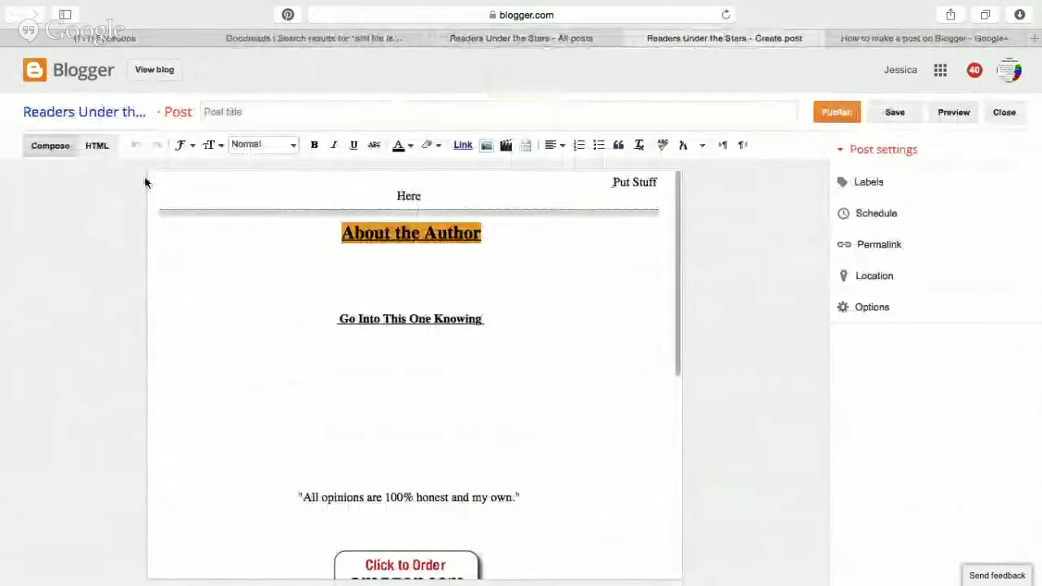
# Inspect the current post's HTML source, then return to the list of posts.
pyautogui.click(97, 146)
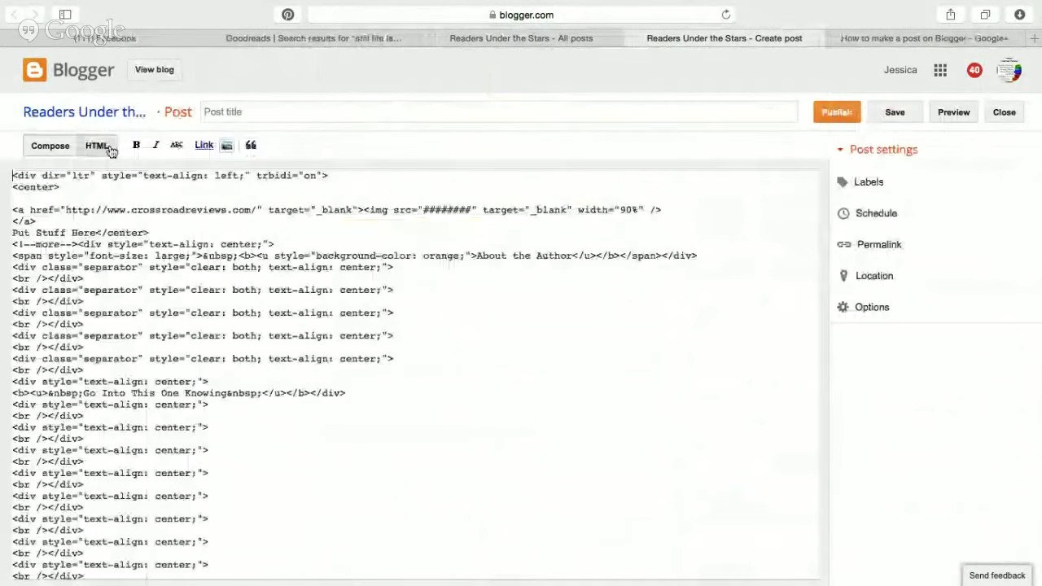
pyautogui.scroll(-10, 171, 329)
pyautogui.scroll(10, 171, 330)
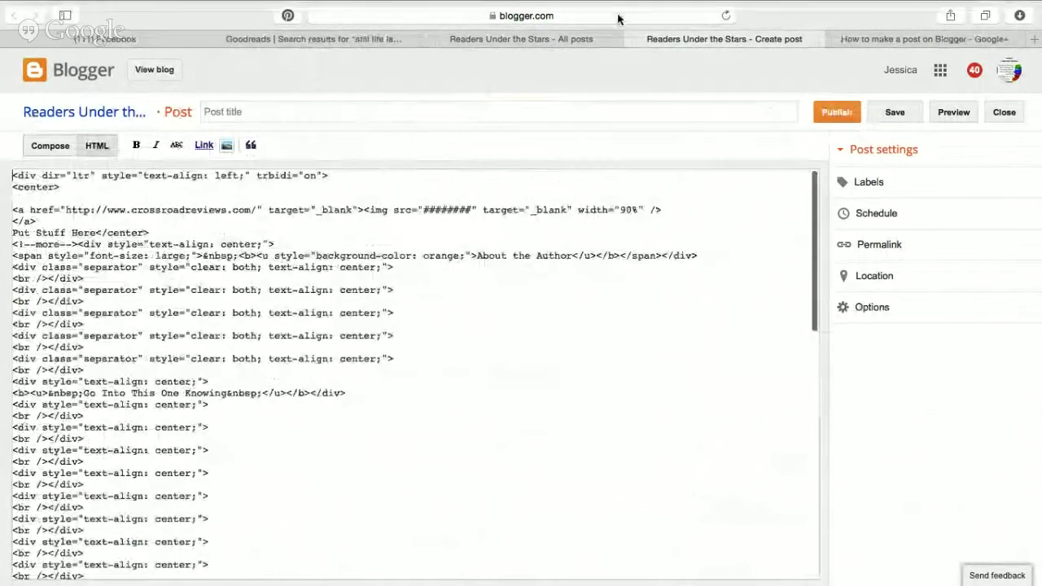
pyautogui.click(572, 53)
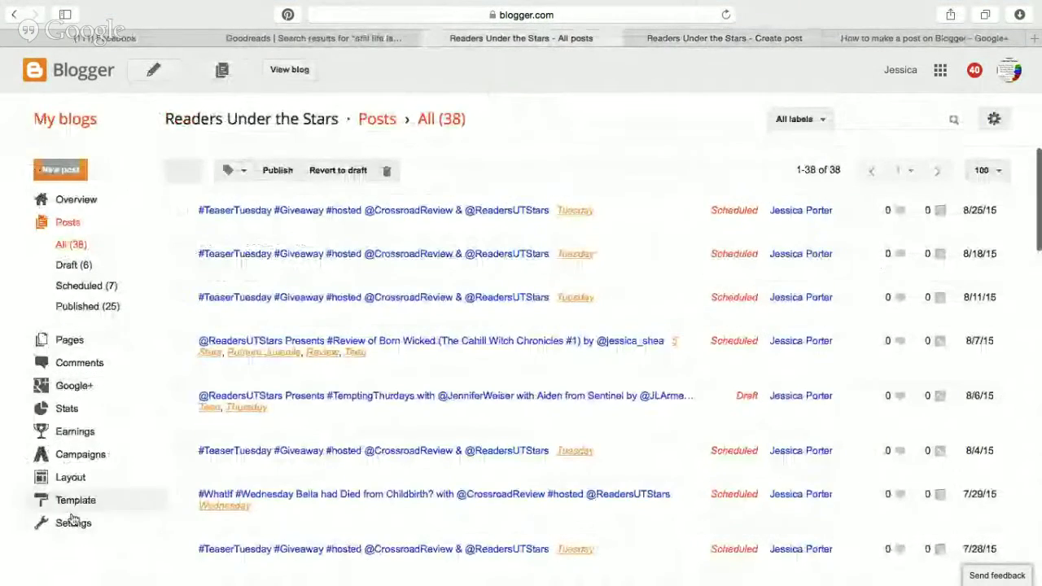
# Review the Post Template under Settings > Posts and comments.
pyautogui.click(71, 521)
pyautogui.scroll(-2, 236, 339)
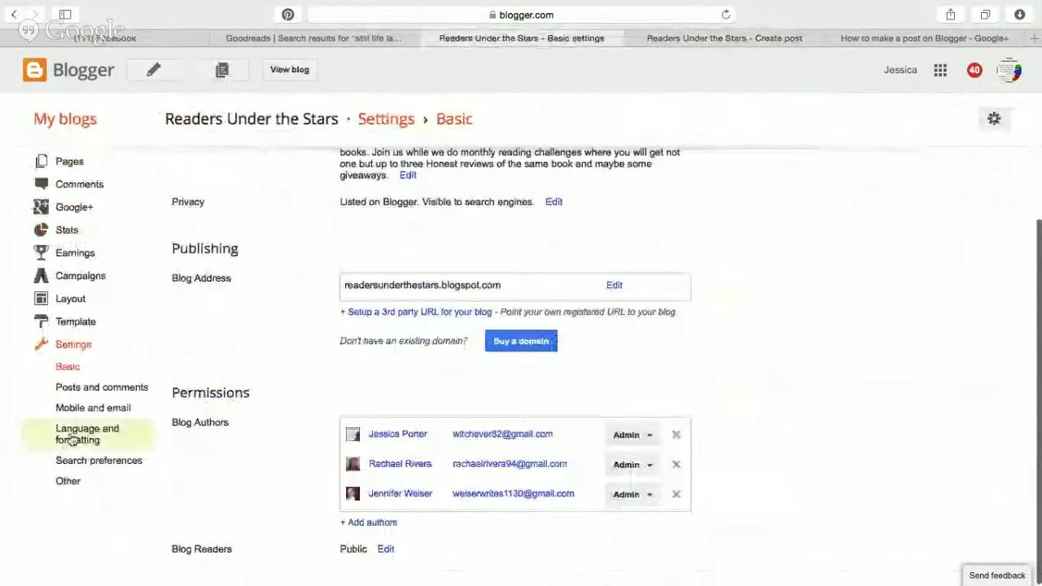
pyautogui.click(72, 390)
pyautogui.scroll(-6, 485, 287)
pyautogui.scroll(-10, 485, 287)
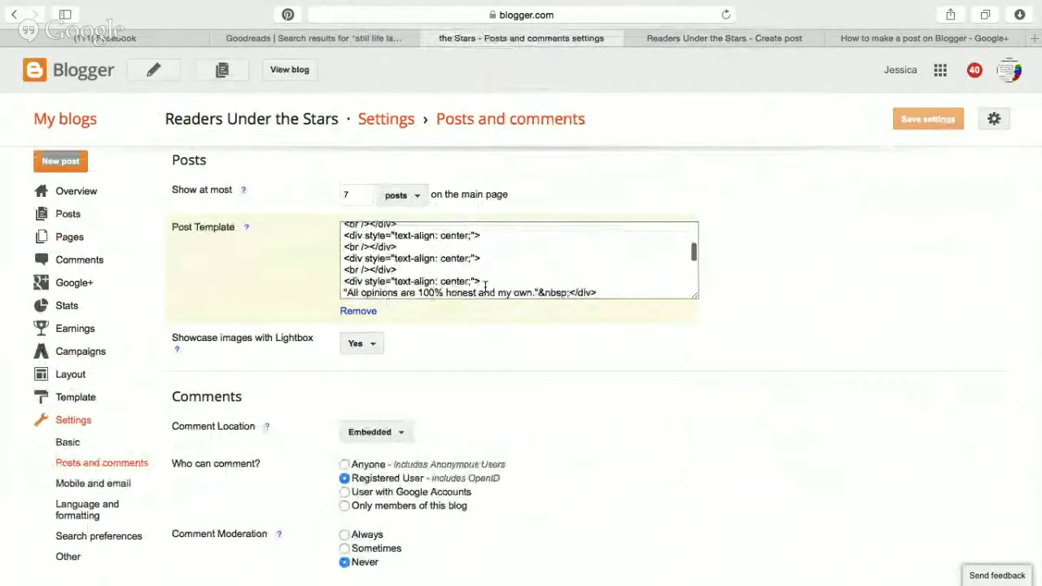
pyautogui.scroll(5, 486, 290)
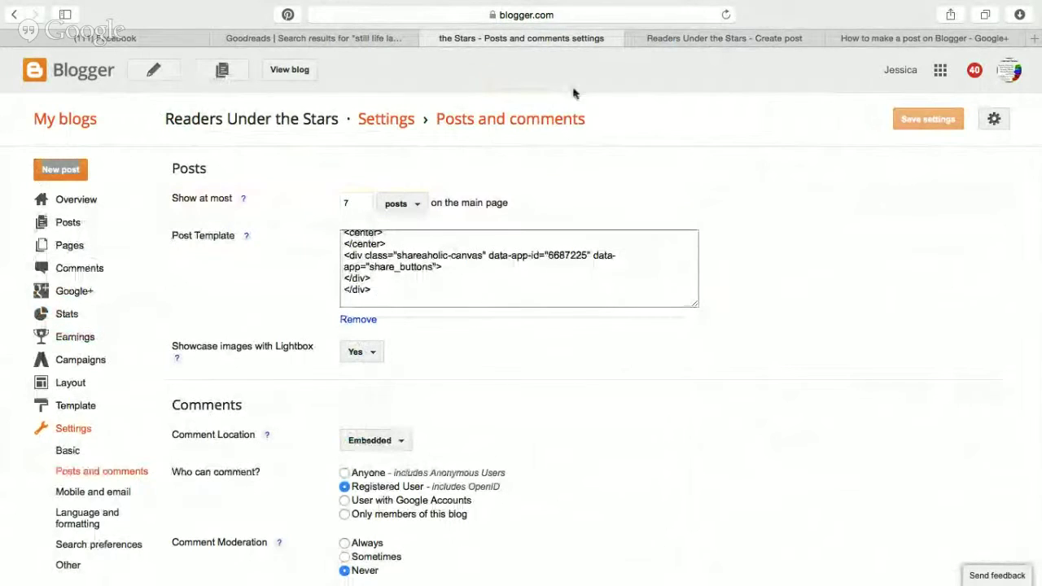
# Start a new post from the review template and switch it to Compose view.
pyautogui.click(652, 41)
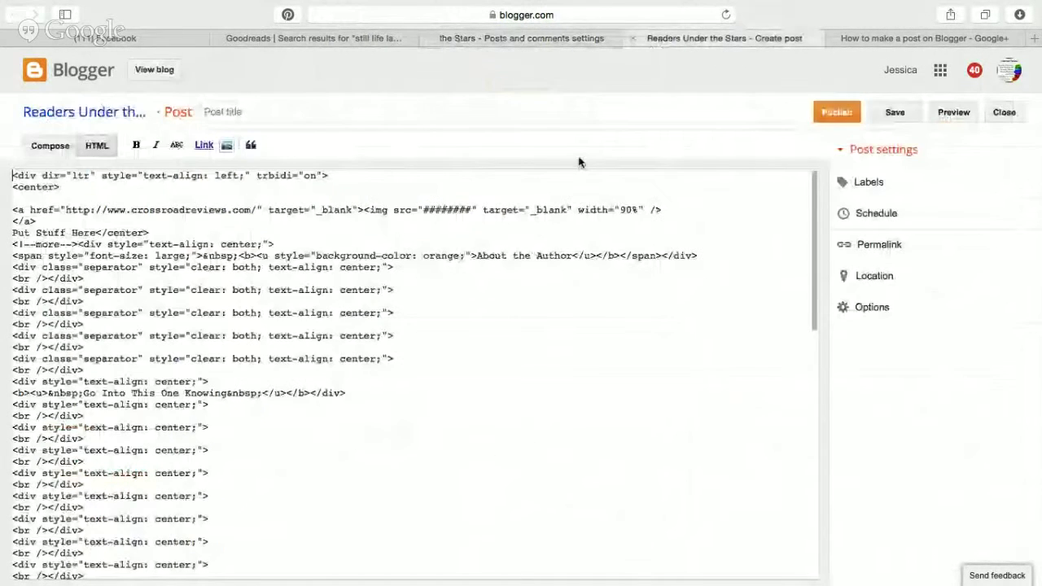
pyautogui.click(59, 116)
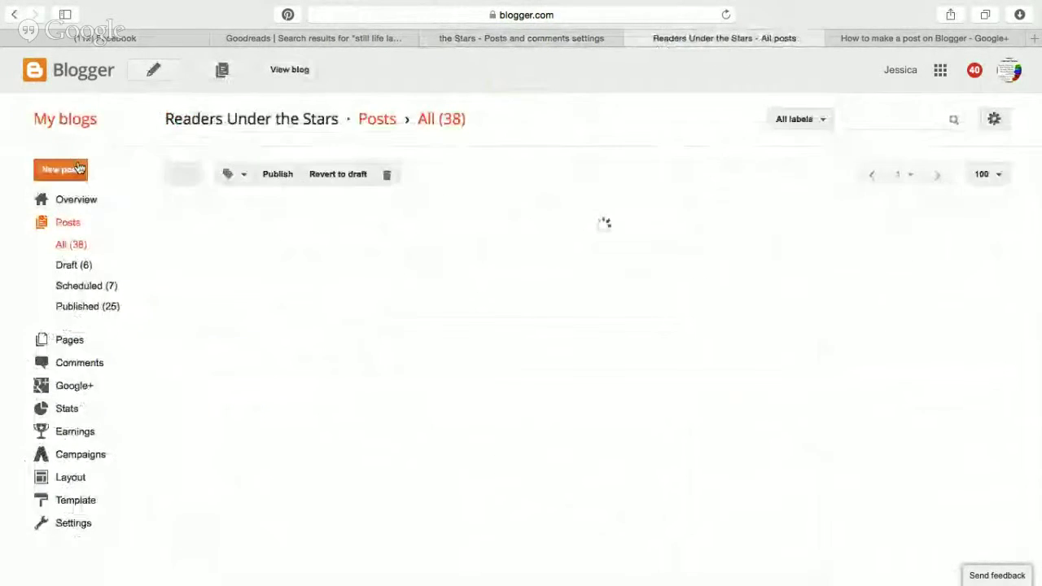
pyautogui.click(65, 171)
pyautogui.click(47, 146)
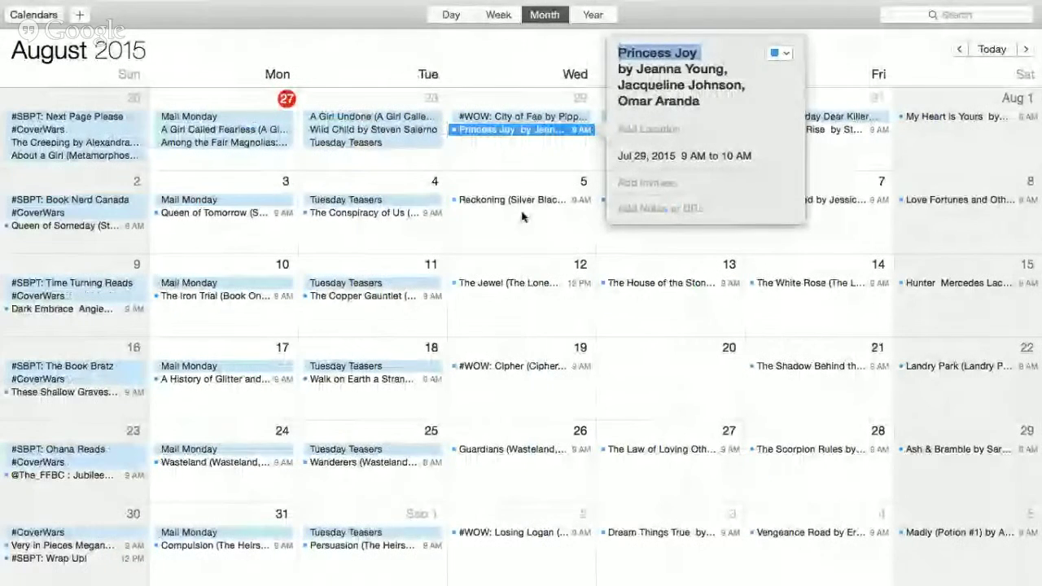
# Dismiss the Princess Joy calendar event and open the published blog in a new tab.
pyautogui.click(537, 175)
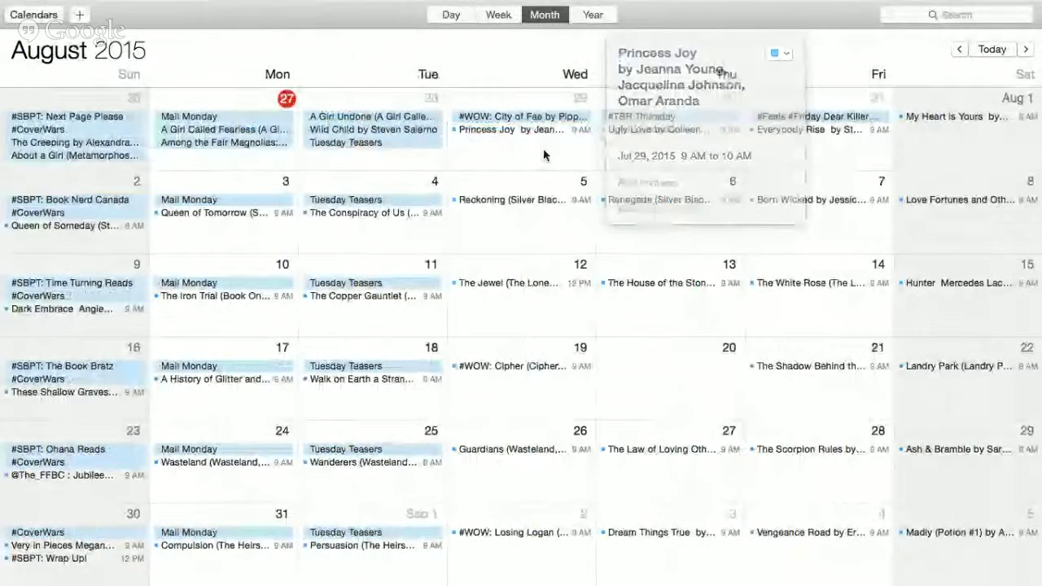
pyautogui.hotkey('ctrl', 'Right')
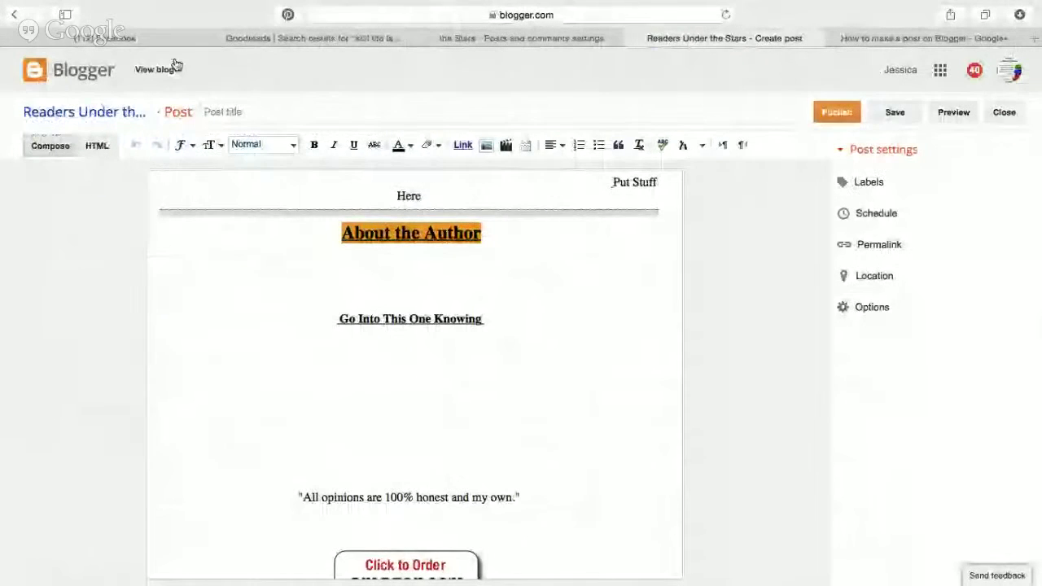
pyautogui.click(172, 75)
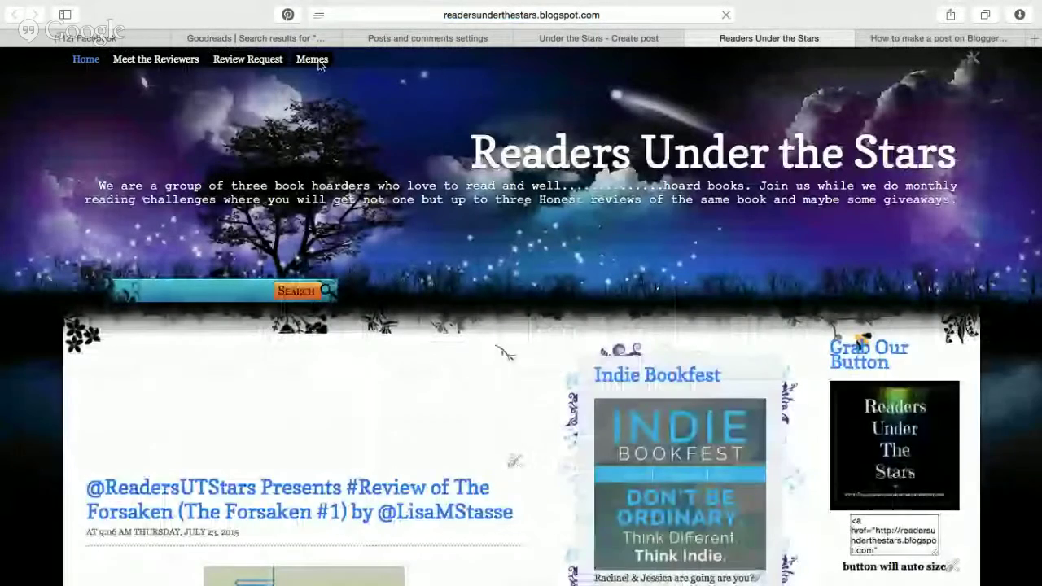
# Select and copy the Meet the Readers button embed code on the Memes page, then return to the draft.
pyautogui.click(318, 62)
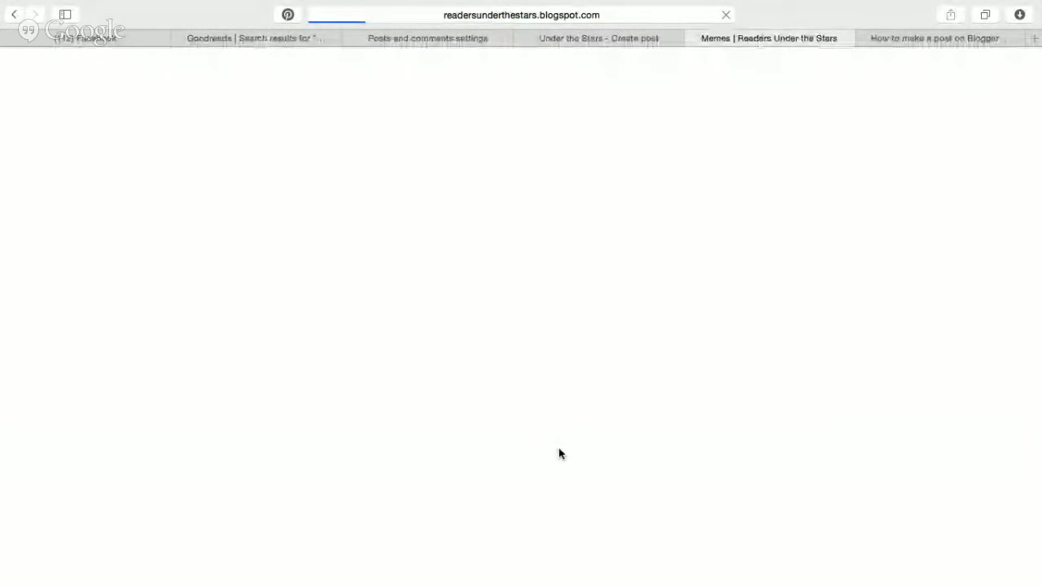
pyautogui.scroll(-10, 559, 454)
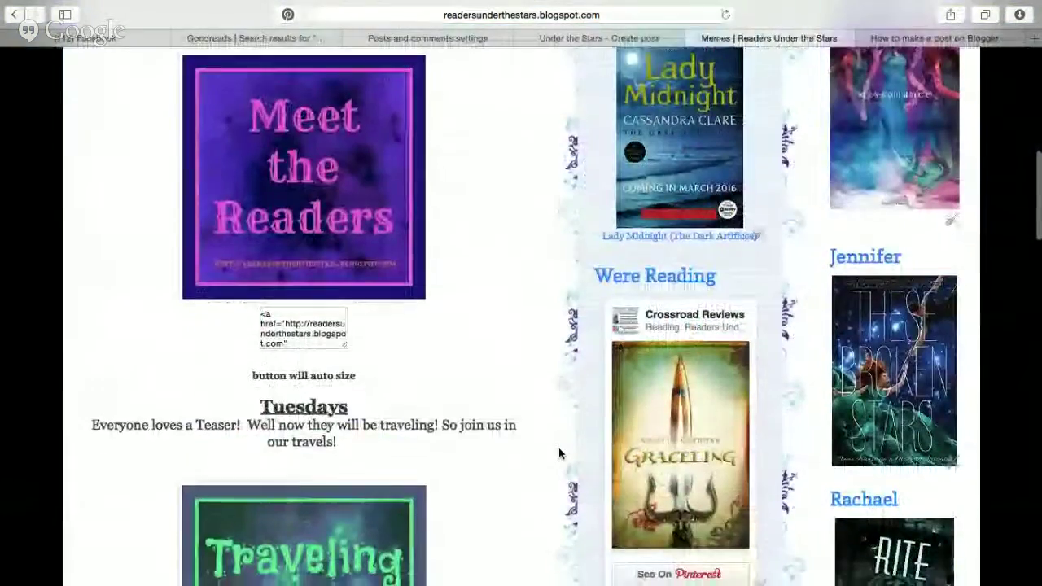
pyautogui.scroll(1, 350, 372)
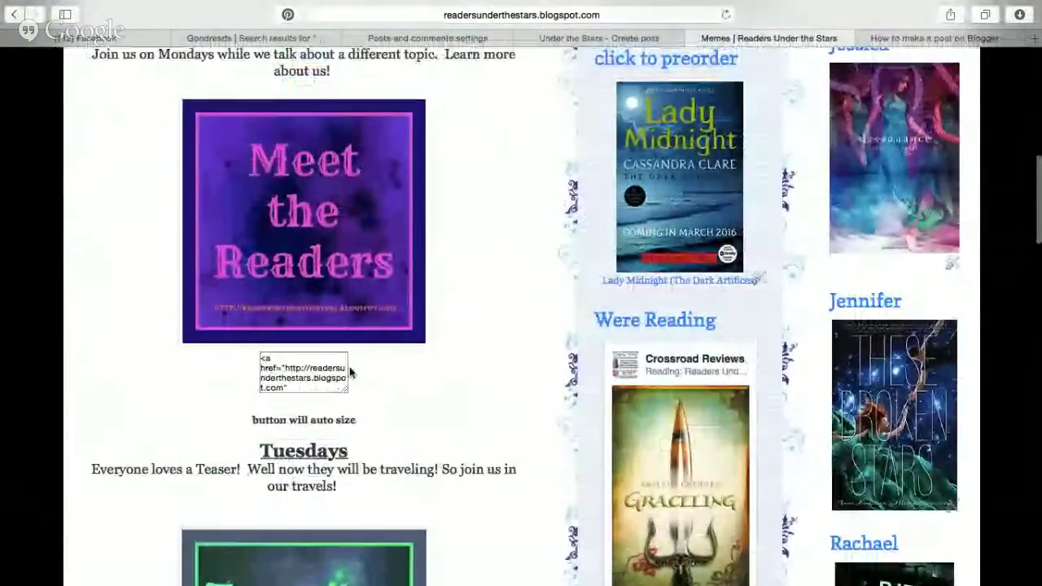
pyautogui.click(286, 373)
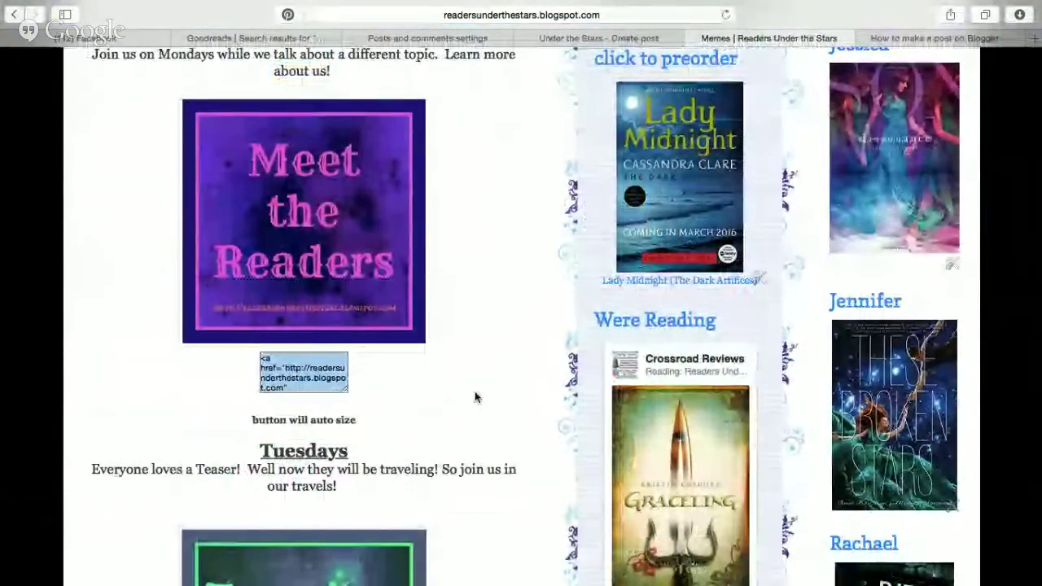
pyautogui.scroll(-1, 491, 421)
pyautogui.scroll(-20, 491, 421)
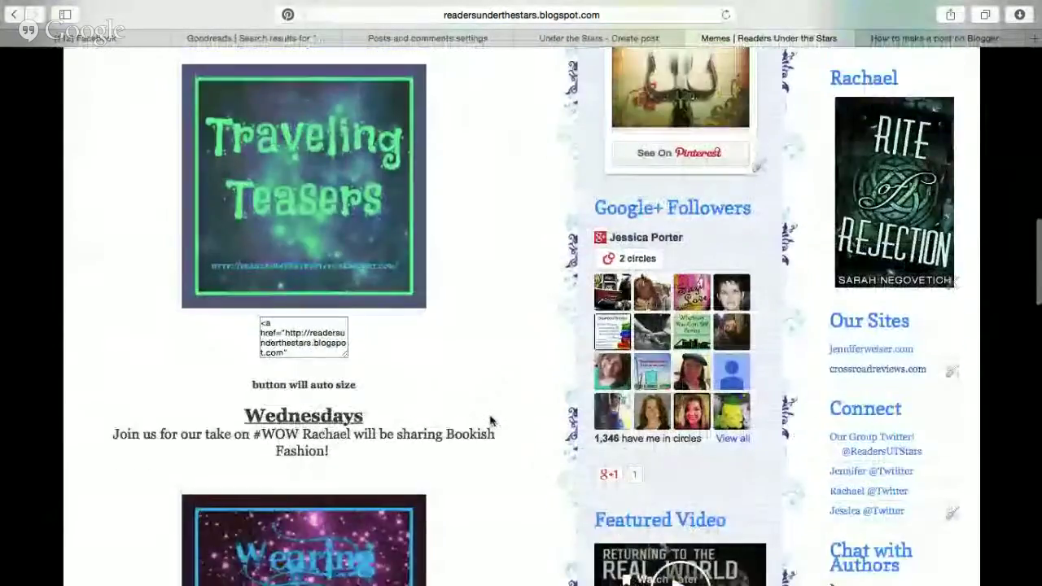
pyautogui.scroll(15, 527, 190)
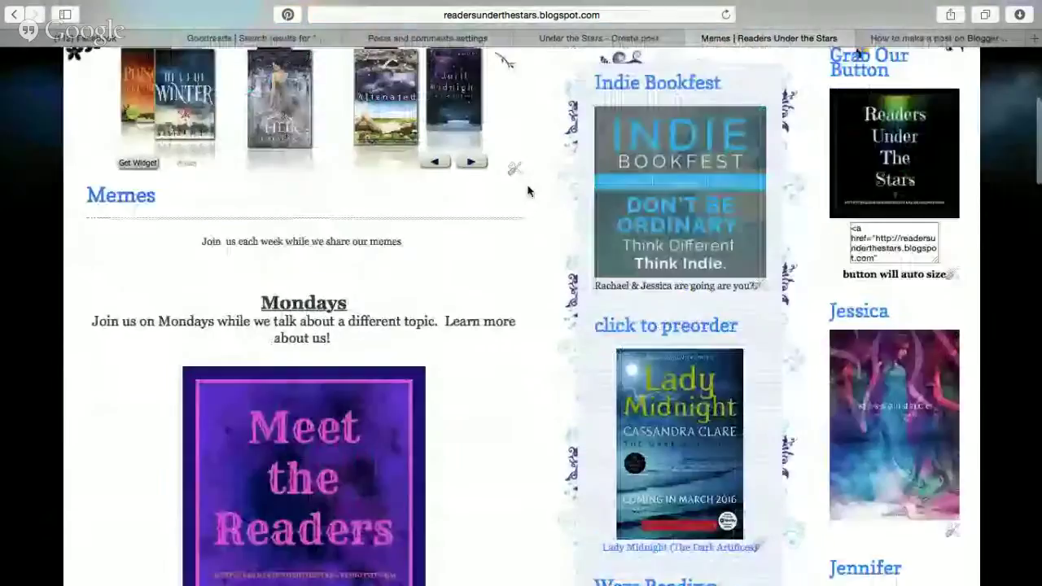
pyautogui.scroll(-5, 528, 190)
pyautogui.scroll(2, 356, 214)
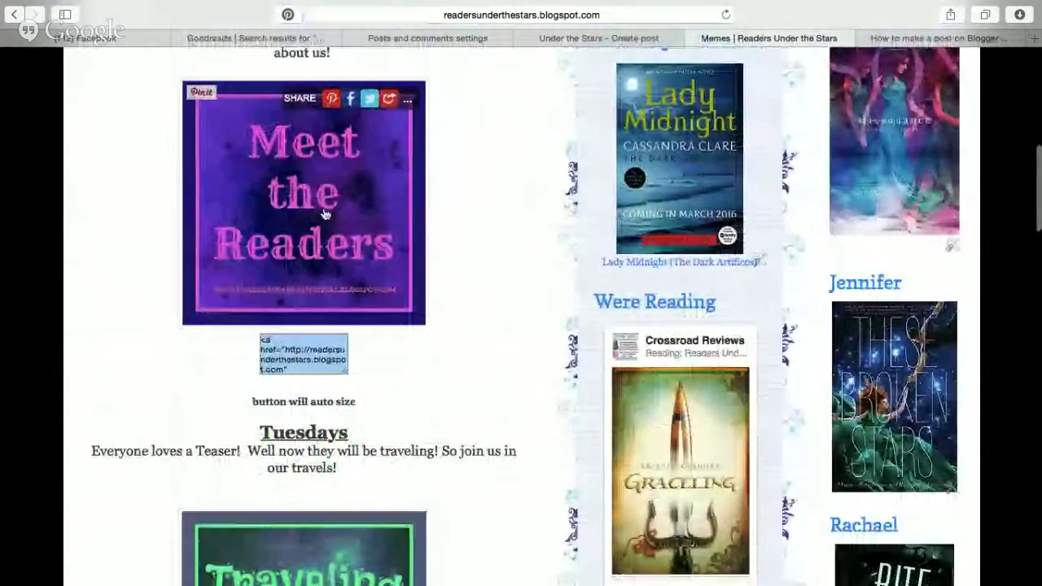
pyautogui.click(293, 351)
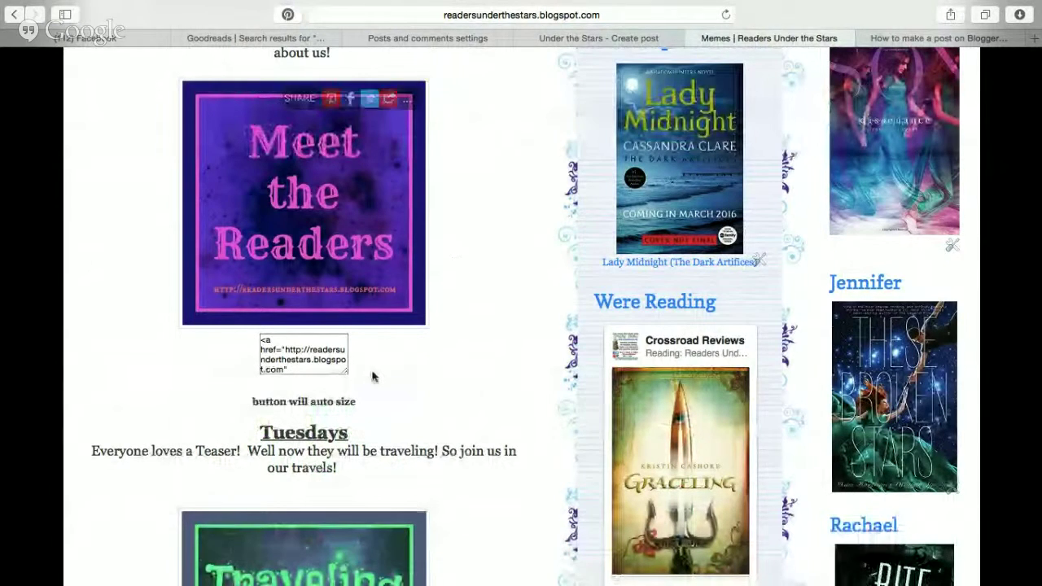
pyautogui.click(300, 355)
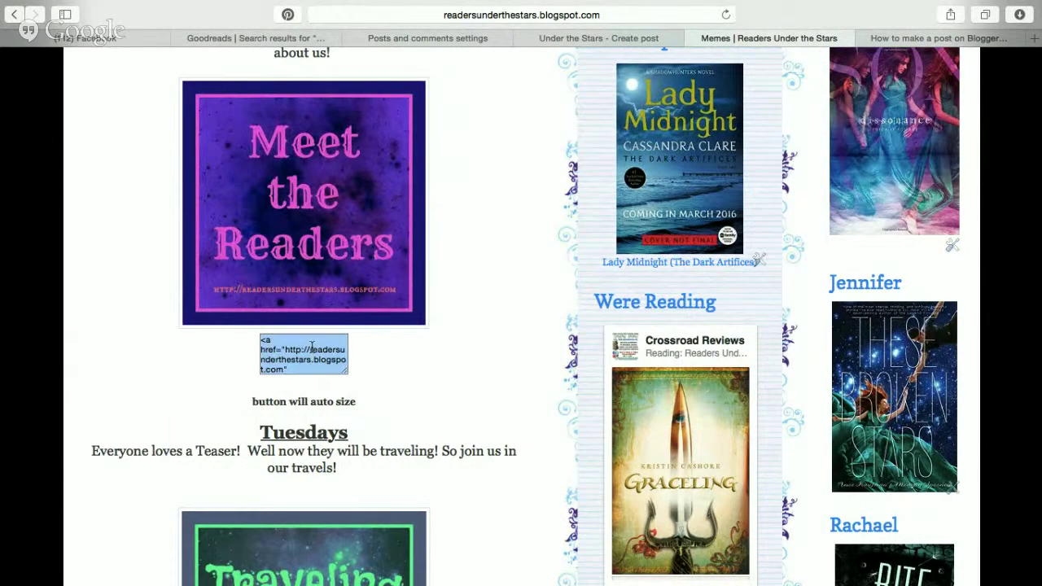
pyautogui.click(568, 44)
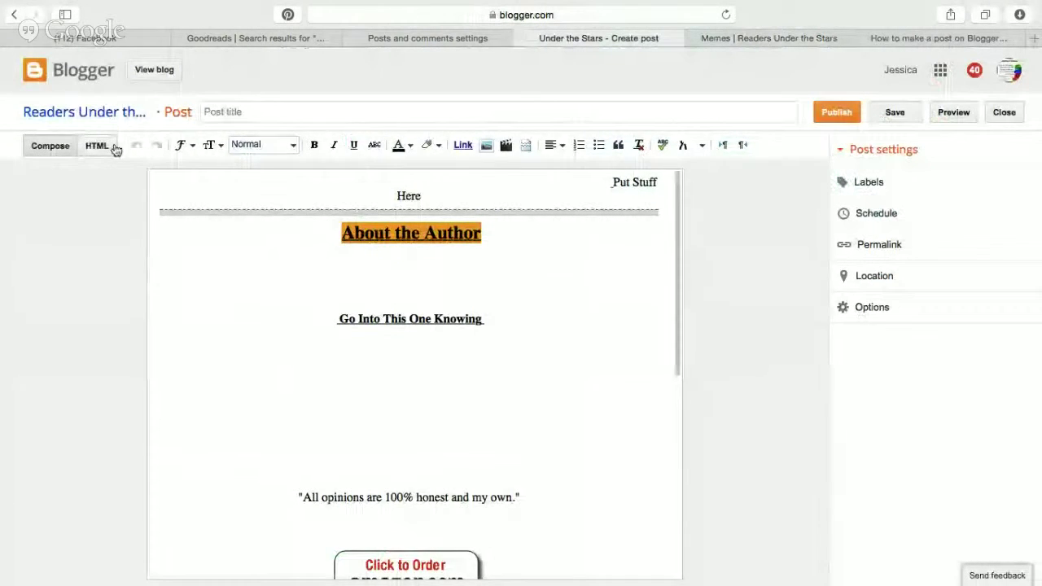
# In HTML view, replace the placeholder image link lines with the pasted Meet the Readers button code.
pyautogui.click(104, 147)
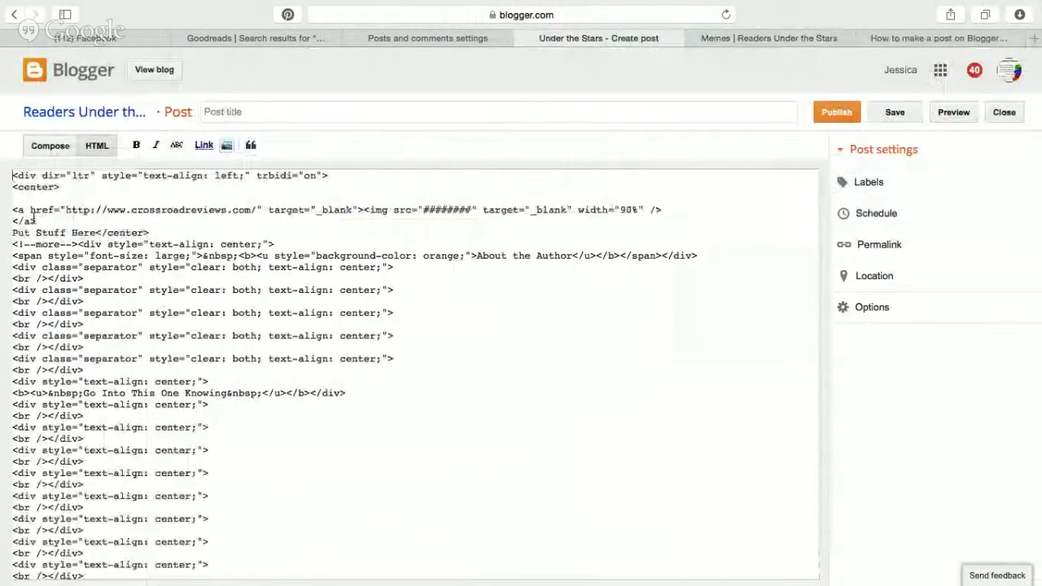
pyautogui.moveTo(39, 221); pyautogui.dragTo(12, 210)
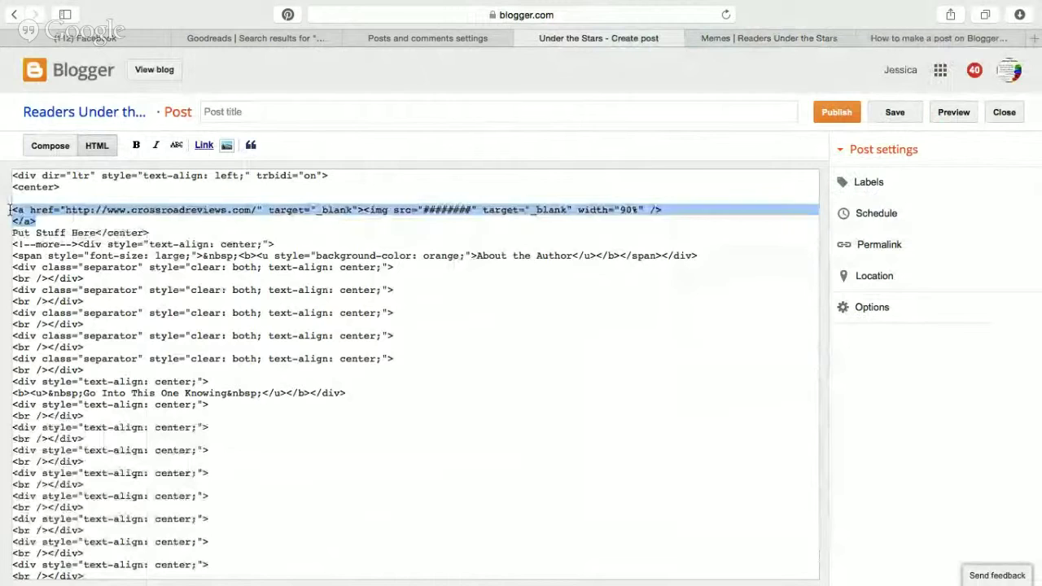
pyautogui.write('<a href="http://readersunderthestars.blogspot.com" target="_blank"><img src="https://s-media-cache-ak0.pinimg.com/736x/d0/a6/d9/d0a6d90af189672b6a46ad61fa2a54f8.jpg" width="100%"  target="_blank">')
pyautogui.click(50, 144)
# Set the Meet the Readers image to medium and unlink Put Stuff Here onto its own line.
pyautogui.click(270, 180)
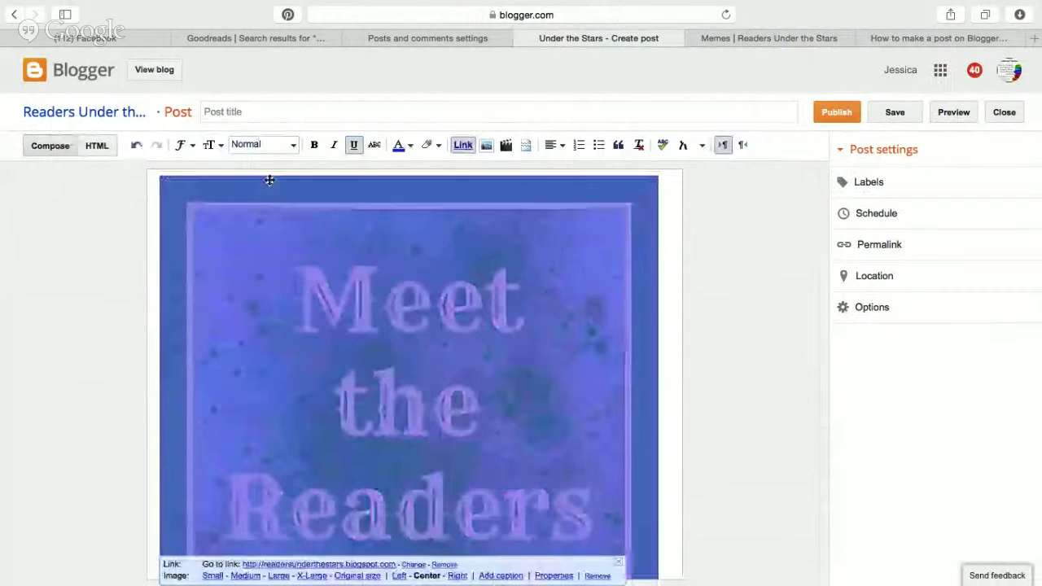
pyautogui.click(245, 576)
pyautogui.click(580, 310)
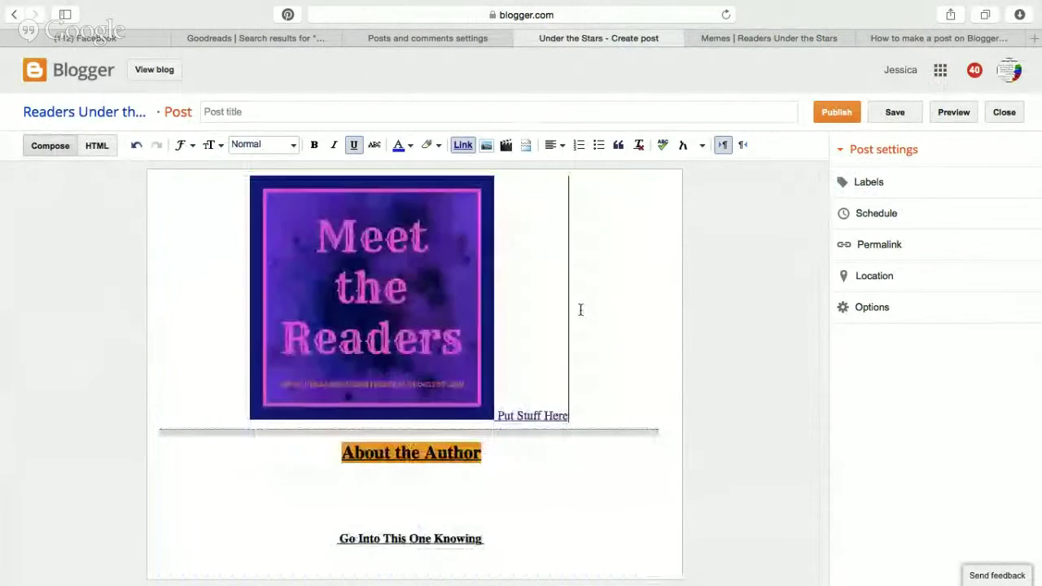
pyautogui.click(500, 412)
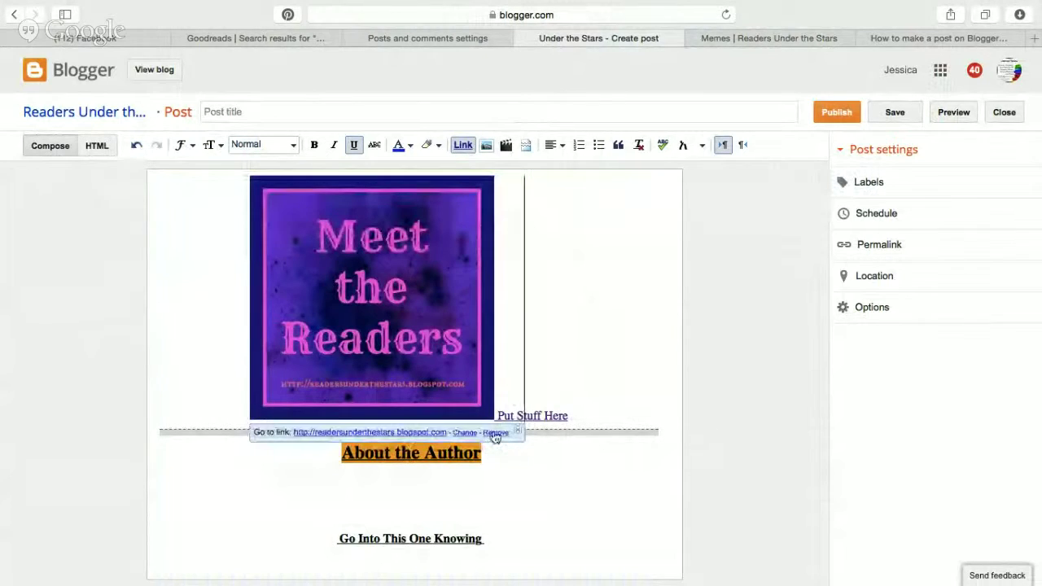
pyautogui.click(497, 431)
pyautogui.click(496, 415)
pyautogui.press('Return')
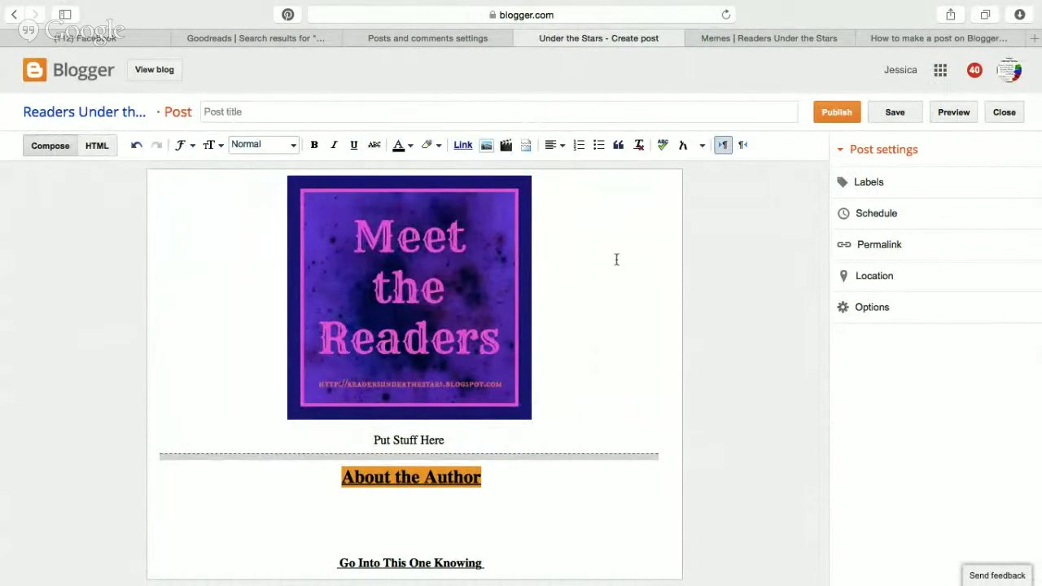
# Switch to the full-screen Calendar space and show its list of calendars.
pyautogui.hotkey('ctrl', 'Left')
pyautogui.hotkey('ctrl', 'Right')
pyautogui.hotkey('ctrl', 'Left')
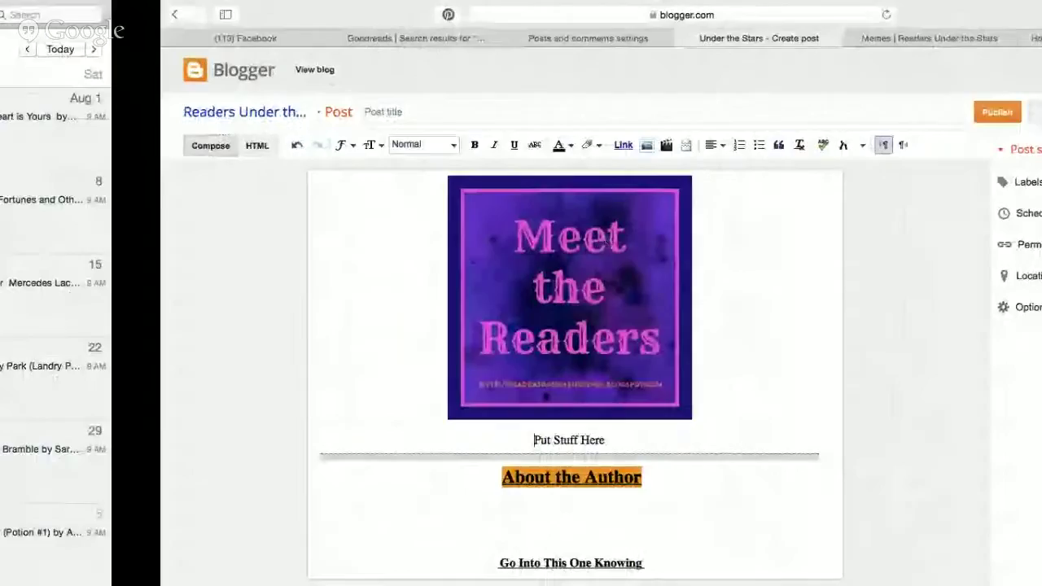
pyautogui.click(36, 15)
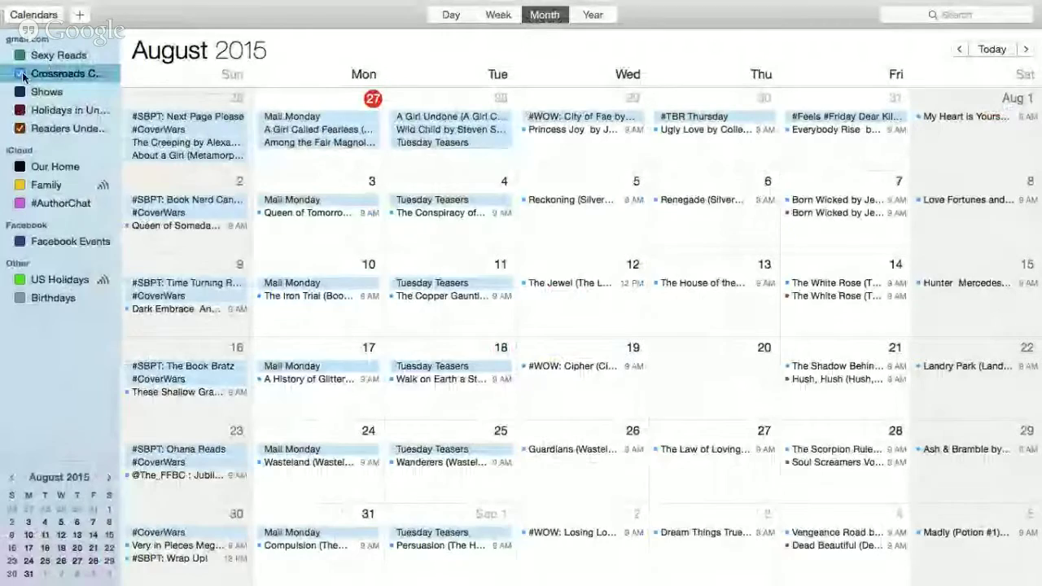
# Hide the Crossroads calendar and delete a stray event created on August 3.
pyautogui.click(20, 74)
pyautogui.click(36, 14)
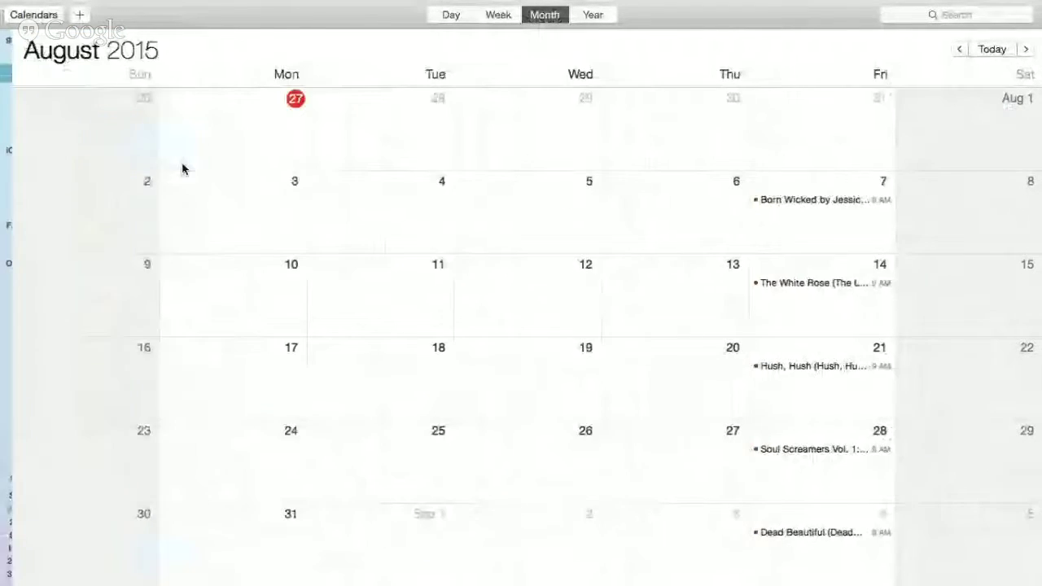
pyautogui.doubleClick(198, 213)
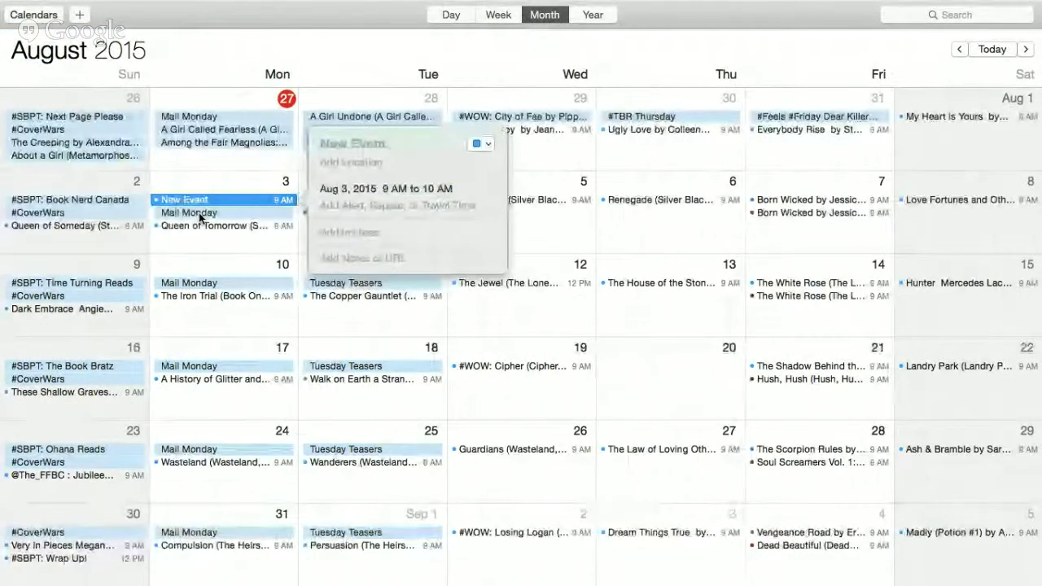
pyautogui.click(191, 196)
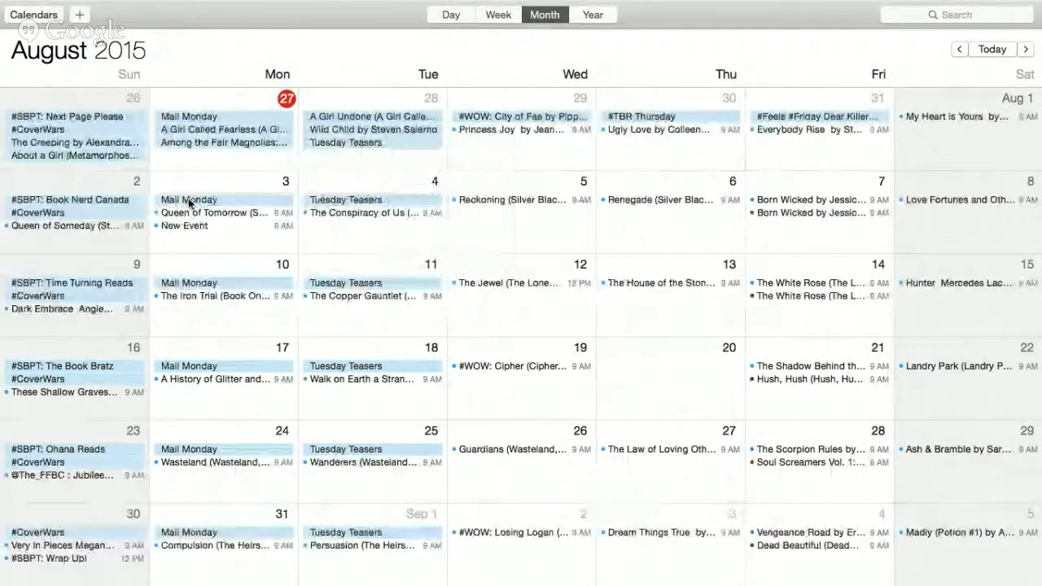
pyautogui.rightClick(197, 226)
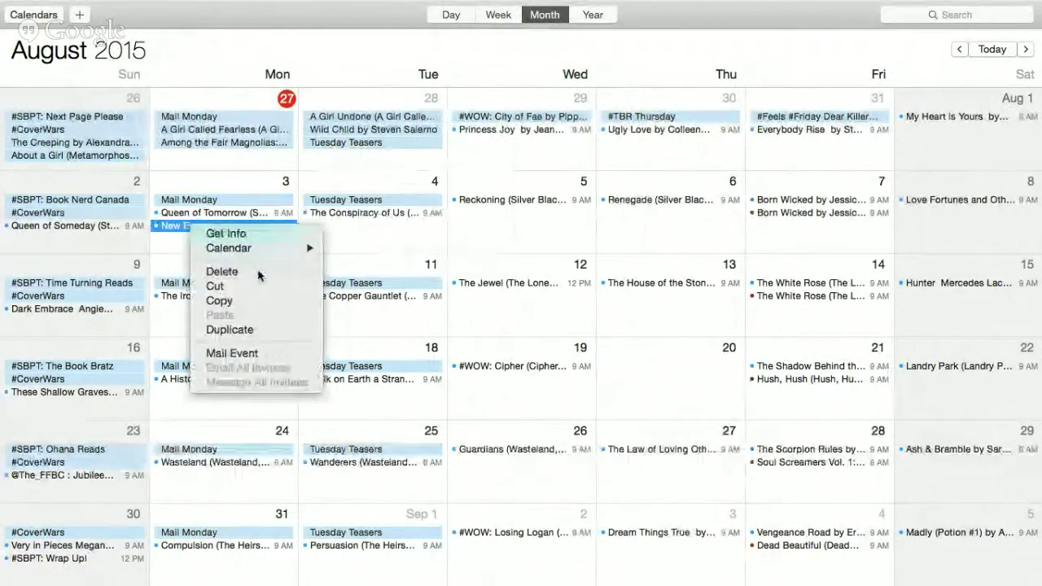
pyautogui.click(258, 272)
# Make Readers Under the Stars the default calendar in preferences, keeping Crossroads hidden.
pyautogui.click(29, 11)
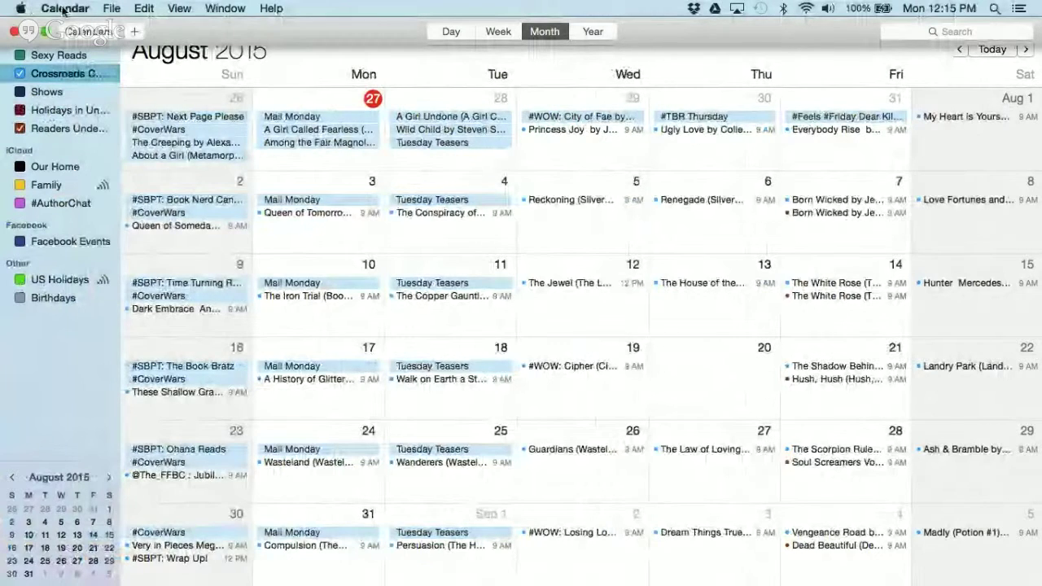
pyautogui.press('super+comma')
pyautogui.click(544, 332)
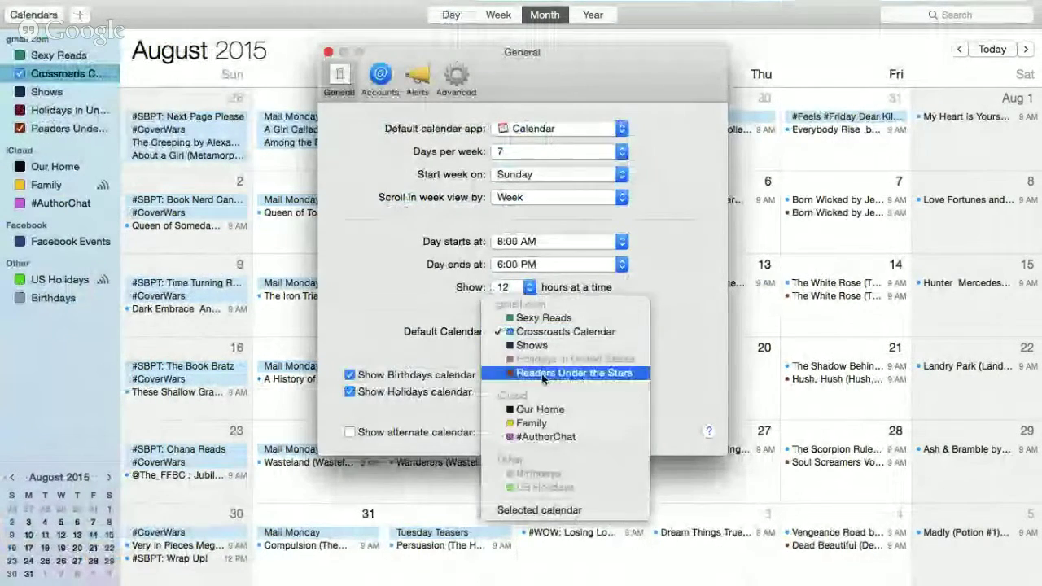
pyautogui.click(570, 361)
pyautogui.click(329, 52)
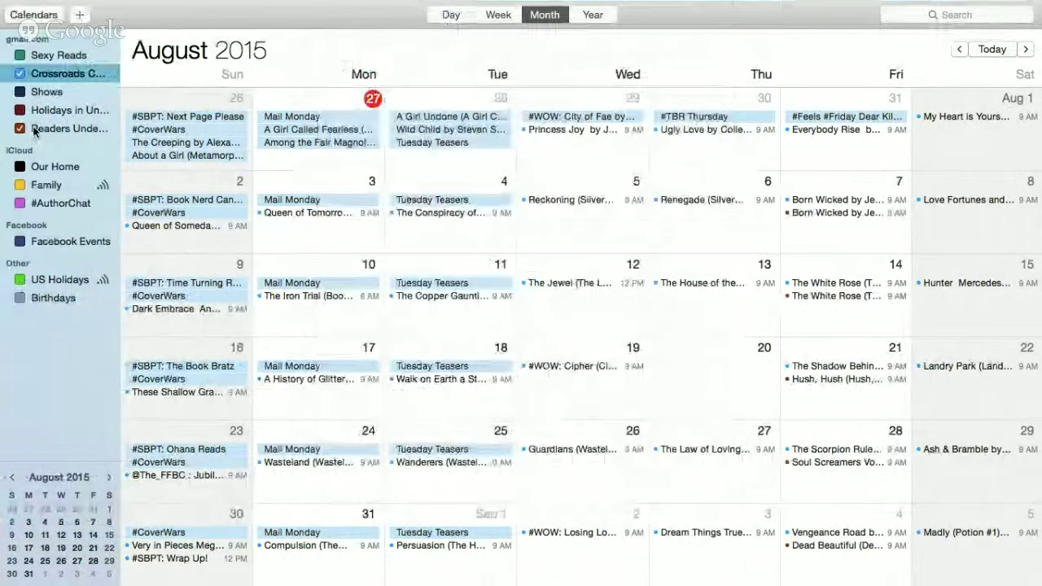
pyautogui.click(15, 73)
pyautogui.click(17, 15)
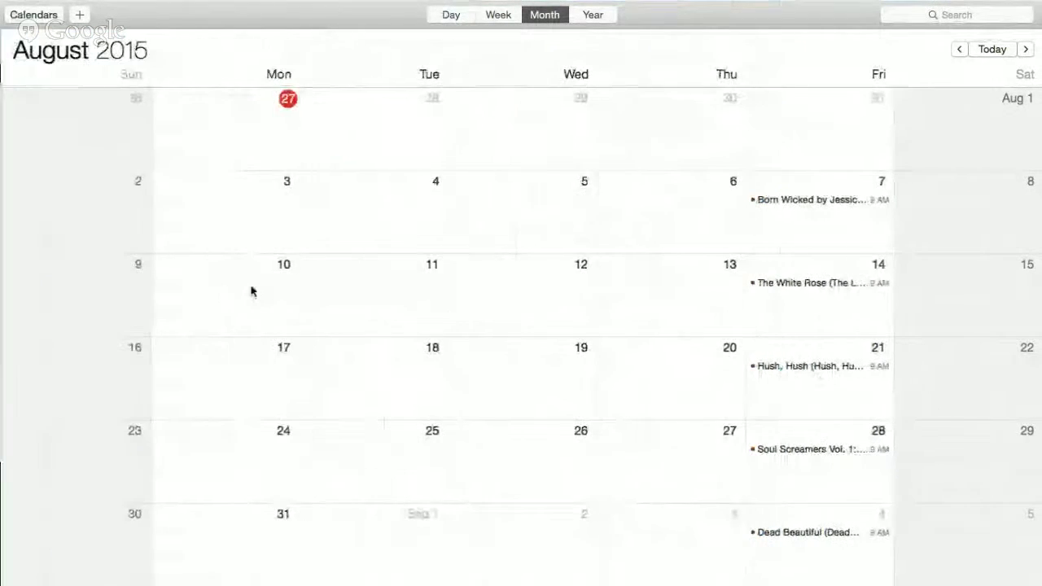
# Create a 'Monday Meet the Readers' event on August 3.
pyautogui.doubleClick(250, 212)
pyautogui.write('Monday Meet the Reaser')
pyautogui.press('BackSpace')
pyautogui.press('BackSpace')
pyautogui.press('BackSpace')
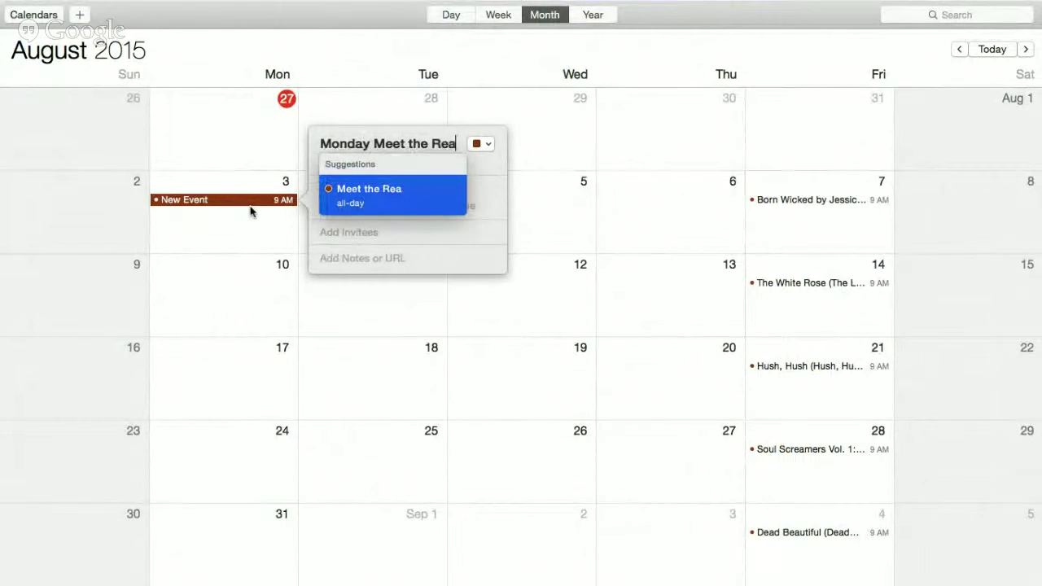
pyautogui.write('ders')
pyautogui.press('Return')
pyautogui.click(324, 305)
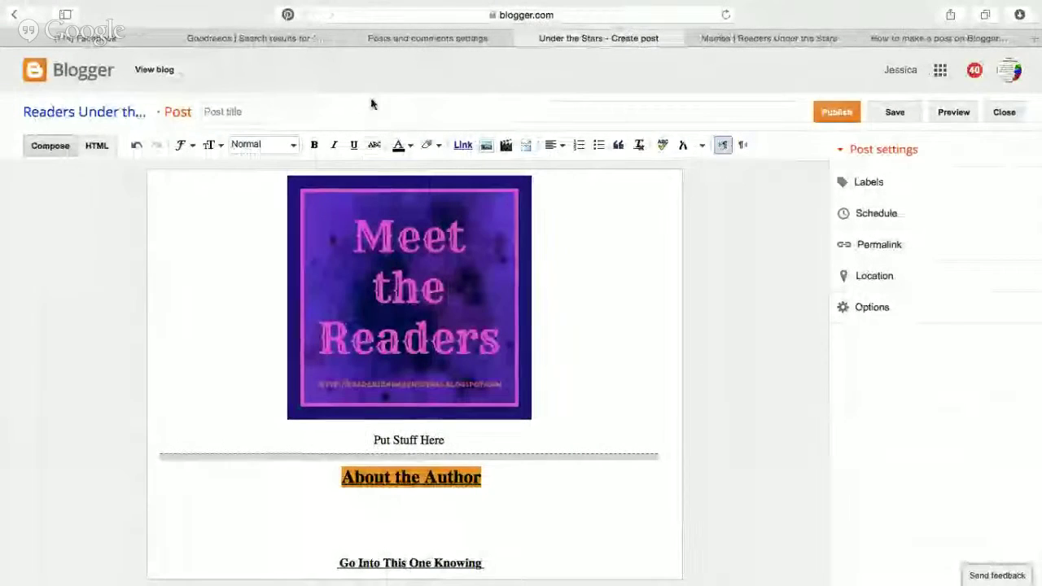
# Title the post with the group's handle followed by 'Presents : Meet the Readers'.
pyautogui.click(371, 109)
pyautogui.write('@ReadersUT')
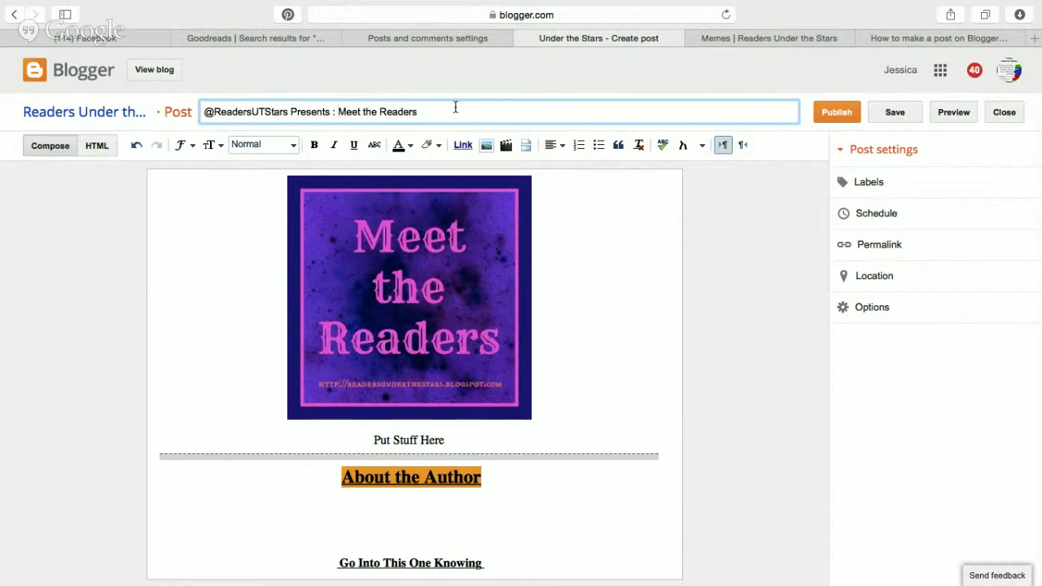
# Replace the break under Put Stuff Here with blank lines and a jump break, then view the blog's home page.
pyautogui.scroll(-5, 523, 340)
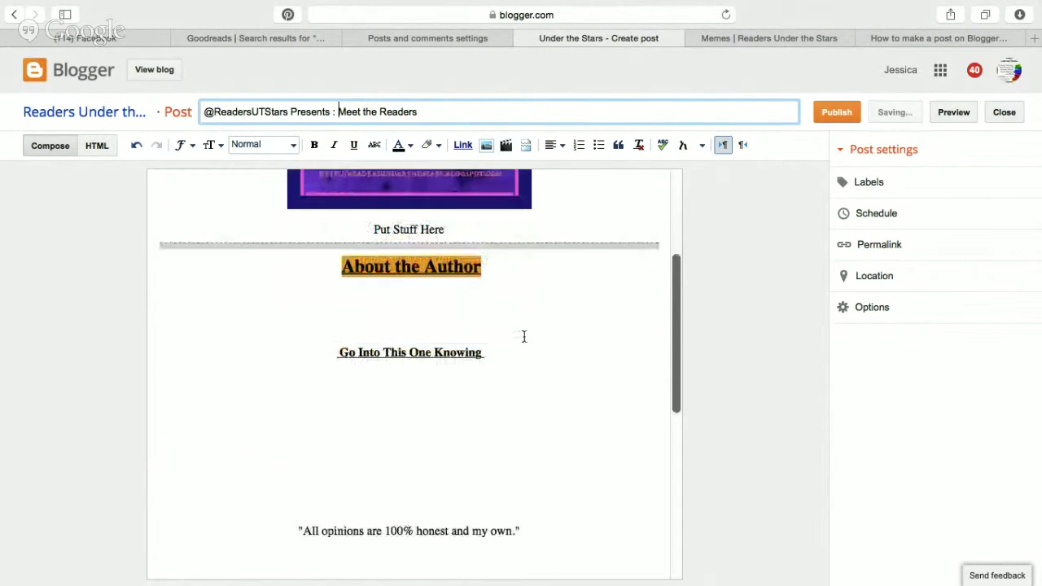
pyautogui.moveTo(456, 217); pyautogui.dragTo(369, 218)
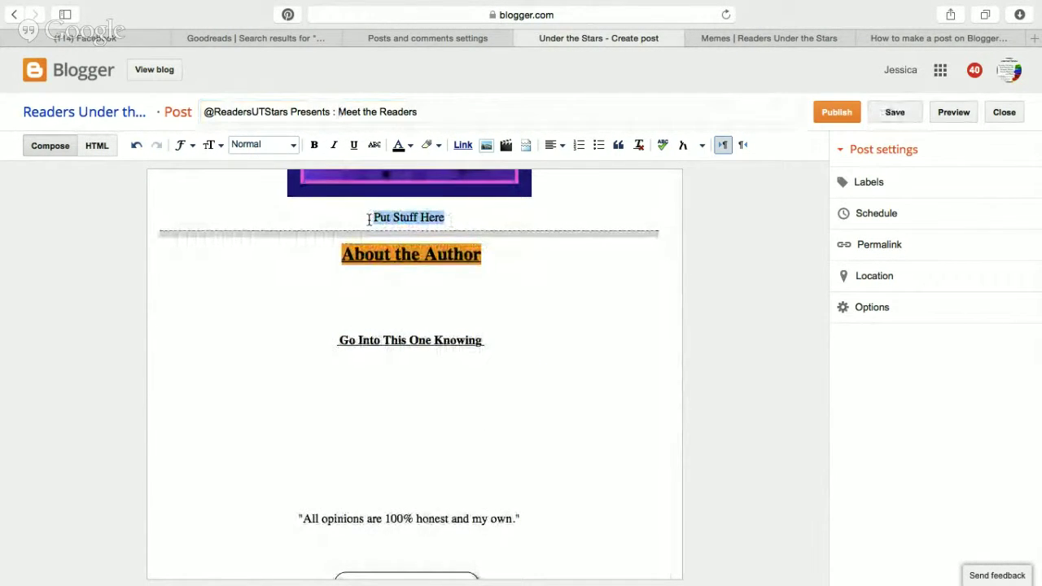
pyautogui.press('BackSpace')
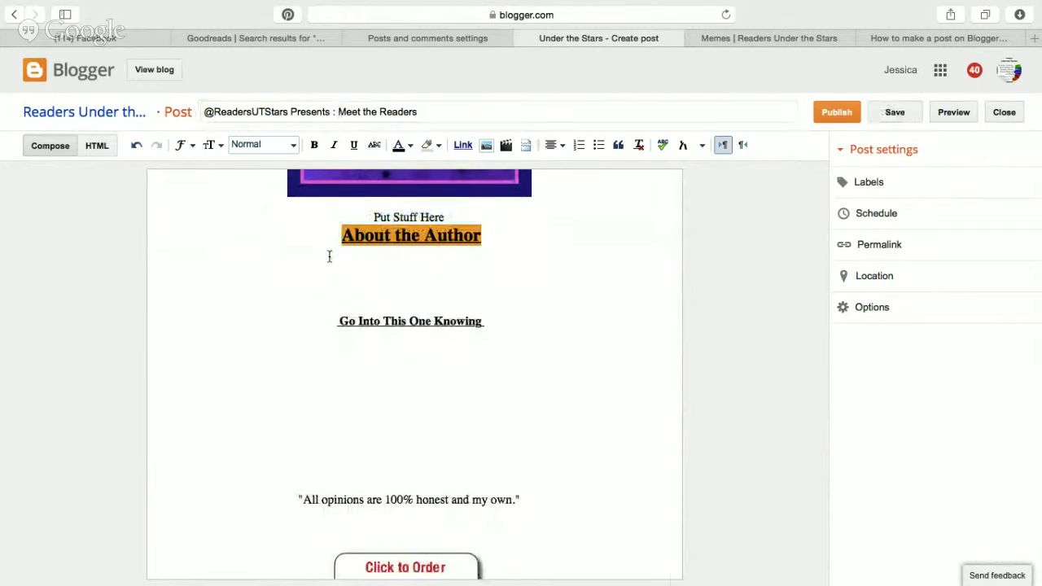
pyautogui.press('Return')
pyautogui.press('Return')
pyautogui.press('Return')
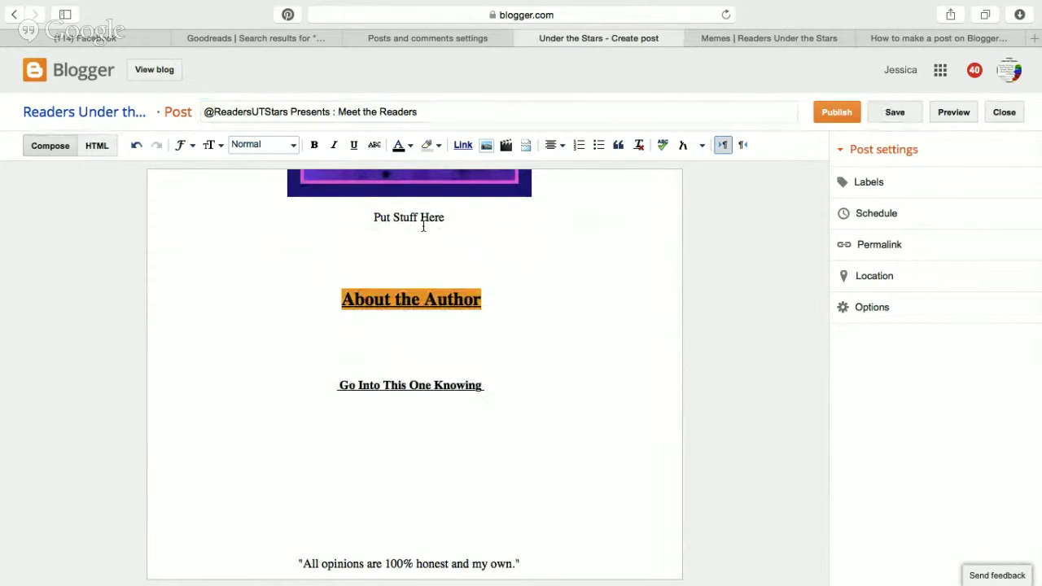
pyautogui.click(526, 145)
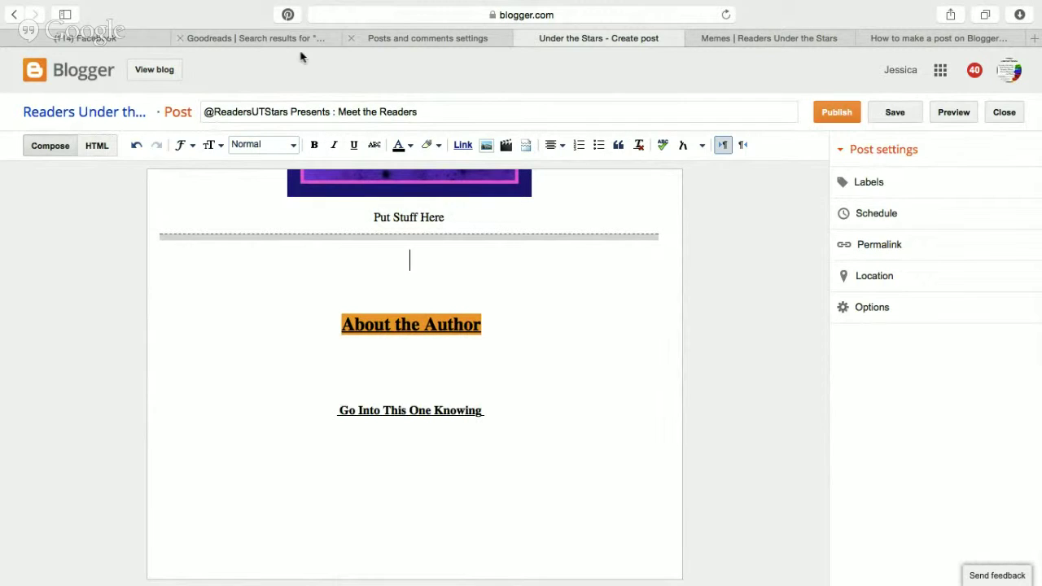
pyautogui.click(763, 37)
pyautogui.click(88, 60)
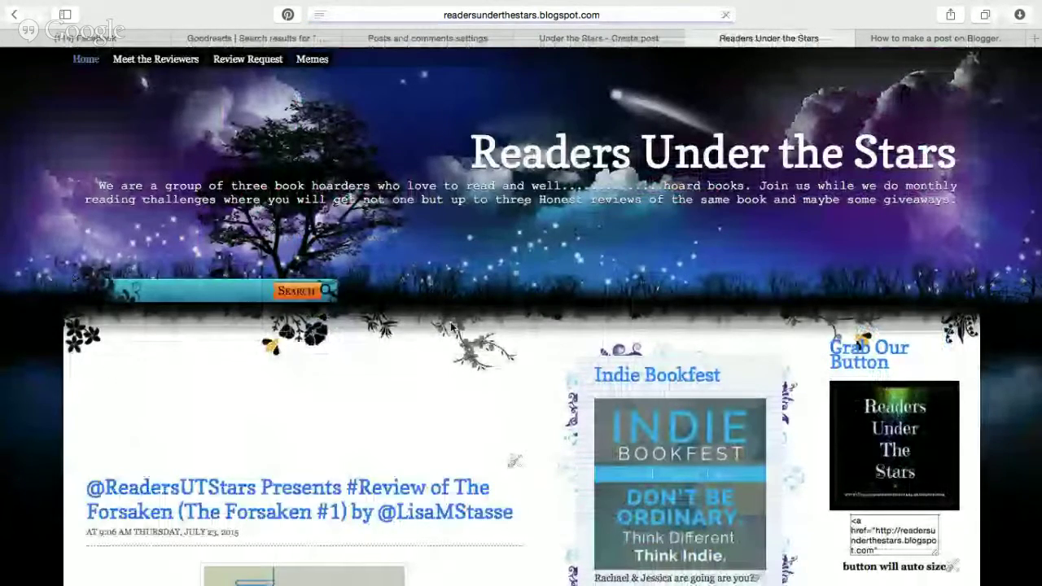
pyautogui.scroll(-6, 452, 328)
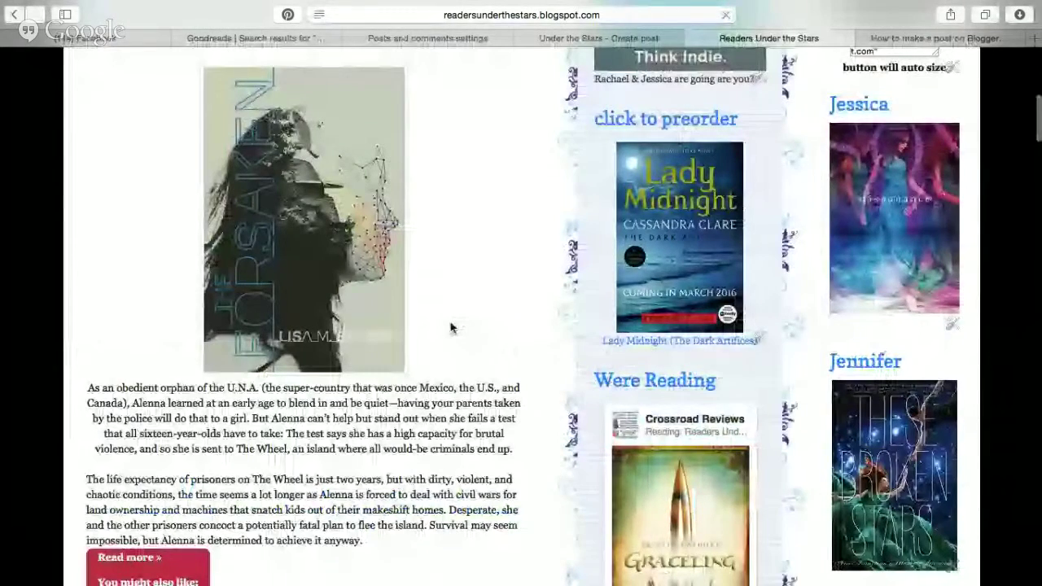
pyautogui.scroll(-2, 452, 327)
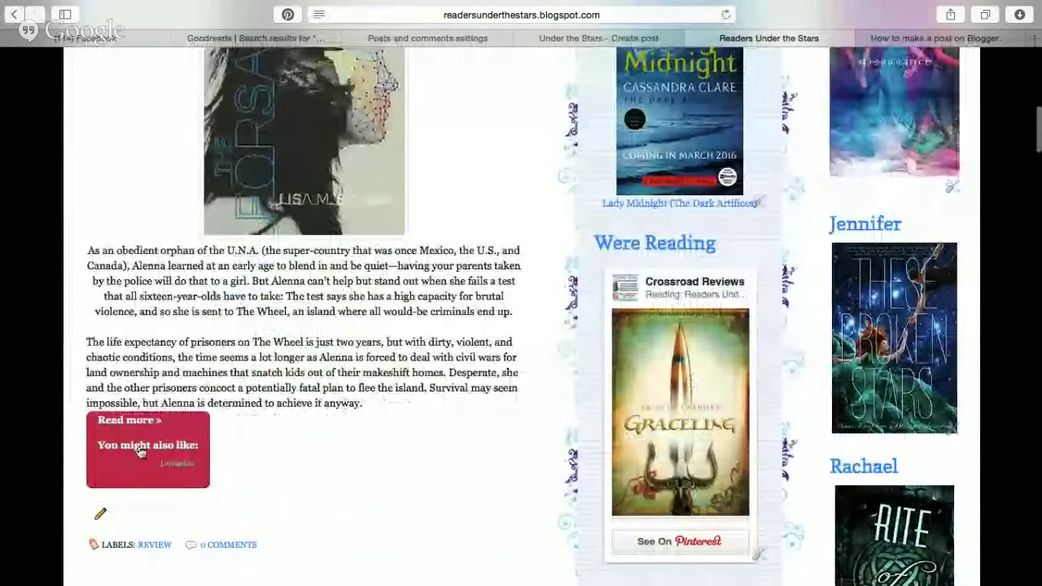
pyautogui.click(129, 422)
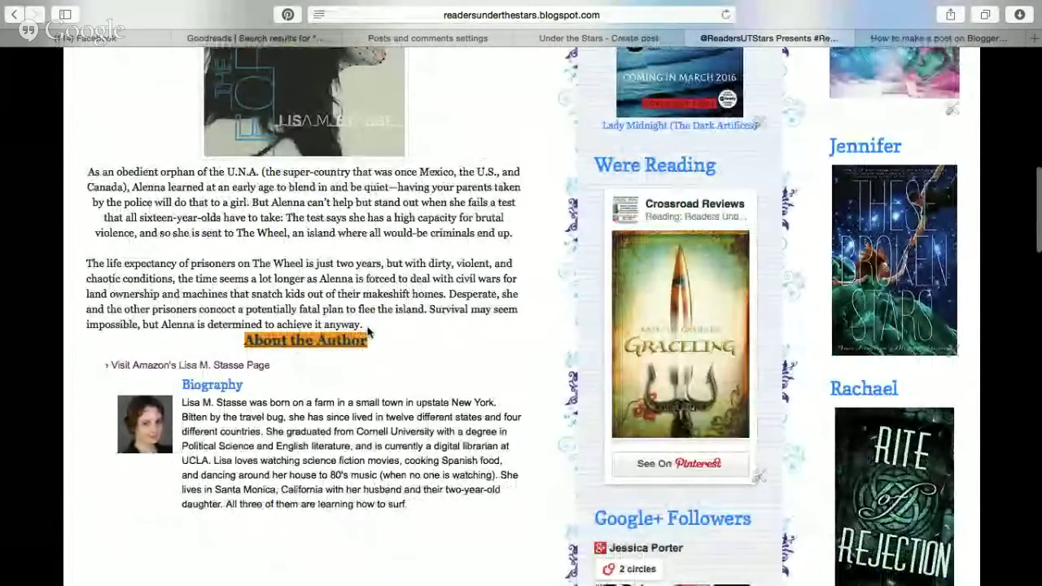
pyautogui.moveTo(312, 342); pyautogui.dragTo(380, 341)
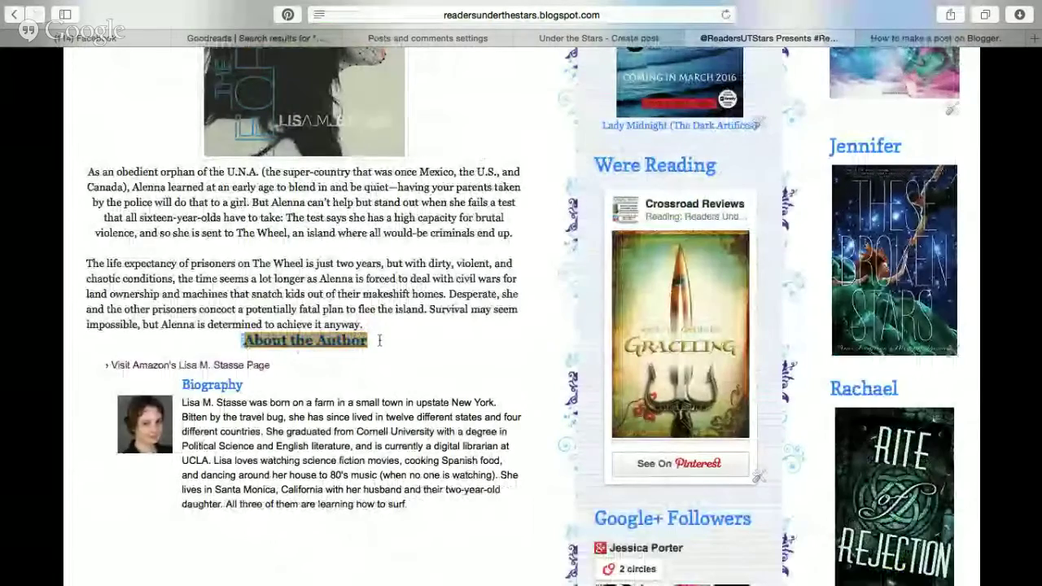
pyautogui.scroll(-10, 379, 340)
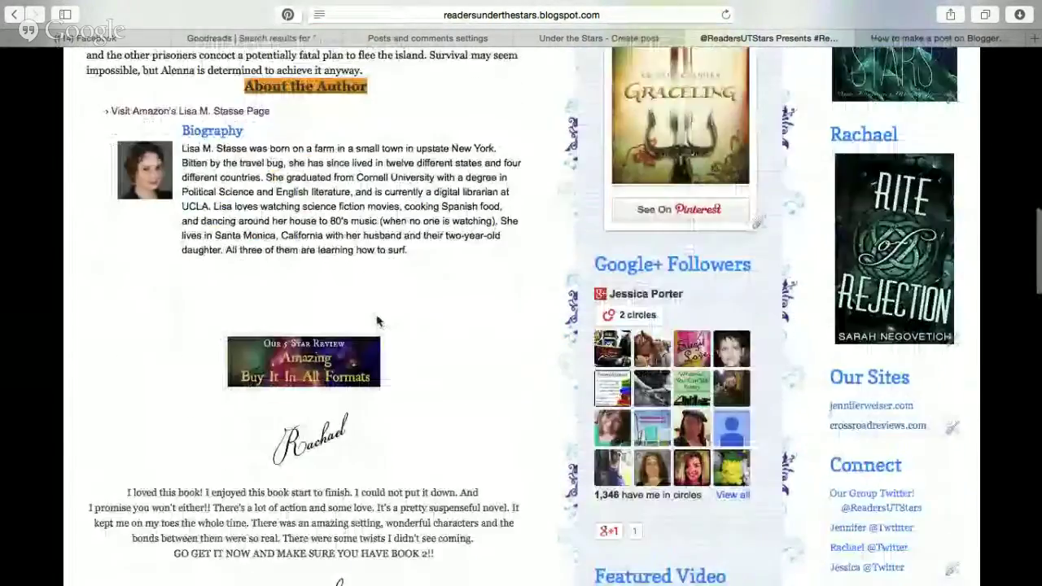
pyautogui.scroll(-8, 376, 319)
pyautogui.scroll(20, 375, 300)
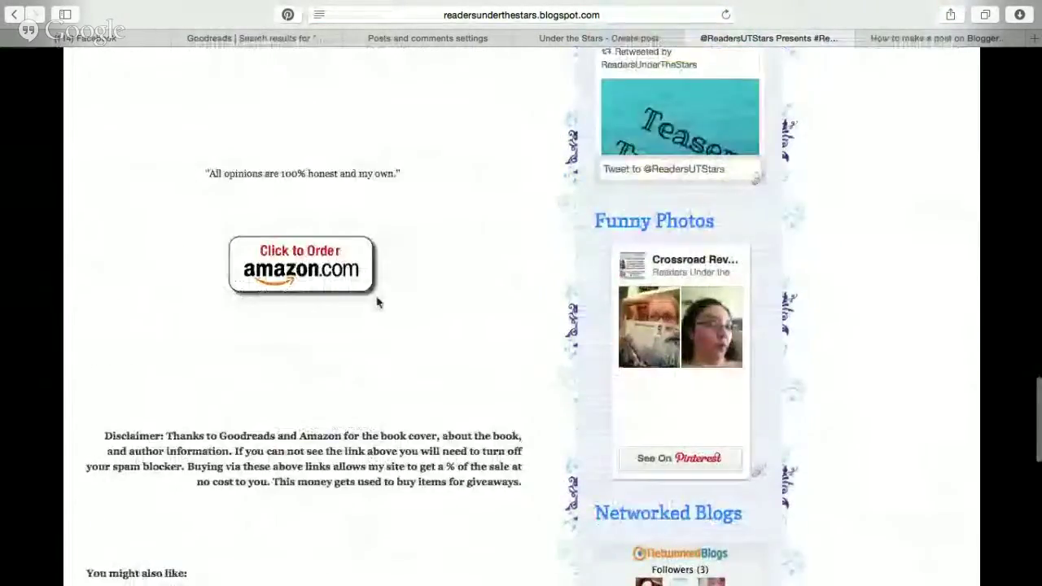
pyautogui.scroll(3, 377, 298)
pyautogui.scroll(-10, 399, 318)
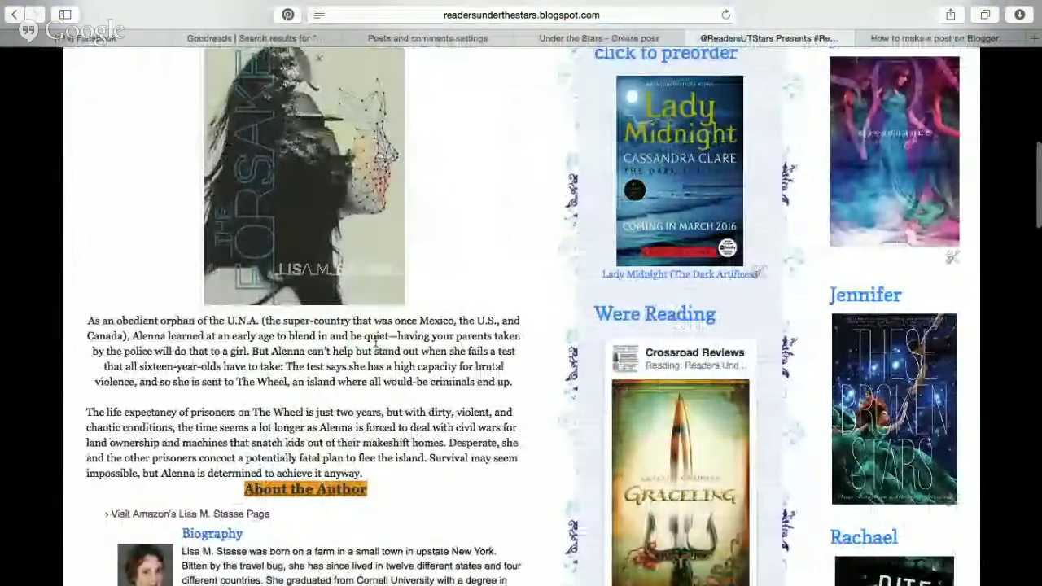
pyautogui.scroll(10, 417, 337)
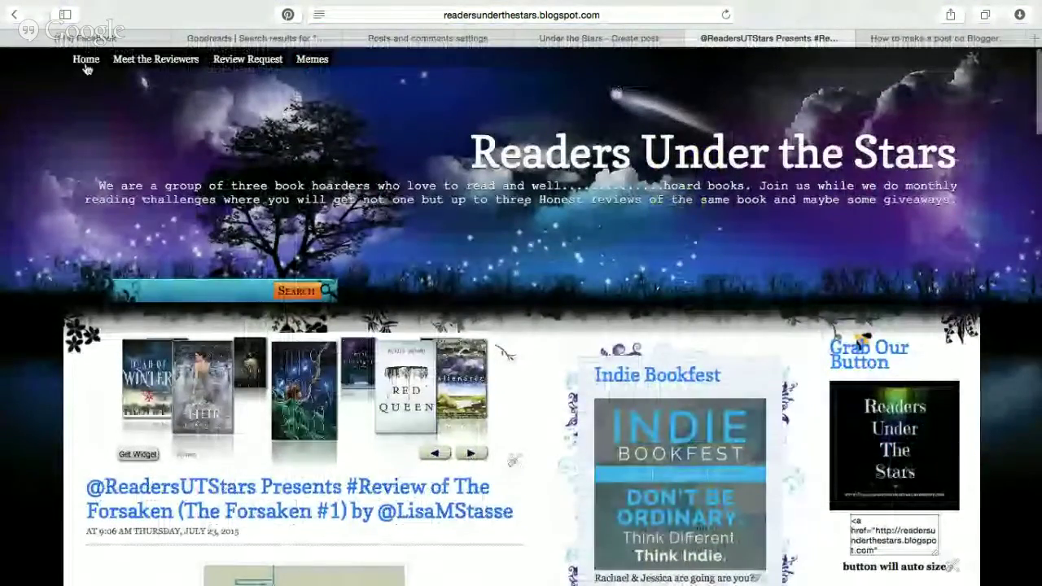
pyautogui.click(86, 63)
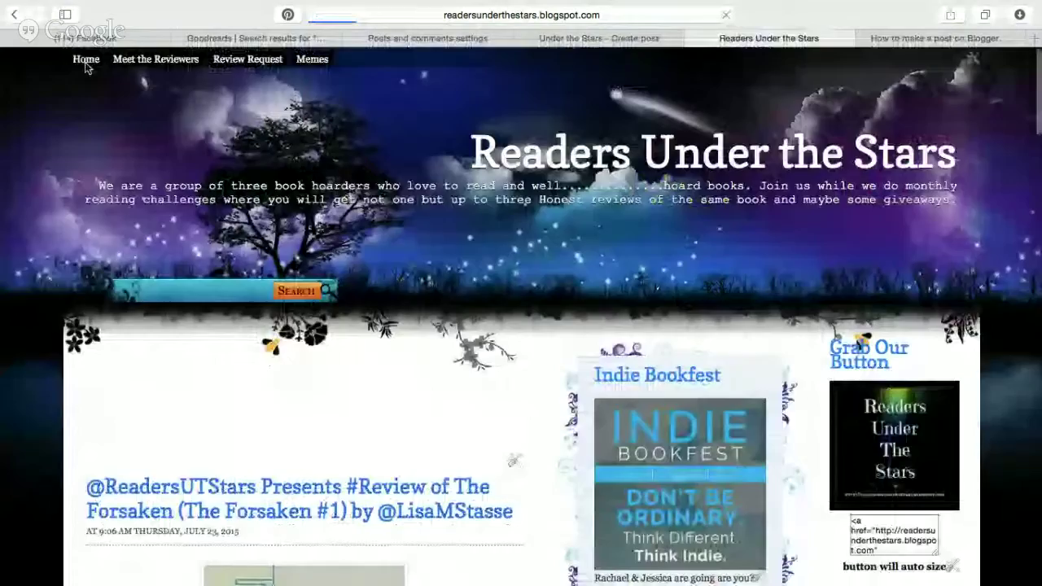
pyautogui.scroll(-15, 435, 321)
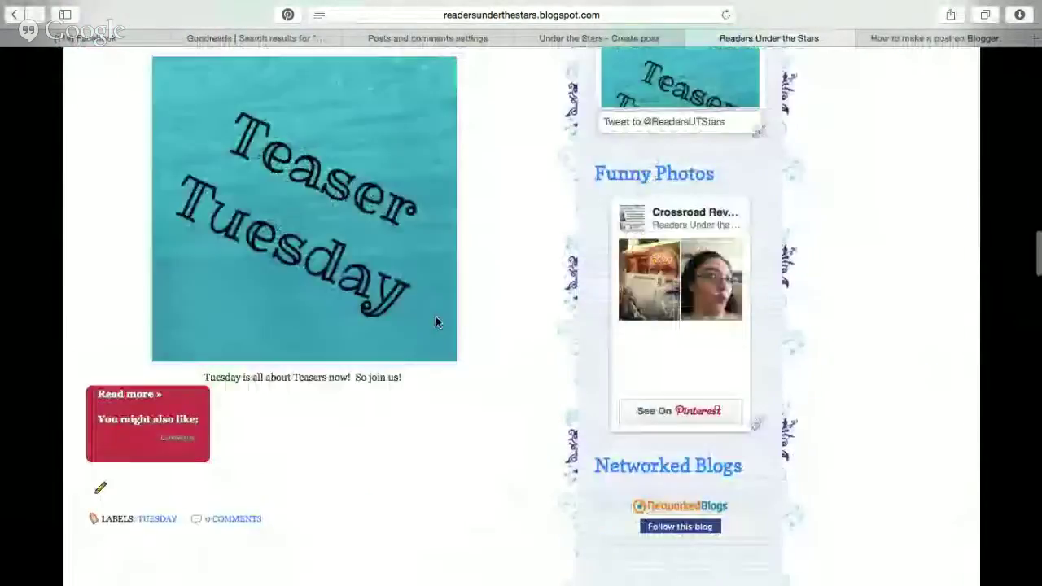
pyautogui.scroll(15, 436, 319)
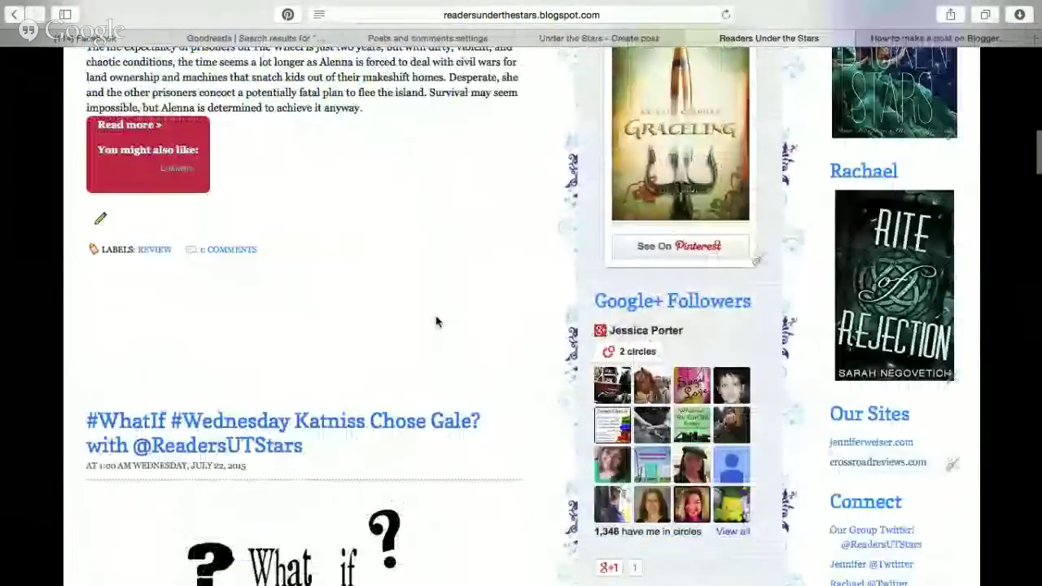
pyautogui.scroll(-20, 379, 259)
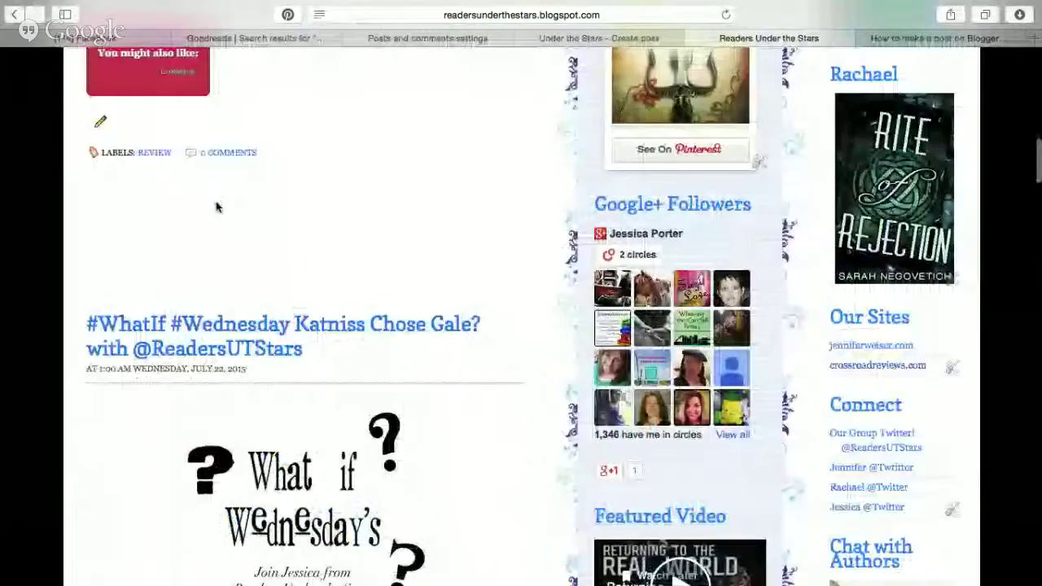
pyautogui.scroll(-15, 218, 209)
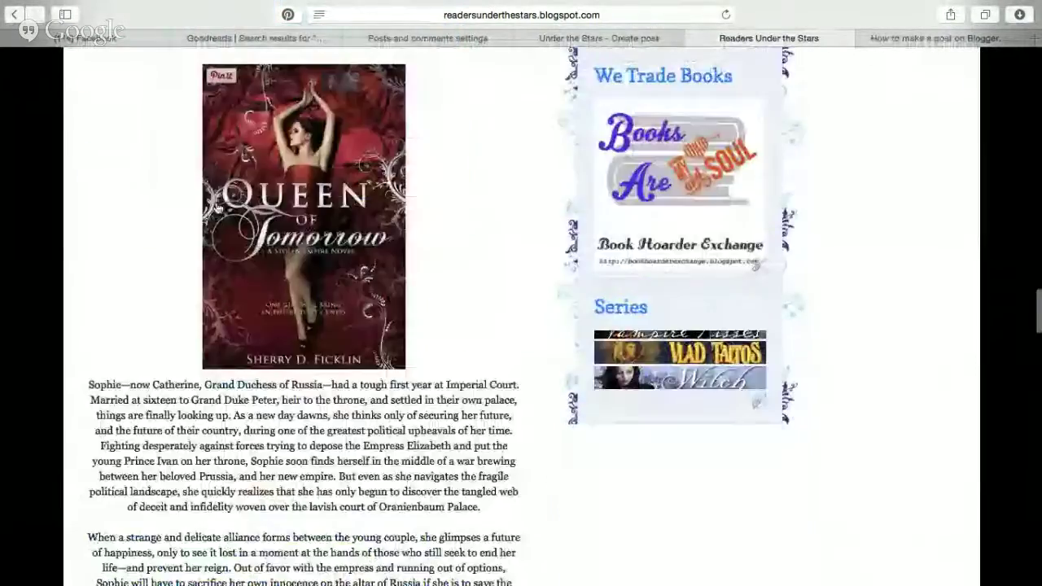
pyautogui.scroll(-10, 214, 122)
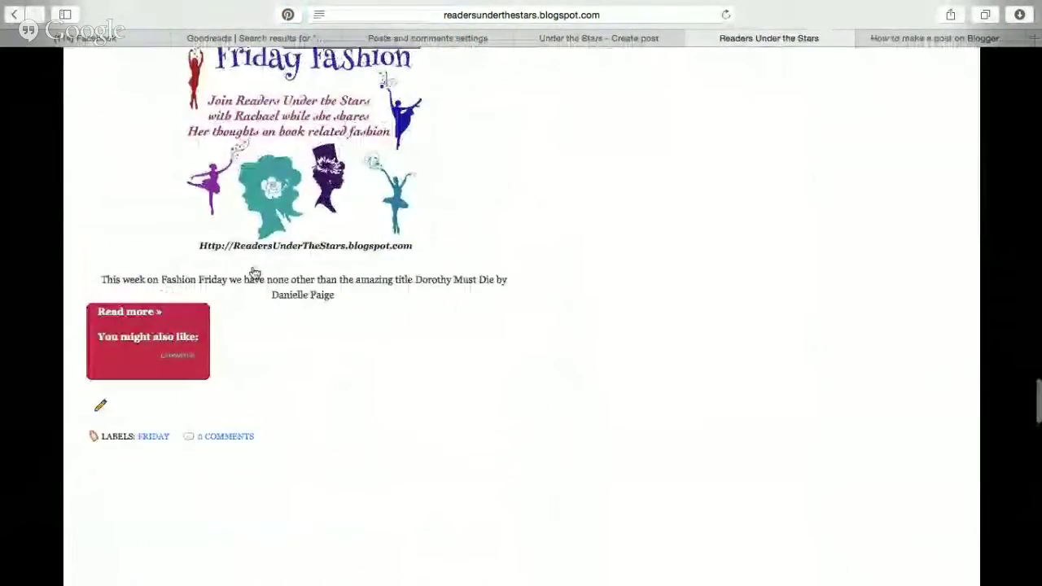
pyautogui.scroll(15, 253, 206)
pyautogui.scroll(20, 253, 207)
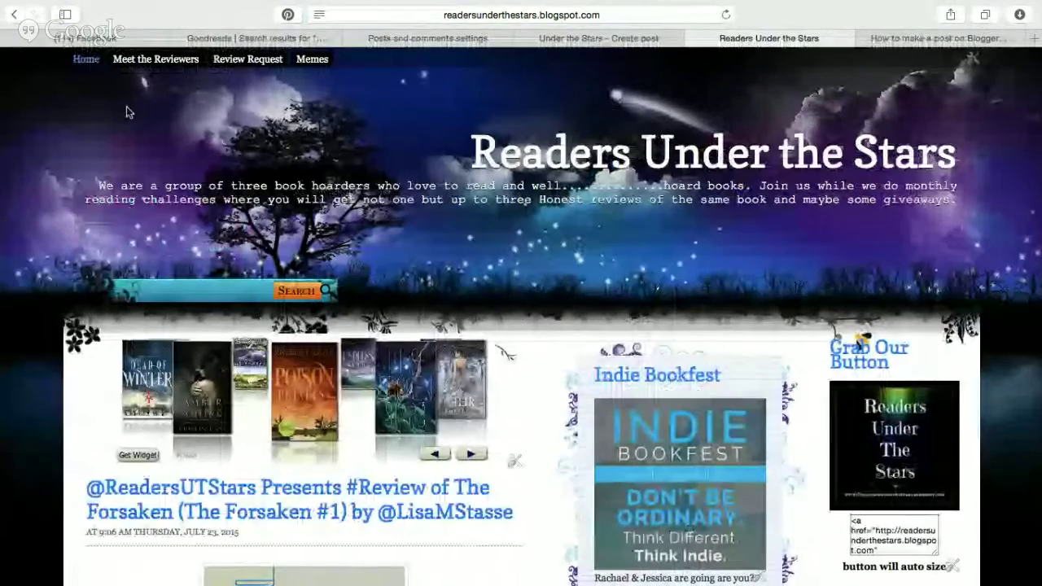
pyautogui.scroll(-1, 127, 112)
pyautogui.scroll(-20, 126, 112)
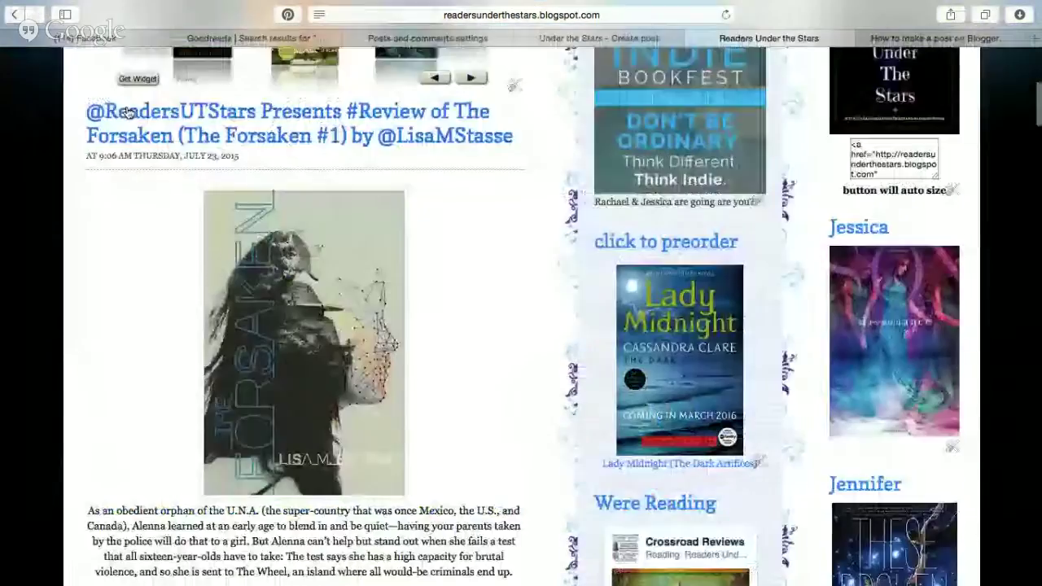
pyautogui.scroll(-20, 128, 105)
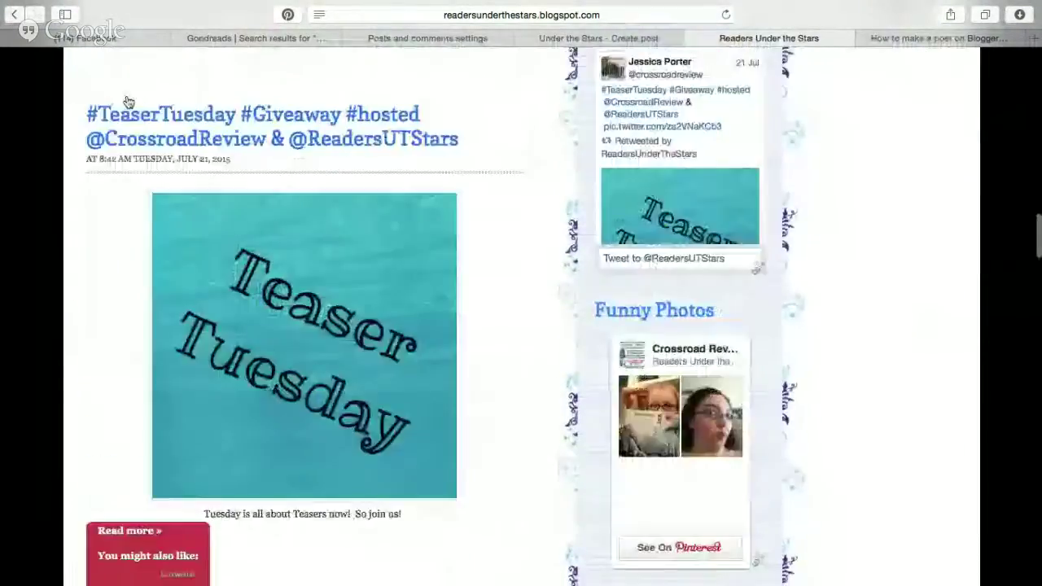
pyautogui.scroll(20, 127, 96)
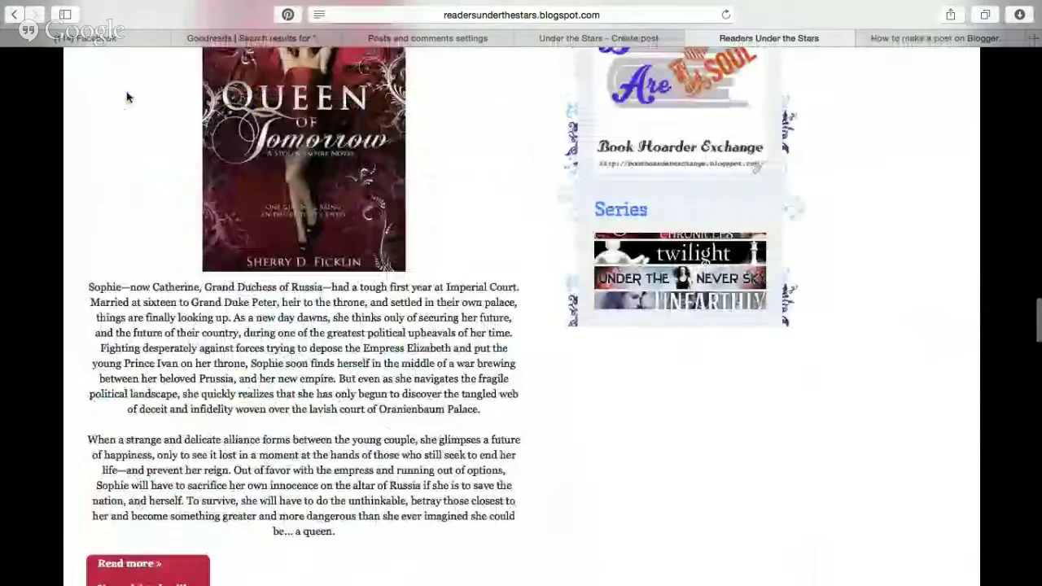
pyautogui.click(1037, 38)
# Browse crossroadreviews.com in a new tab, then close it and return to the Meet the Readers draft.
pyautogui.write('iews.com')
pyautogui.press('Return')
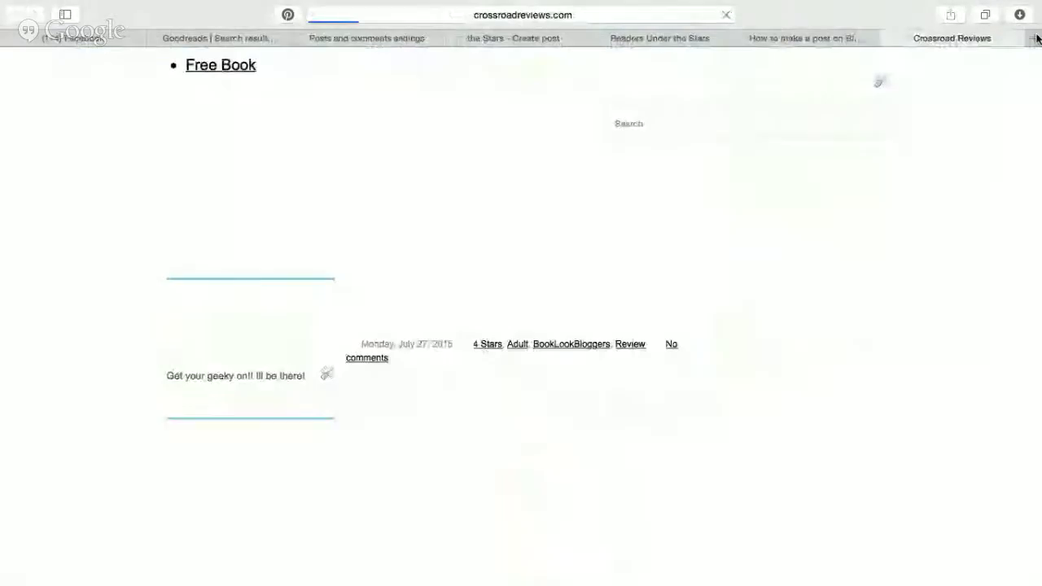
pyautogui.scroll(-12, 78, 360)
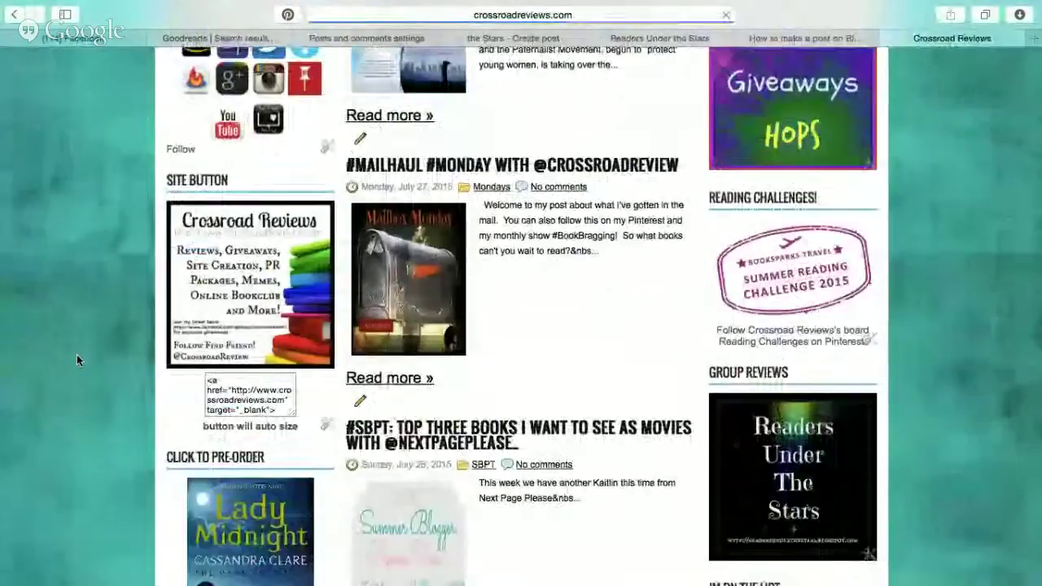
pyautogui.scroll(-5, 77, 361)
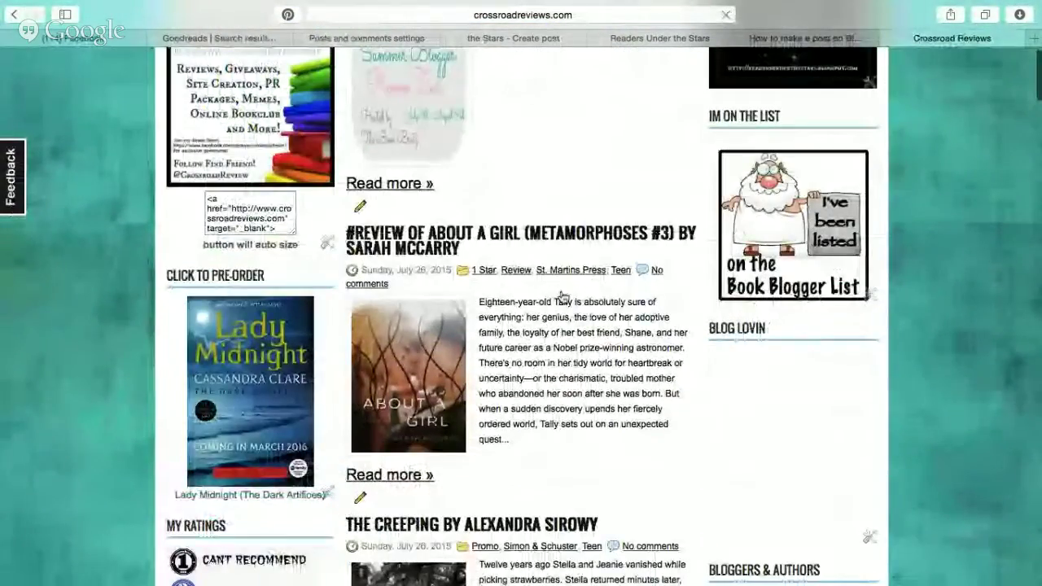
pyautogui.scroll(-10, 547, 412)
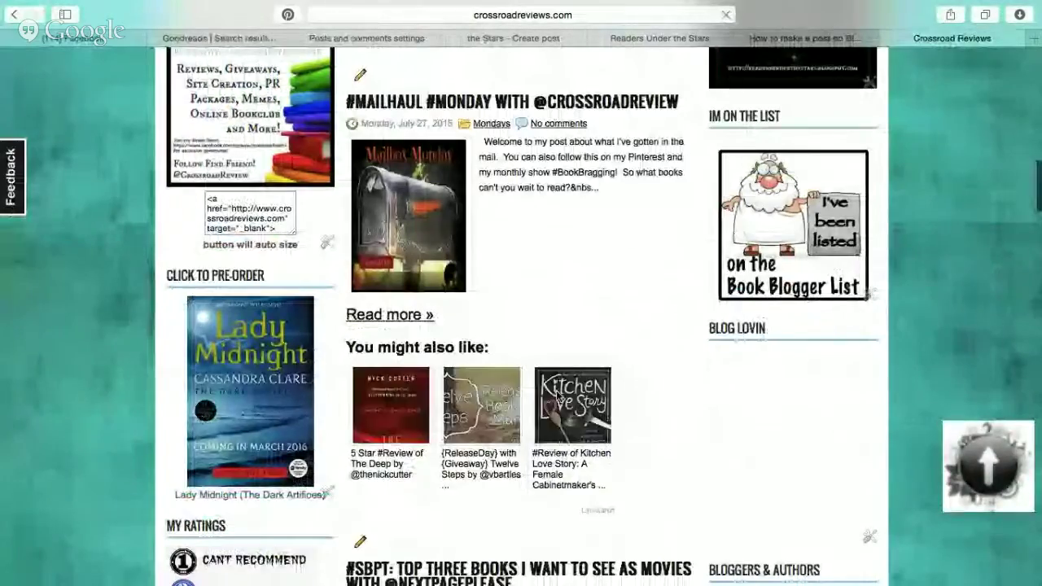
pyautogui.scroll(-10, 559, 399)
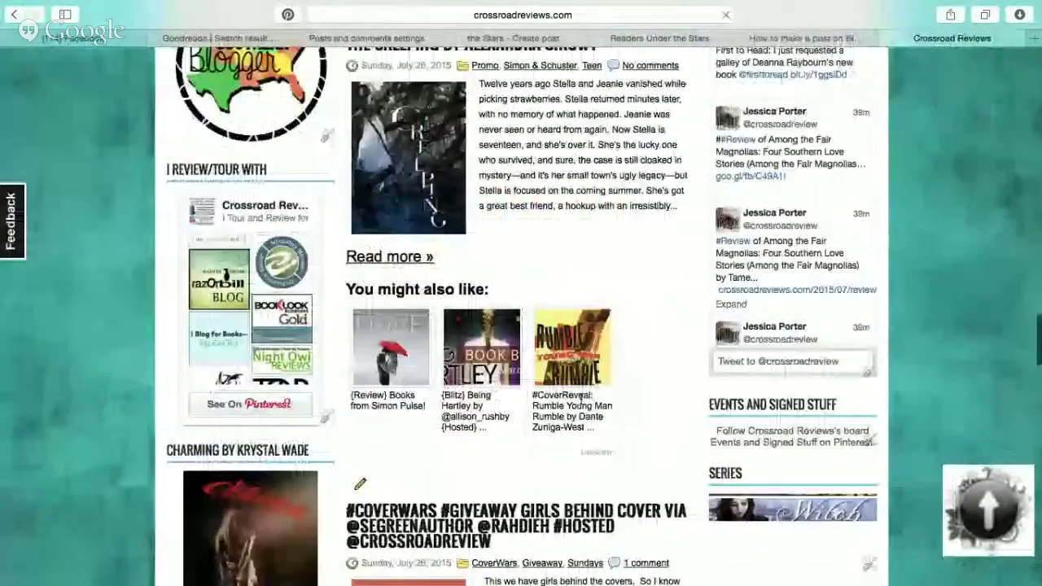
pyautogui.scroll(-15, 581, 399)
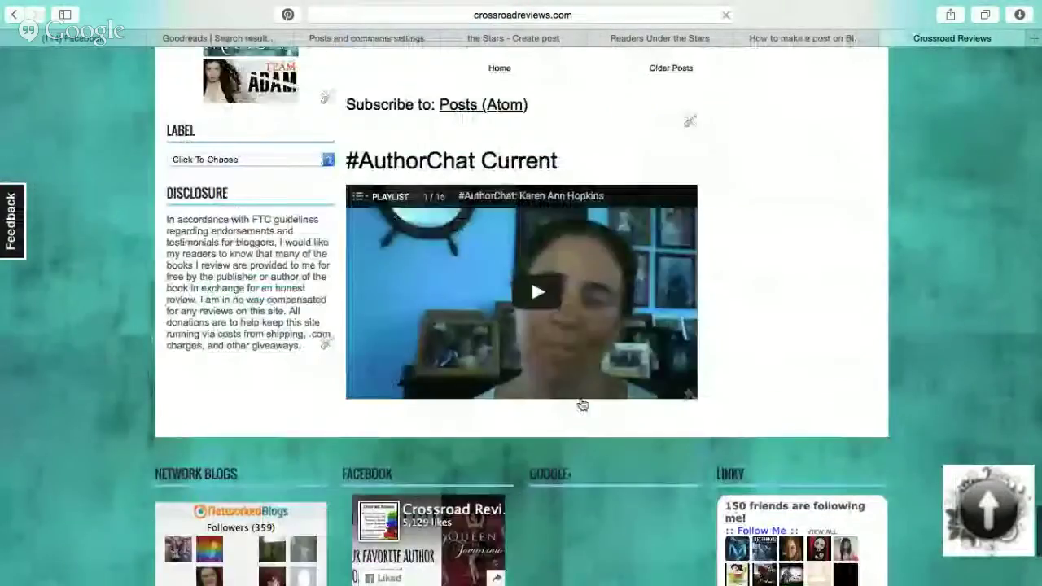
pyautogui.scroll(20, 581, 404)
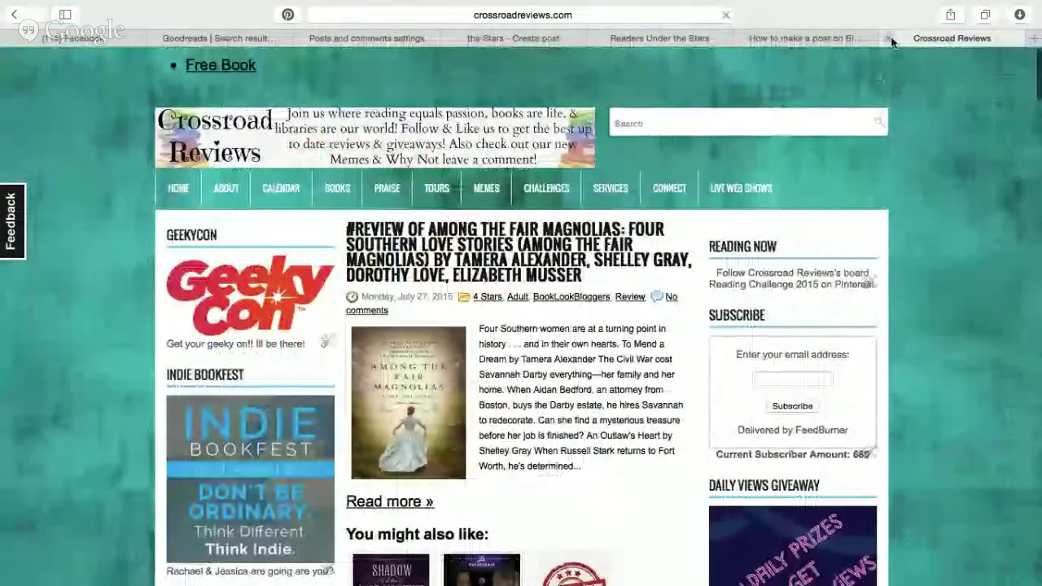
pyautogui.click(889, 39)
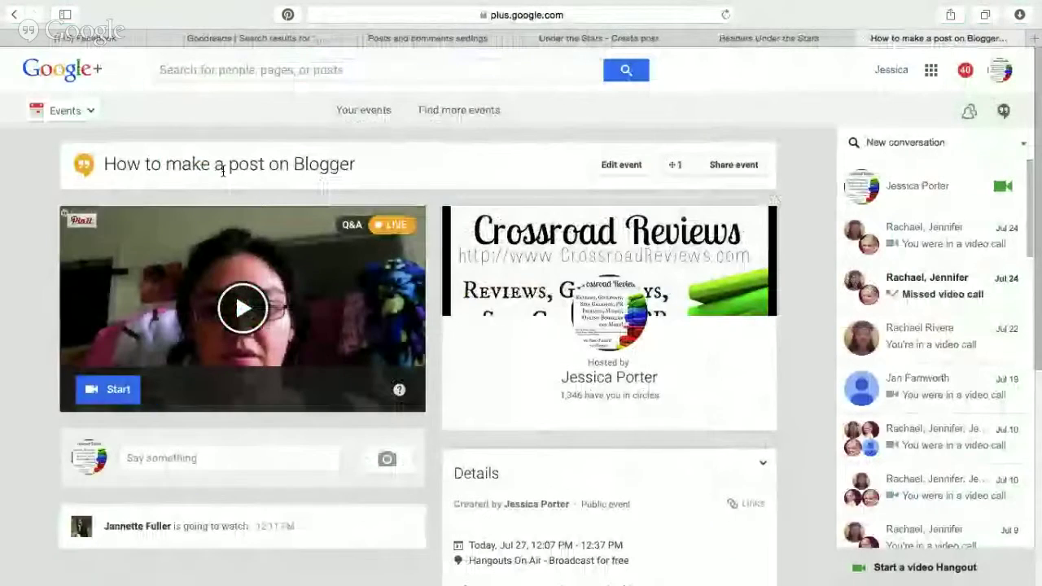
pyautogui.click(651, 38)
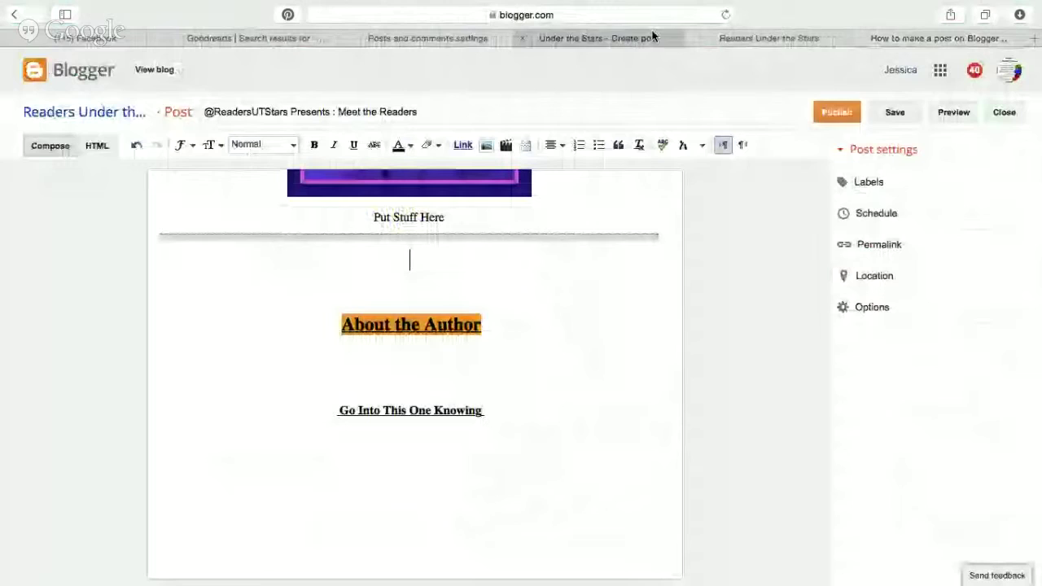
# Remove the extra blank lines and type the 'Welcome to our Monday meme' intro inviting topic suggestions in the comments.
pyautogui.click(412, 261)
pyautogui.press('BackSpace')
pyautogui.press('BackSpace')
pyautogui.press('BackSpace')
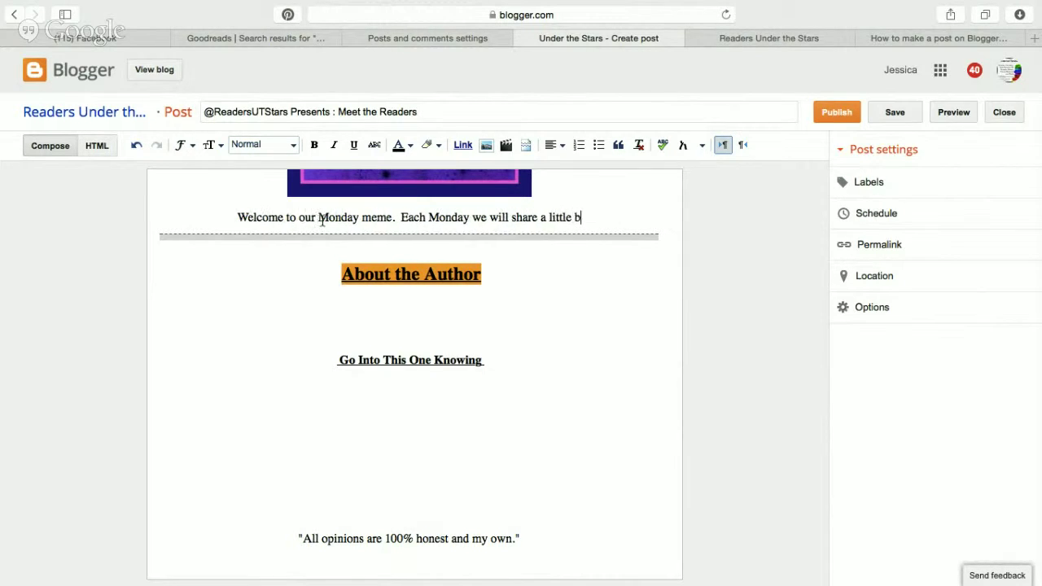
pyautogui.write('about u')
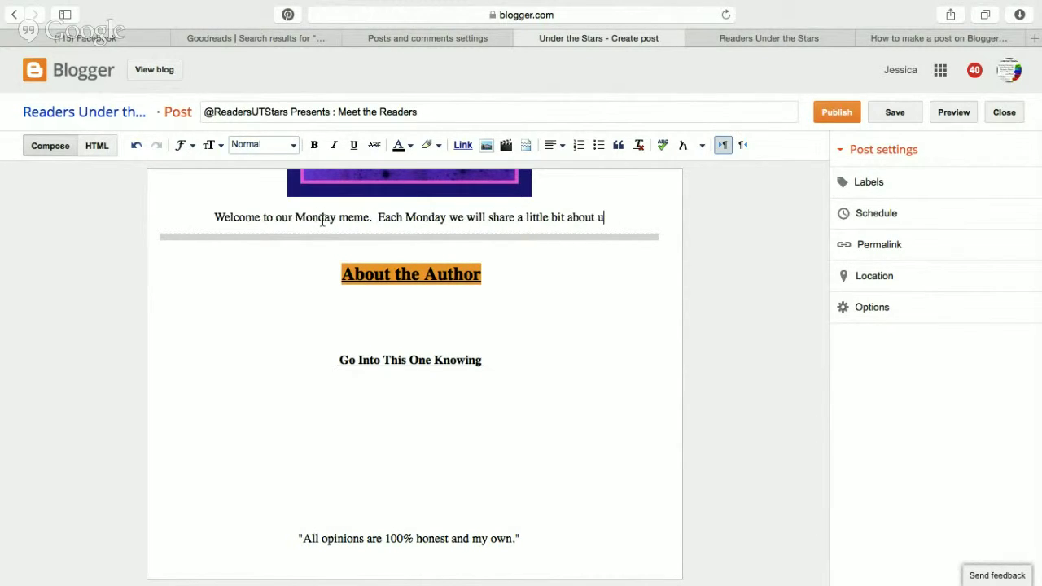
pyautogui.write('s!  Have a')
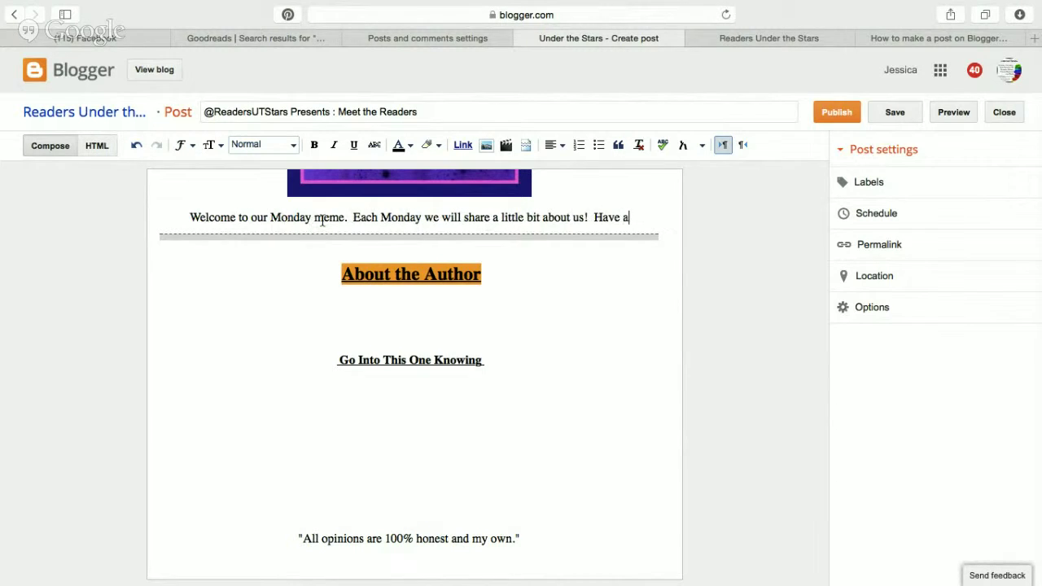
pyautogui.write(' topic you want to know about?  Add it here i')
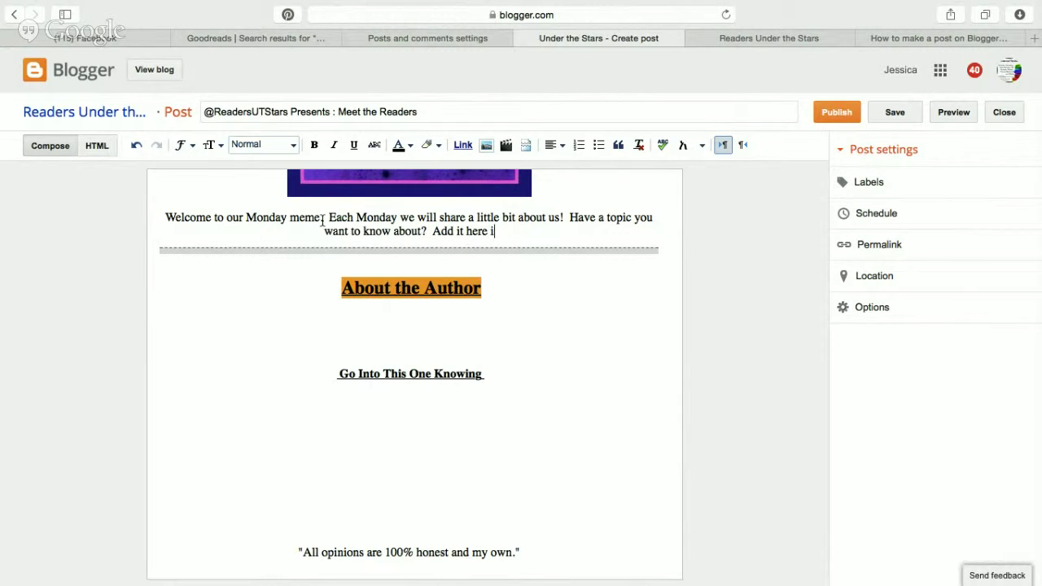
pyautogui.press('BackSpace')
pyautogui.press('BackSpace')
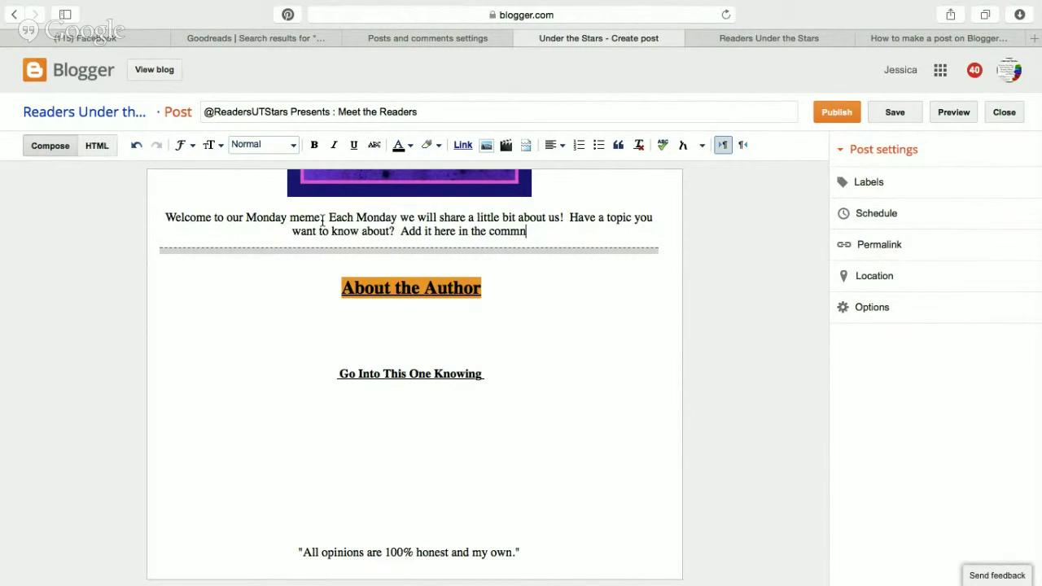
pyautogui.write('ents!')
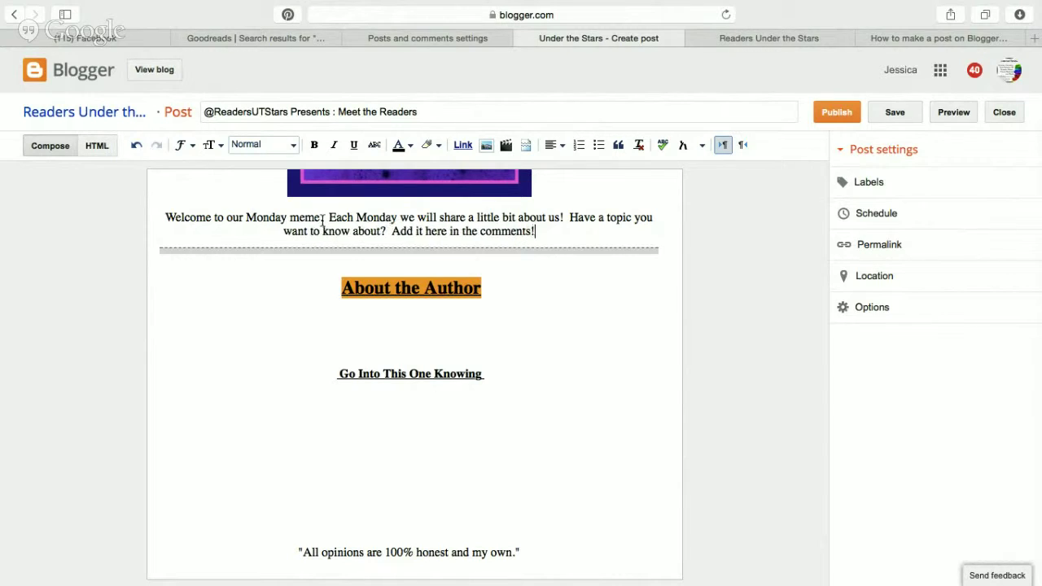
pyautogui.scroll(-1, 341, 295)
pyautogui.click(415, 298)
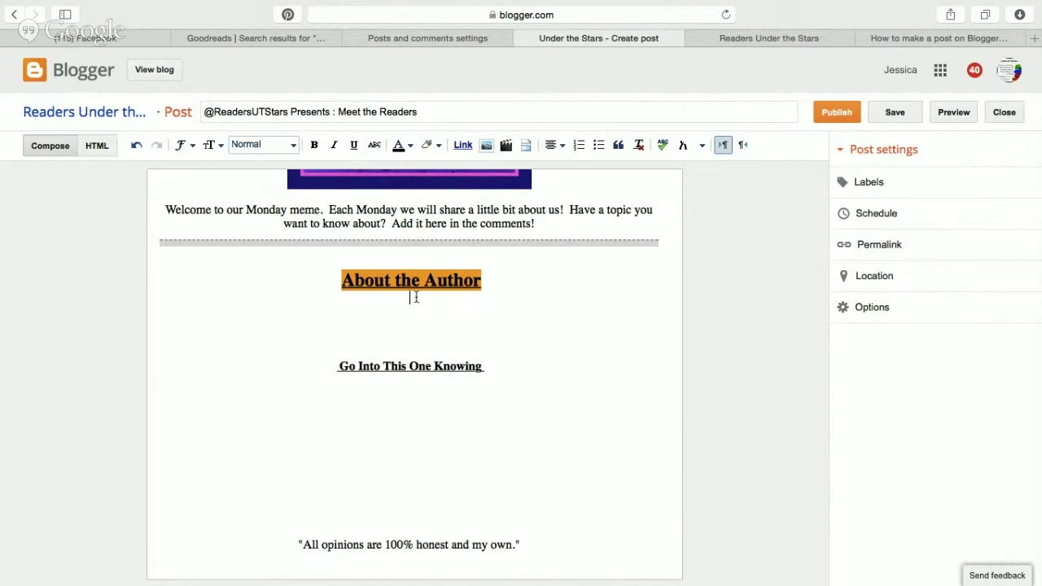
# Insert the first reviewer's signature image from the blog's uploaded images under About the Author.
pyautogui.click(487, 145)
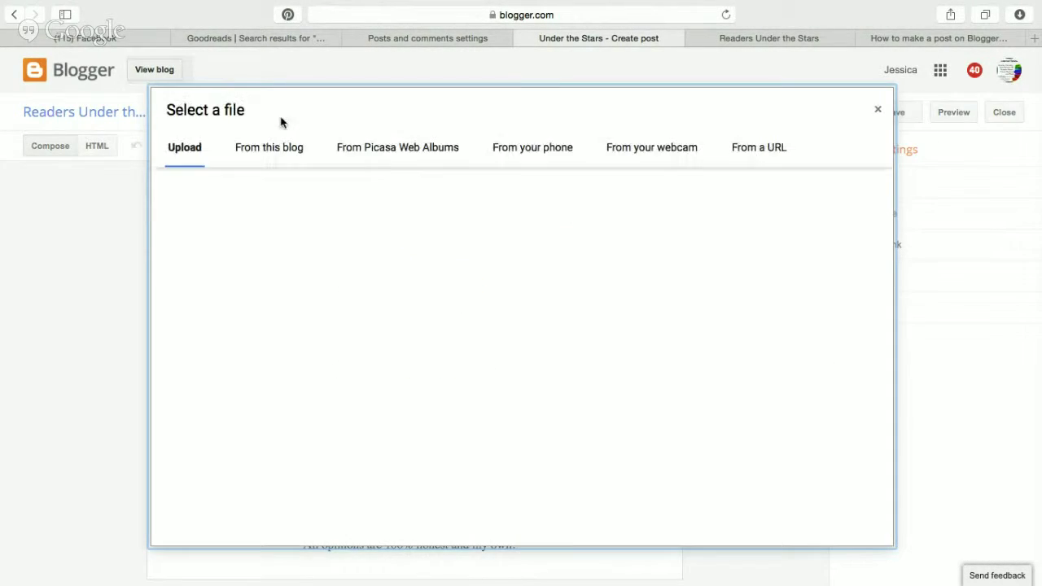
pyautogui.click(268, 147)
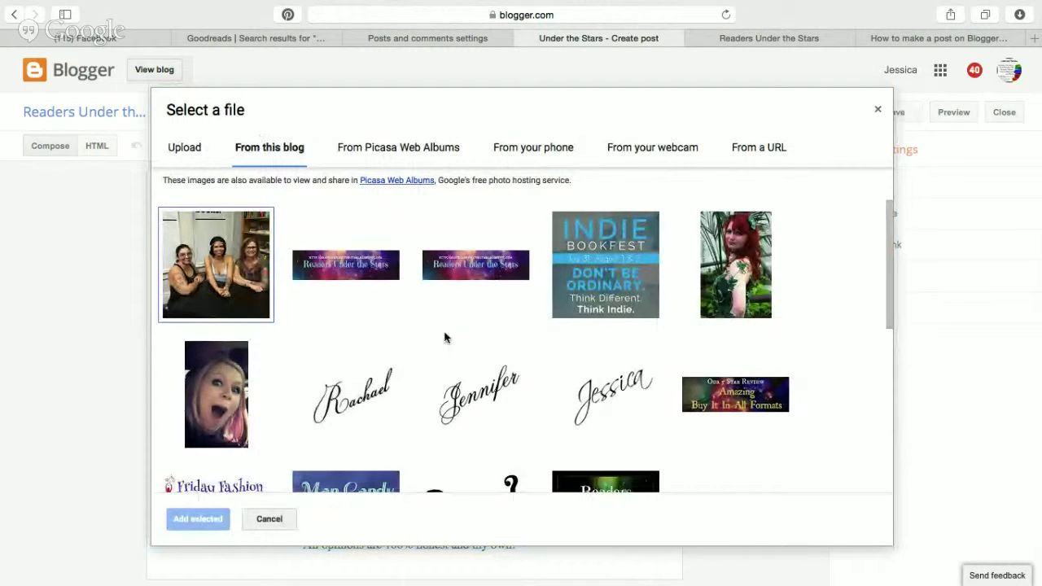
pyautogui.scroll(-3, 435, 366)
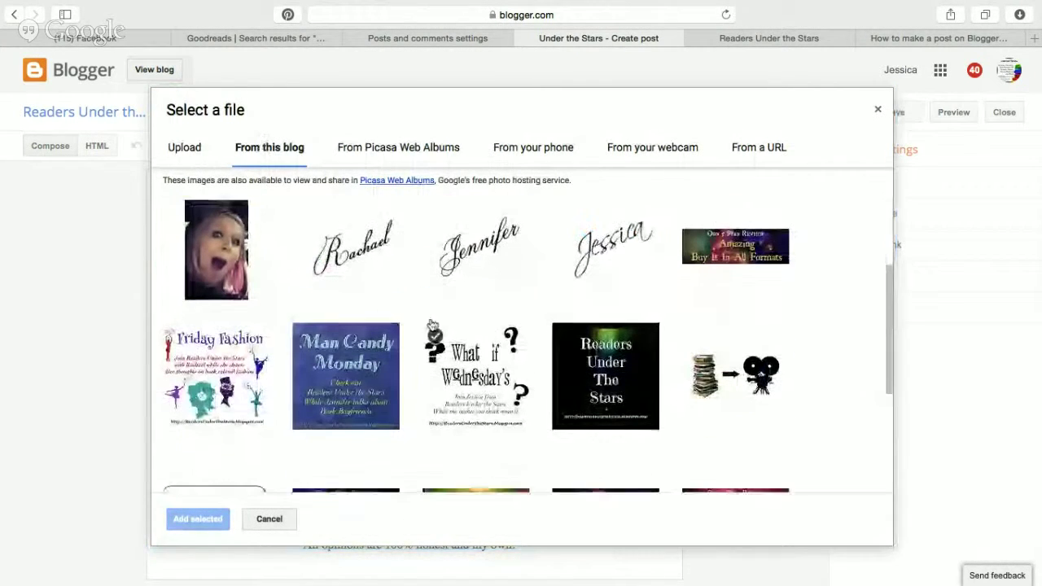
pyautogui.scroll(-5, 505, 453)
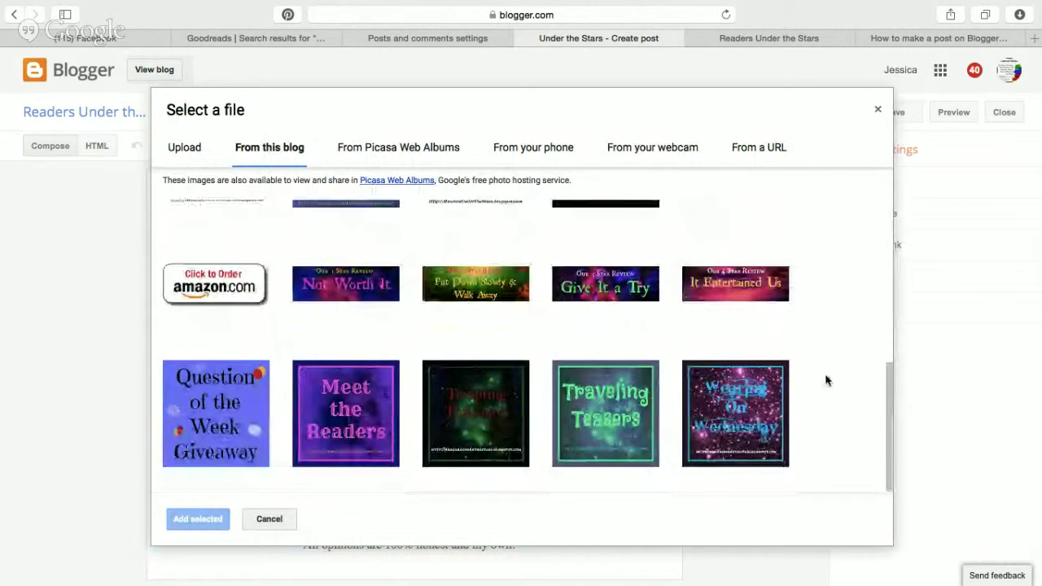
pyautogui.scroll(3, 488, 383)
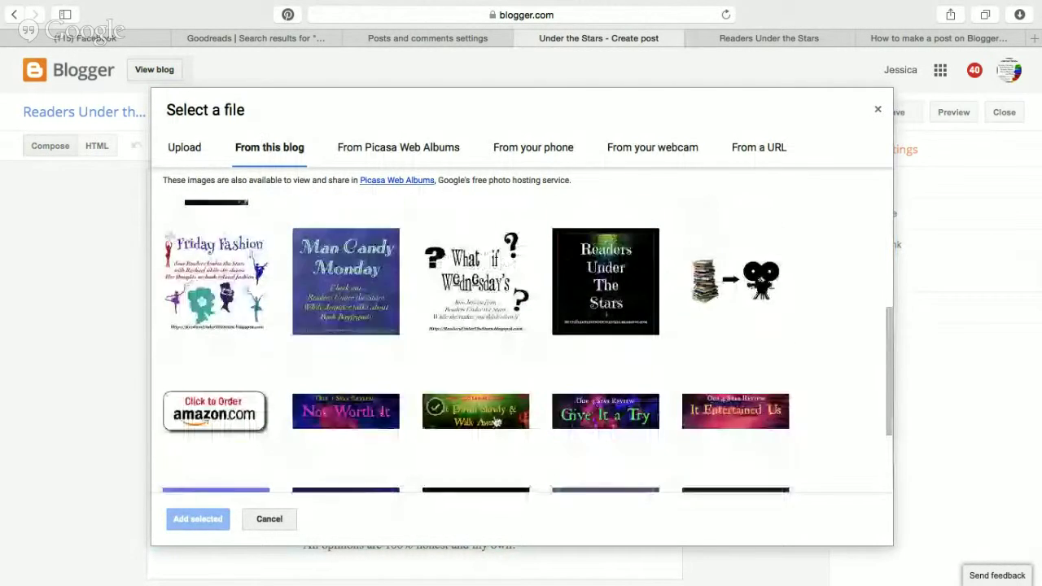
pyautogui.scroll(1, 484, 348)
pyautogui.scroll(3, 484, 346)
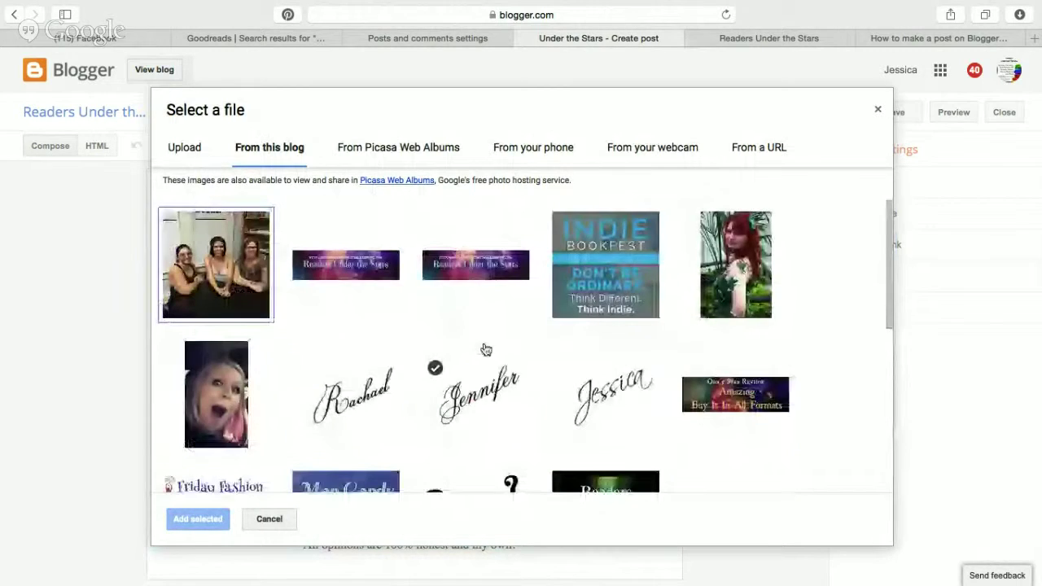
pyautogui.scroll(-2, 487, 334)
pyautogui.doubleClick(607, 265)
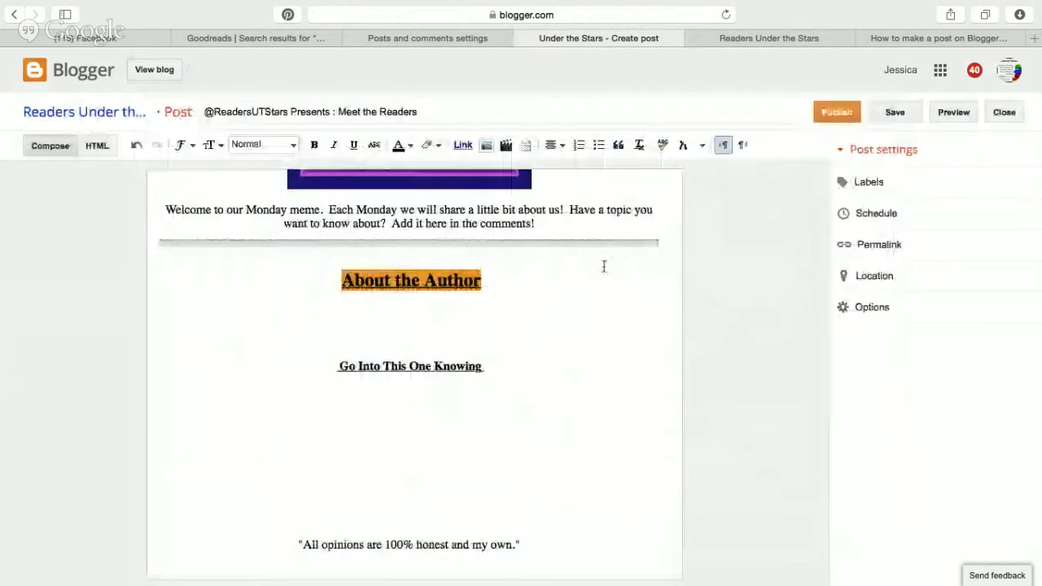
pyautogui.scroll(-2, 578, 435)
pyautogui.press('Return')
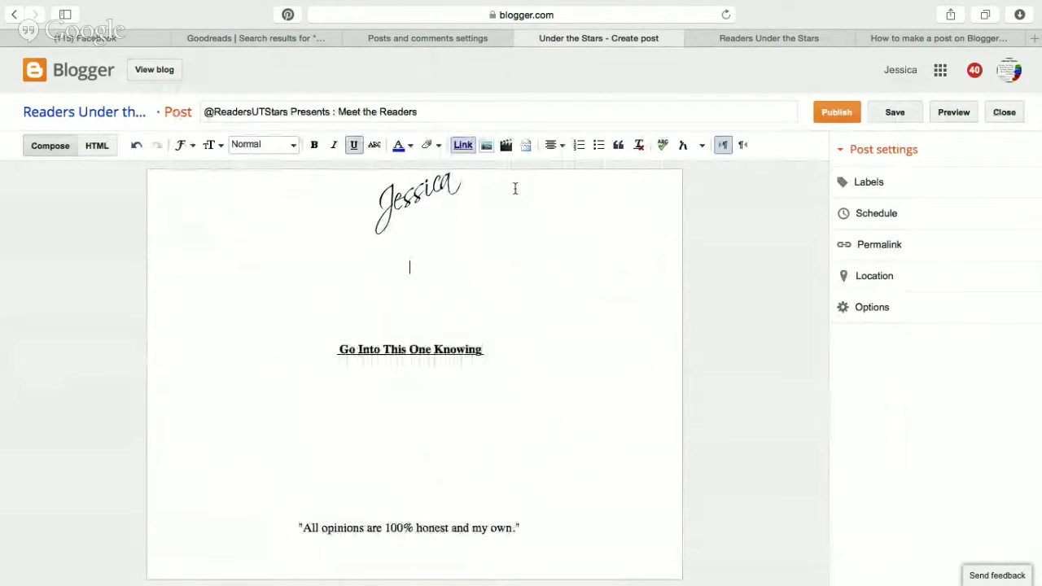
# Add the second and third reviewers' signature images, each on a new line below.
pyautogui.click(486, 145)
pyautogui.doubleClick(501, 293)
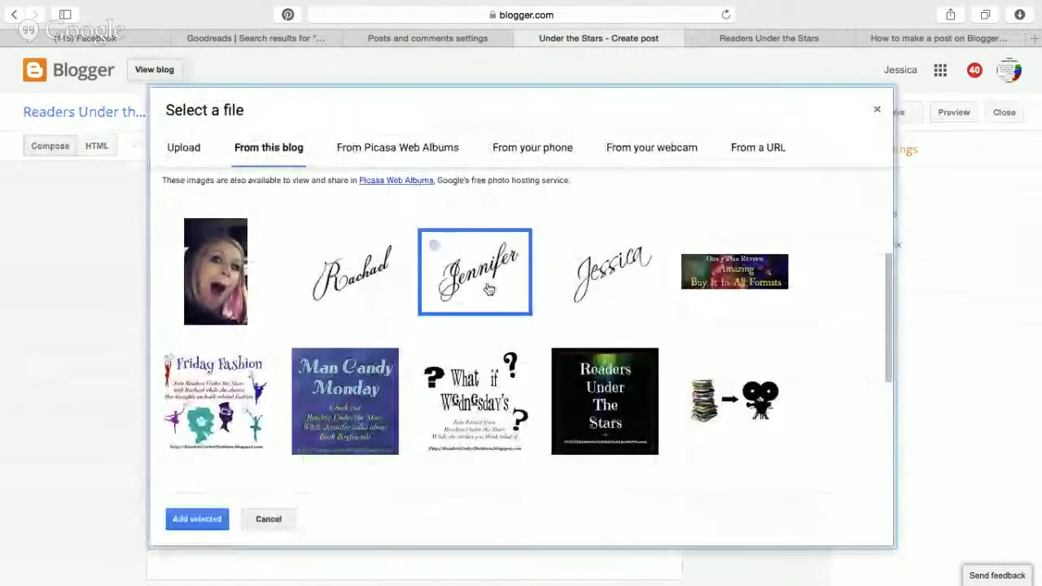
pyautogui.press('Return')
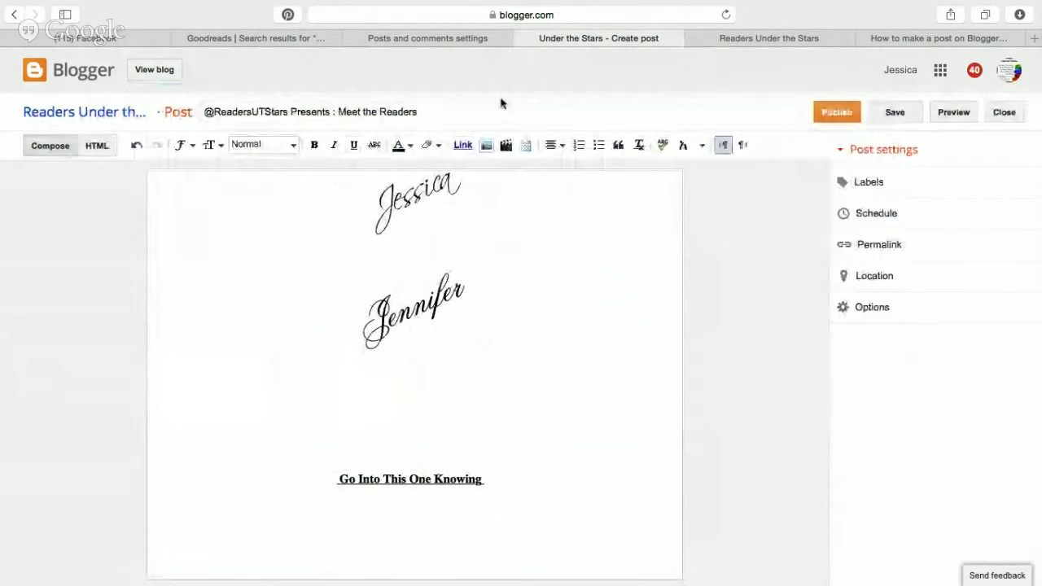
pyautogui.click(486, 145)
pyautogui.doubleClick(348, 276)
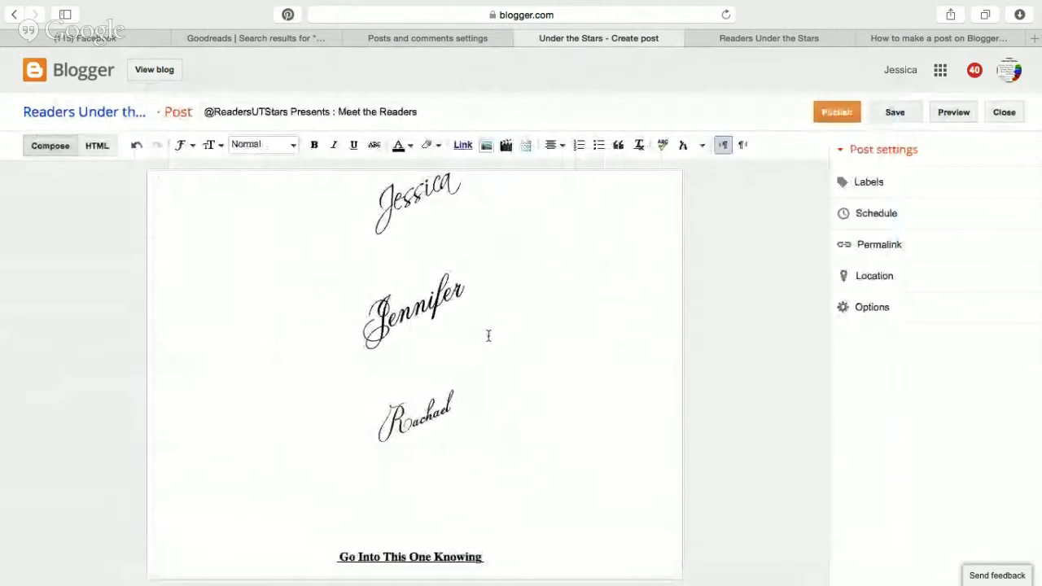
pyautogui.scroll(-1, 425, 281)
pyautogui.scroll(2, 425, 281)
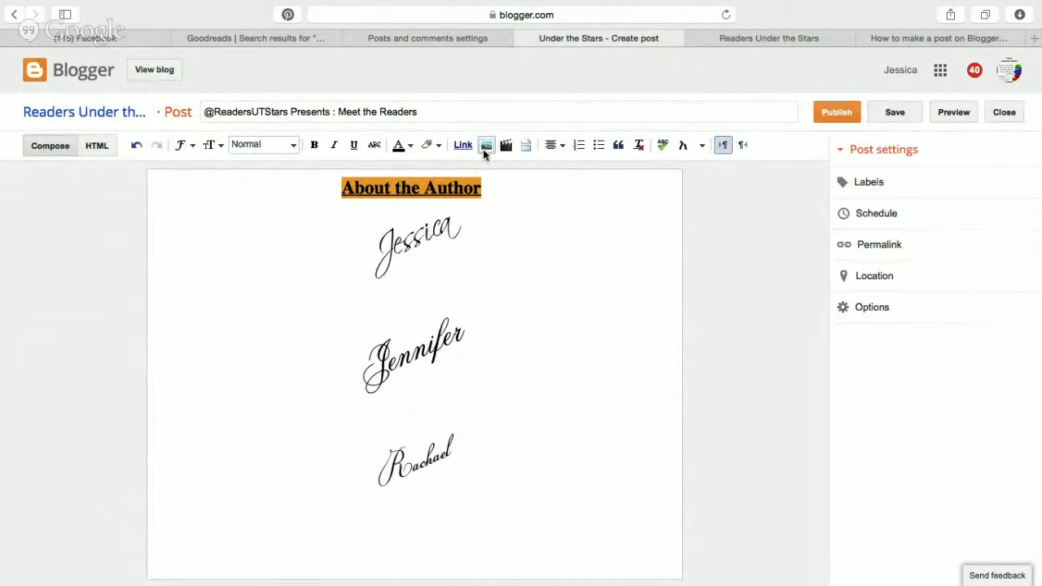
# Browse the blog's uploaded images in the image picker, then cancel without inserting anything.
pyautogui.click(486, 146)
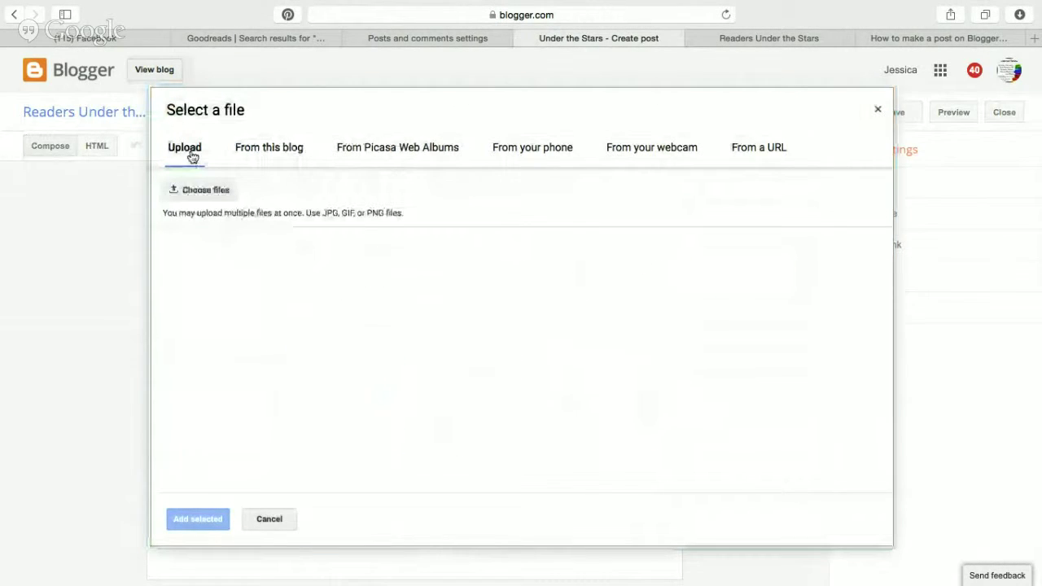
pyautogui.click(291, 160)
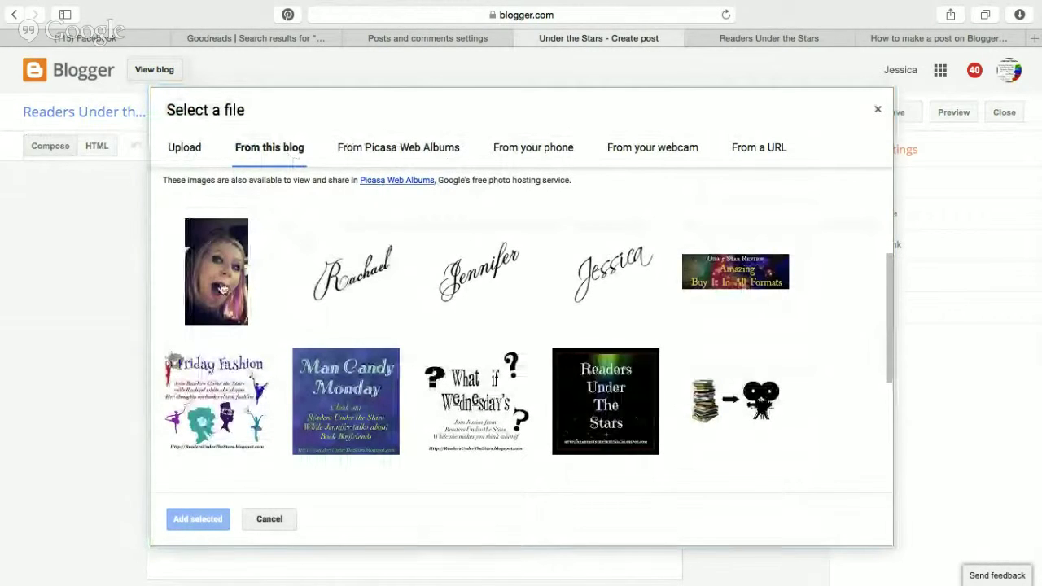
pyautogui.scroll(3, 633, 351)
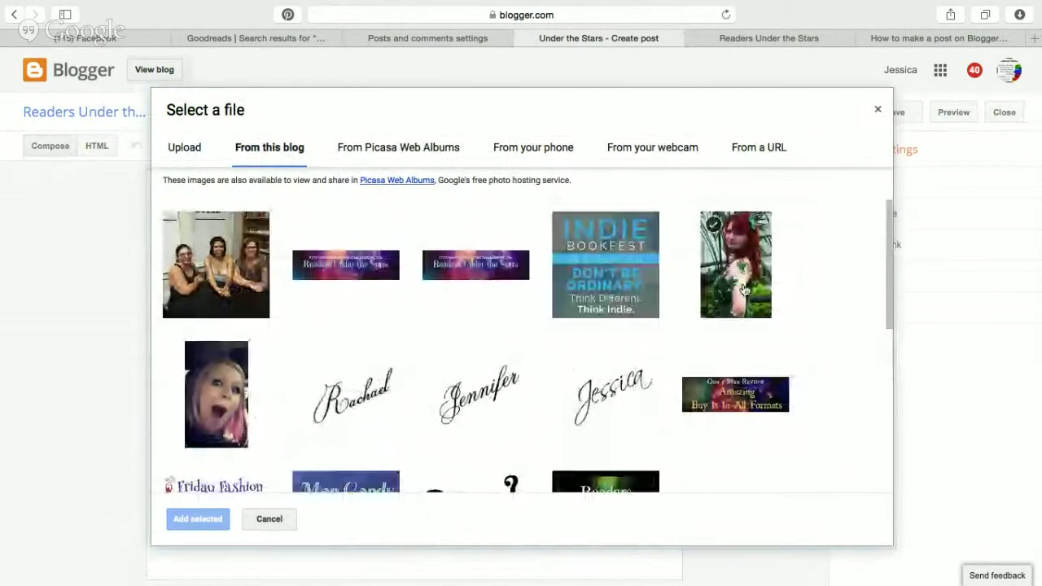
pyautogui.scroll(-5, 644, 403)
pyautogui.scroll(-5, 644, 402)
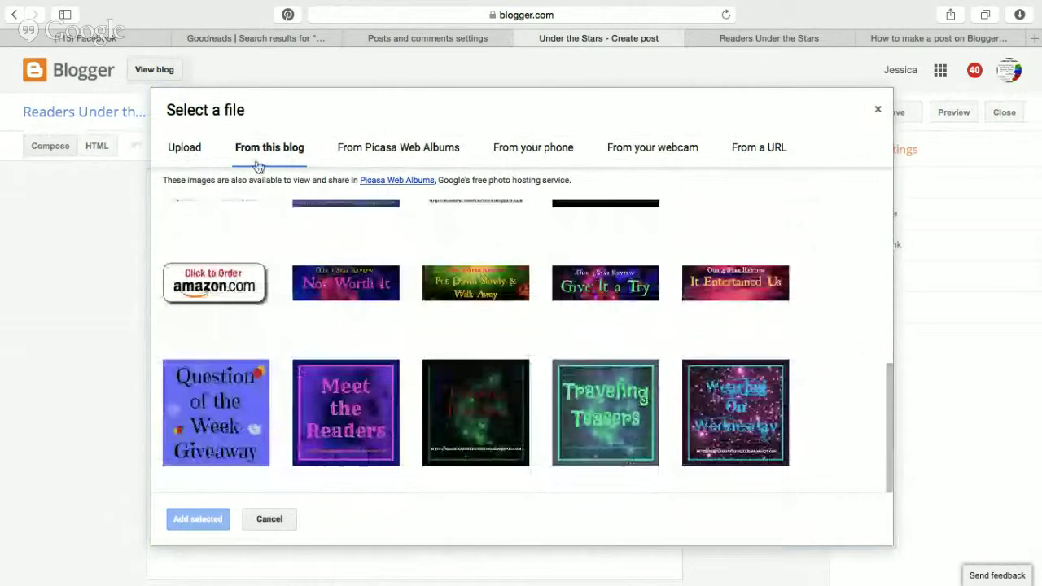
pyautogui.scroll(5, 370, 324)
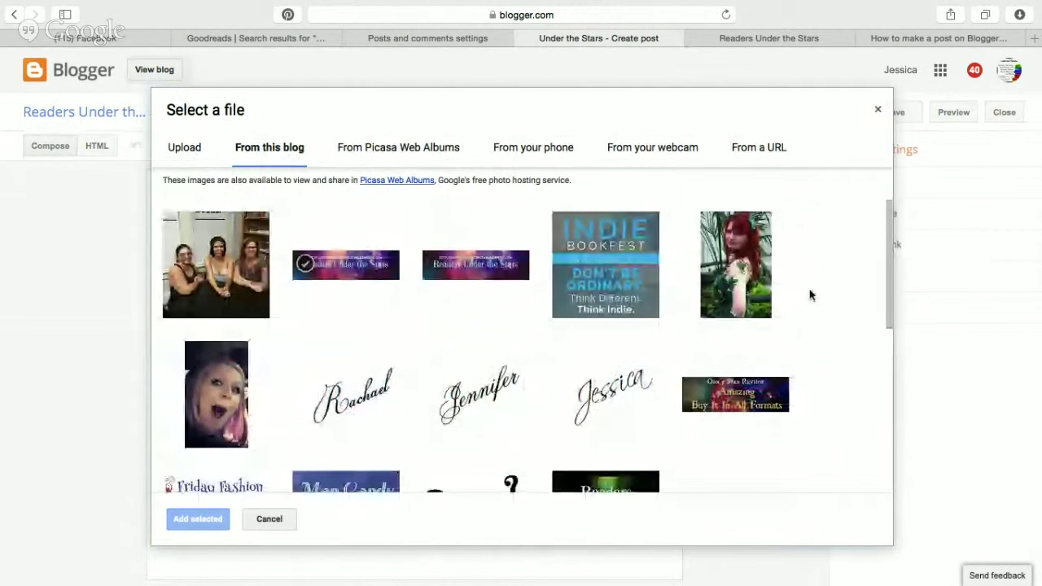
pyautogui.scroll(-5, 682, 481)
pyautogui.scroll(5, 681, 402)
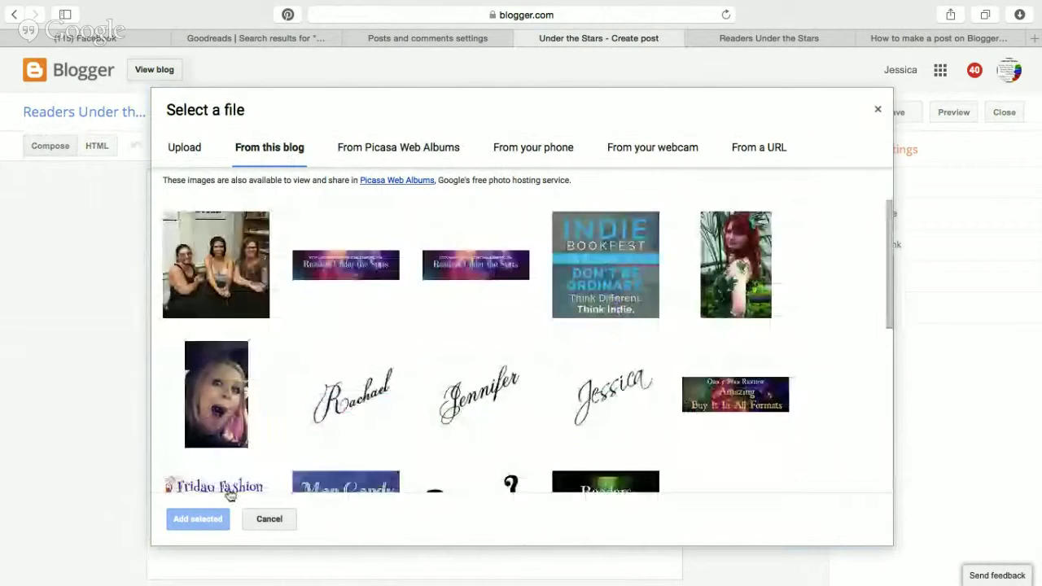
pyautogui.click(291, 521)
# Add a centred line below the first signature and go to the Posts and comments settings.
pyautogui.scroll(-3, 589, 289)
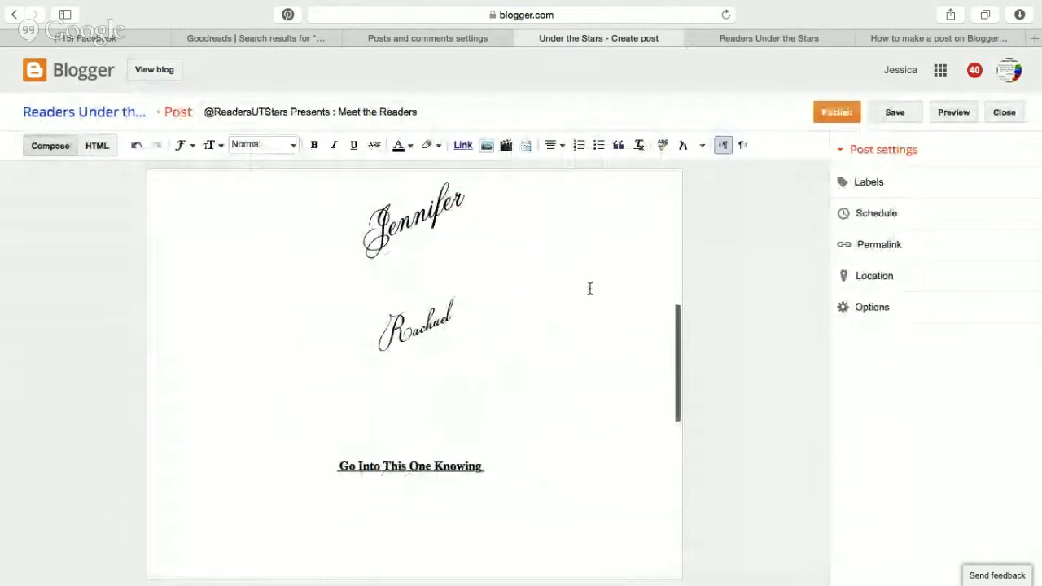
pyautogui.scroll(3, 496, 246)
pyautogui.click(496, 247)
pyautogui.press('Return')
pyautogui.press('Return')
pyautogui.write('sdjfal')
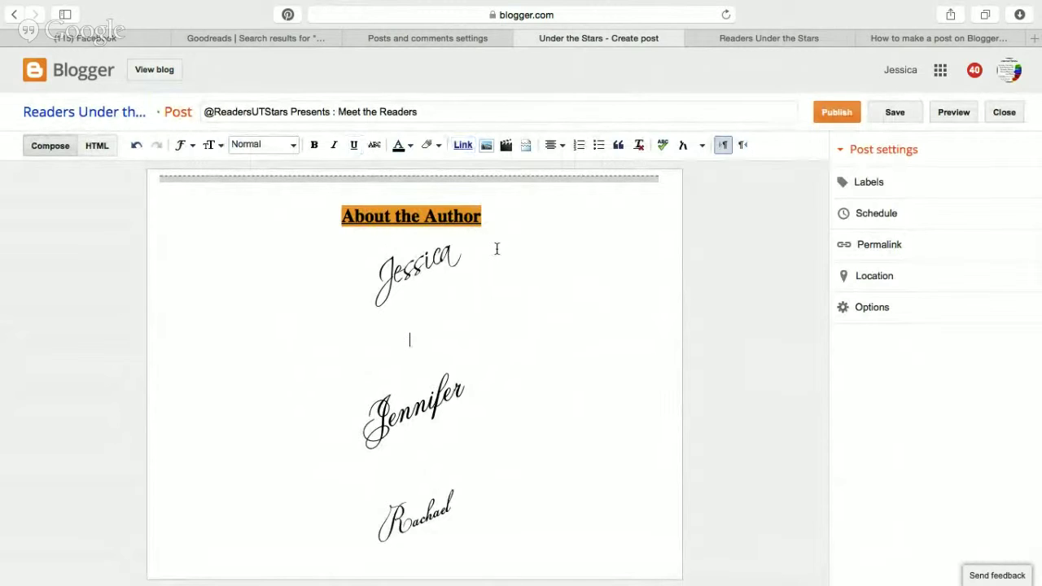
pyautogui.scroll(-5, 573, 266)
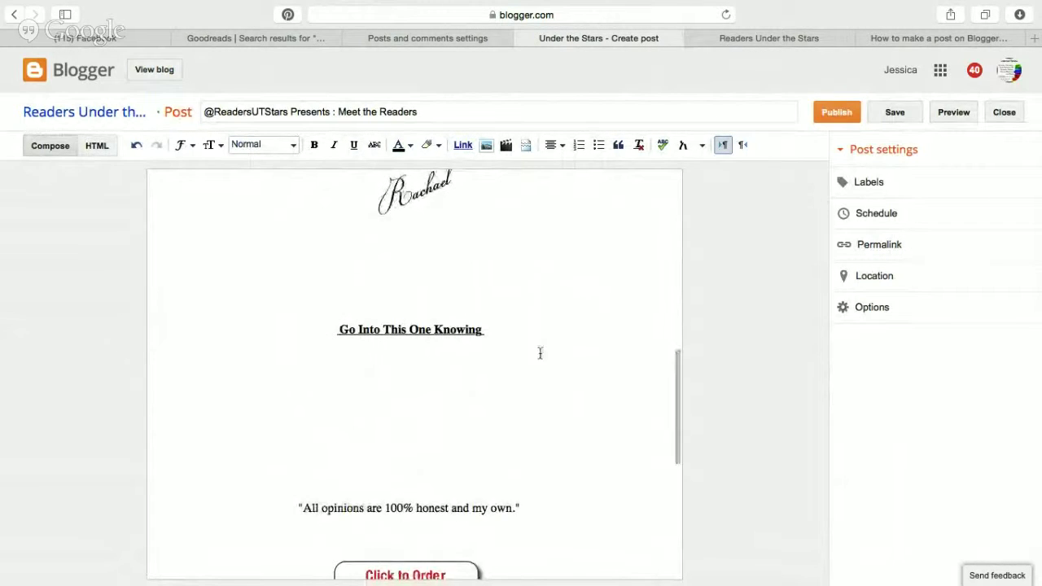
pyautogui.scroll(8, 540, 351)
pyautogui.click(431, 37)
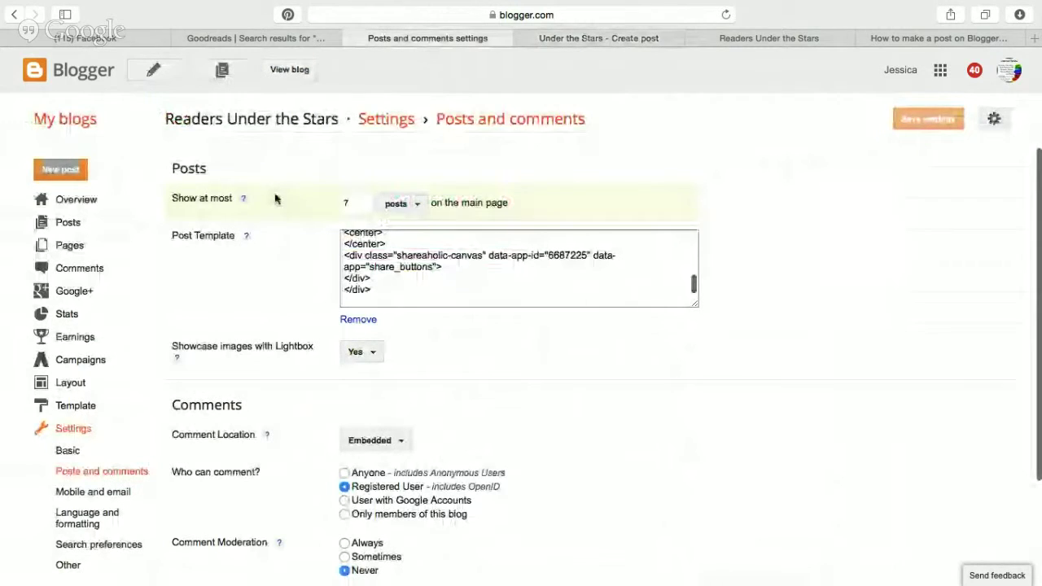
# Open the Meet the Reviewers page from Readers Under the Stars' pages and select the first reviewer section.
pyautogui.click(67, 120)
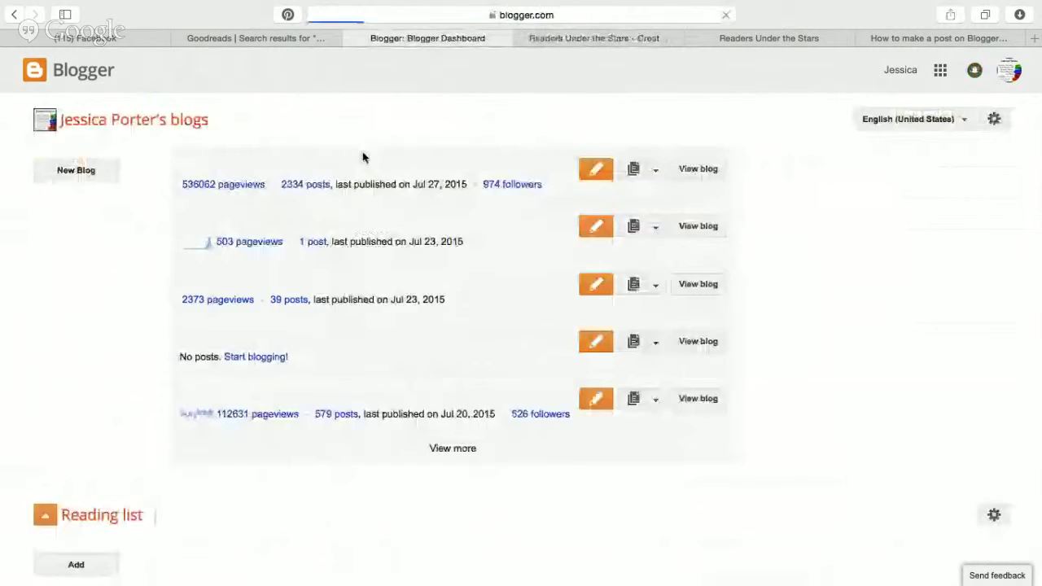
pyautogui.click(653, 292)
pyautogui.click(628, 373)
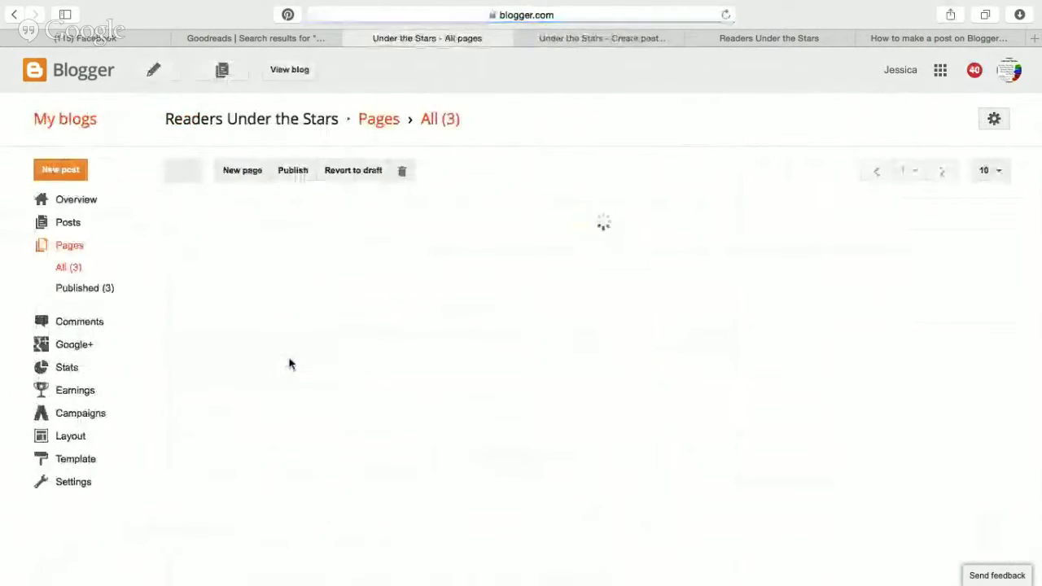
pyautogui.click(210, 268)
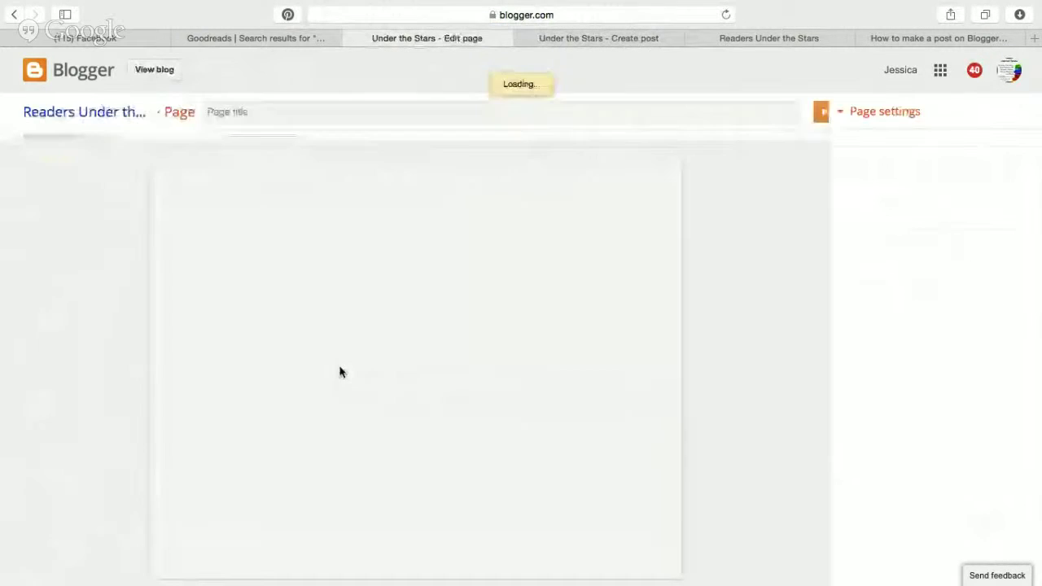
pyautogui.scroll(-3, 341, 375)
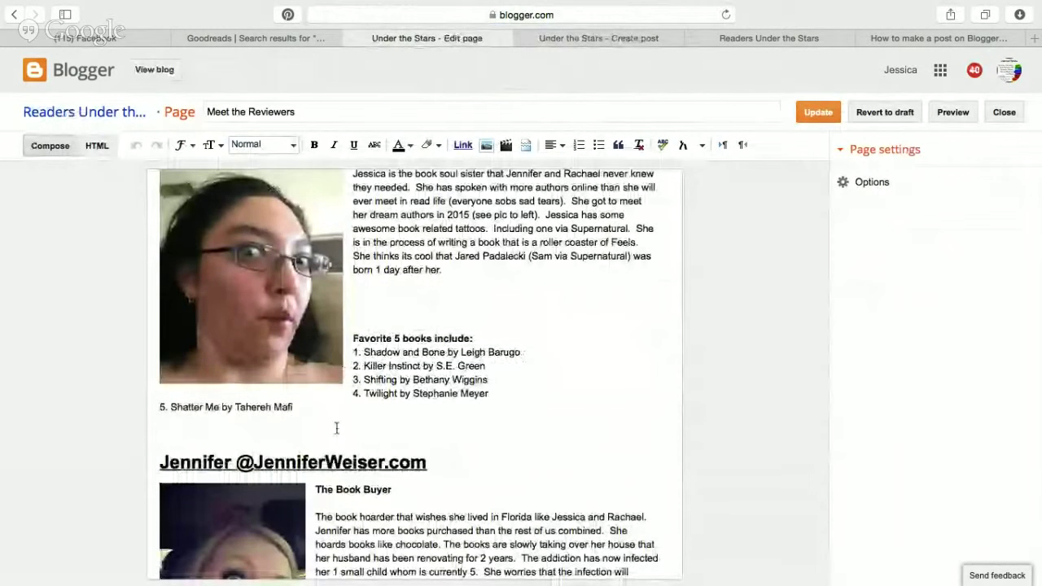
pyautogui.moveTo(336, 429); pyautogui.dragTo(144, 249)
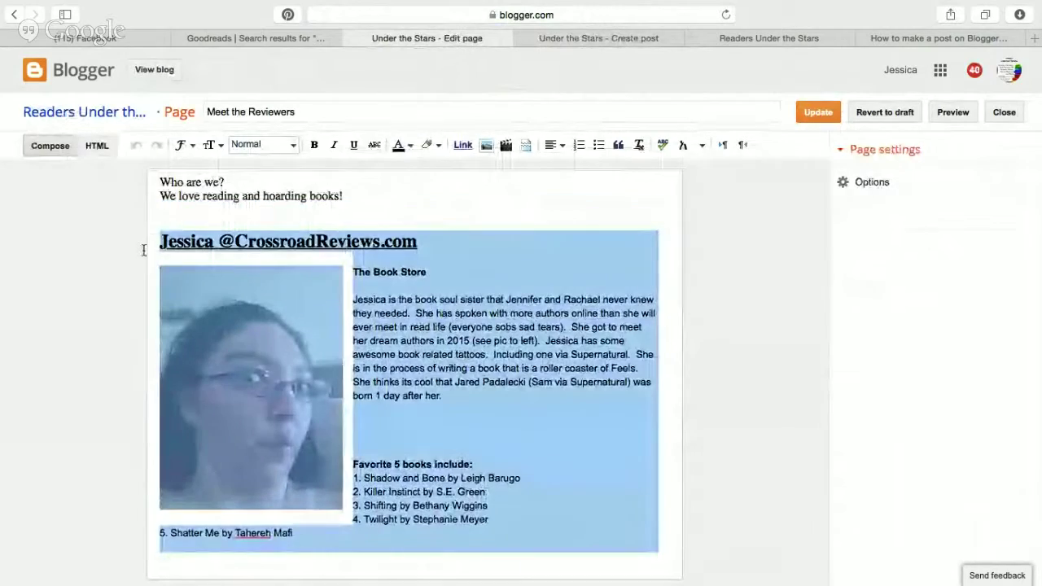
# Select the page's entire HTML source, then close the editor without saving.
pyautogui.click(109, 145)
pyautogui.scroll(-15, 96, 570)
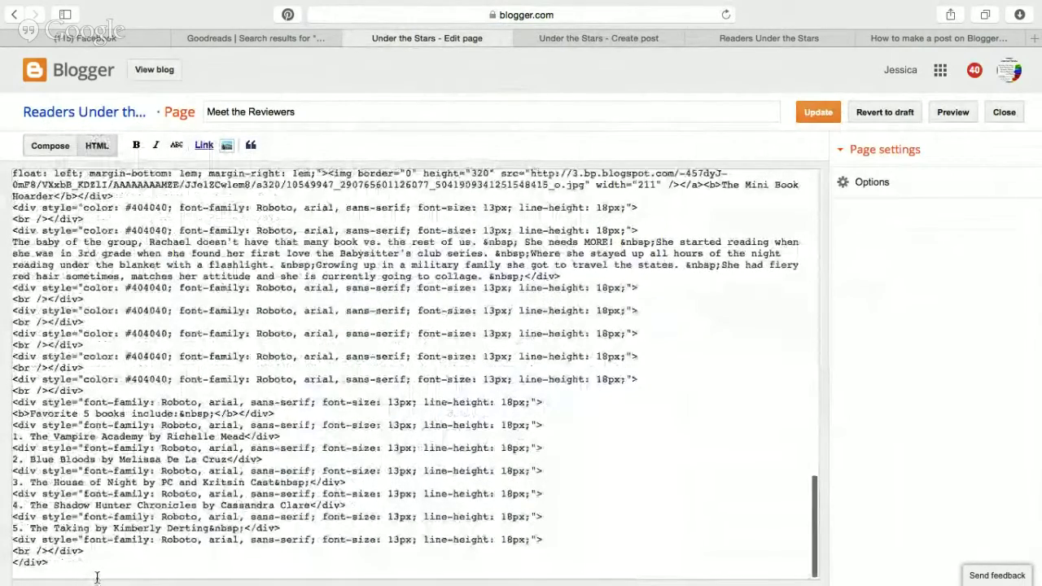
pyautogui.moveTo(96, 576); pyautogui.dragTo(38, 14)
pyautogui.scroll(-15, 92, 572)
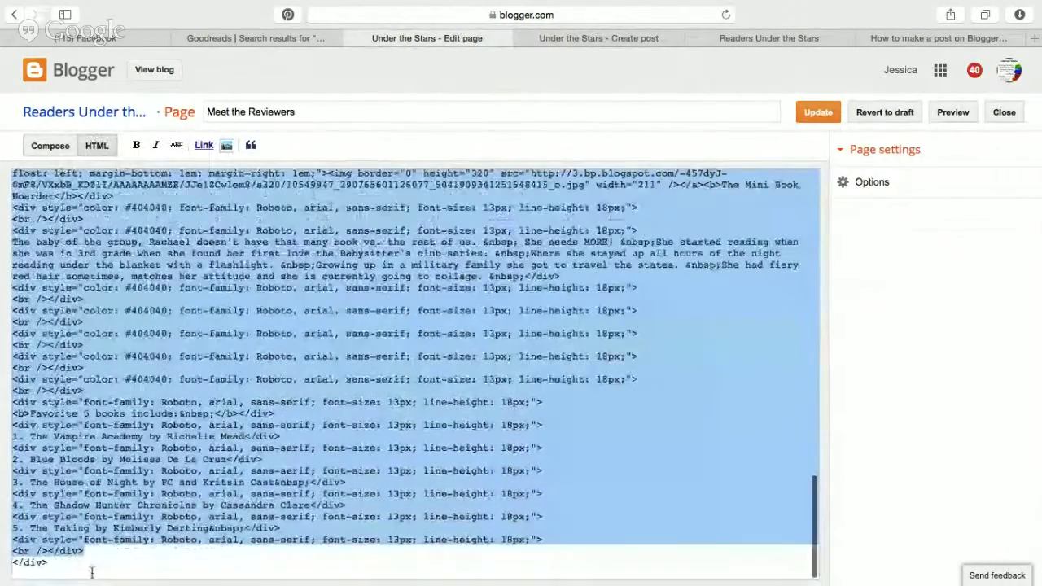
pyautogui.moveTo(69, 562); pyautogui.dragTo(135, 6)
pyautogui.click(1004, 113)
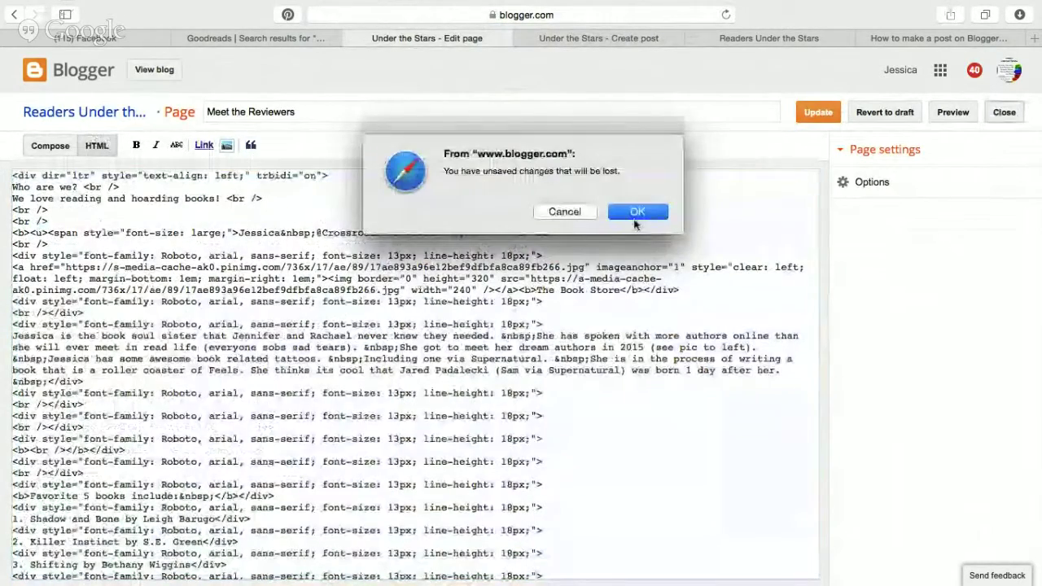
pyautogui.click(638, 212)
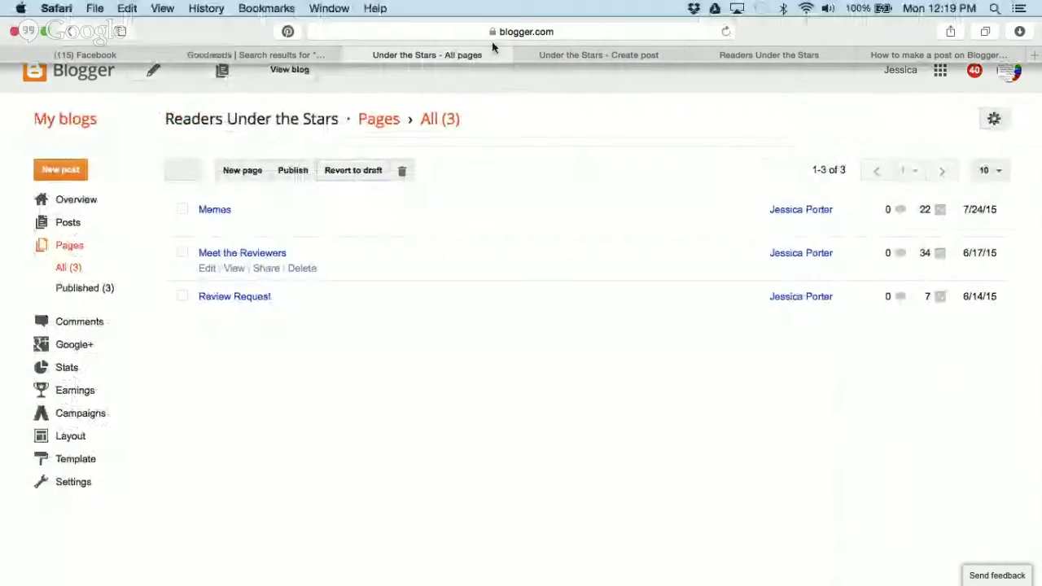
# Delete the leftover signature images and text block from the Meet the Readers draft.
pyautogui.click(570, 54)
pyautogui.scroll(-3, 333, 417)
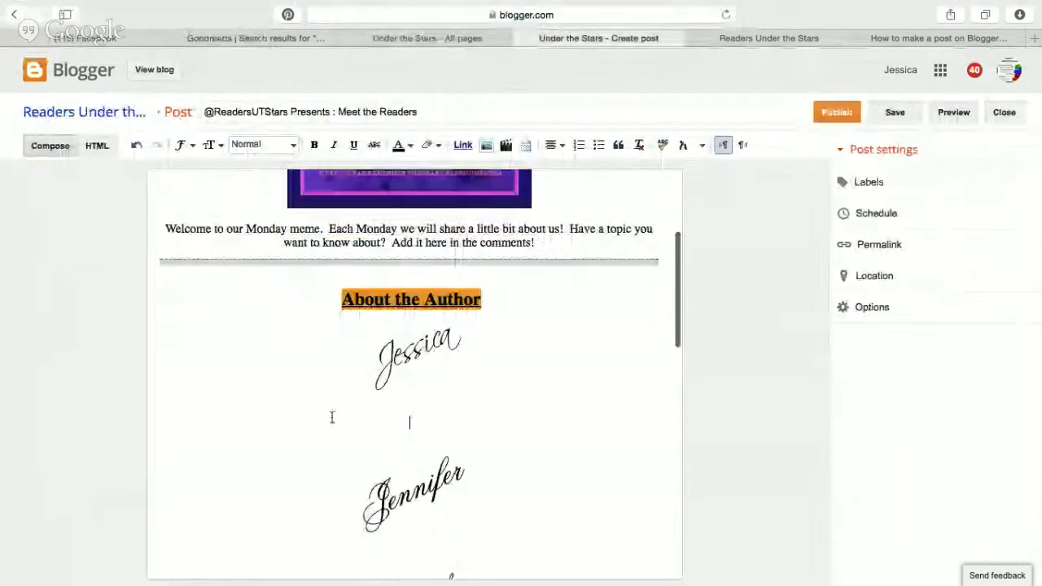
pyautogui.moveTo(354, 265); pyautogui.dragTo(400, 328)
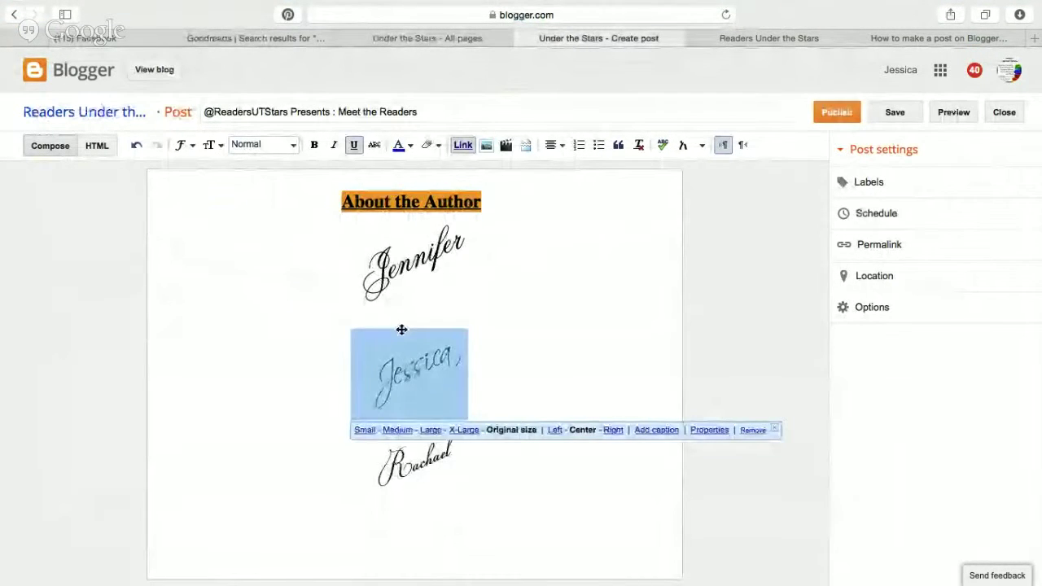
pyautogui.scroll(-10, 399, 328)
pyautogui.moveTo(323, 433); pyautogui.dragTo(318, 301)
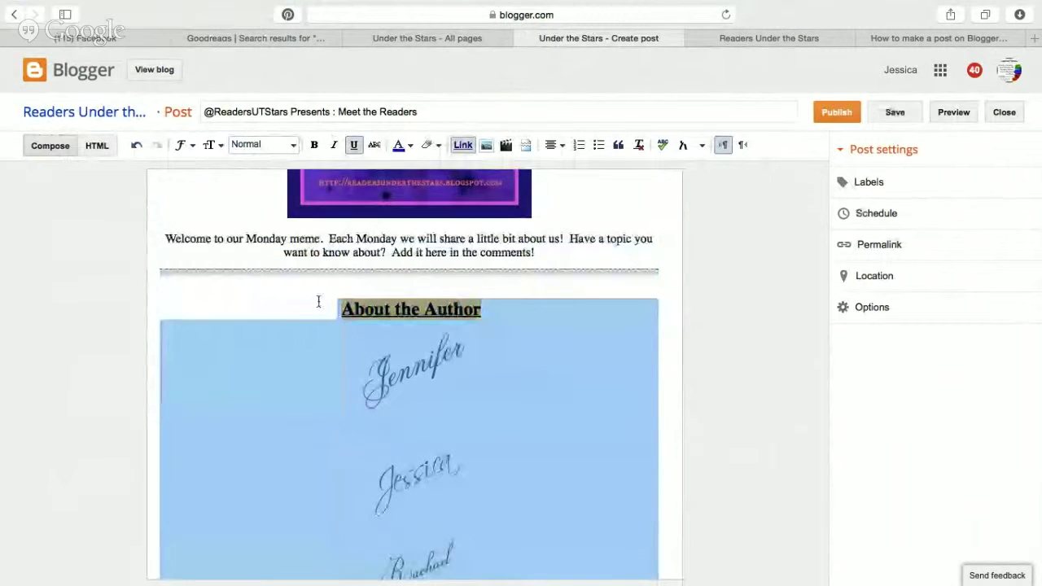
pyautogui.press('BackSpace')
pyautogui.click(318, 301)
pyautogui.click(425, 438)
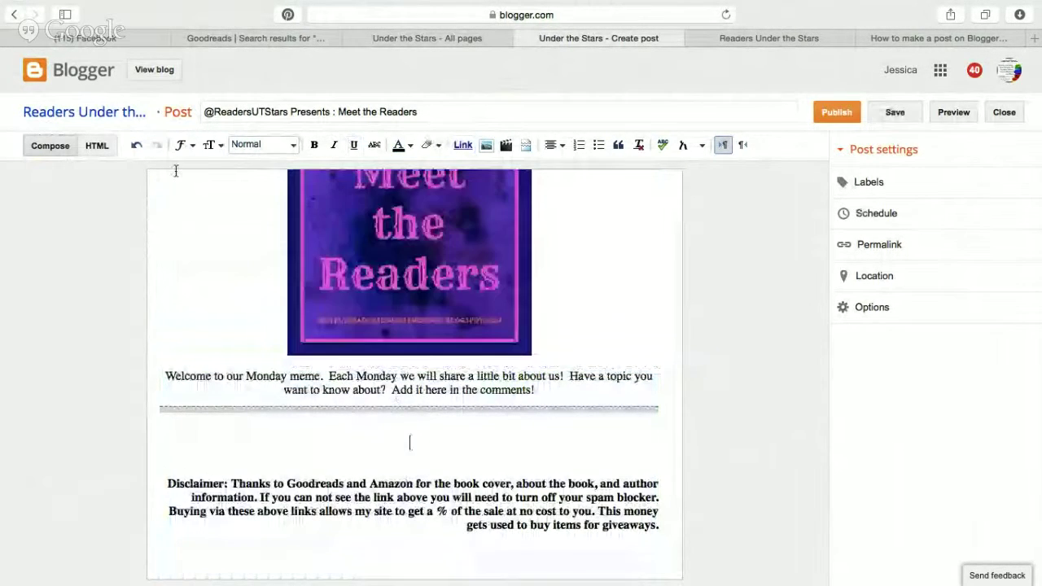
# Paste the Favorite 5 books HTML right after the <!--more--> break in the HTML source.
pyautogui.click(97, 145)
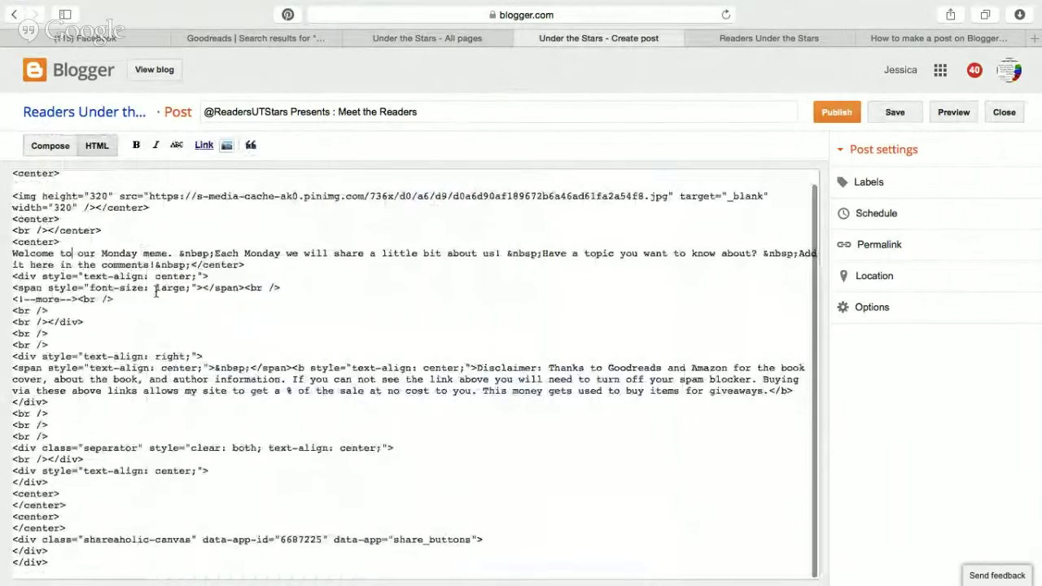
pyautogui.click(120, 301)
pyautogui.hotkey('ctrl', 'v')
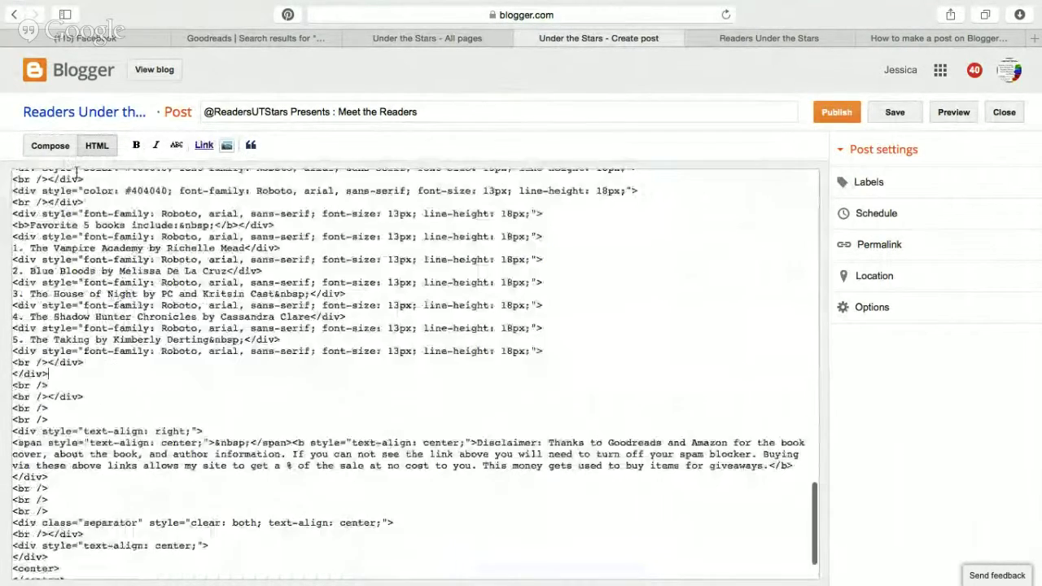
pyautogui.click(50, 145)
pyautogui.scroll(-15, 454, 396)
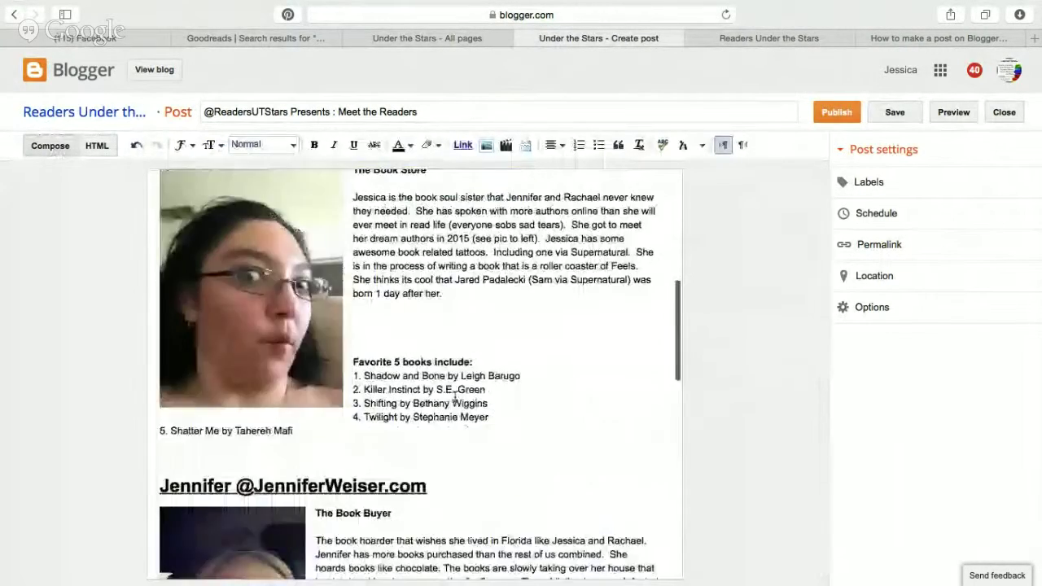
pyautogui.scroll(15, 453, 396)
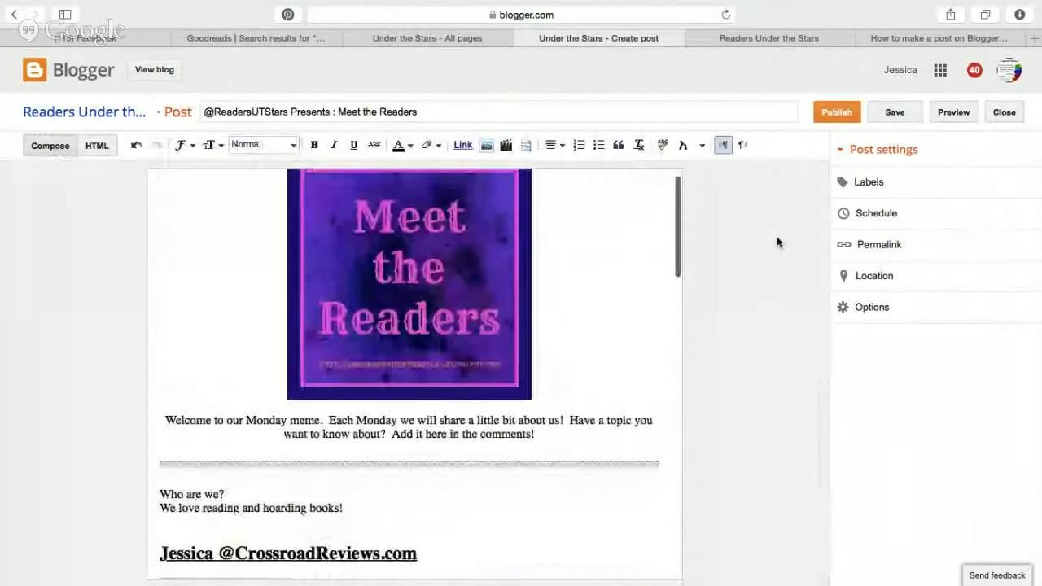
# Give the Meet the Readers post the label Monday.
pyautogui.click(934, 181)
pyautogui.write('Monday')
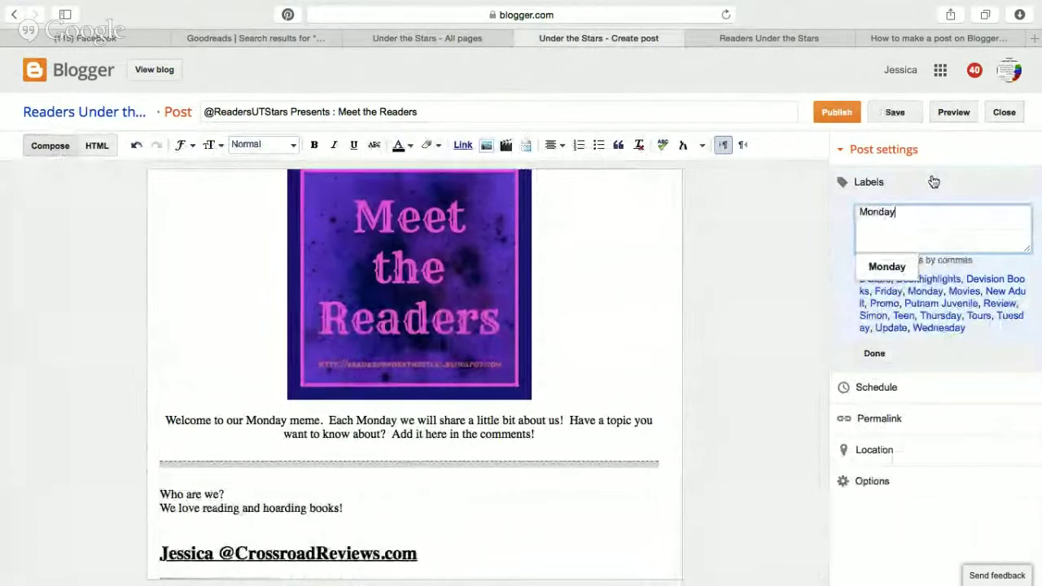
pyautogui.click(886, 265)
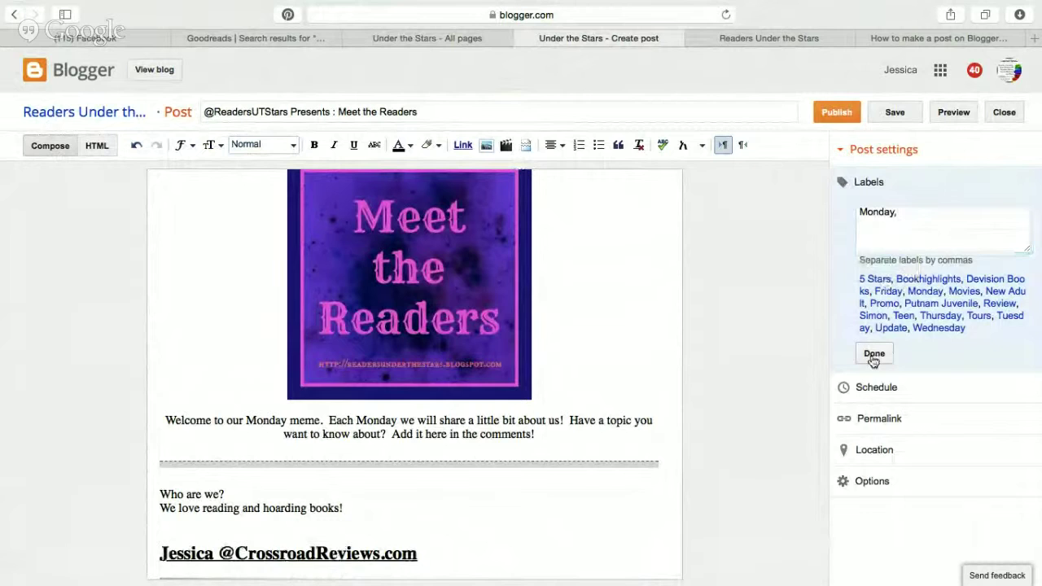
pyautogui.click(874, 353)
# Schedule the post for August 3, 2015 at 1:00 AM and publish it.
pyautogui.click(906, 228)
pyautogui.click(860, 262)
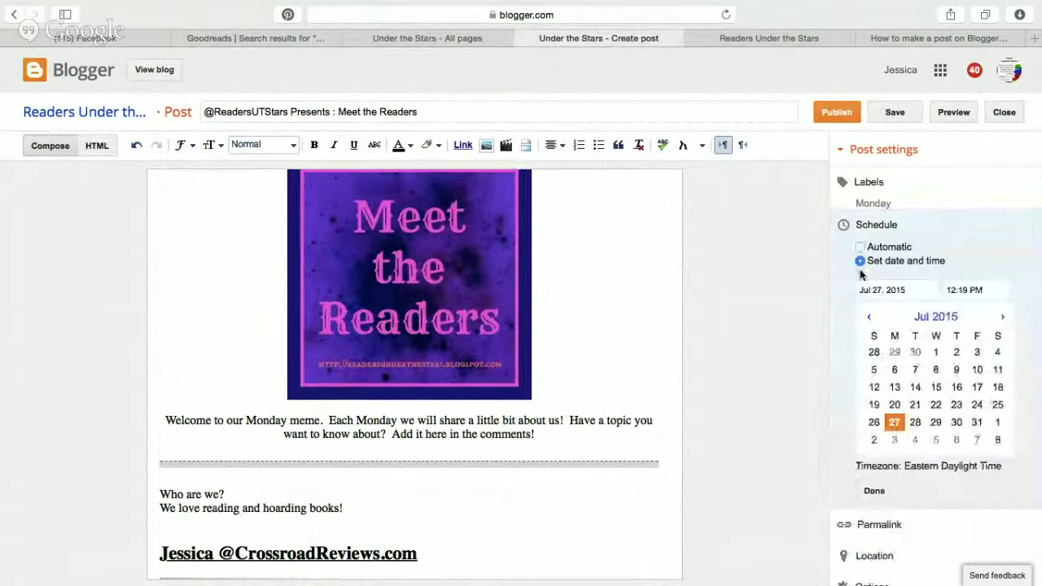
pyautogui.click(895, 440)
pyautogui.click(979, 289)
pyautogui.click(977, 368)
pyautogui.click(873, 492)
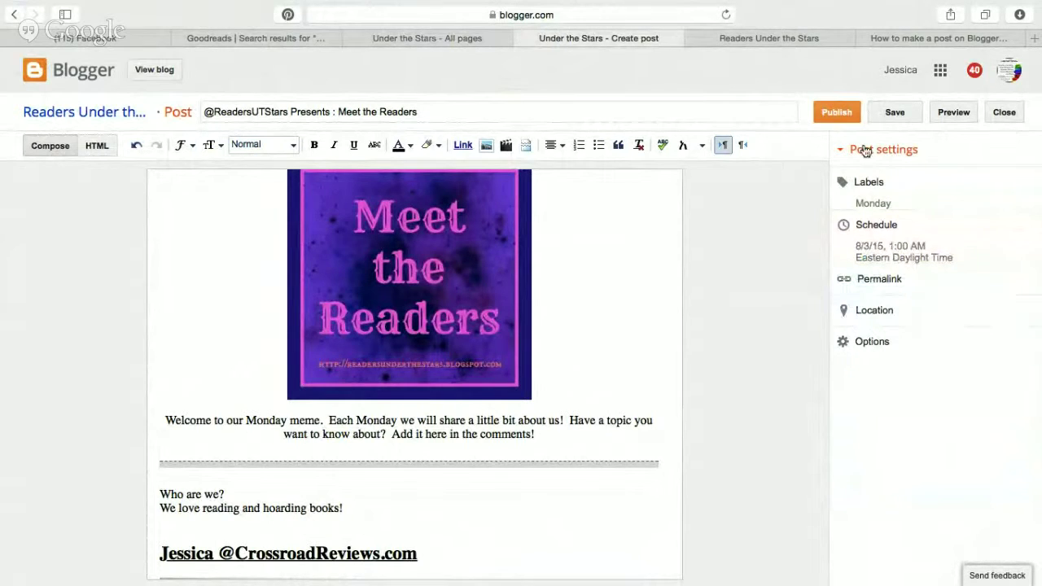
pyautogui.click(833, 113)
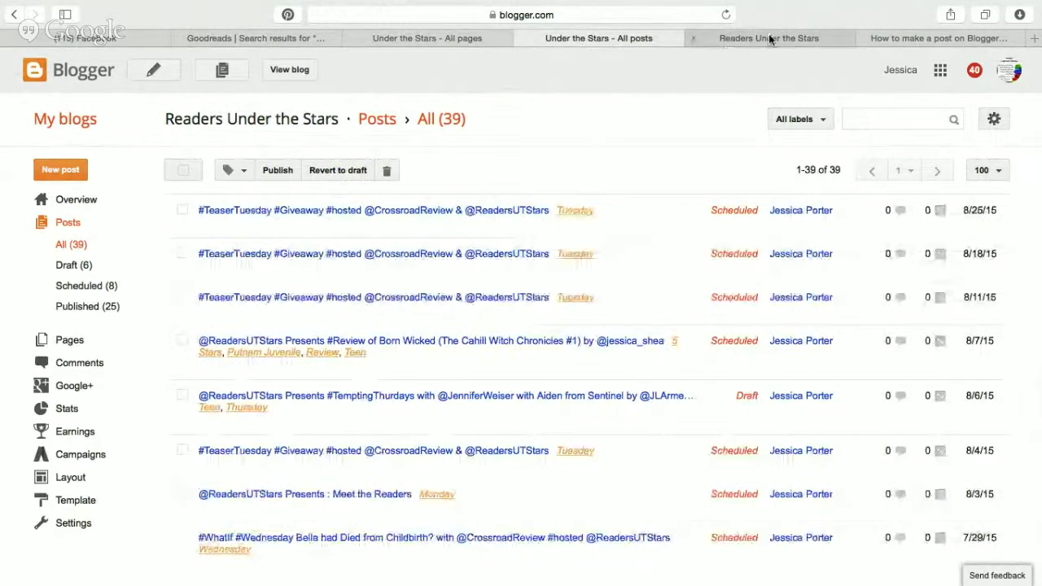
# Start a new Crossroad Reviews post and compare it with the review calendar.
pyautogui.click(77, 122)
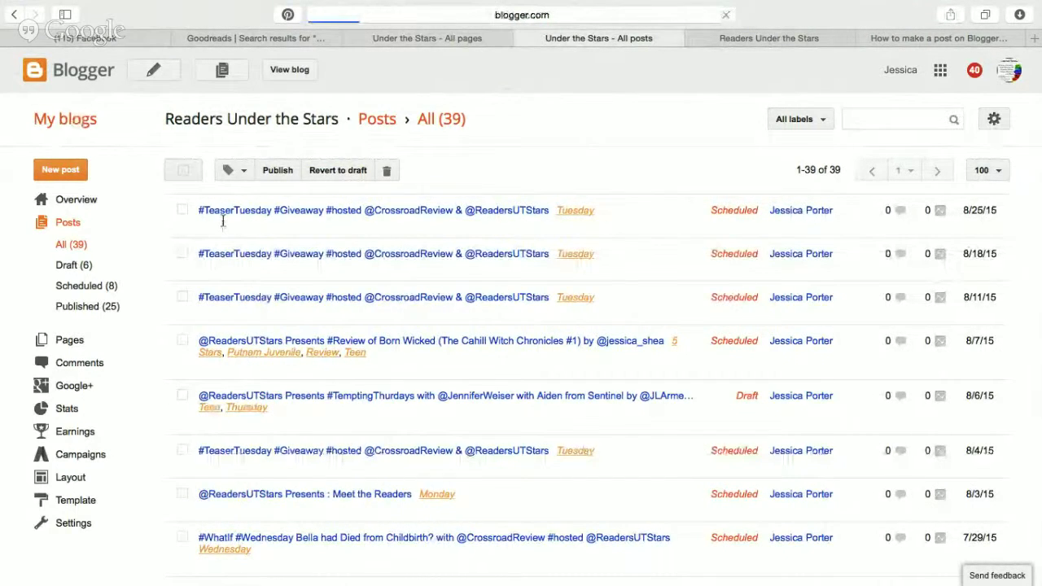
pyautogui.click(566, 169)
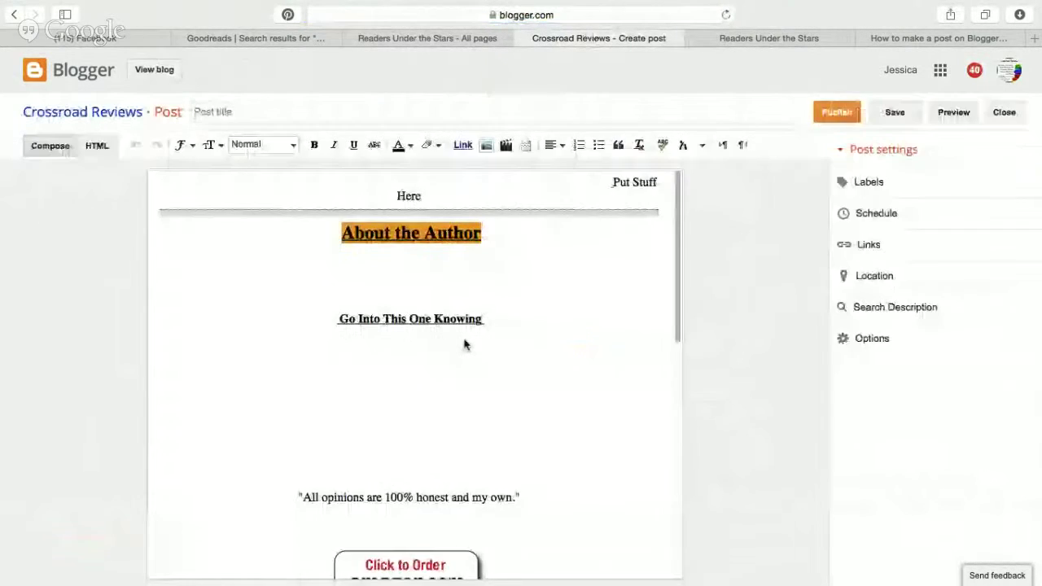
pyautogui.hotkey('ctrl', 'Left')
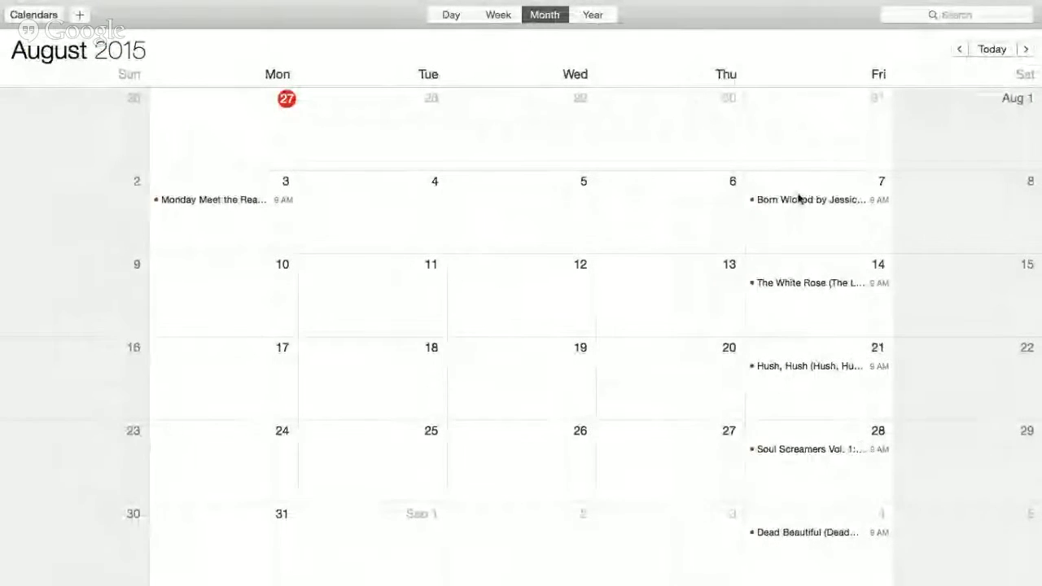
pyautogui.hotkey('ctrl', 'Right')
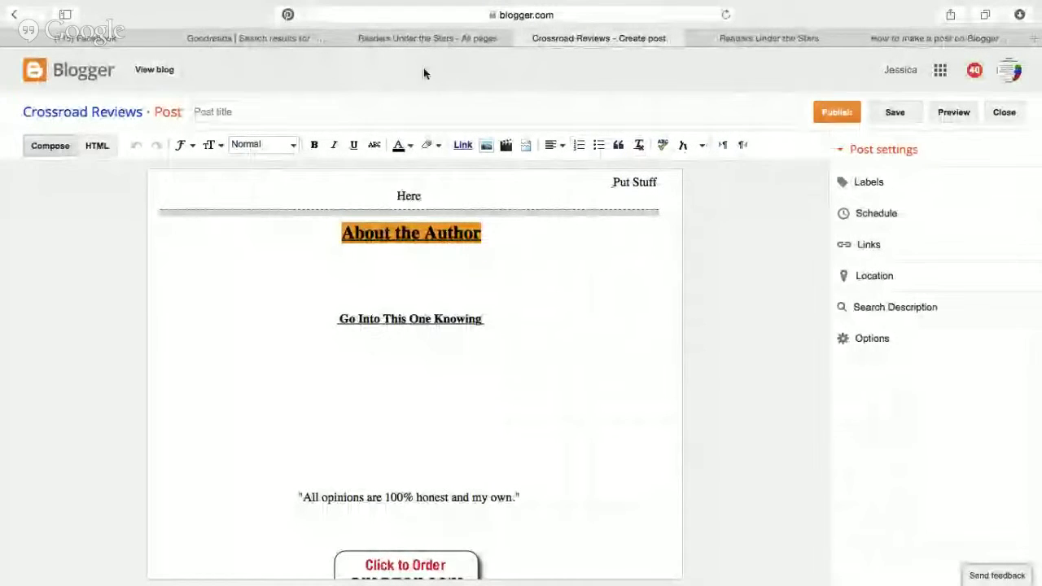
pyautogui.scroll(-10, 381, 288)
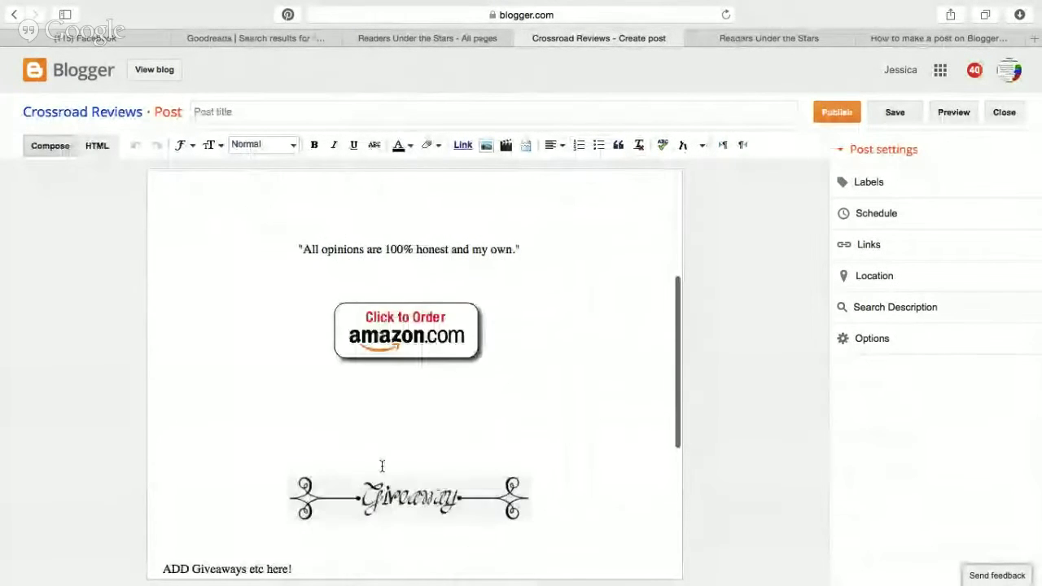
pyautogui.scroll(10, 376, 487)
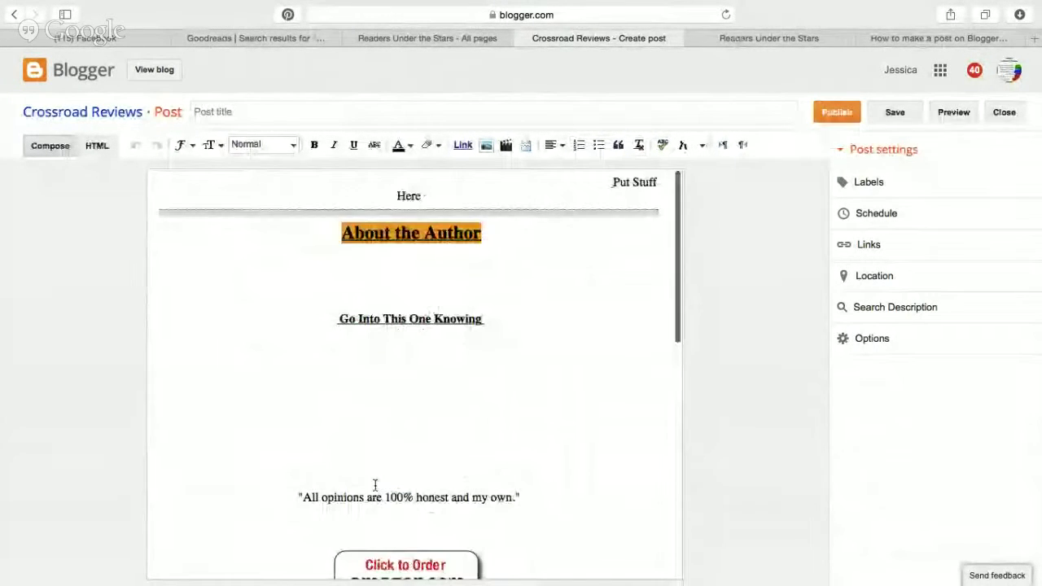
# Close the Crossroad Reviews draft and start a new Readers Under the Stars post.
pyautogui.click(519, 37)
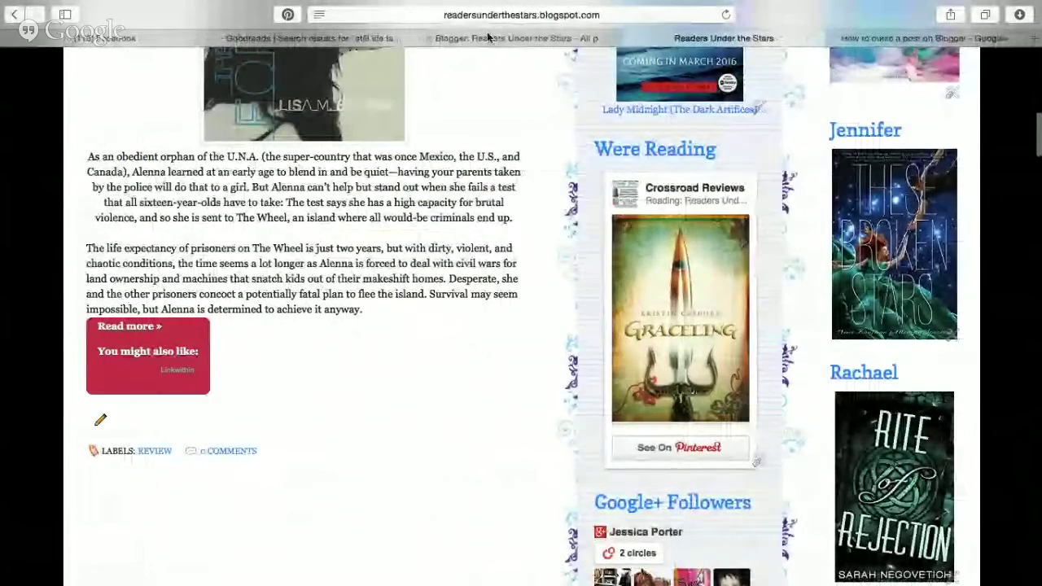
pyautogui.click(489, 38)
pyautogui.click(84, 176)
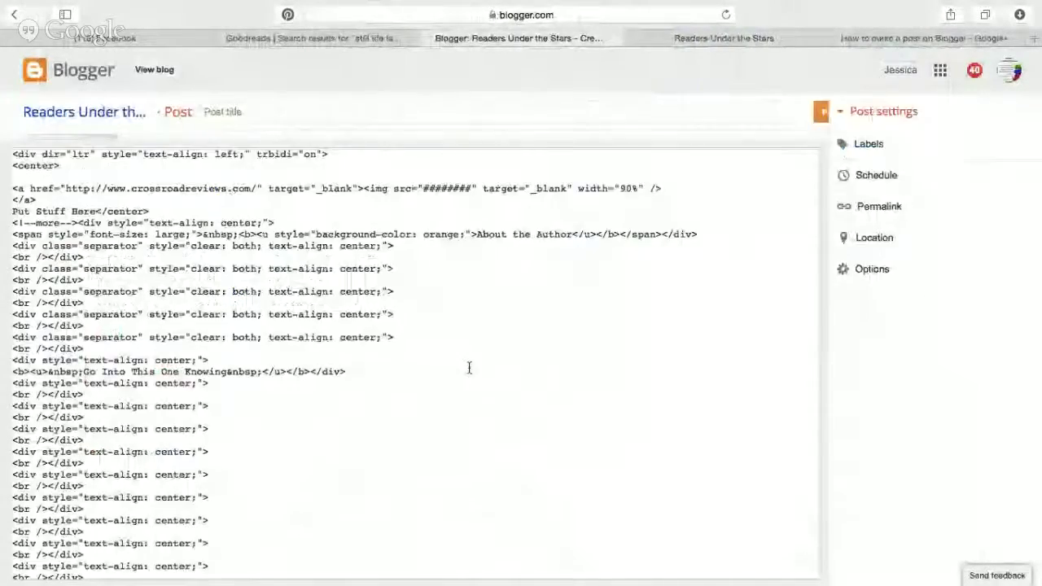
# Switch the new post to Compose view and look over the review template.
pyautogui.click(48, 145)
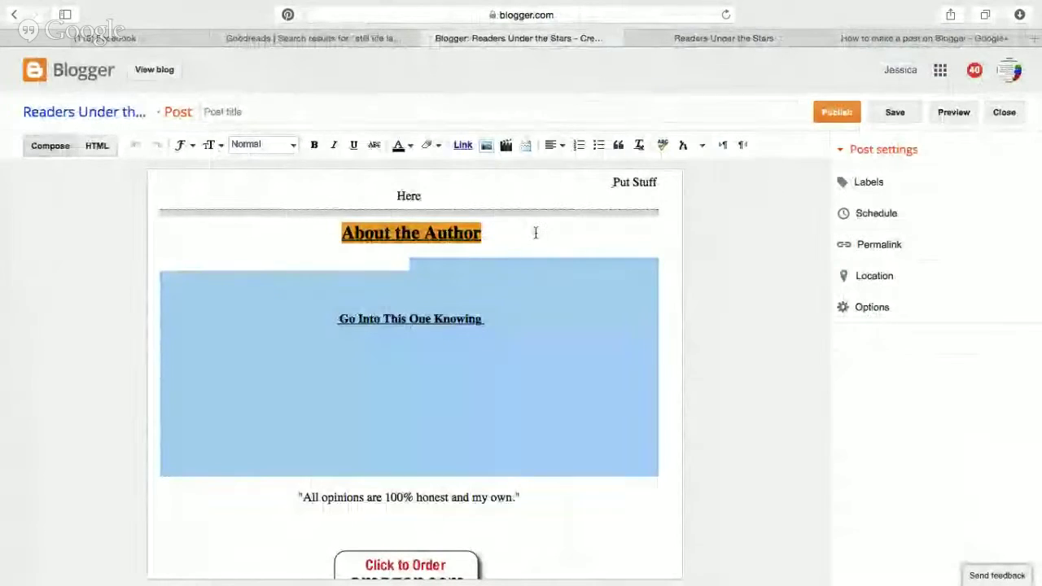
pyautogui.click(562, 393)
pyautogui.scroll(-5, 563, 393)
pyautogui.scroll(5, 563, 393)
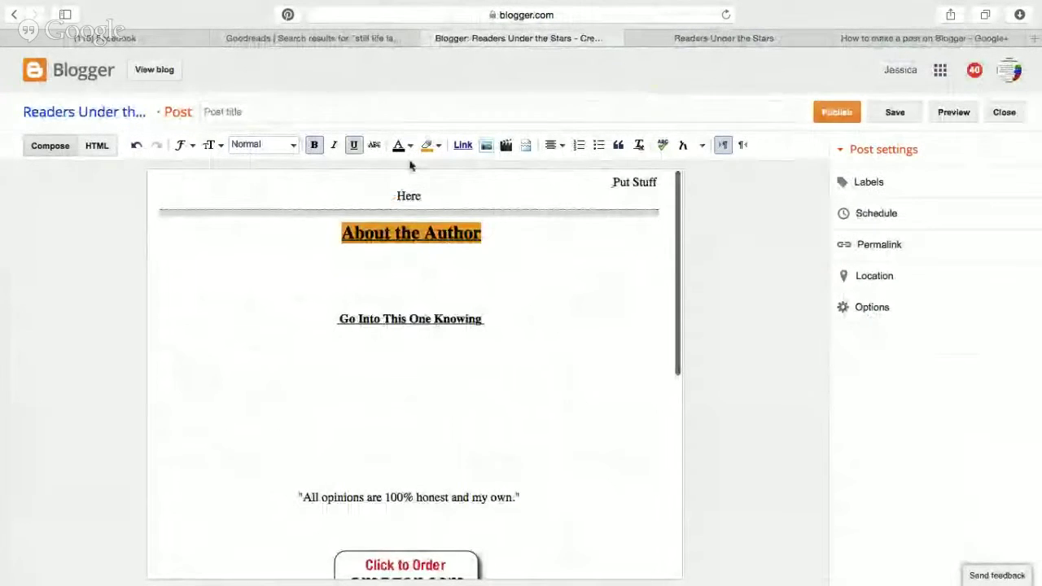
# Search Goodreads for 'born wicked', then open the blog's All posts list.
pyautogui.click(326, 37)
pyautogui.click(397, 147)
pyautogui.tripleClick(396, 147)
pyautogui.write('born wicked')
pyautogui.press('Return')
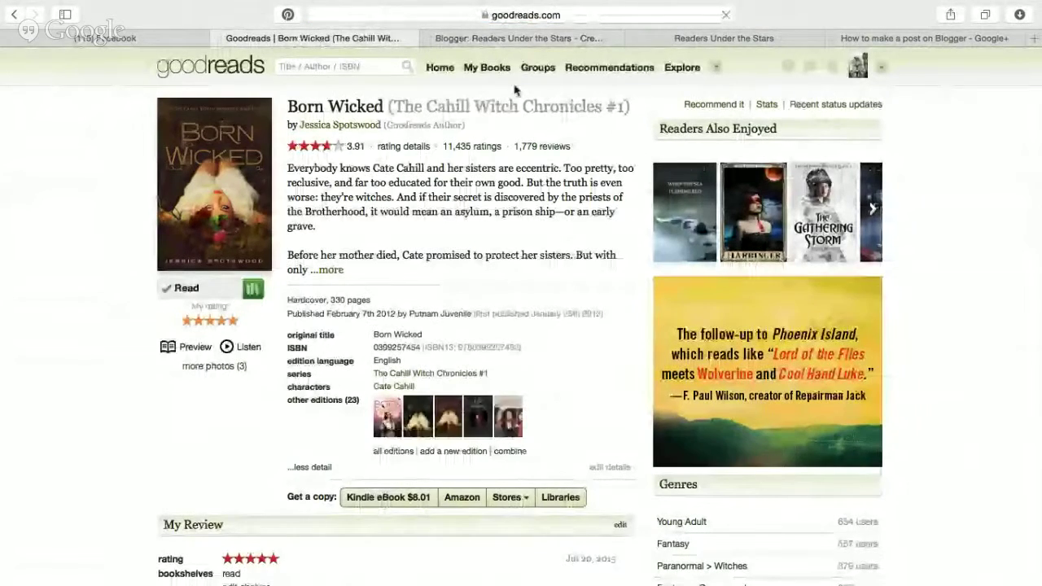
pyautogui.click(517, 39)
pyautogui.click(81, 112)
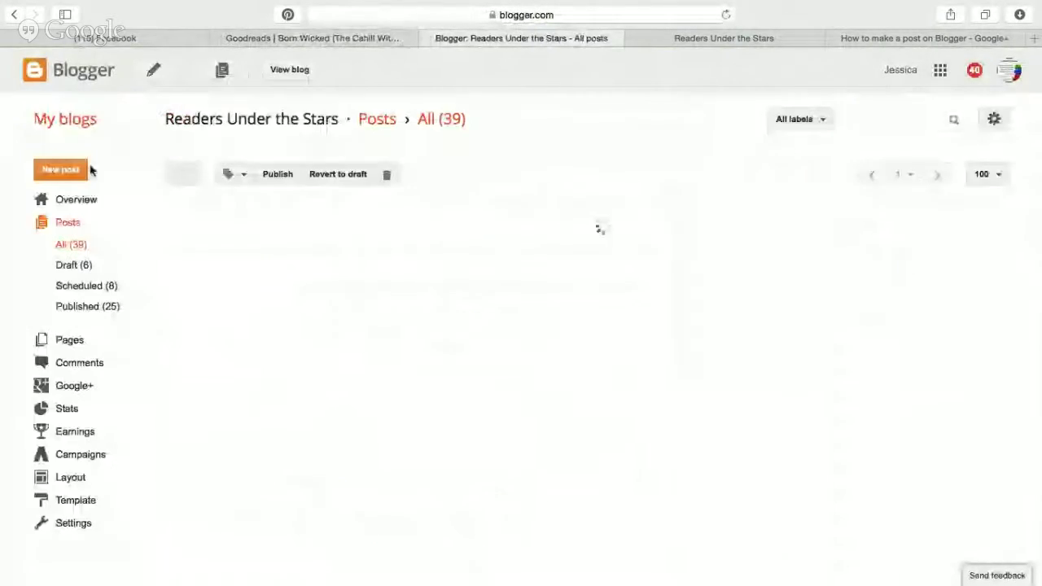
# Check the scheduled posts against the review calendar, then return to the Born Wicked Goodreads page.
pyautogui.scroll(-3, 613, 293)
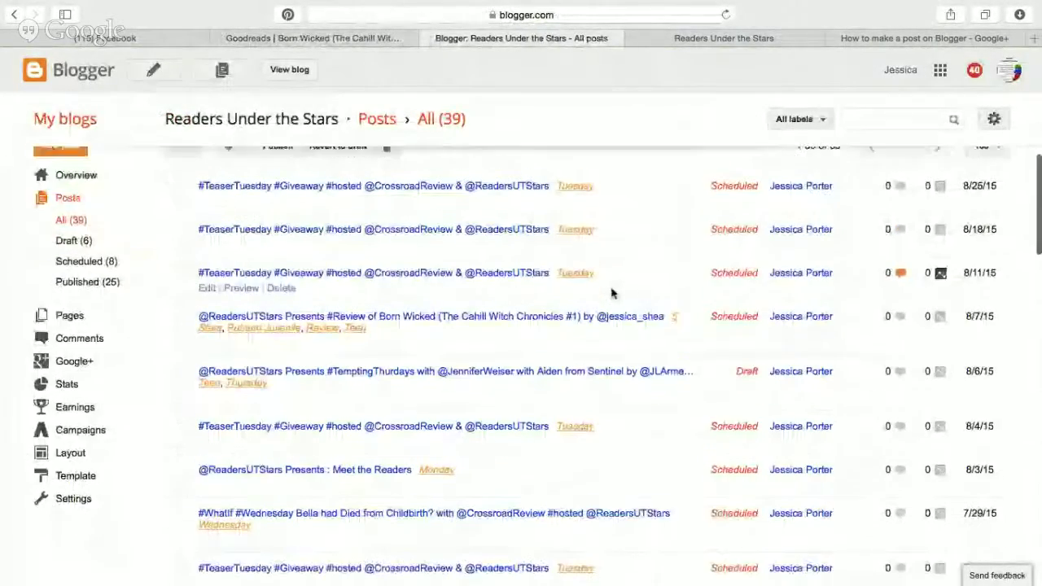
pyautogui.scroll(-1, 613, 293)
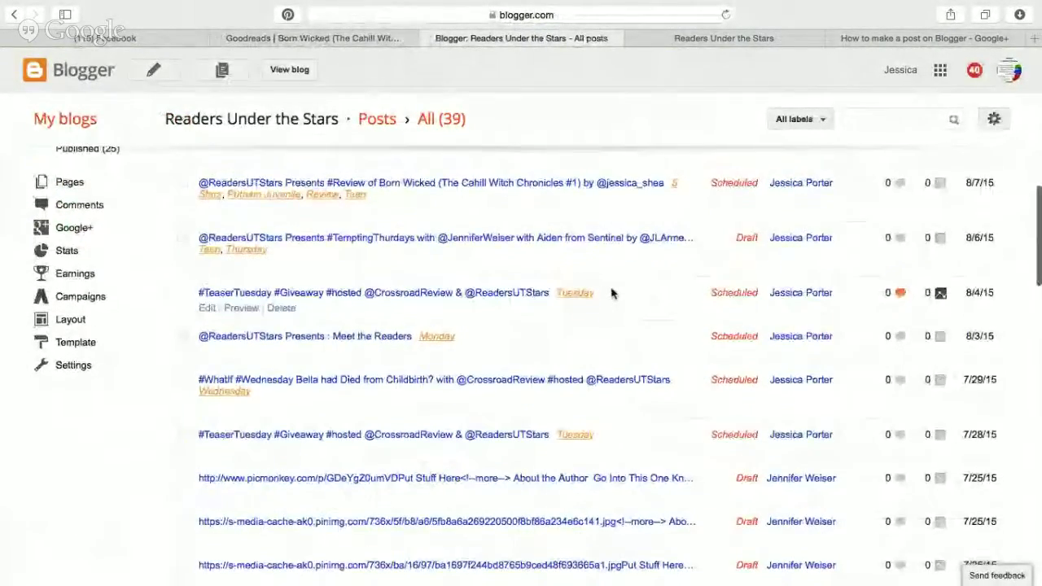
pyautogui.scroll(2, 612, 294)
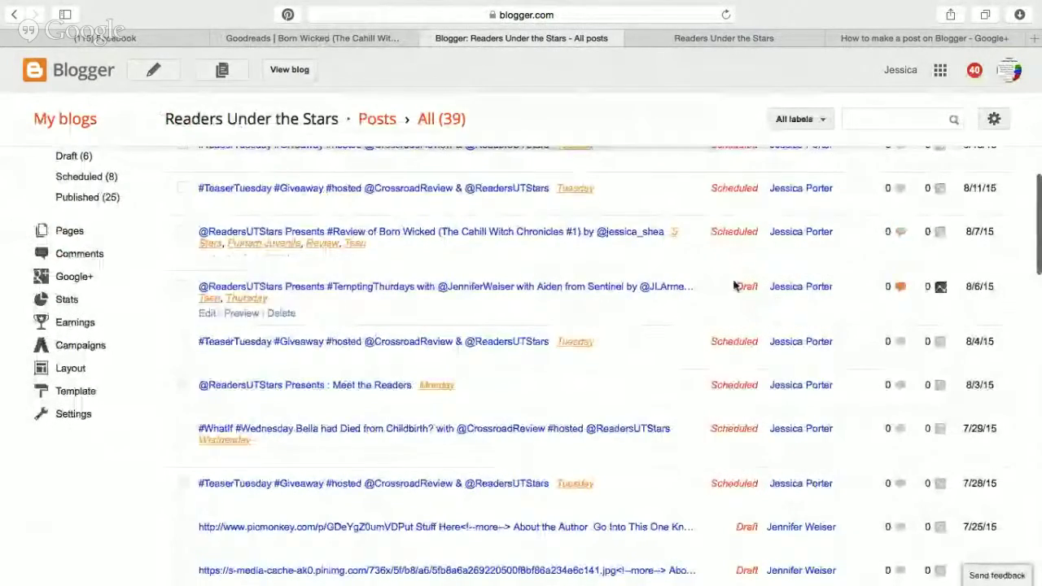
pyautogui.scroll(3, 583, 131)
pyautogui.hotkey('ctrl', 'Left')
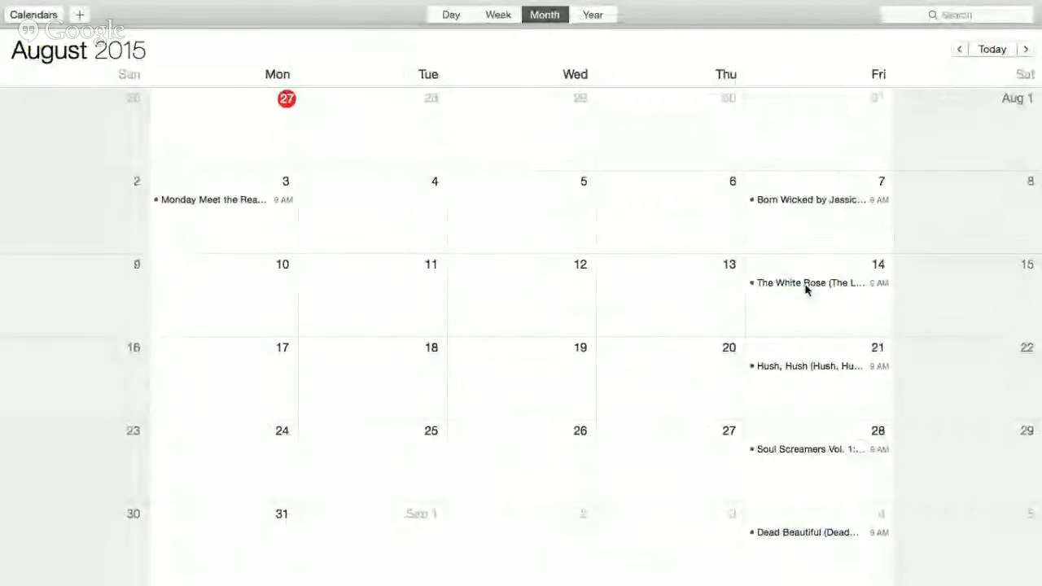
pyautogui.hotkey('ctrl', 'Right')
pyautogui.click(309, 39)
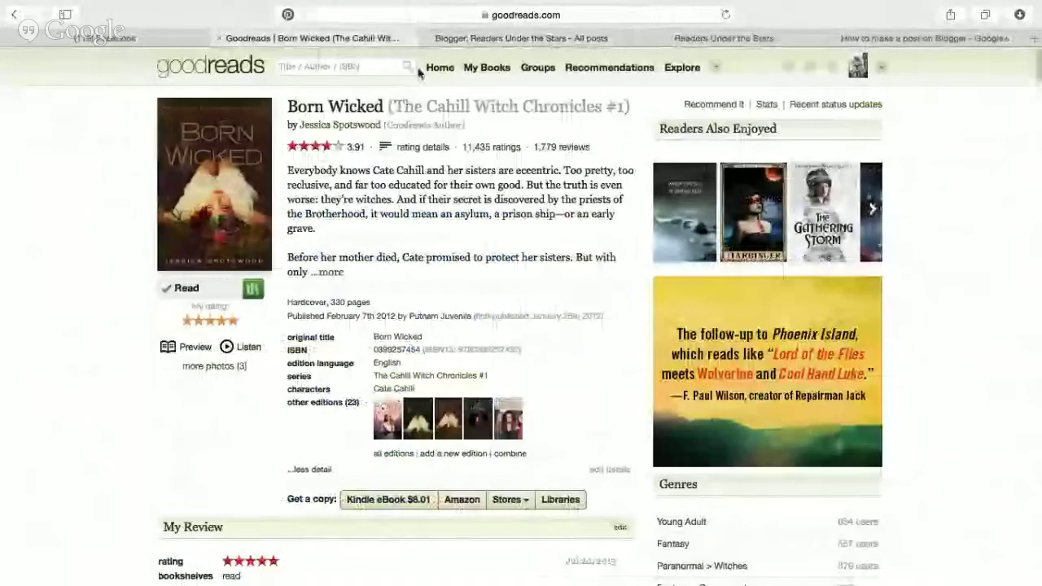
# Find 'the white rose' on Goodreads, select its full synopsis, and start a new template post.
pyautogui.click(391, 70)
pyautogui.write('the white rose')
pyautogui.press('Return')
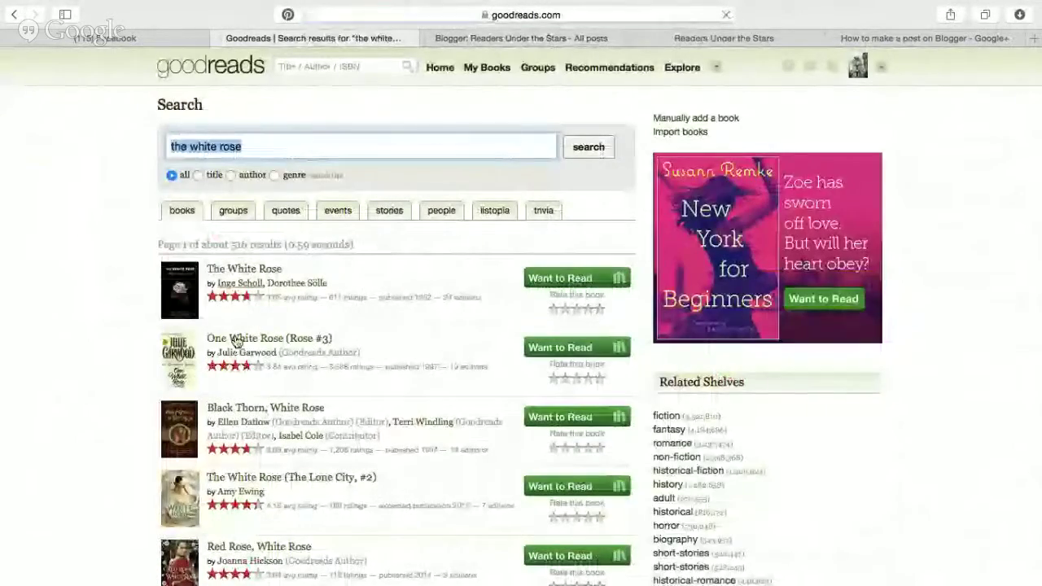
pyautogui.scroll(-5, 248, 413)
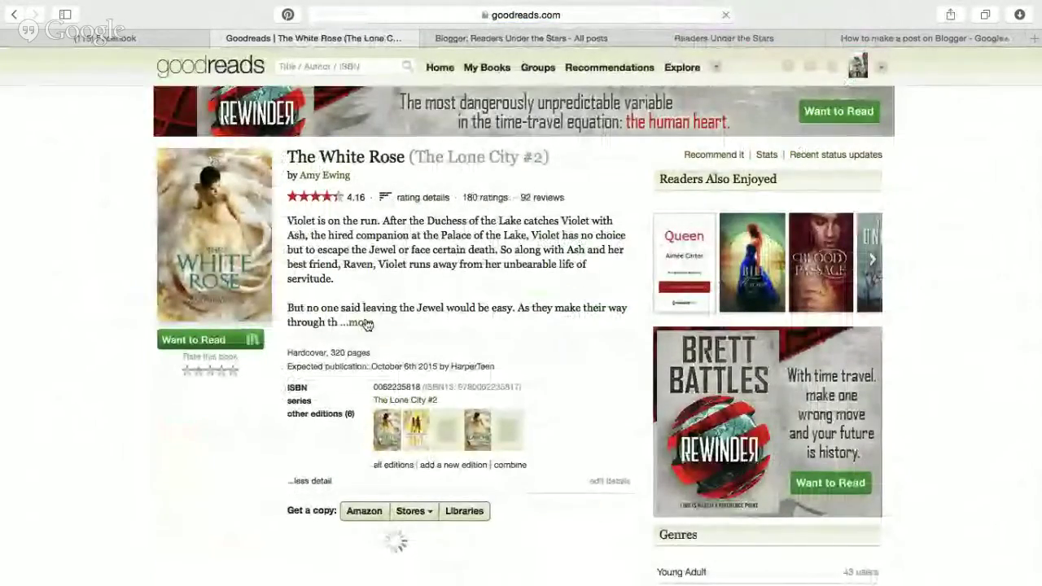
pyautogui.click(363, 322)
pyautogui.scroll(-2, 489, 367)
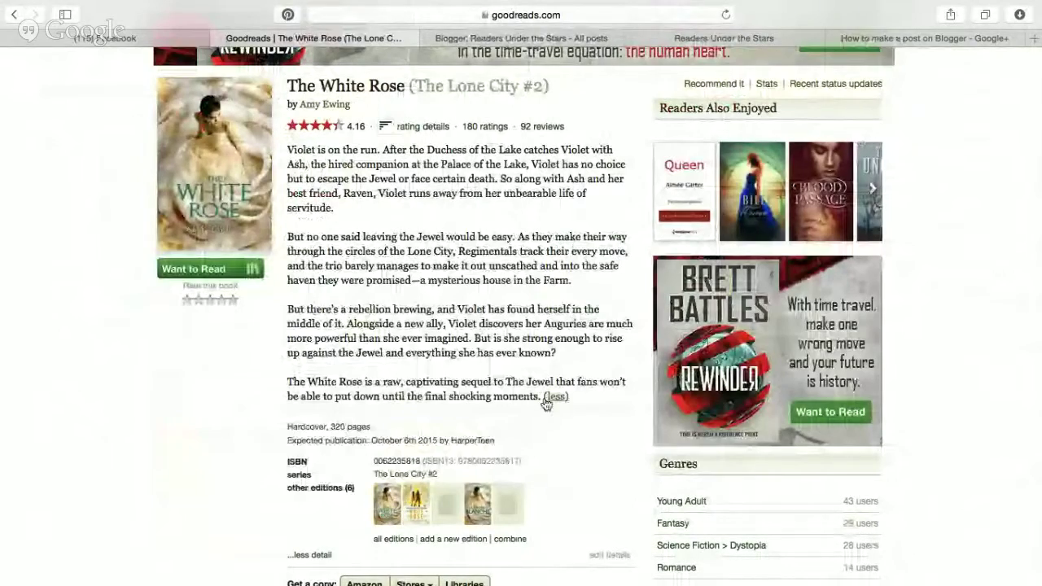
pyautogui.moveTo(541, 399); pyautogui.dragTo(287, 149)
pyautogui.press('super+c')
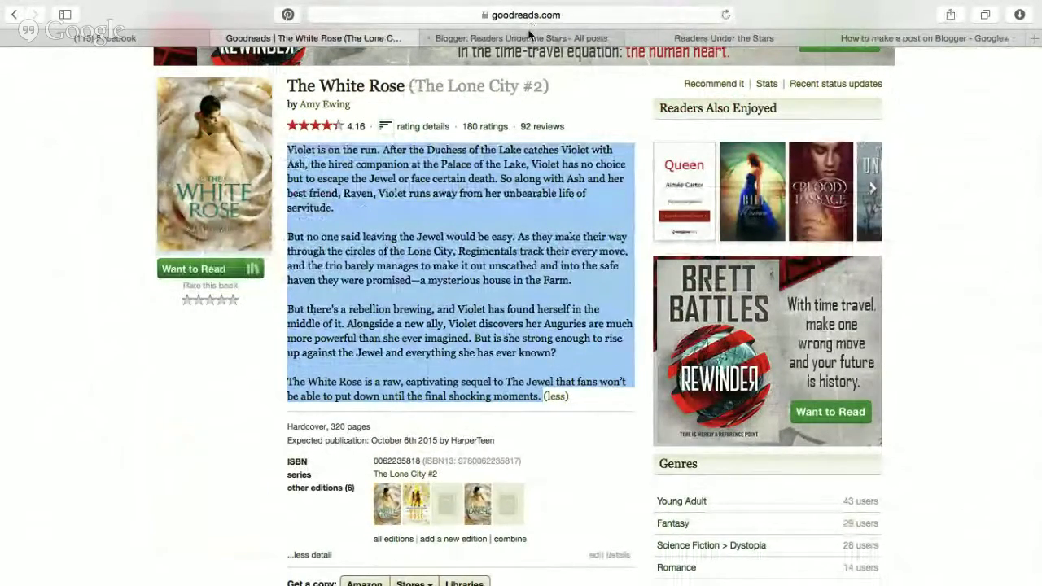
pyautogui.click(529, 36)
pyautogui.click(63, 168)
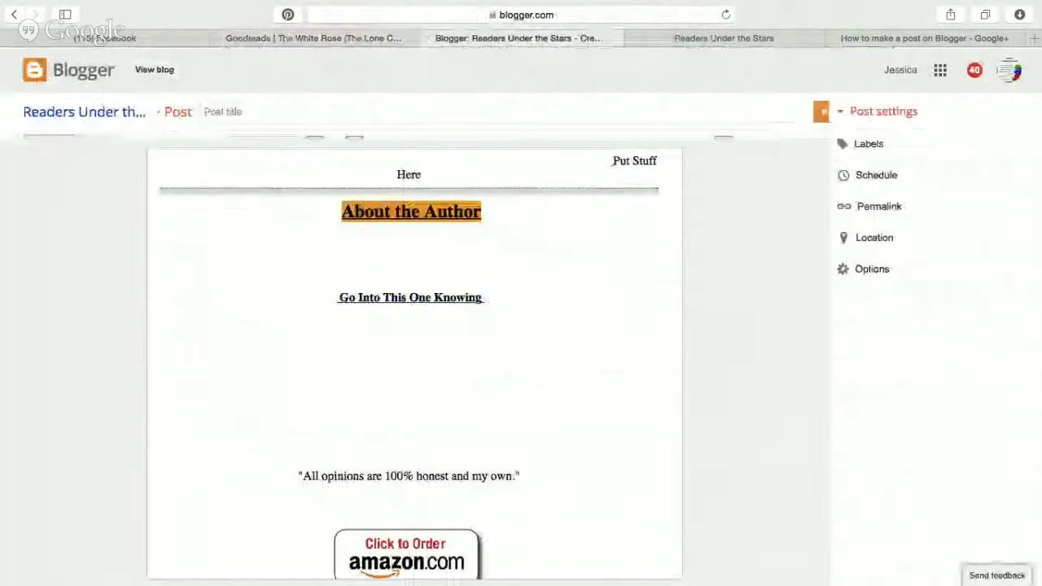
# Paste the synopsis over 'Put Stuff Here' and copy the Goodreads cover image address.
pyautogui.moveTo(625, 189); pyautogui.dragTo(628, 195)
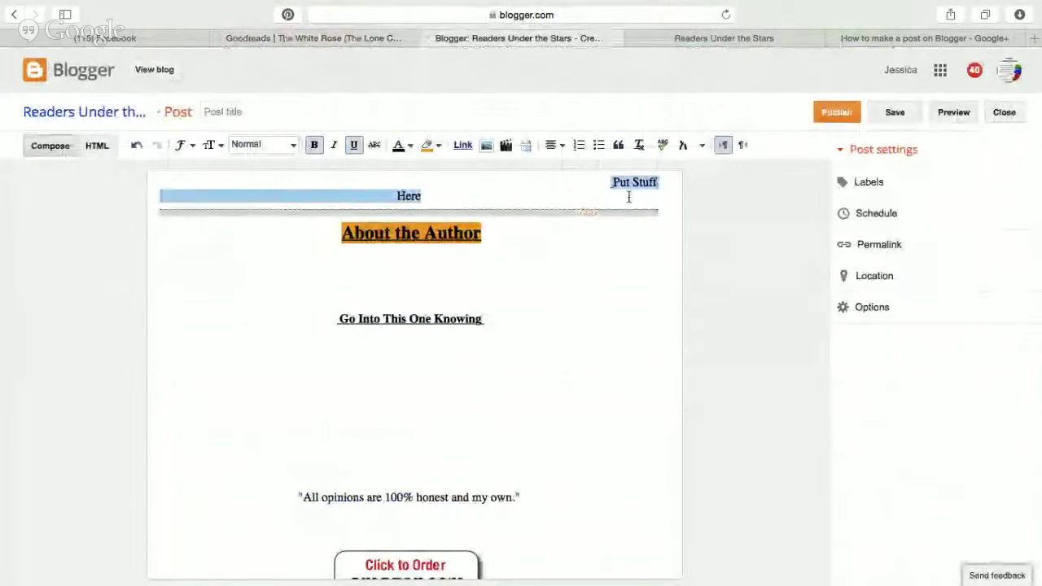
pyautogui.press('super+v')
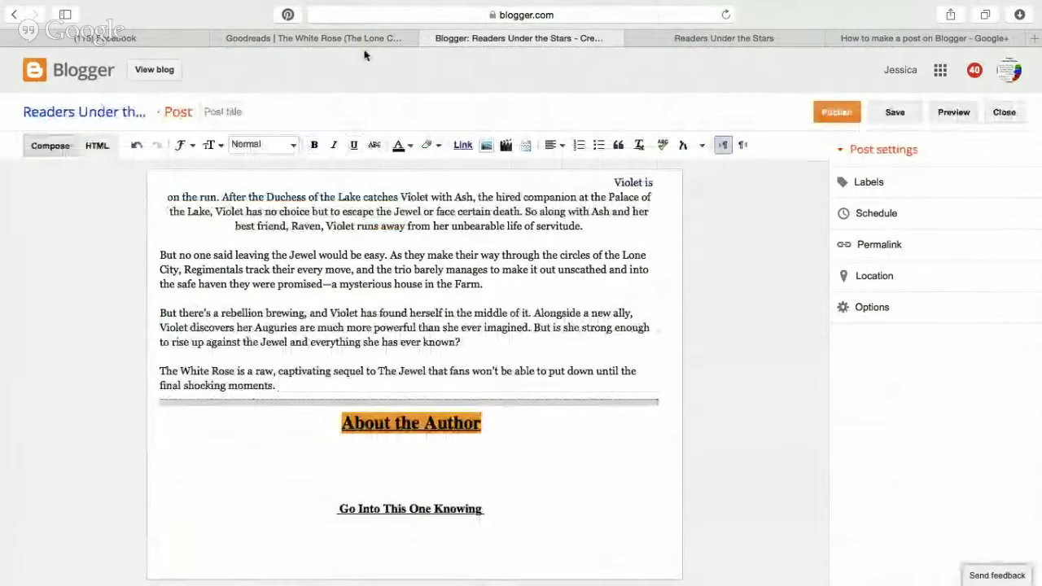
pyautogui.click(364, 38)
pyautogui.click(366, 303)
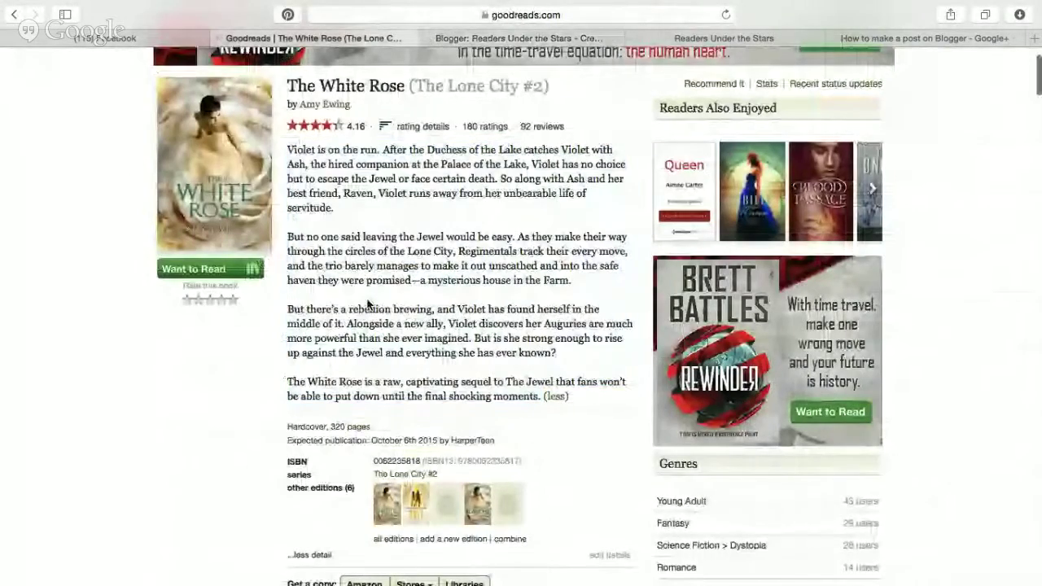
pyautogui.rightClick(211, 237)
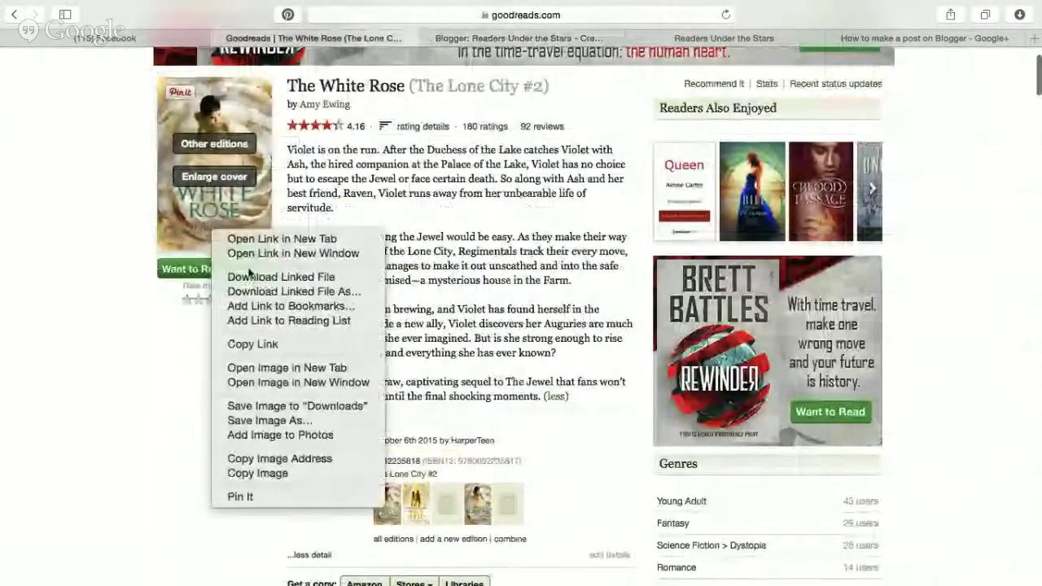
pyautogui.click(284, 458)
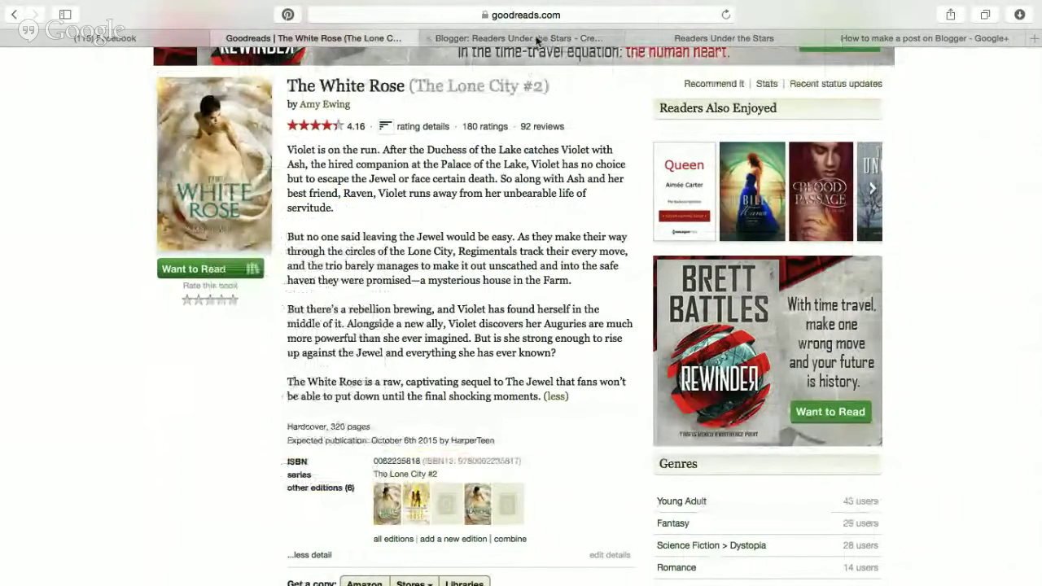
# Replace the ######## placeholder in the post HTML with the cover image address.
pyautogui.click(529, 38)
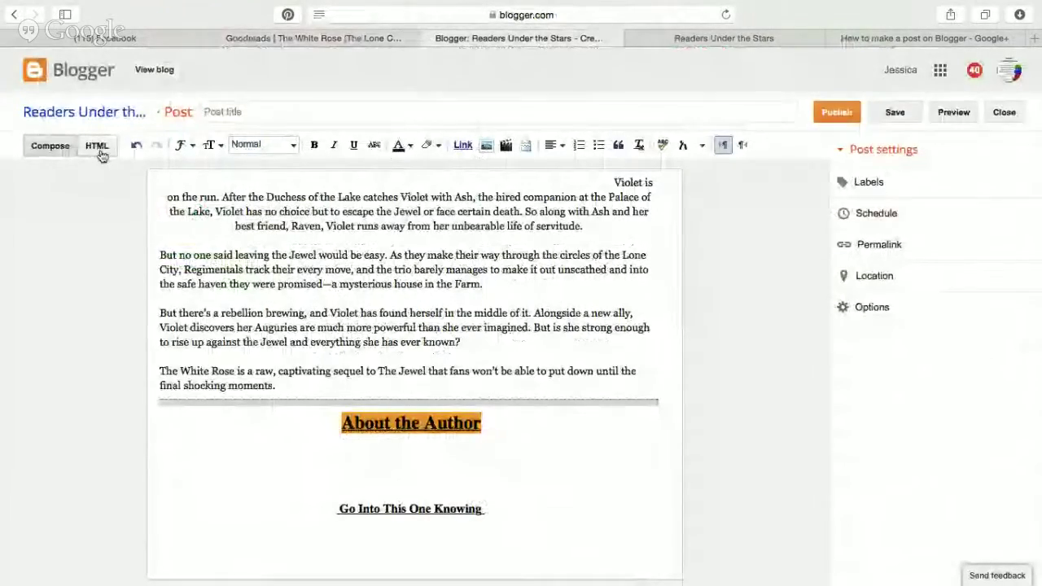
pyautogui.click(98, 152)
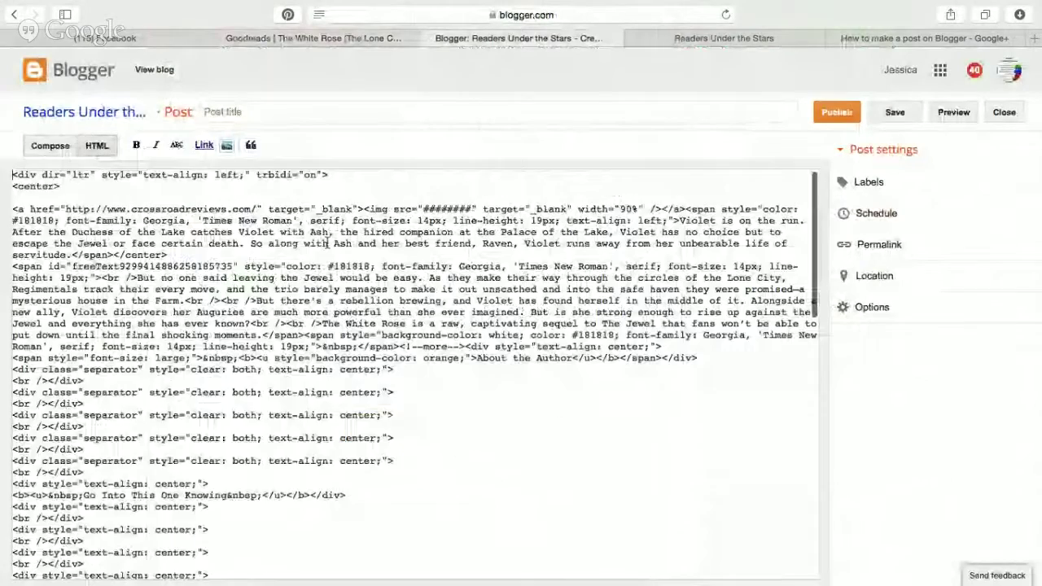
pyautogui.doubleClick(461, 209)
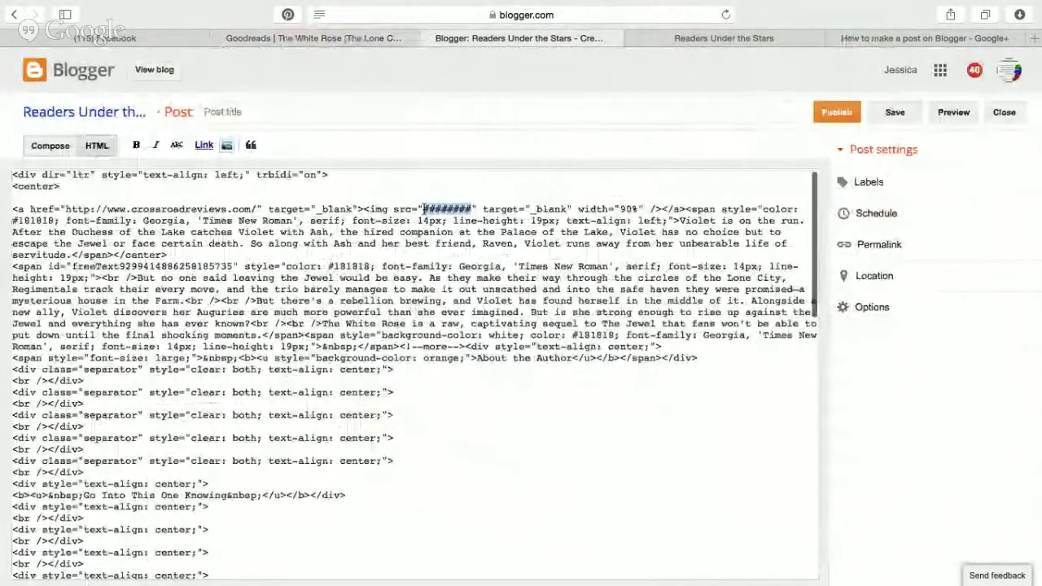
pyautogui.press('super+v')
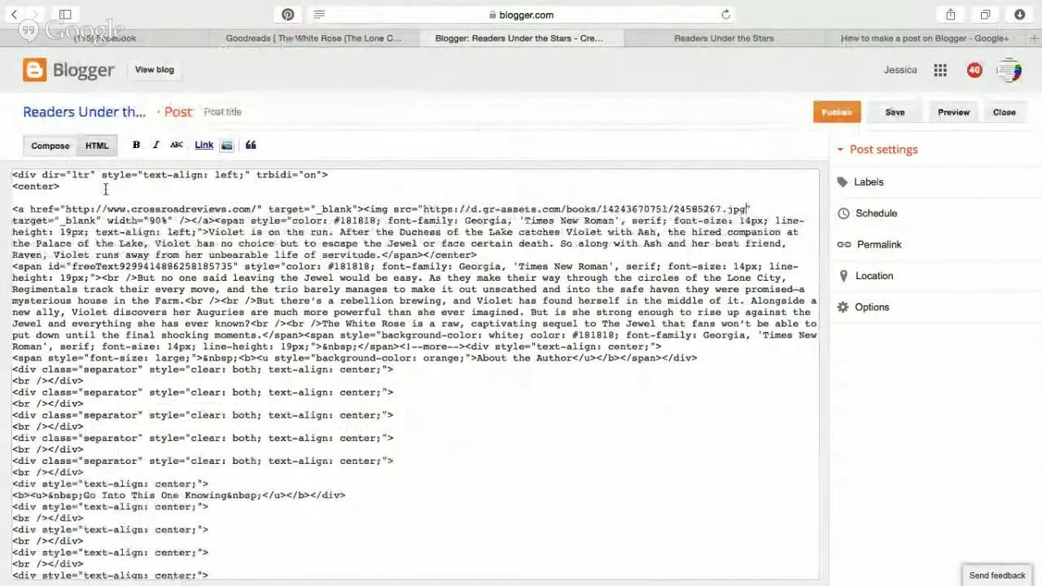
pyautogui.click(49, 148)
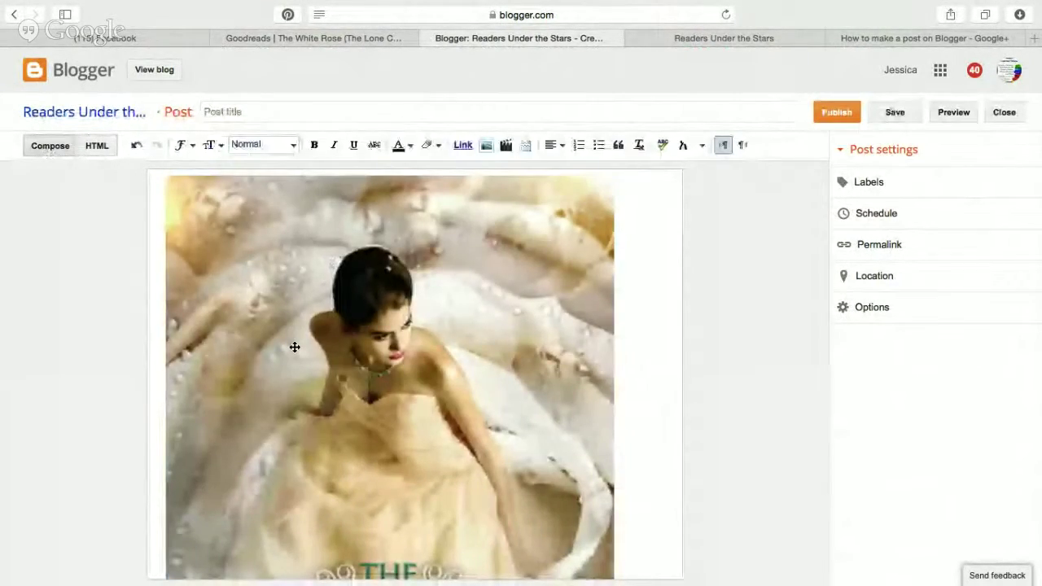
# Make the cover image Large and centre it above the synopsis.
pyautogui.click(255, 228)
pyautogui.click(248, 163)
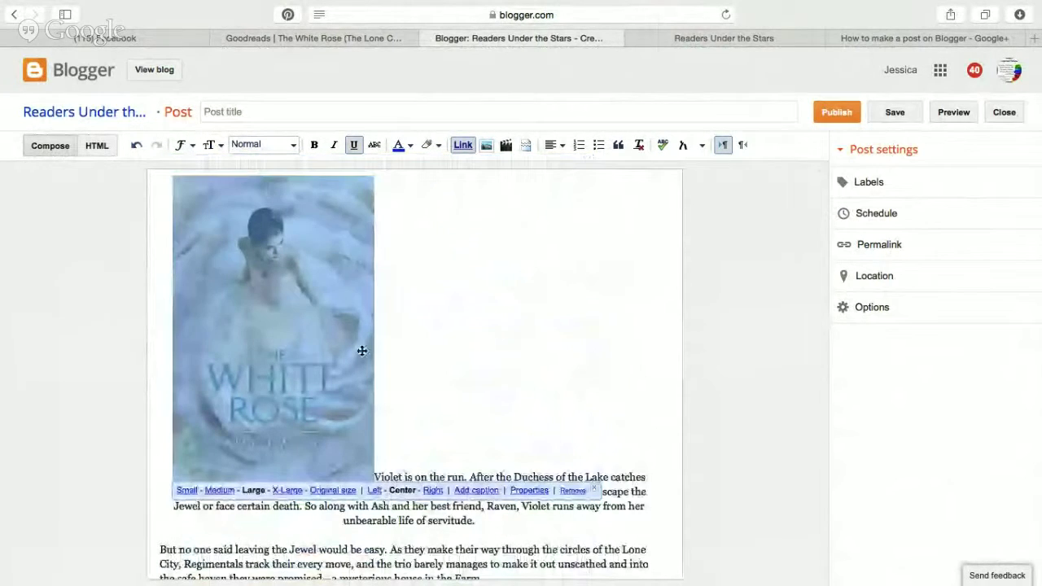
pyautogui.click(402, 490)
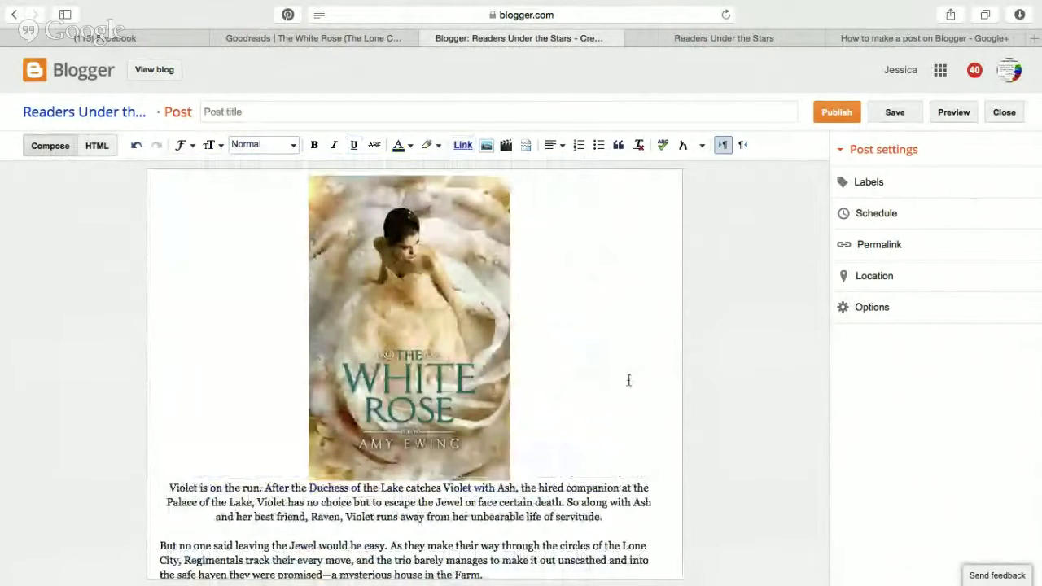
pyautogui.scroll(-2, 627, 379)
pyautogui.scroll(2, 628, 380)
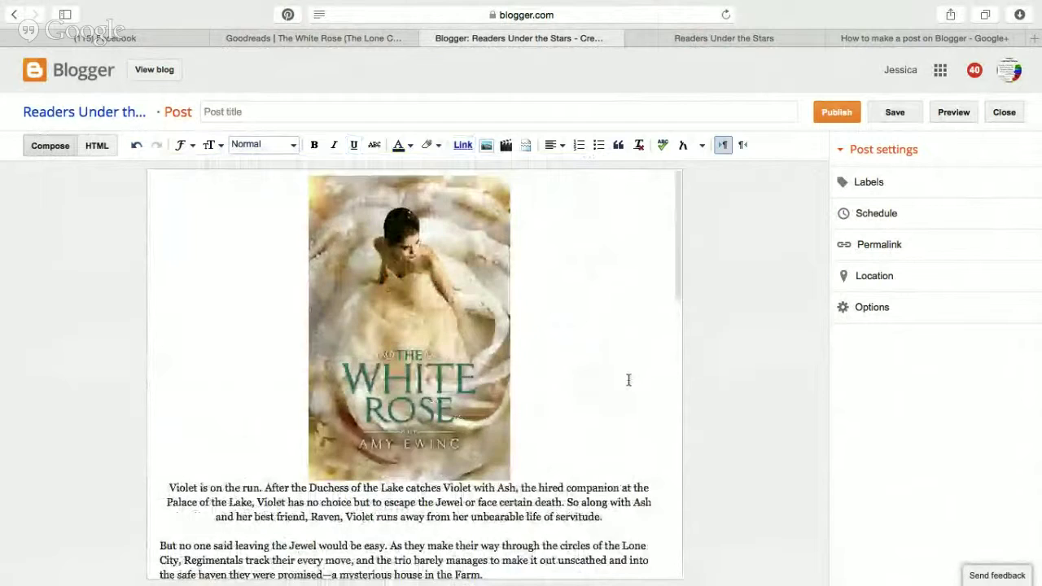
pyautogui.click(382, 339)
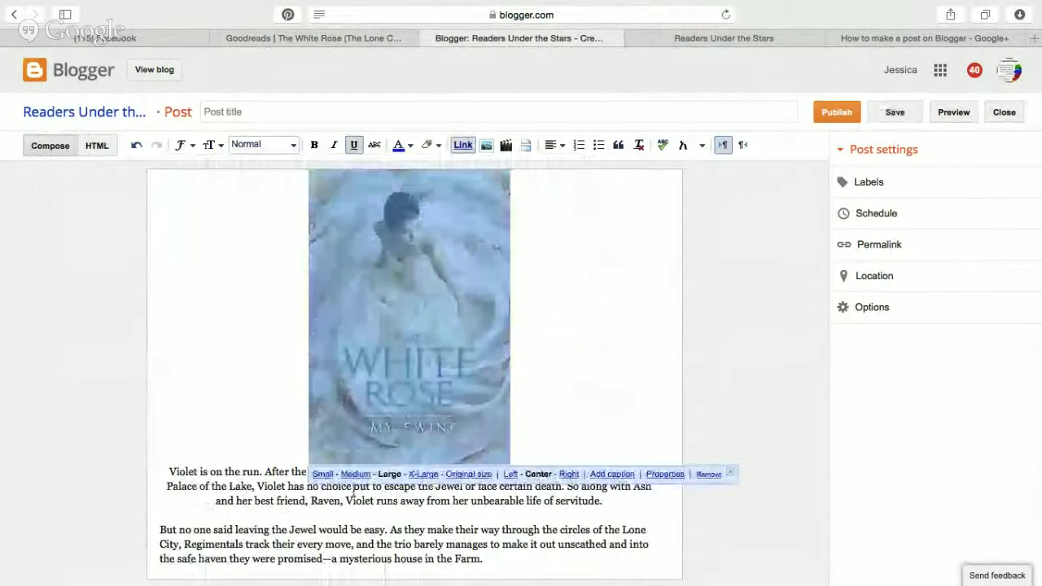
pyautogui.click(583, 330)
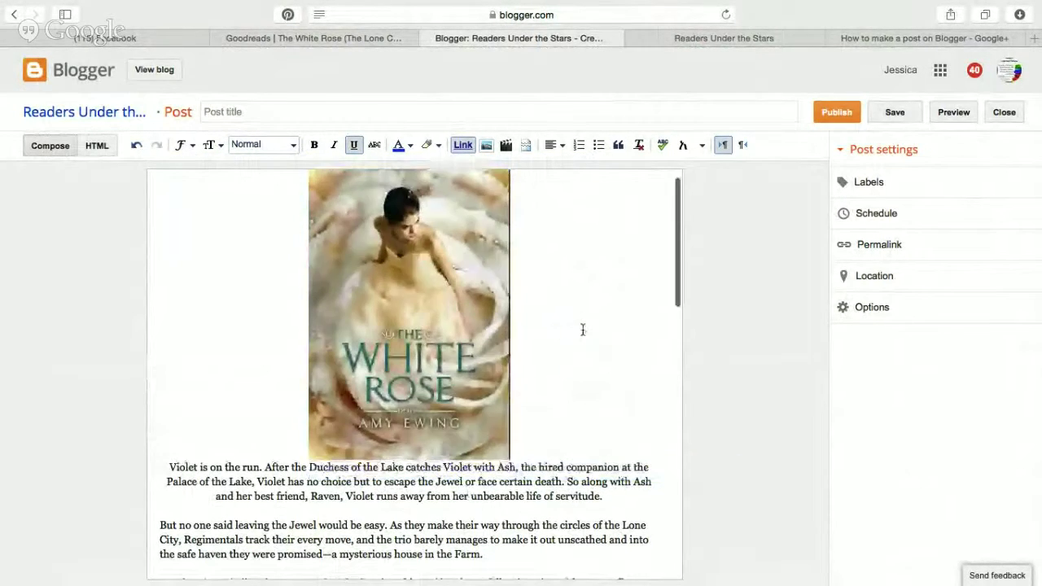
# Centre-align the remaining synopsis paragraphs below the cover.
pyautogui.scroll(-3, 582, 328)
pyautogui.click(173, 335)
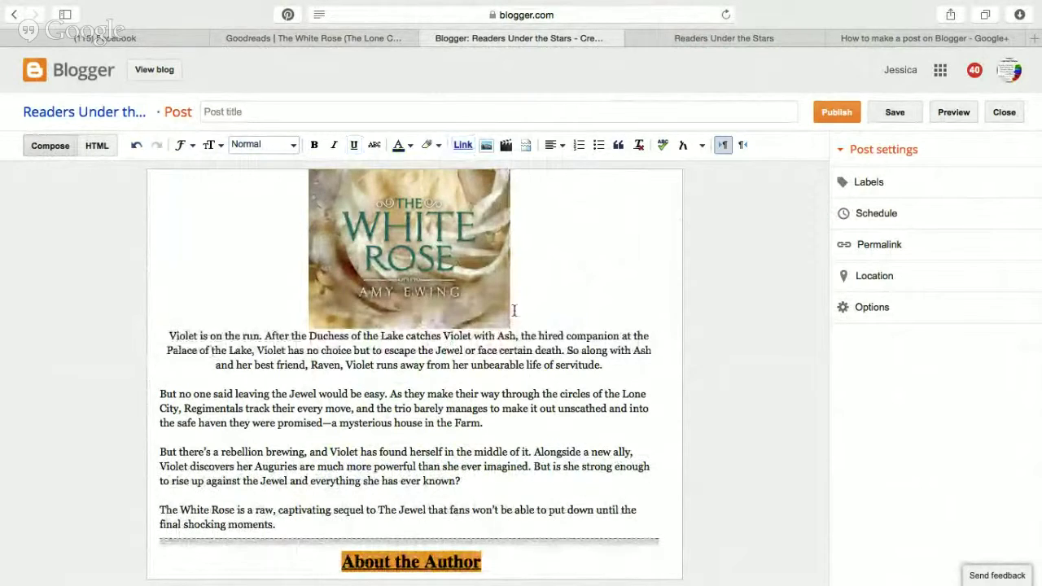
pyautogui.scroll(-4, 480, 411)
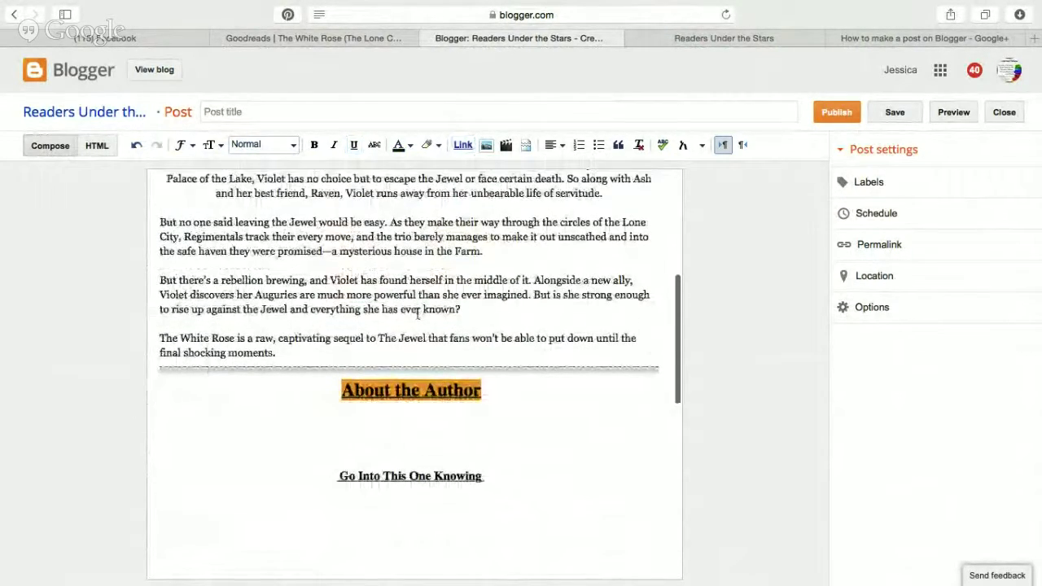
pyautogui.scroll(1, 418, 316)
pyautogui.moveTo(287, 409); pyautogui.dragTo(173, 259)
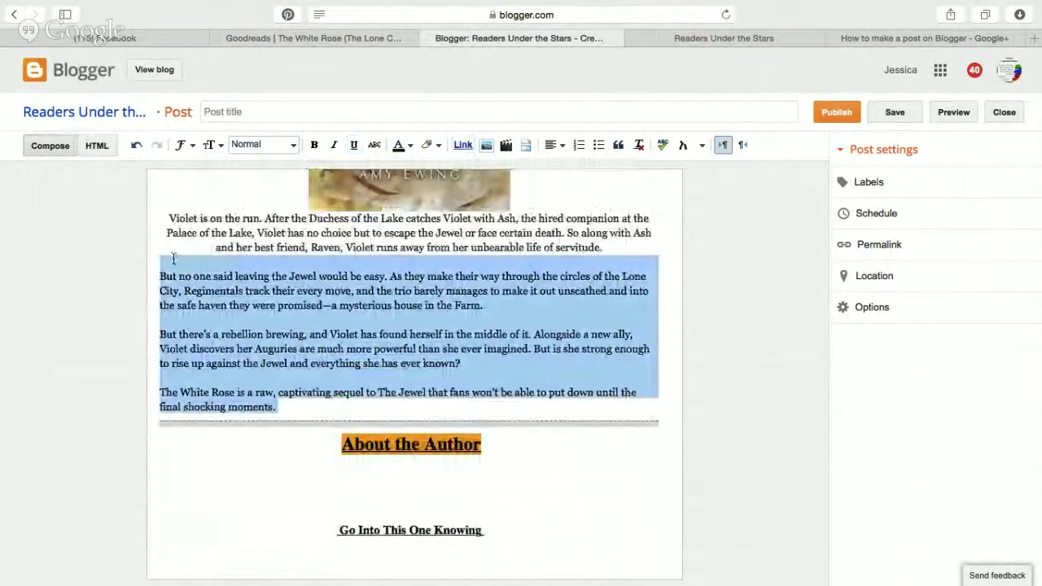
pyautogui.click(546, 148)
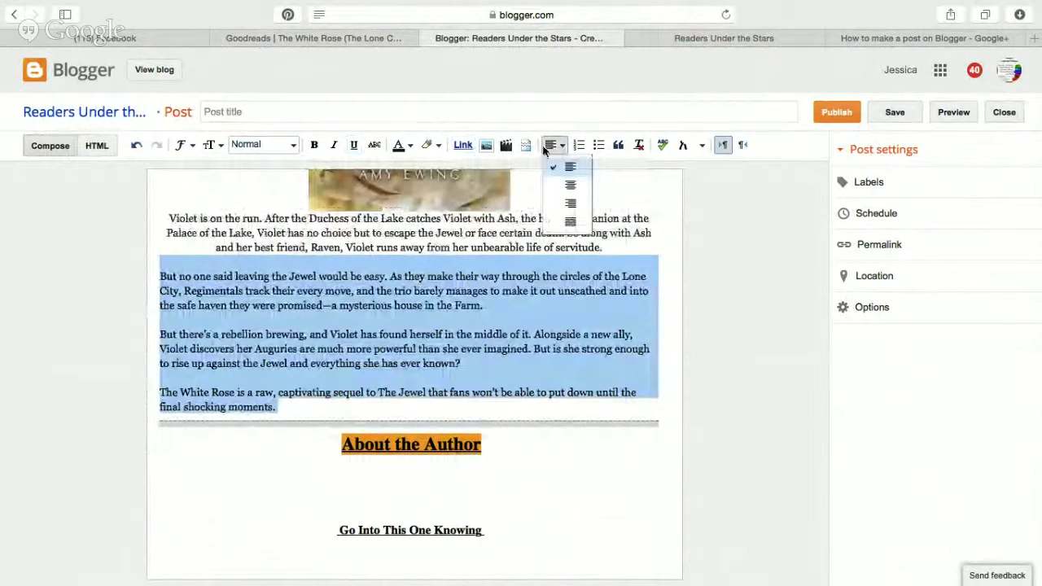
pyautogui.click(564, 185)
pyautogui.click(565, 334)
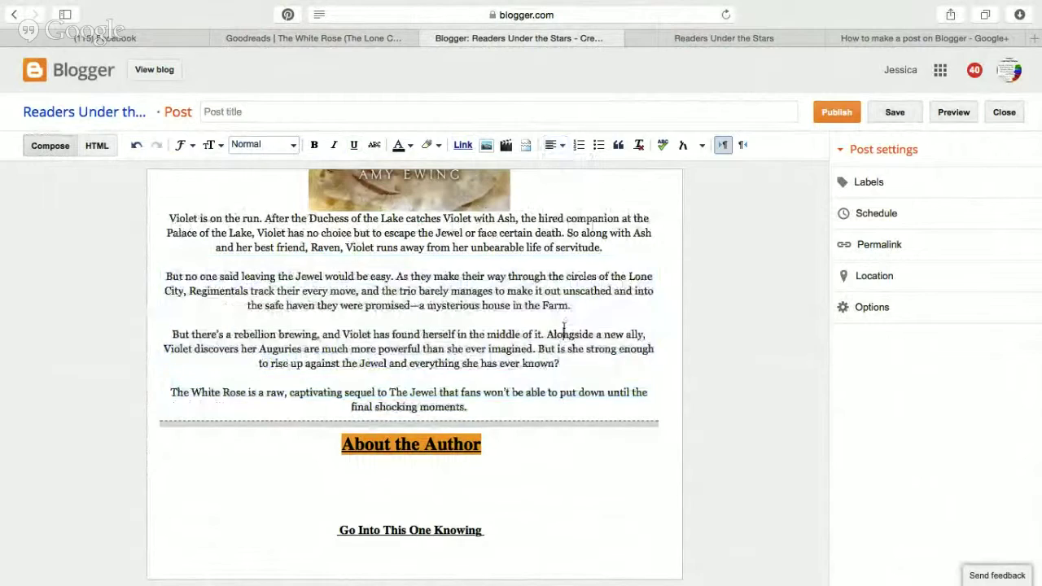
pyautogui.scroll(-4, 564, 328)
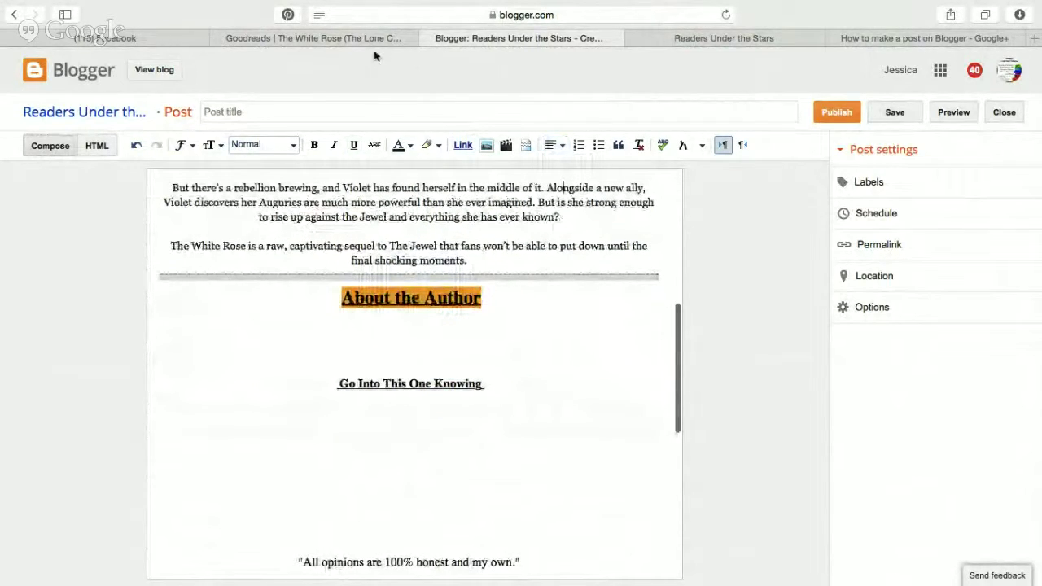
# Paste The White Rose title and author line from Goodreads into the post title.
pyautogui.click(370, 37)
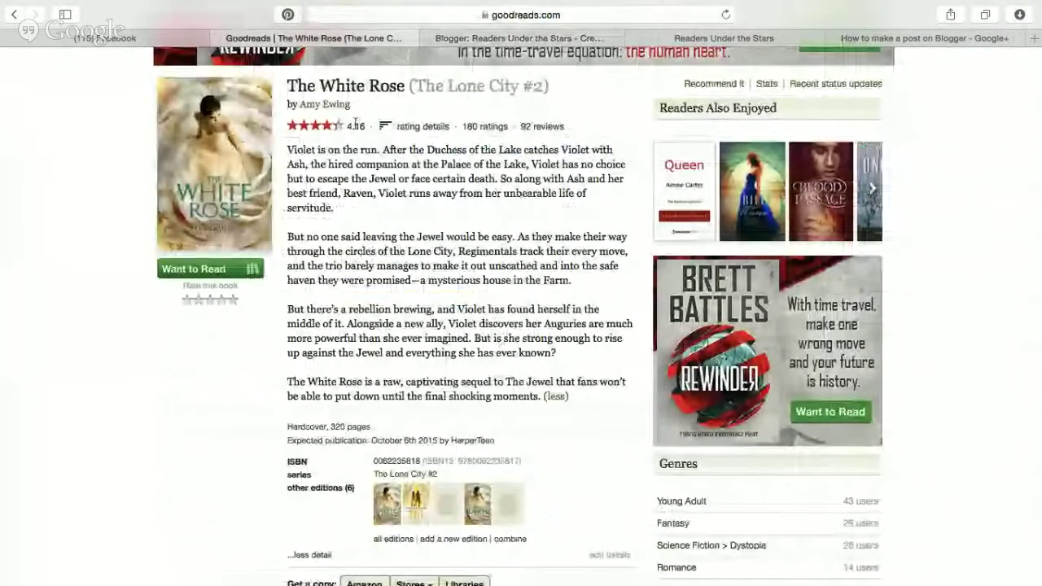
pyautogui.moveTo(364, 109); pyautogui.dragTo(289, 85)
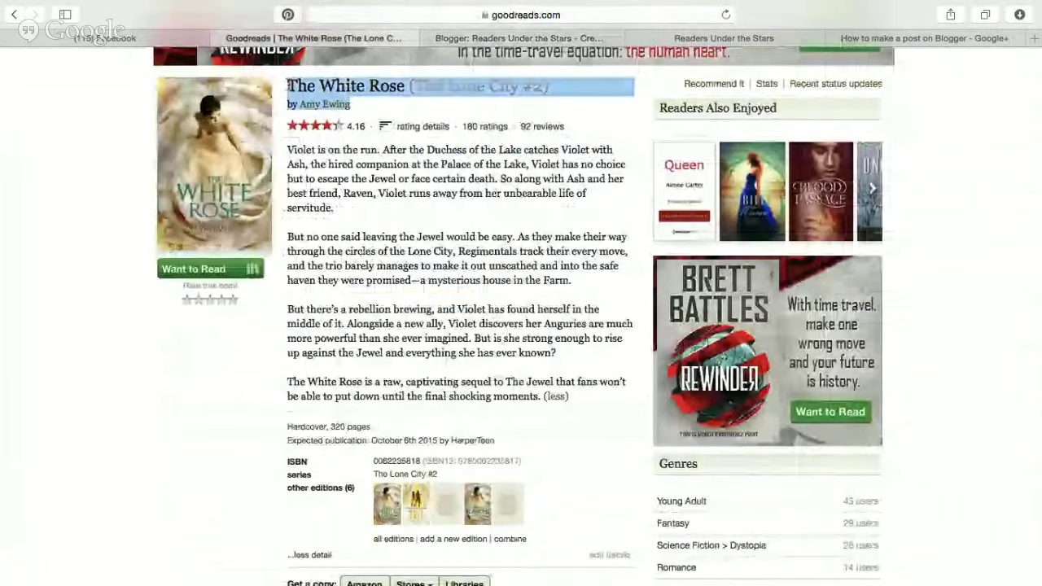
pyautogui.click(506, 38)
pyautogui.click(404, 111)
pyautogui.write('#R')
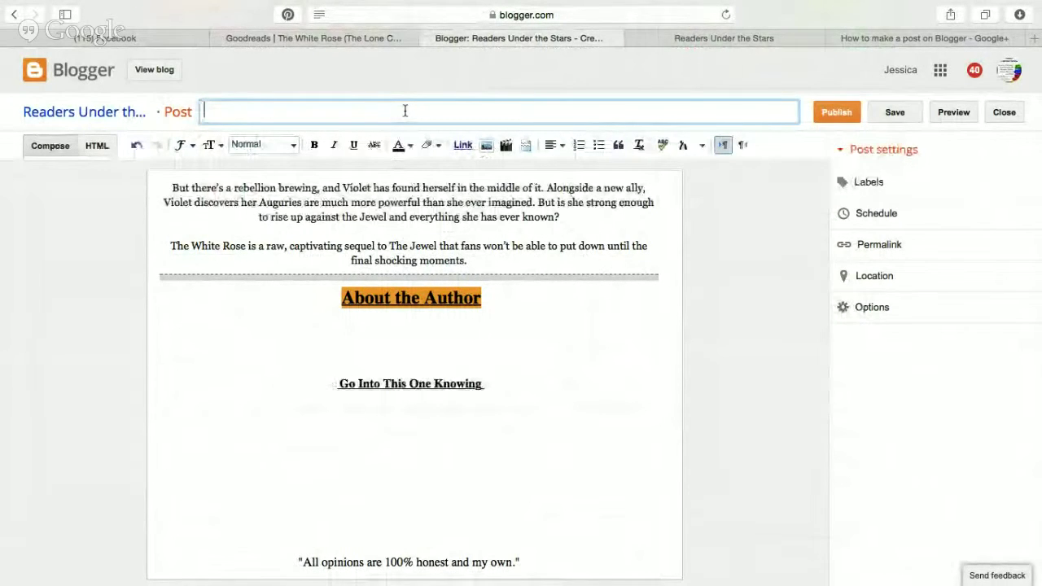
pyautogui.write('@ReadersUTStars Presents #Re')
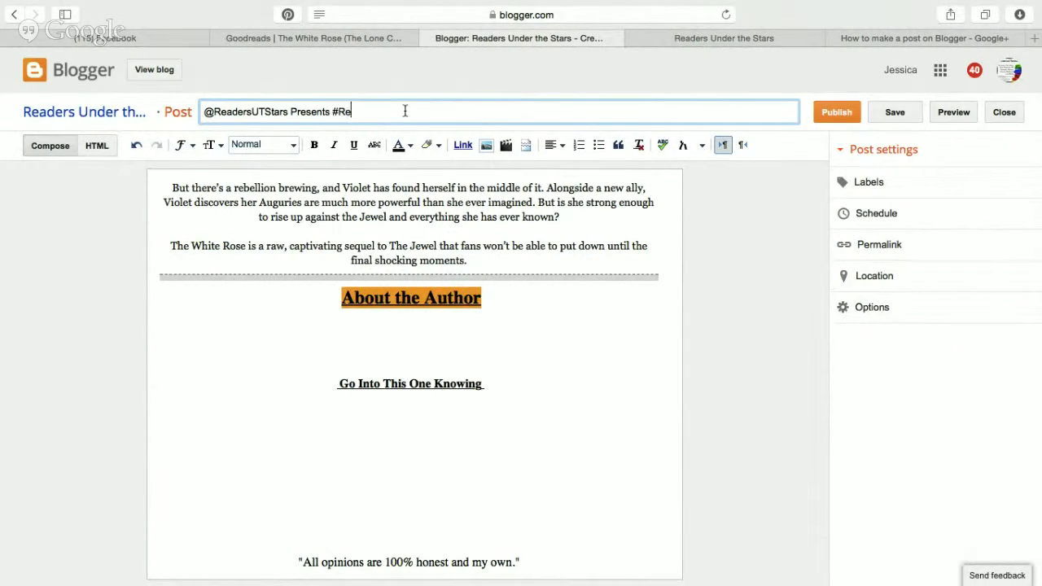
pyautogui.press('super+v')
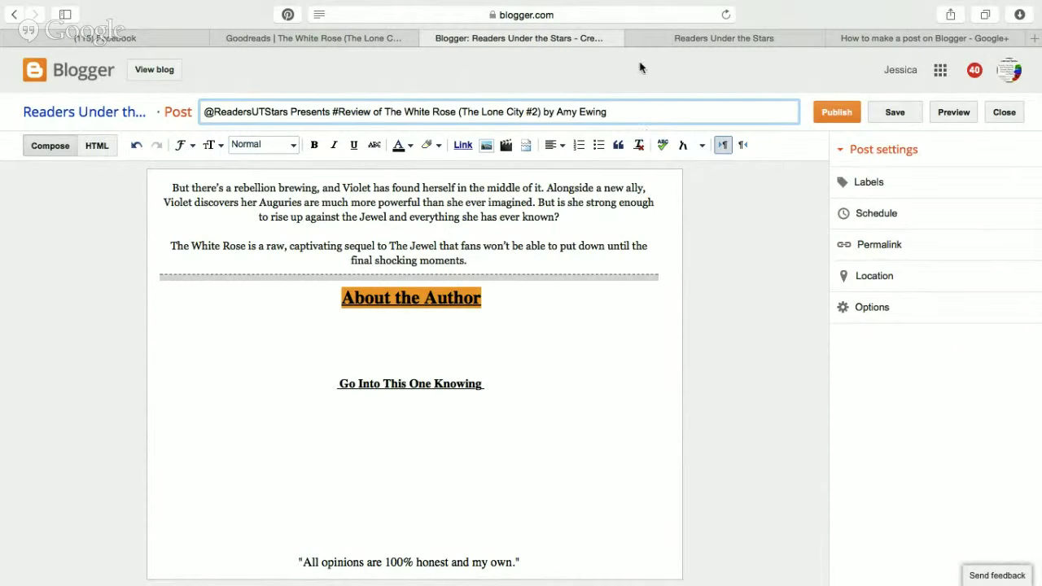
# Replace the author's name in the title with her Twitter handle from her Goodreads profile.
pyautogui.click(353, 39)
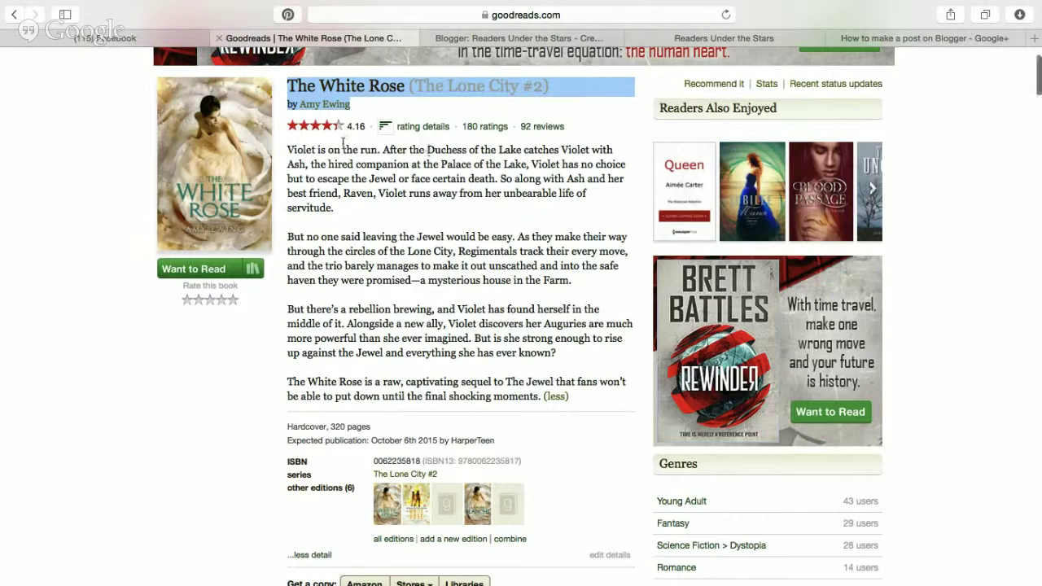
pyautogui.click(334, 105)
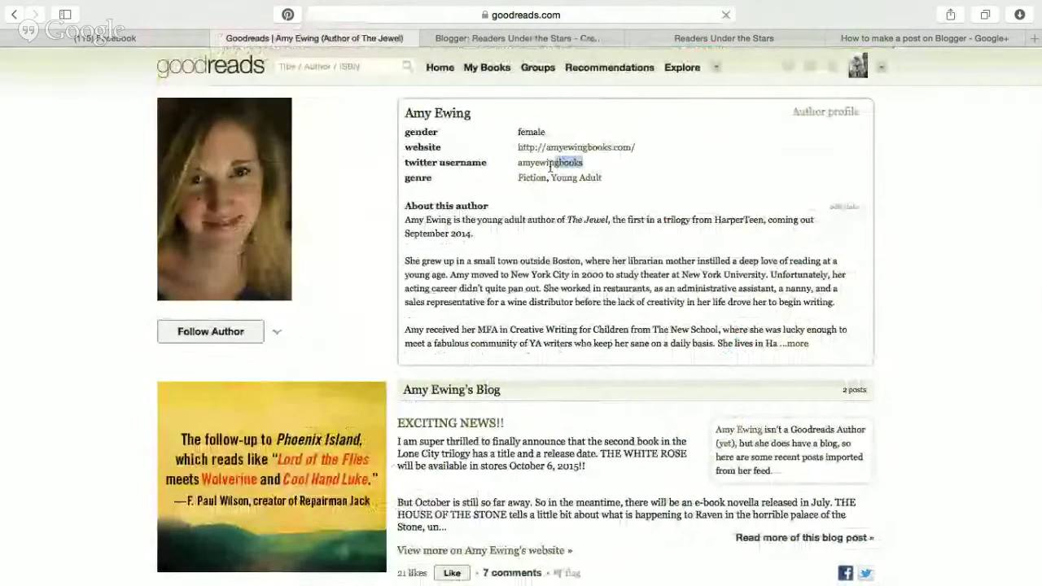
pyautogui.tripleClick(516, 168)
pyautogui.moveTo(517, 168); pyautogui.dragTo(521, 168)
pyautogui.press('super+c')
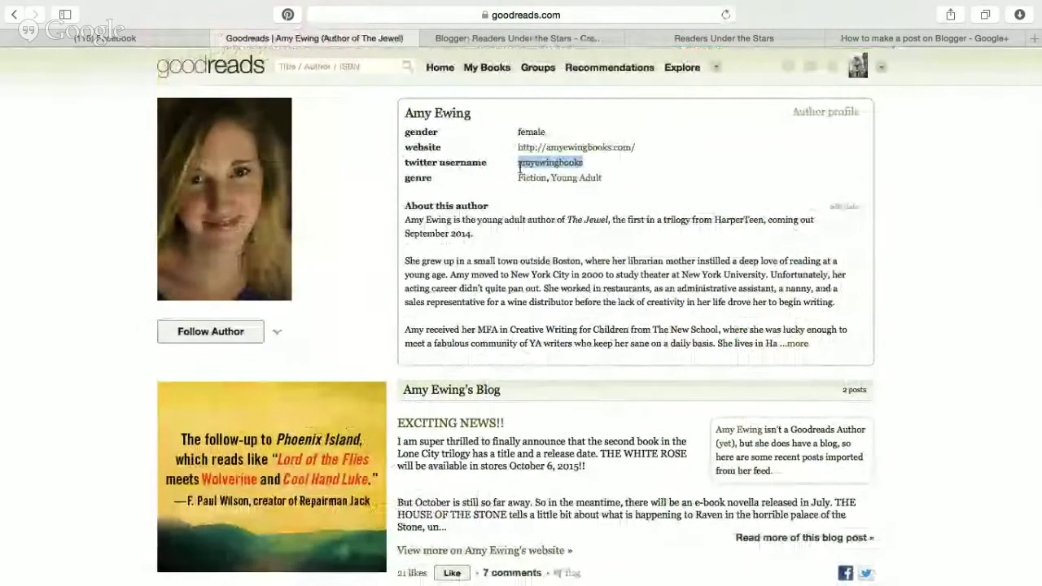
pyautogui.click(488, 38)
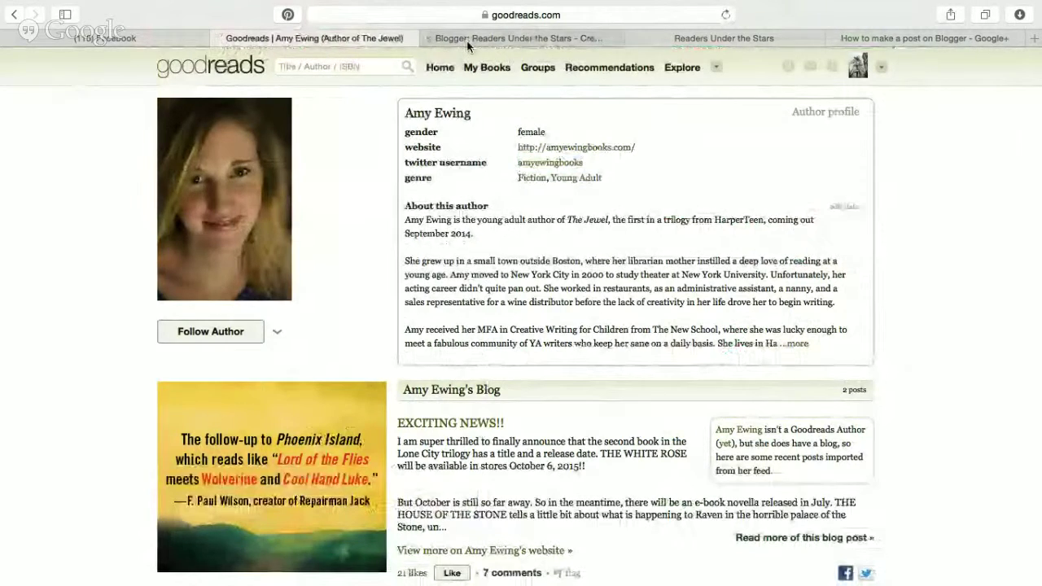
pyautogui.moveTo(605, 111); pyautogui.dragTo(557, 113)
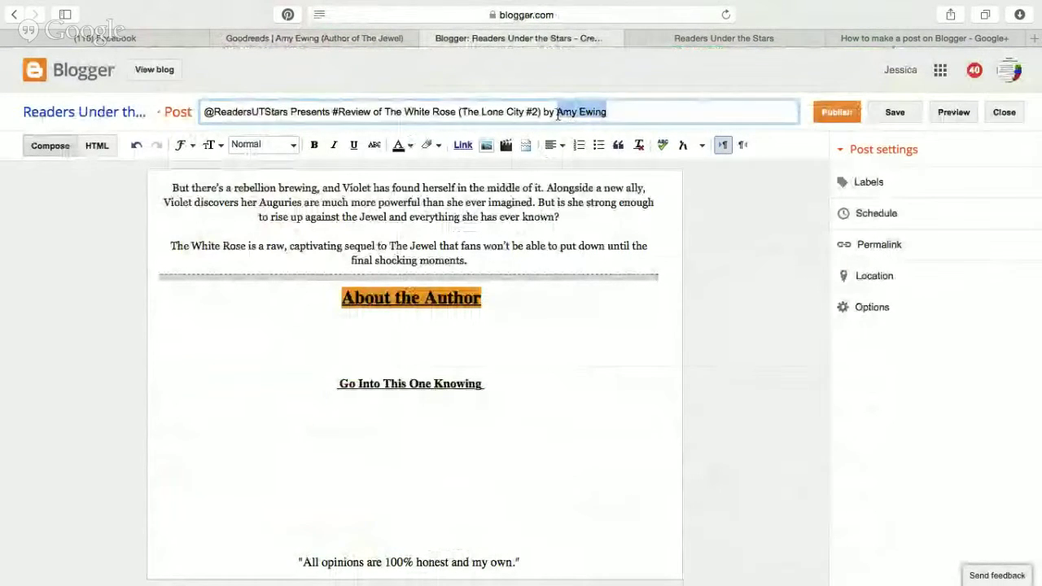
pyautogui.write('@')
pyautogui.press('super+v')
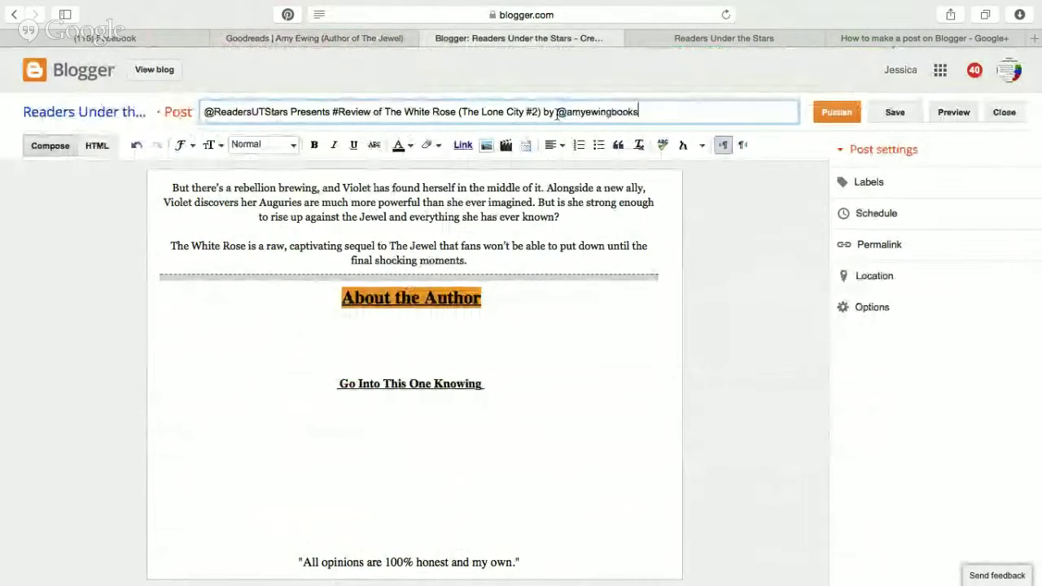
pyautogui.click(573, 227)
pyautogui.scroll(10, 573, 227)
pyautogui.scroll(-8, 575, 226)
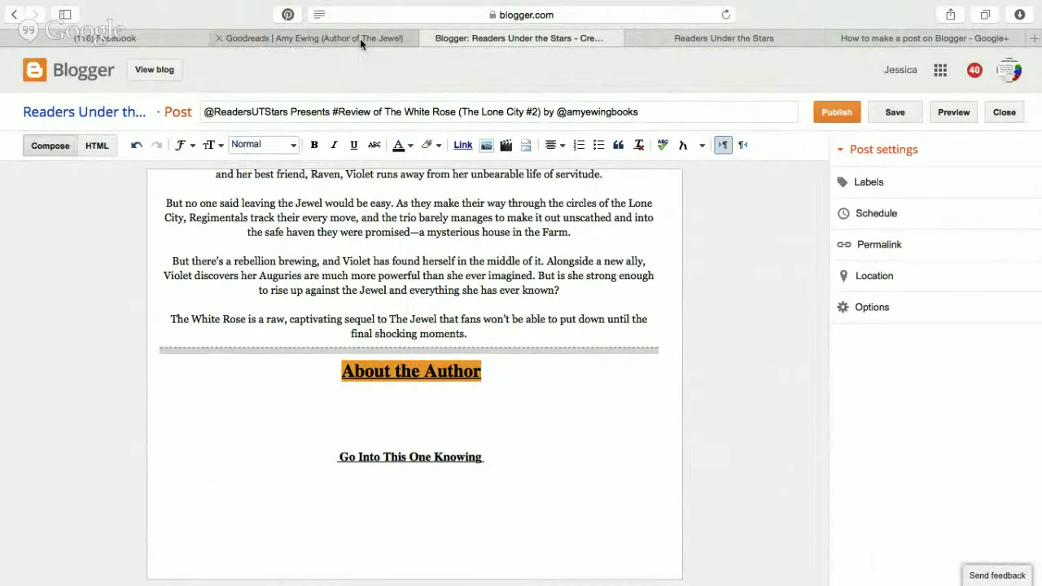
# Try adding '5 star' to the post title, then remove it again.
pyautogui.click(360, 39)
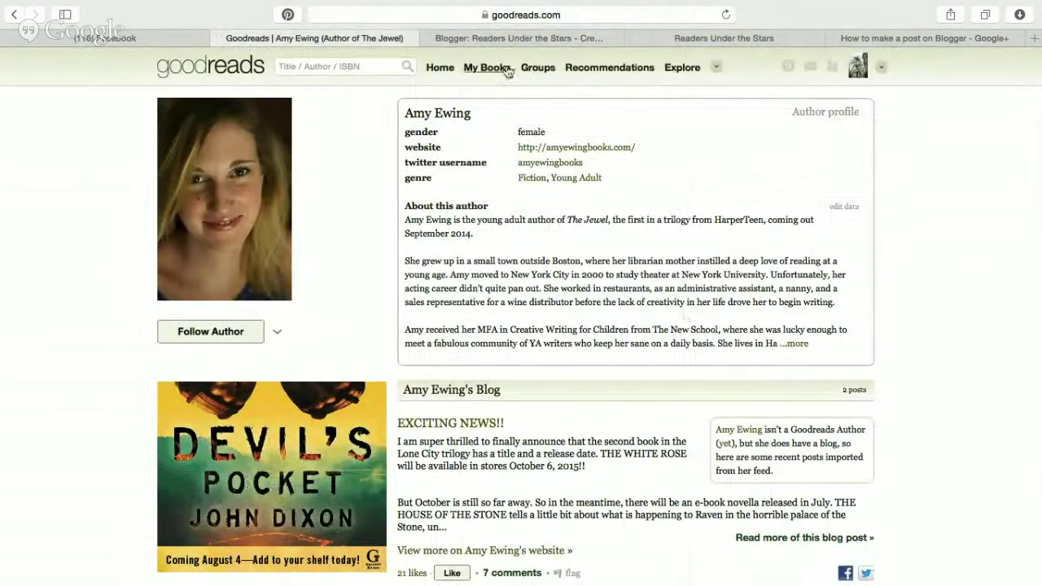
pyautogui.click(520, 38)
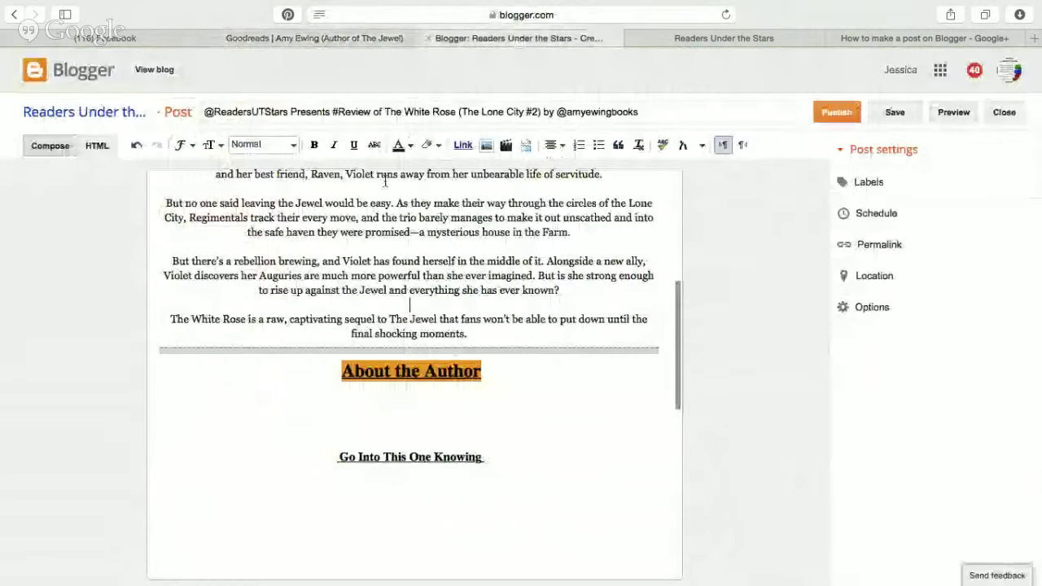
pyautogui.click(333, 111)
pyautogui.write('5 star')
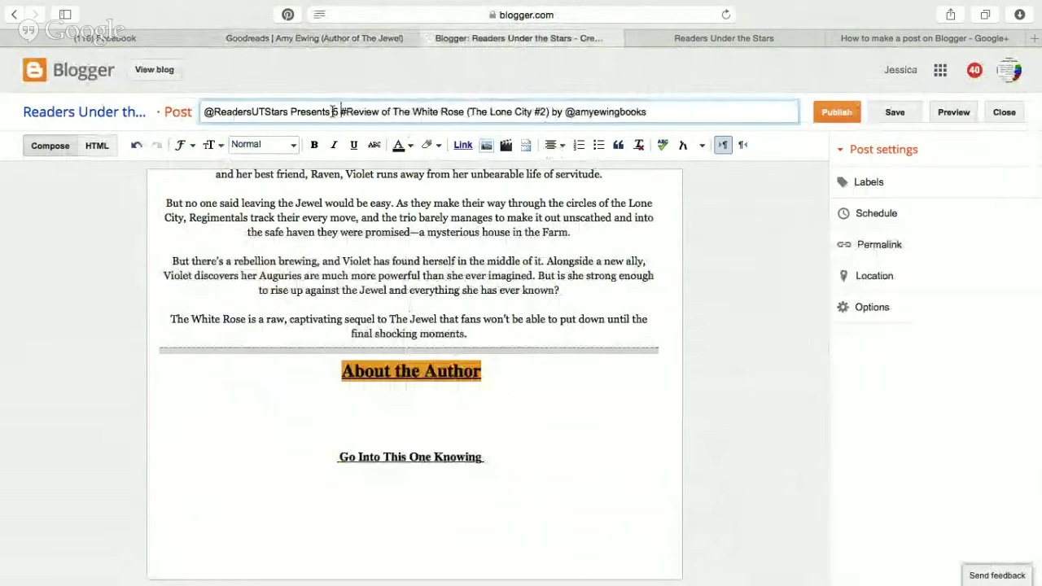
pyautogui.press('BackSpace')
pyautogui.press('BackSpace')
pyautogui.press('BackSpace')
pyautogui.press('BackSpace')
pyautogui.press('BackSpace')
pyautogui.press('BackSpace')
pyautogui.press('BackSpace')
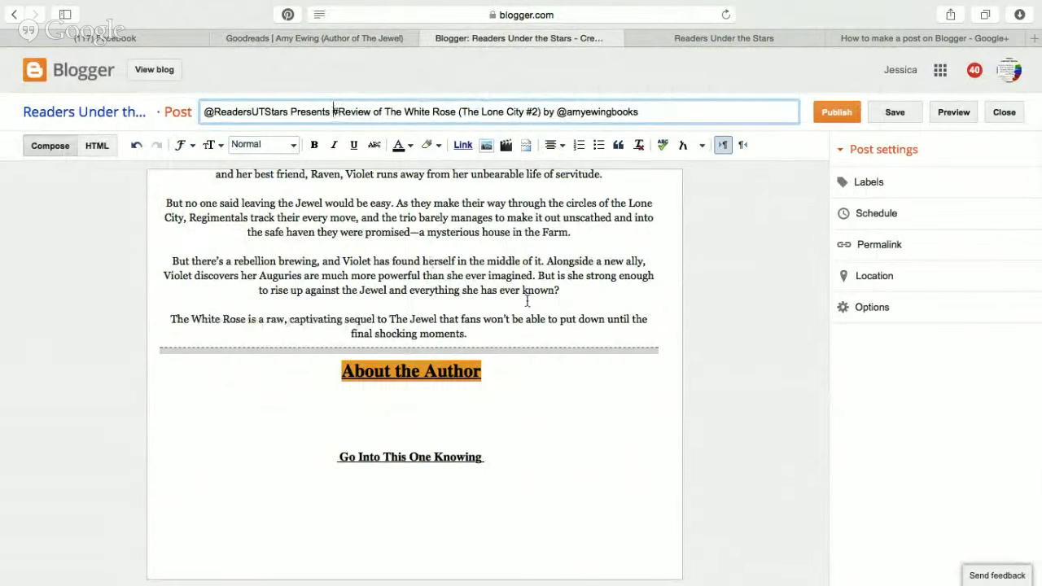
pyautogui.scroll(10, 527, 301)
pyautogui.scroll(-12, 528, 301)
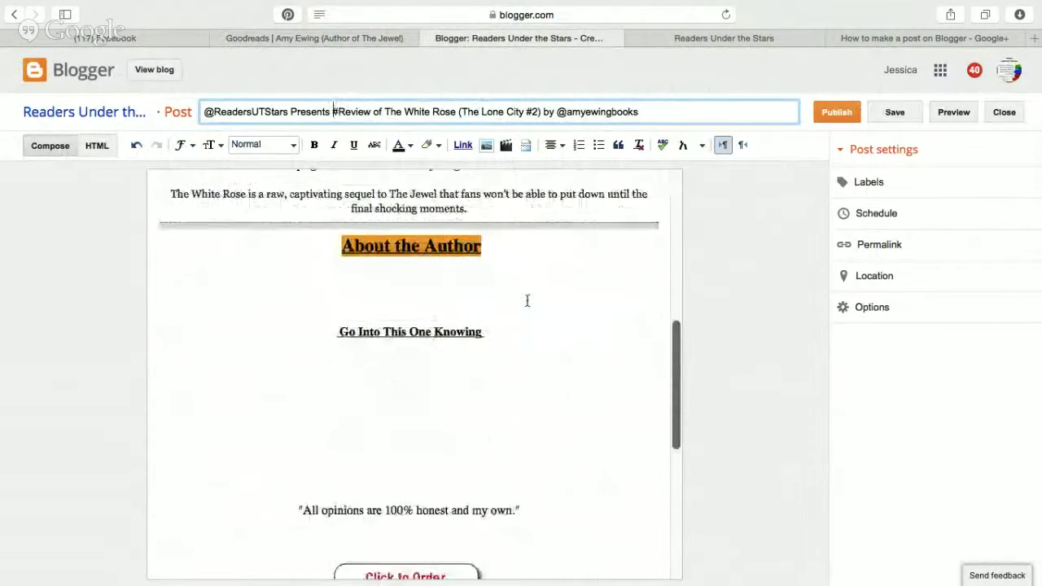
pyautogui.scroll(-2, 527, 302)
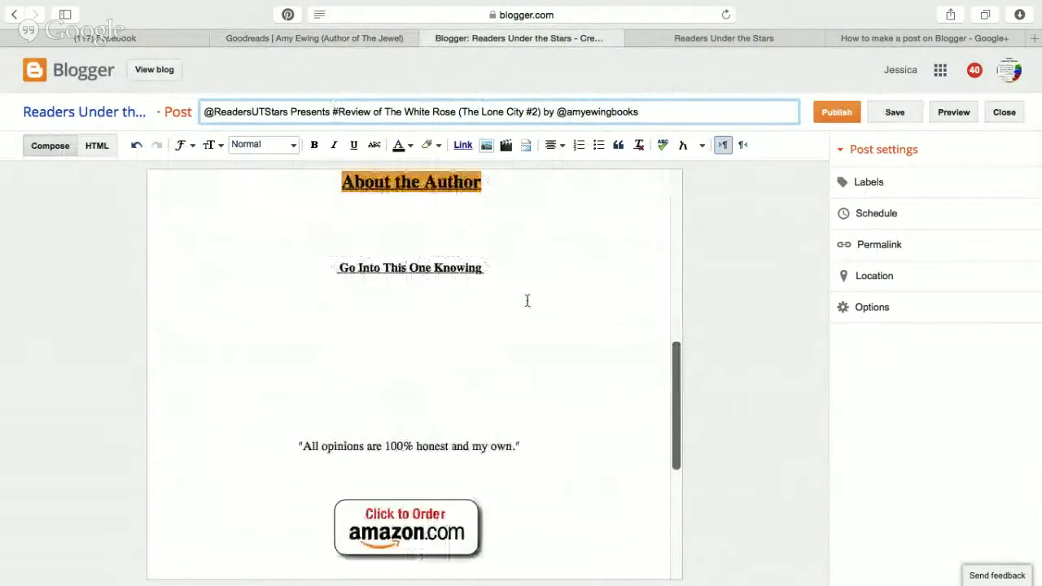
# Open The White Rose's Amazon page from its Goodreads book page in a new tab.
pyautogui.click(308, 38)
pyautogui.press('super+bracketleft')
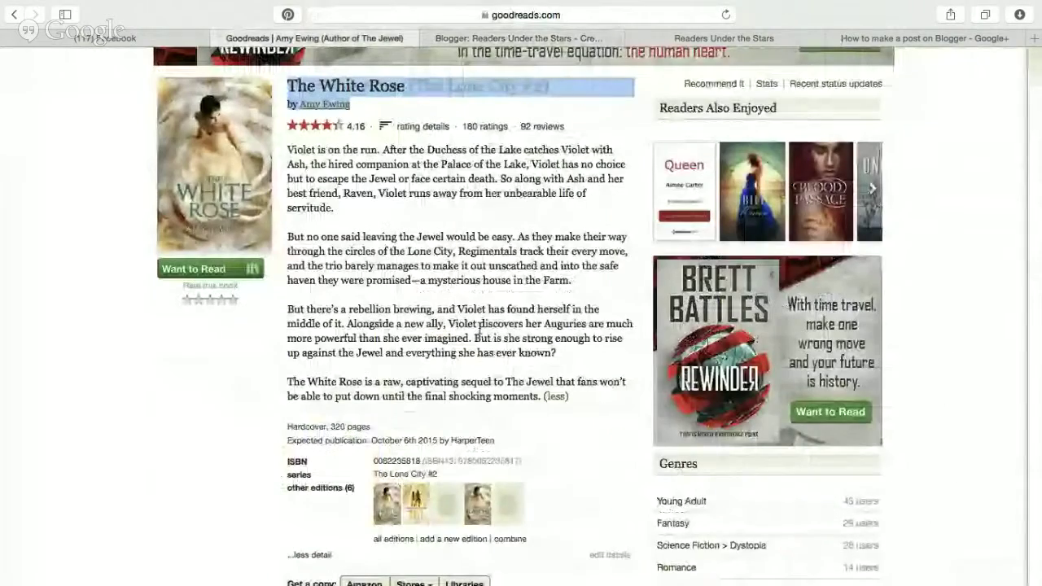
pyautogui.scroll(-3, 348, 378)
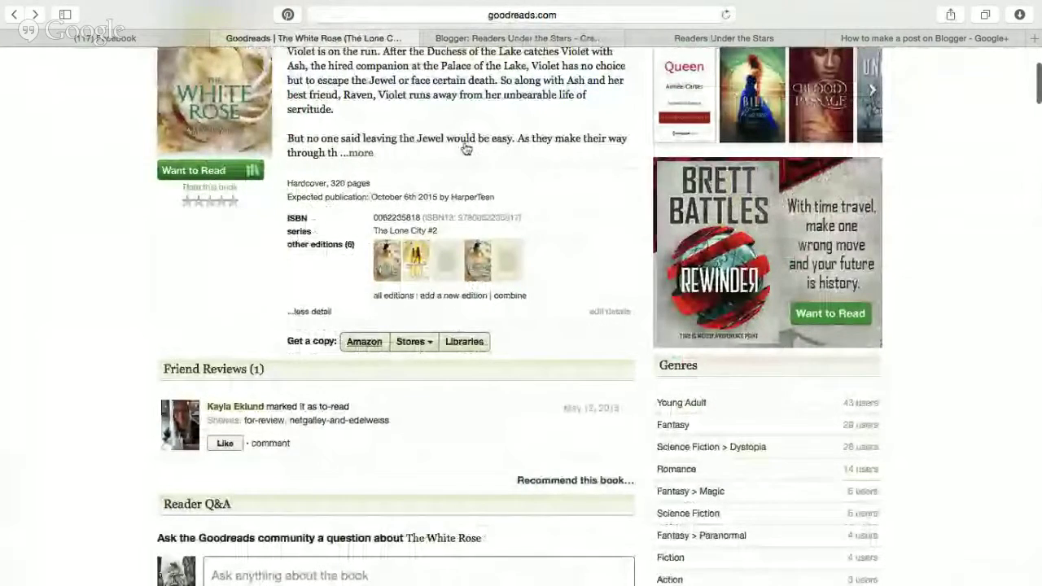
pyautogui.click(466, 149)
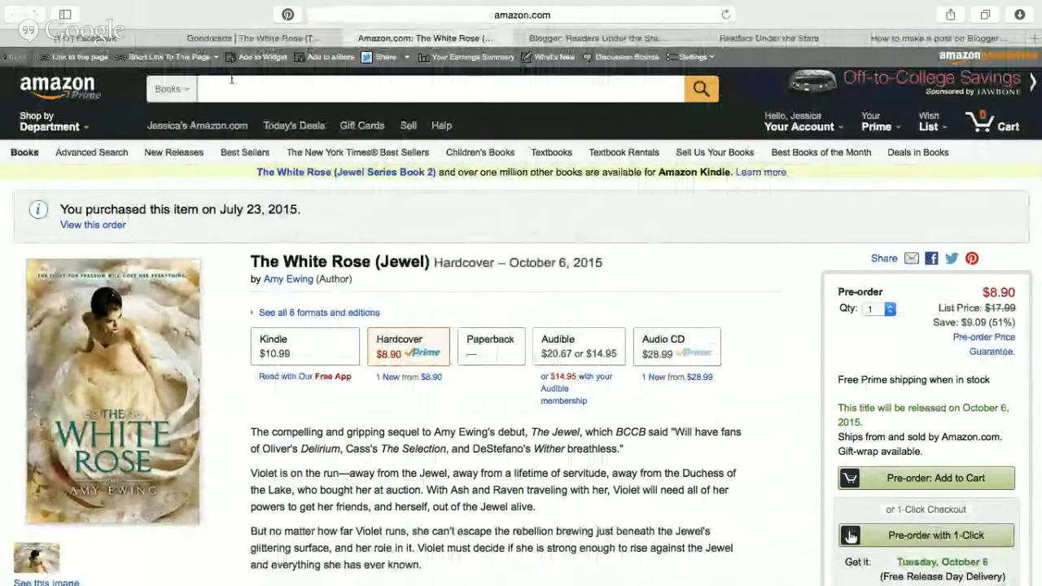
# Generate an amzn.to short link for The White Rose product page and return to the Blogger draft.
pyautogui.click(182, 57)
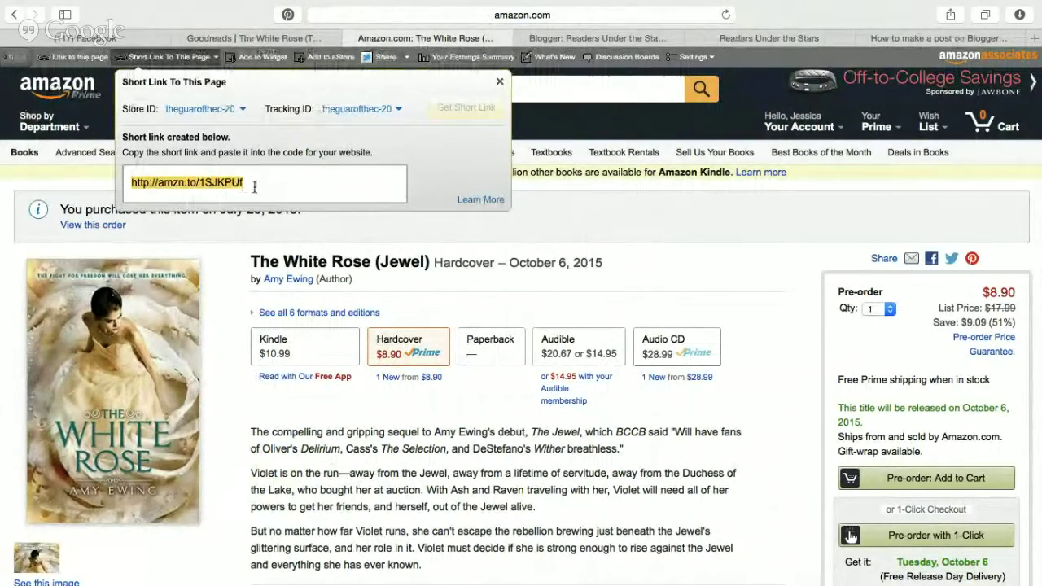
pyautogui.click(577, 228)
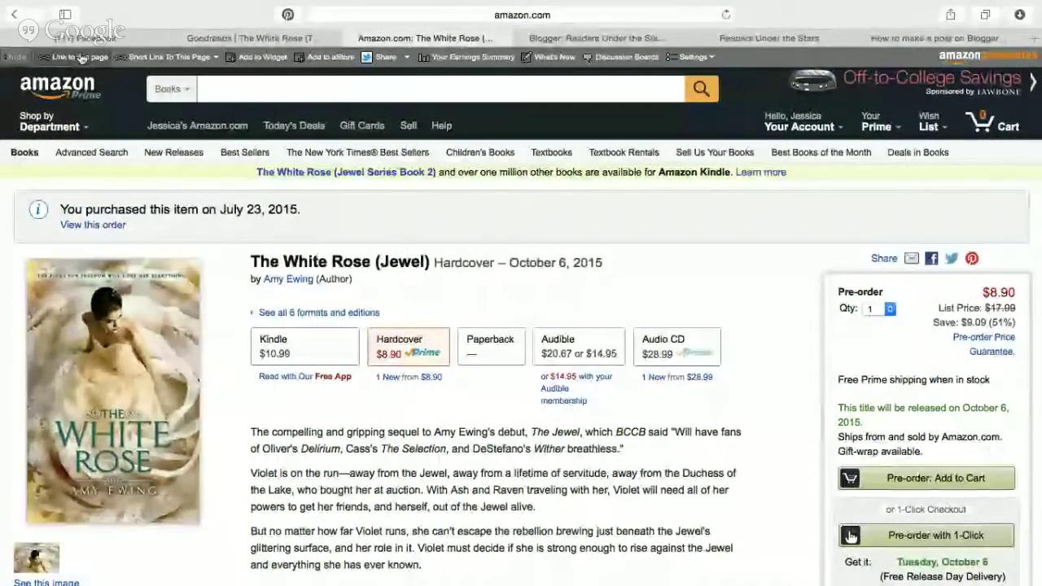
pyautogui.click(81, 57)
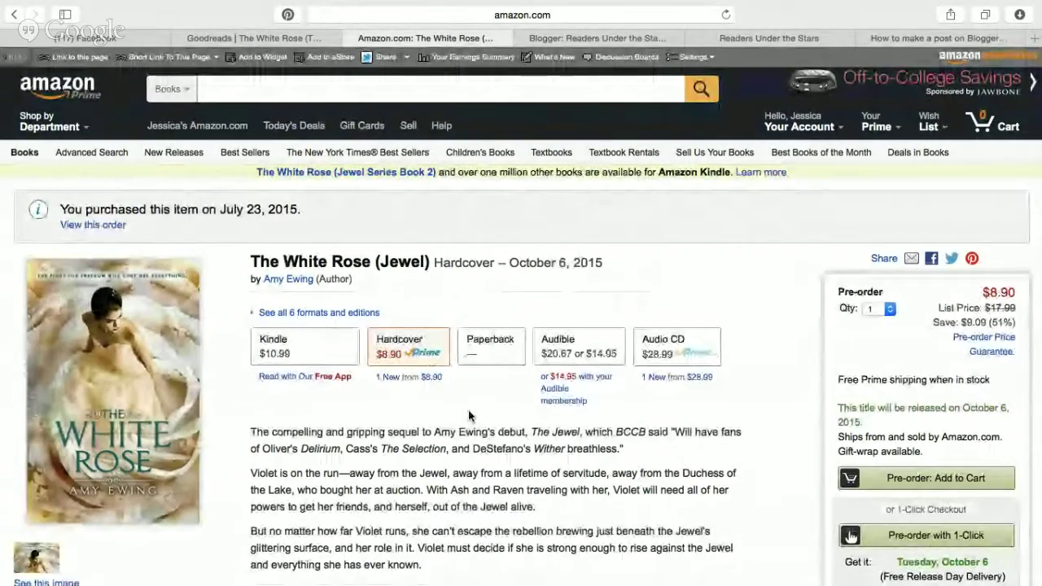
pyautogui.scroll(-3, 469, 416)
pyautogui.scroll(4, 469, 413)
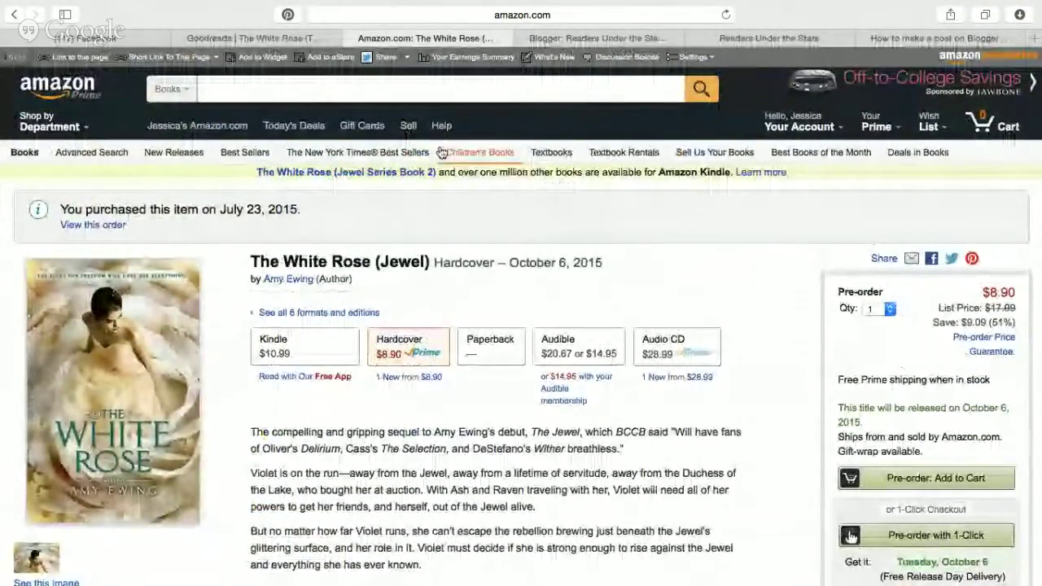
pyautogui.click(575, 38)
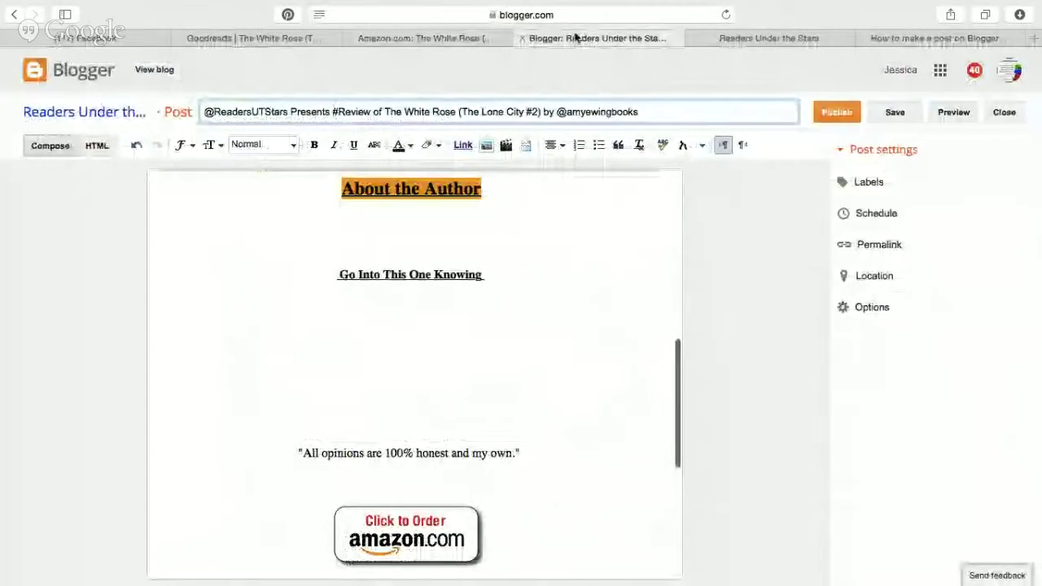
pyautogui.scroll(-5, 540, 342)
pyautogui.click(402, 275)
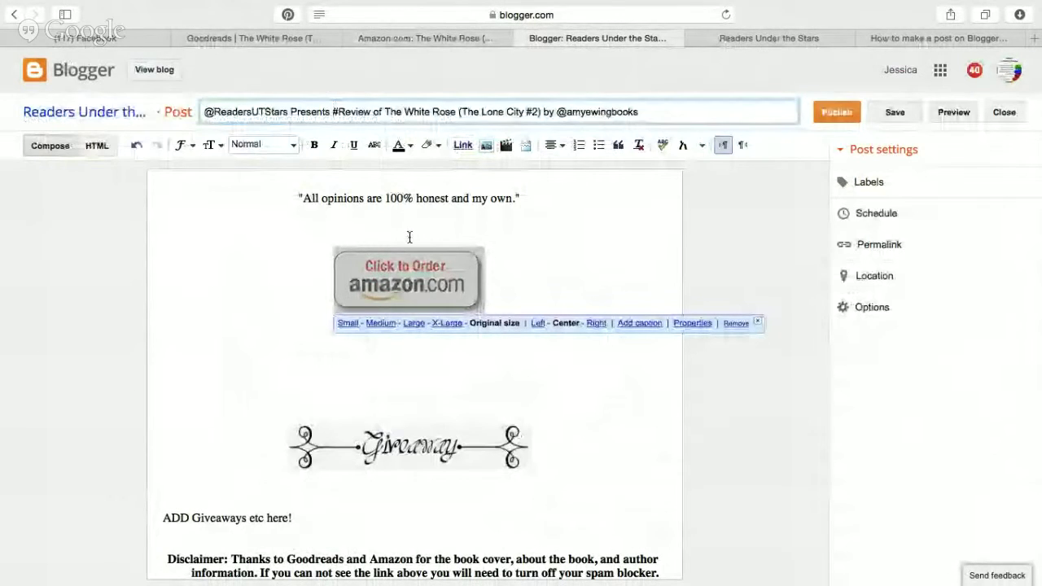
pyautogui.click(462, 145)
pyautogui.write('http://amzn.to/1SJKPUf')
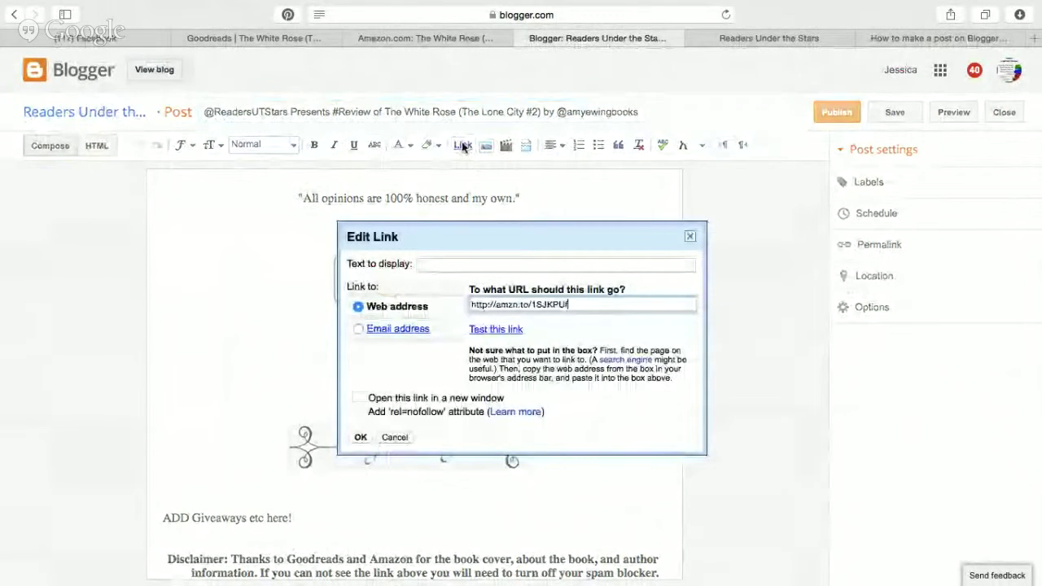
pyautogui.click(360, 437)
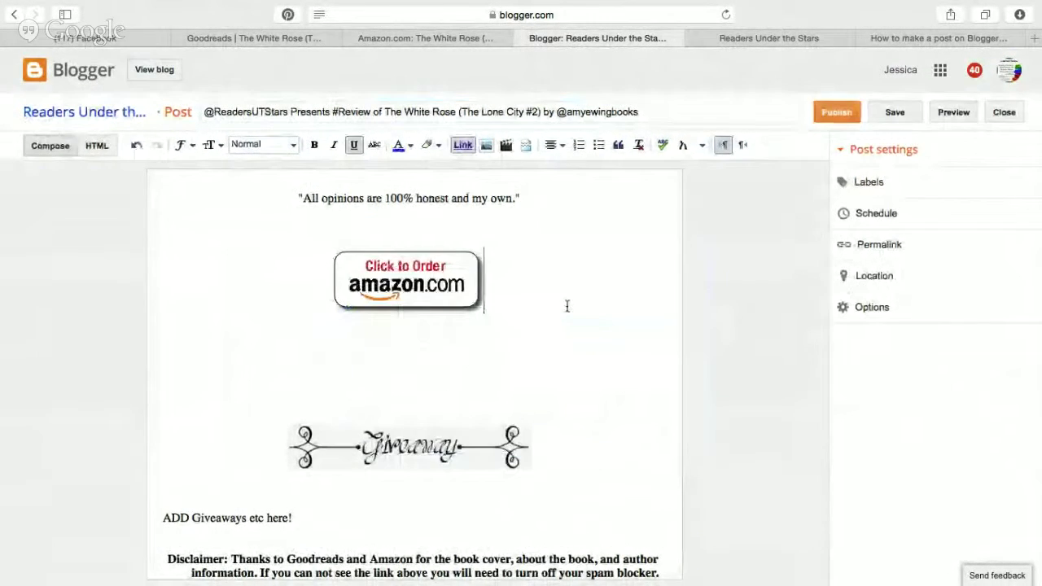
# Switch between the draft and The White Rose Amazon page, ending on Amazon.
pyautogui.click(427, 37)
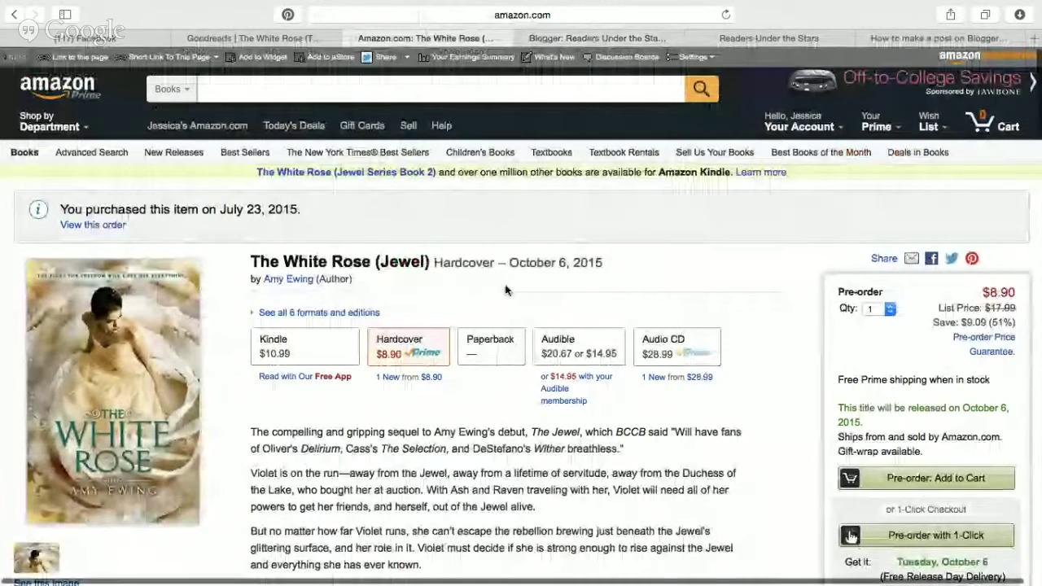
pyautogui.click(617, 37)
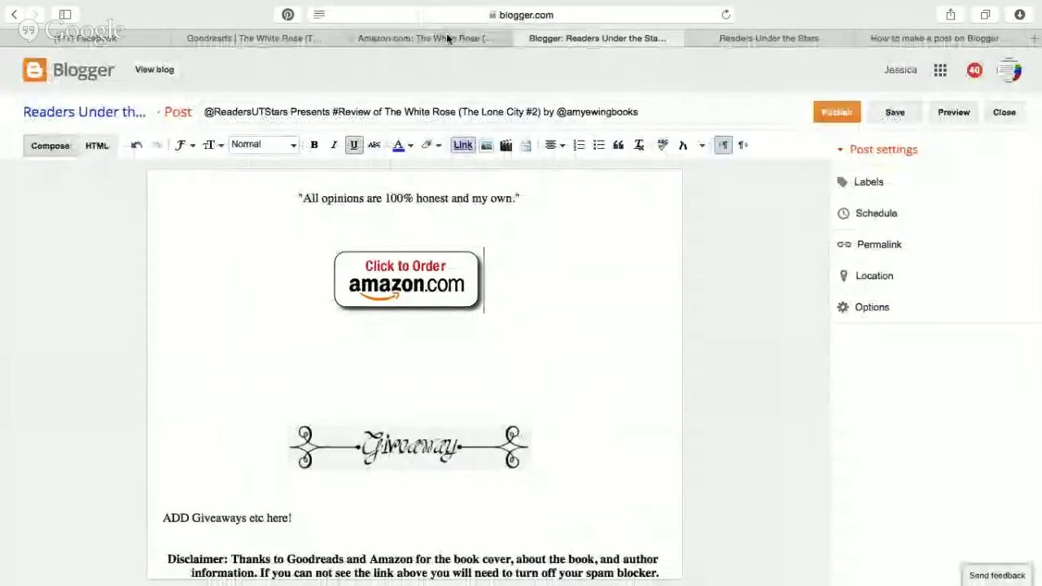
pyautogui.click(446, 36)
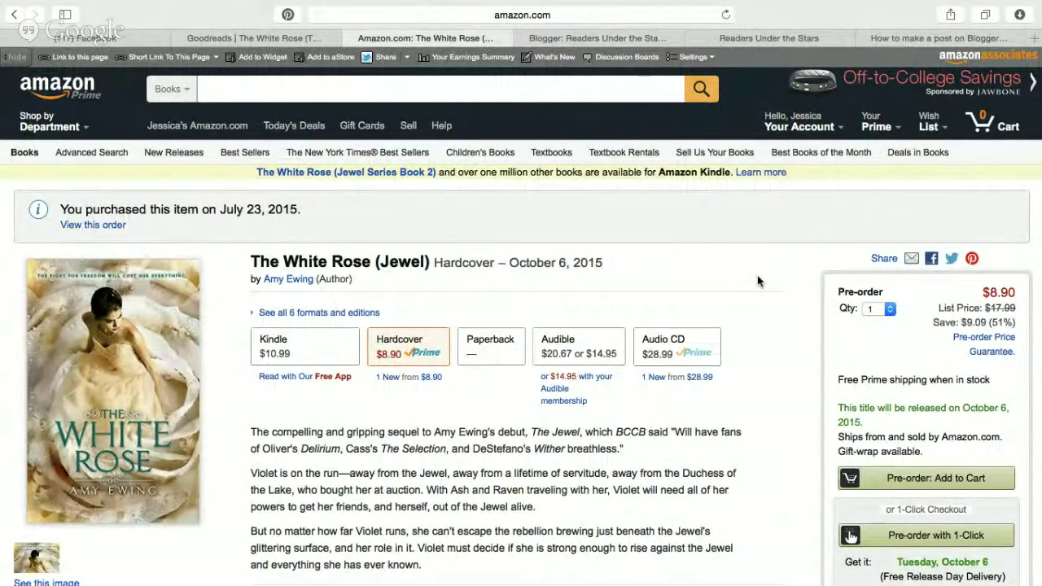
# Scroll The White Rose product page and open See all Editorial Reviews.
pyautogui.scroll(-5, 758, 279)
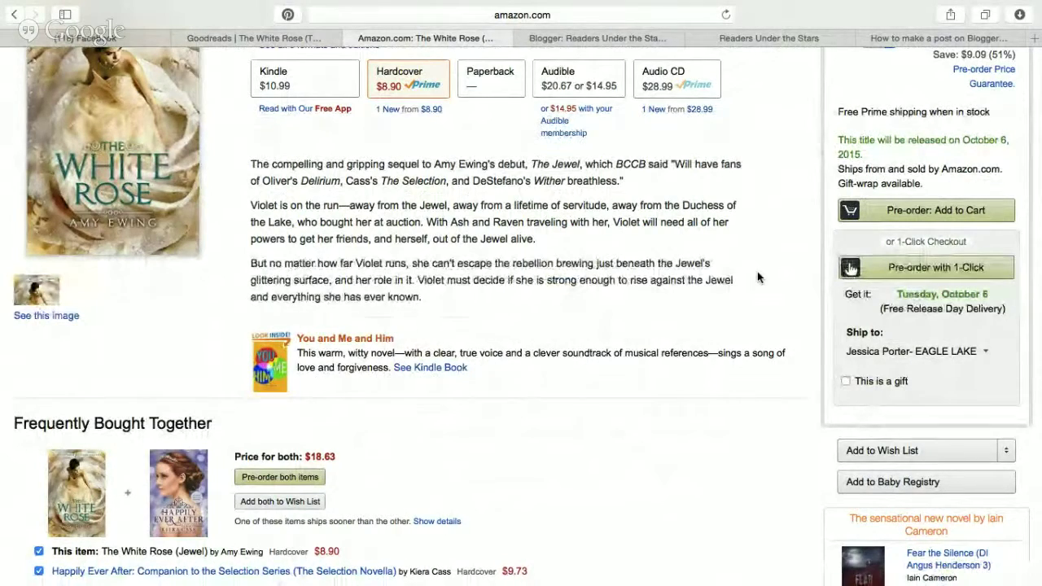
pyautogui.scroll(-1, 758, 275)
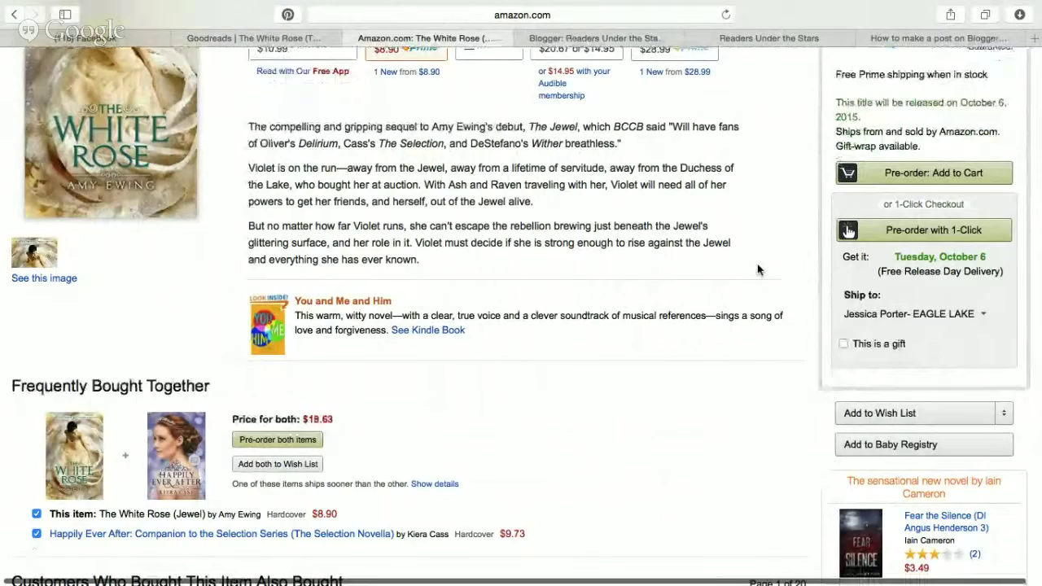
pyautogui.scroll(-10, 757, 265)
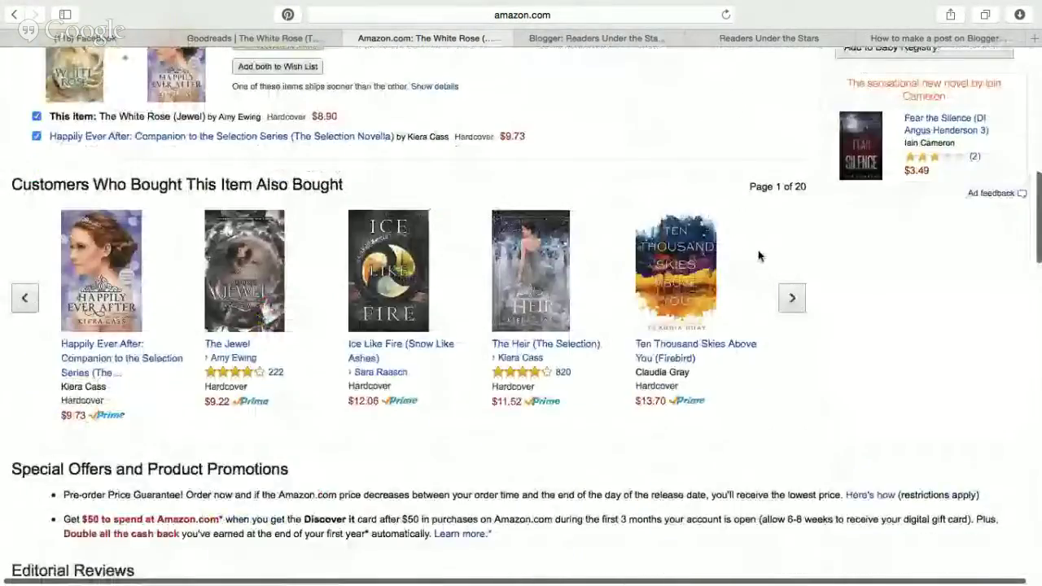
pyautogui.scroll(-18, 397, 346)
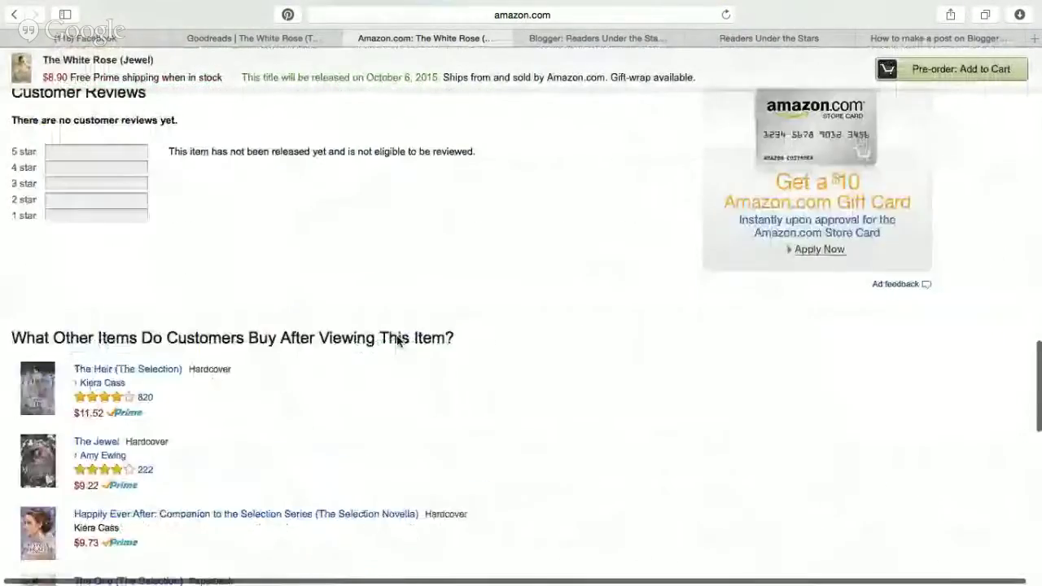
pyautogui.scroll(20, 397, 327)
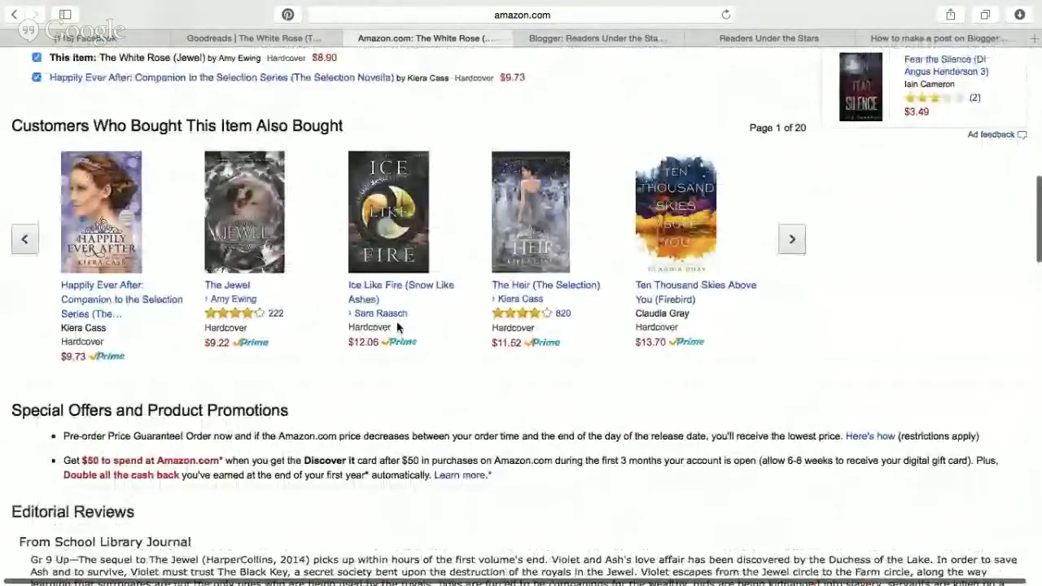
pyautogui.scroll(-1, 397, 326)
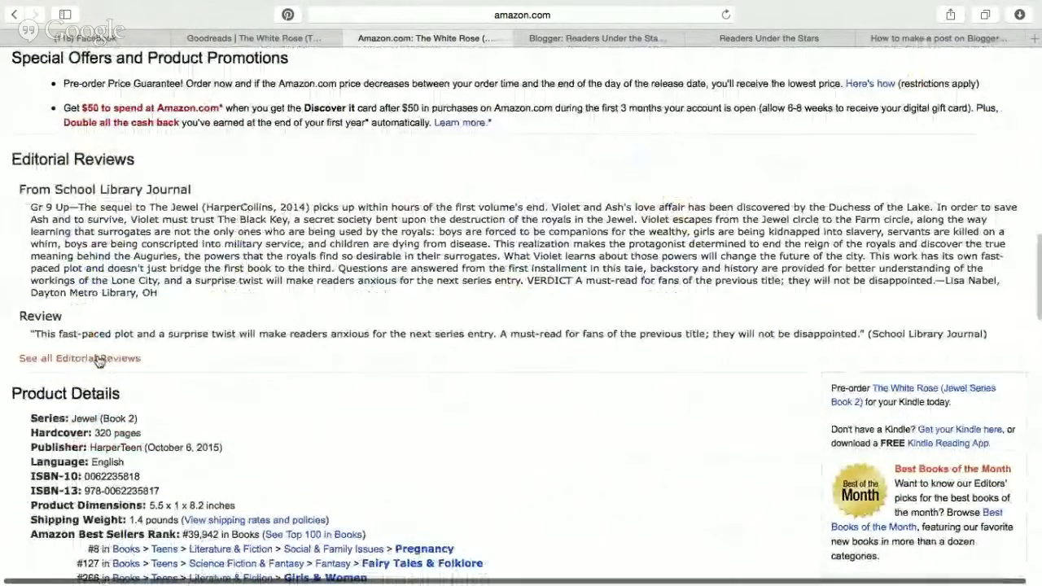
pyautogui.scroll(-15, 242, 365)
pyautogui.scroll(-5, 242, 365)
pyautogui.scroll(15, 242, 365)
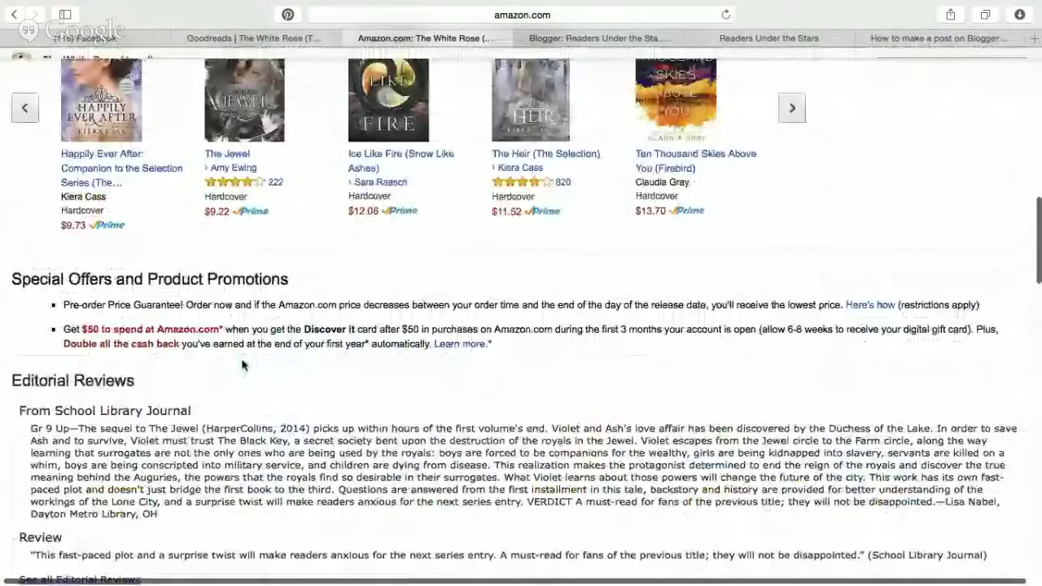
pyautogui.scroll(10, 242, 365)
pyautogui.scroll(-12, 242, 365)
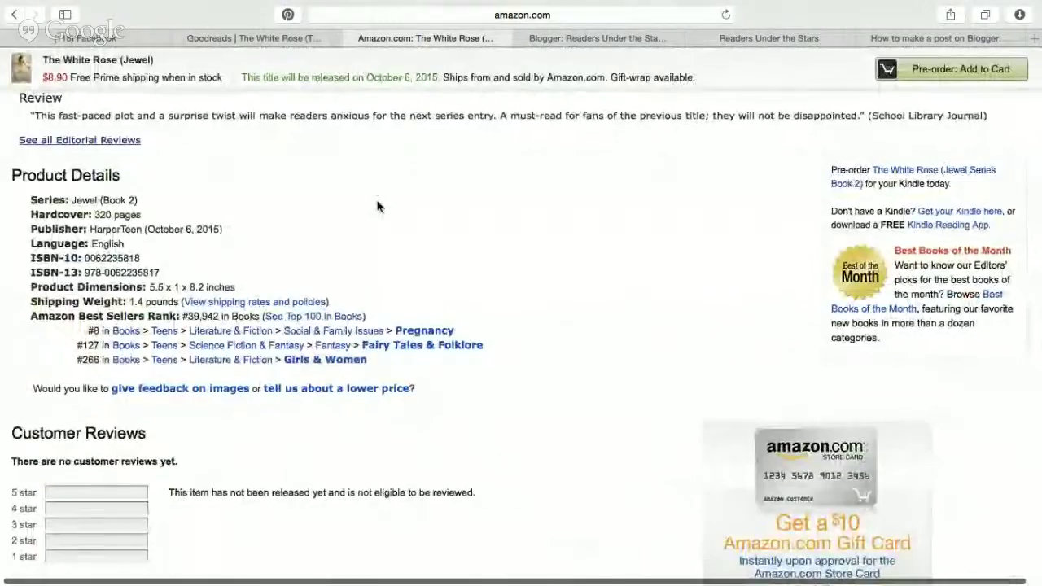
pyautogui.scroll(5, 377, 205)
pyautogui.scroll(-6, 377, 202)
pyautogui.scroll(5, 377, 202)
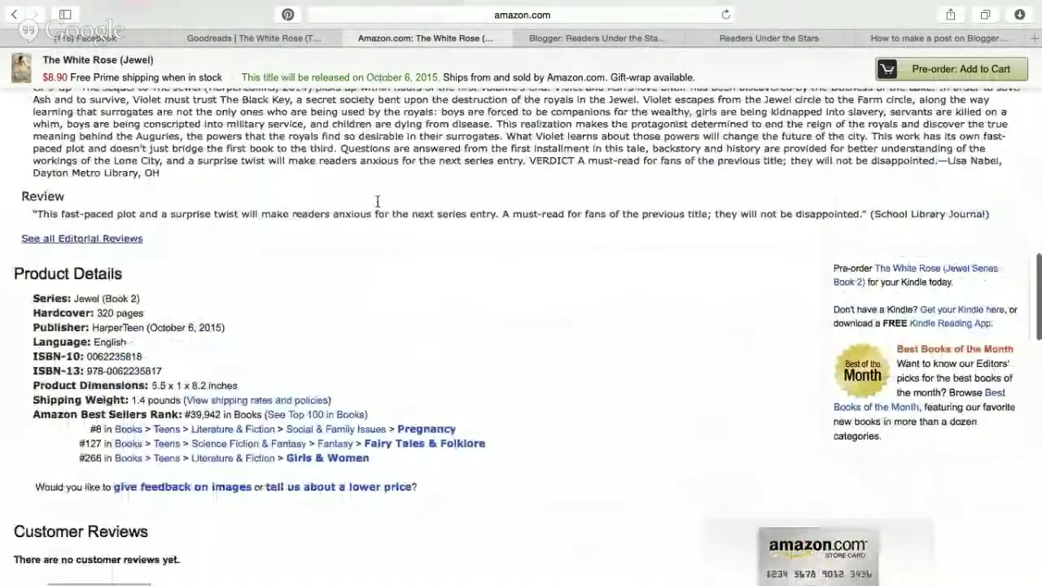
pyautogui.click(107, 335)
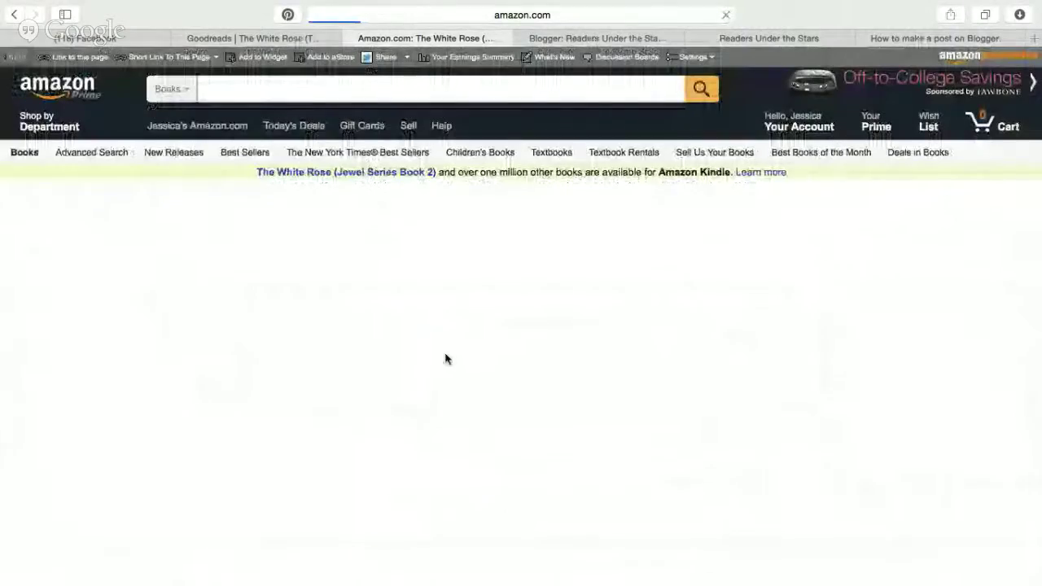
# Copy the About the Author paragraph and go back to the Blogger editor.
pyautogui.scroll(10, 445, 358)
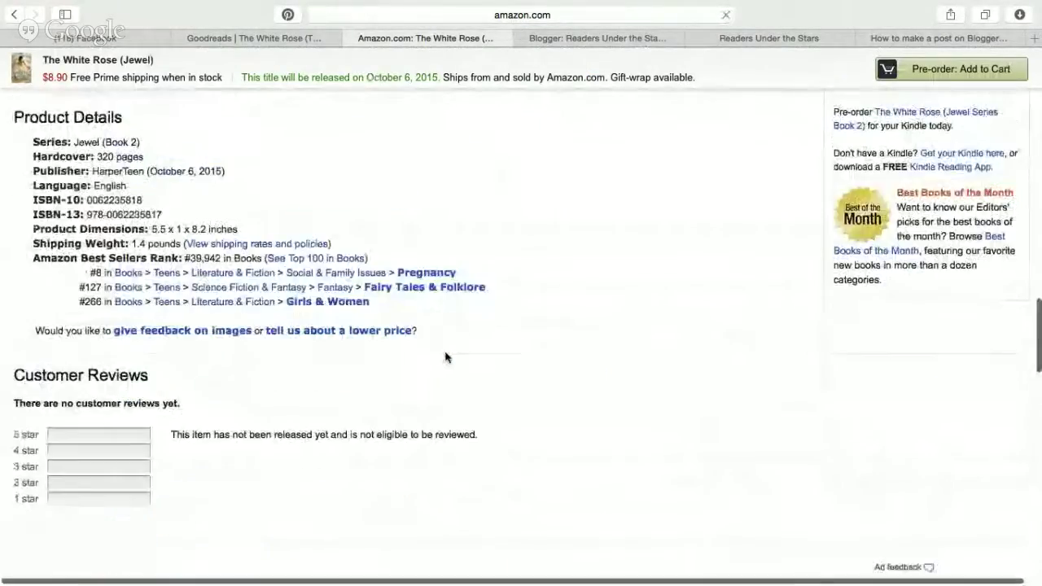
pyautogui.moveTo(247, 352); pyautogui.dragTo(35, 334)
pyautogui.hotkey('ctrl', 'c')
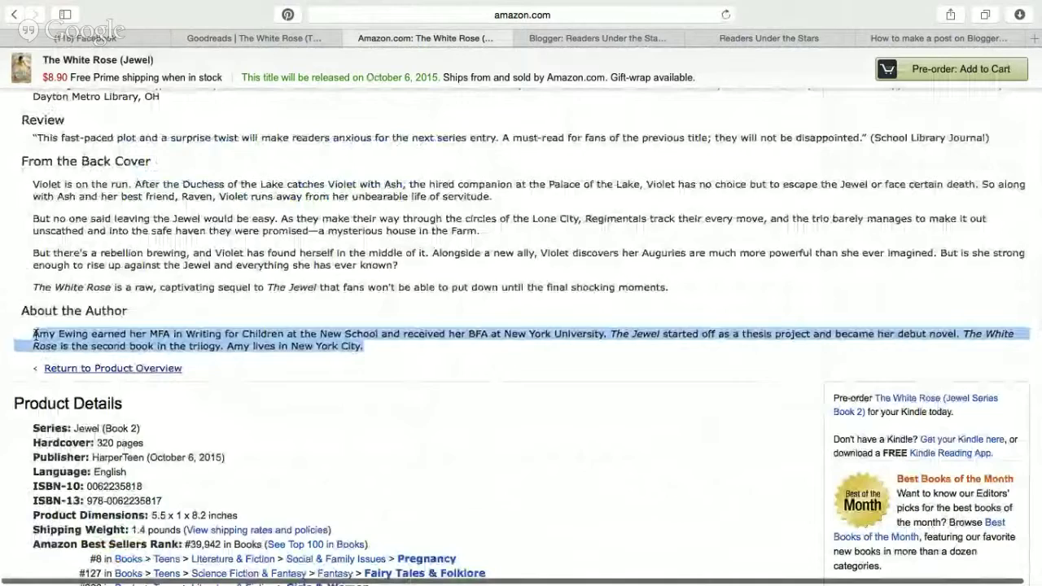
pyautogui.click(348, 262)
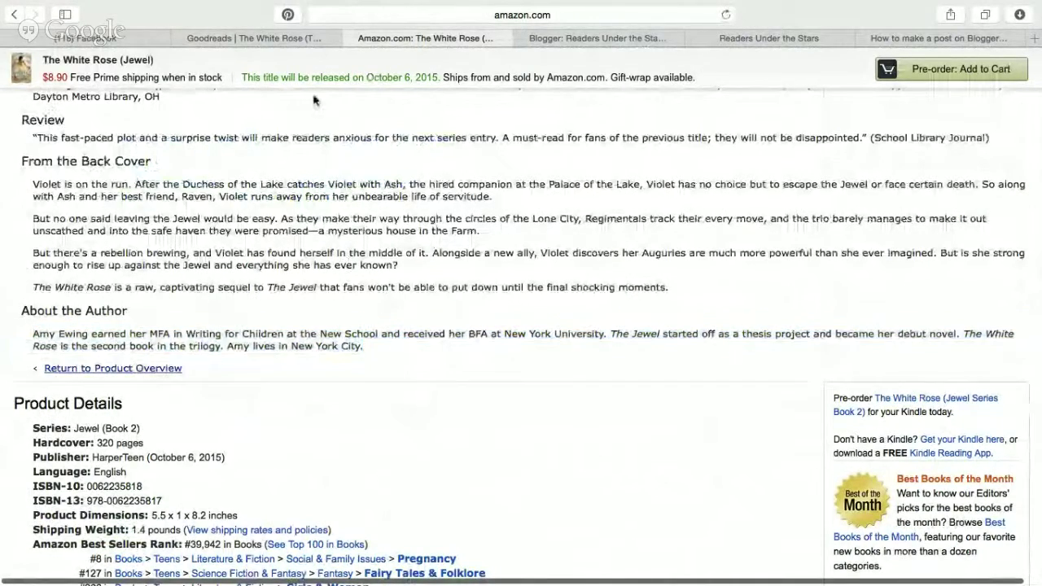
pyautogui.click(607, 34)
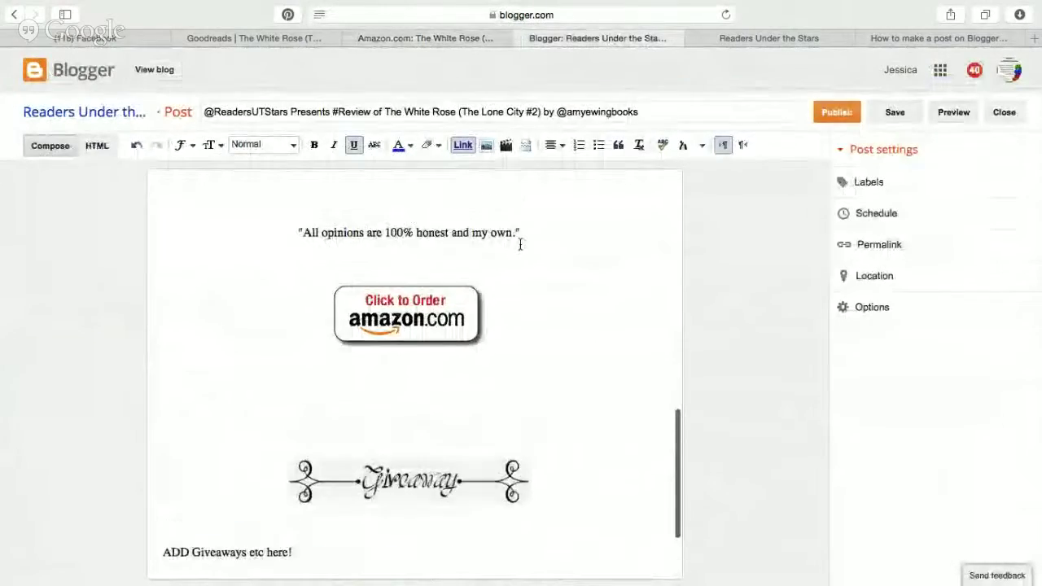
# Paste the author bio under About the Author and give the heading an orange highlight.
pyautogui.scroll(-5, 521, 244)
pyautogui.click(422, 399)
pyautogui.hotkey('ctrl', 'v')
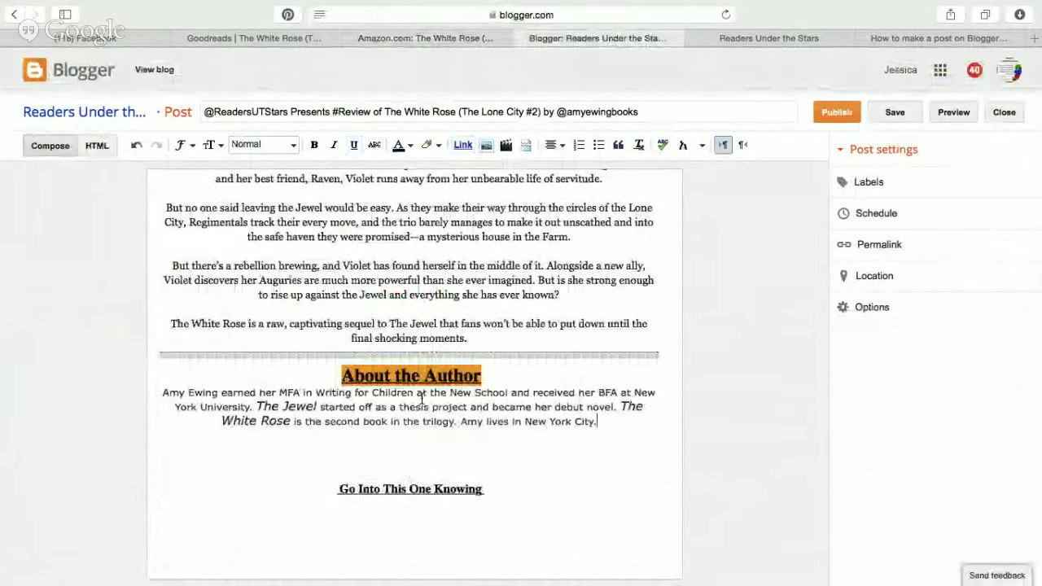
pyautogui.moveTo(485, 372); pyautogui.dragTo(341, 376)
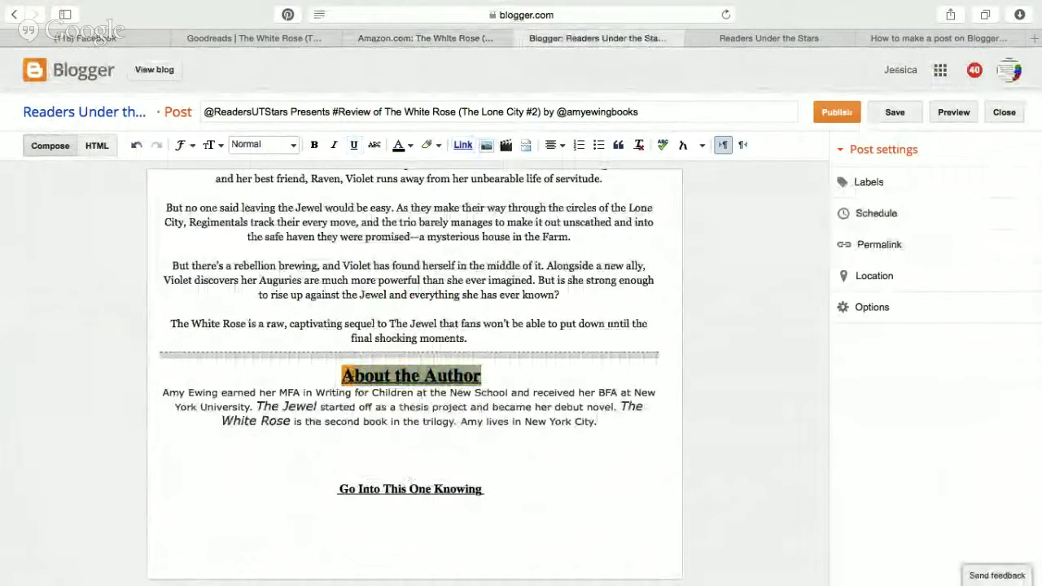
pyautogui.click(430, 145)
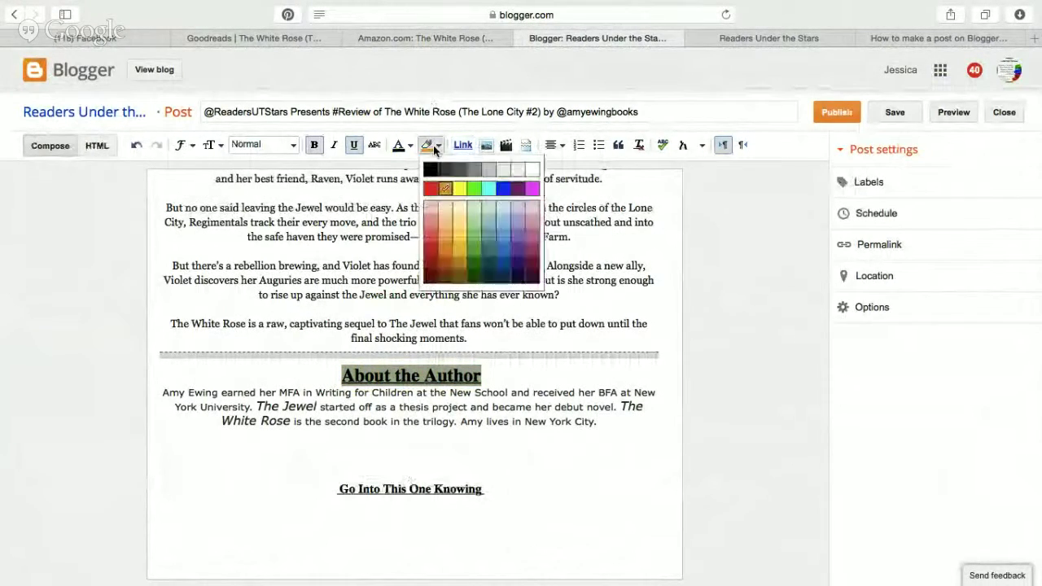
pyautogui.click(593, 298)
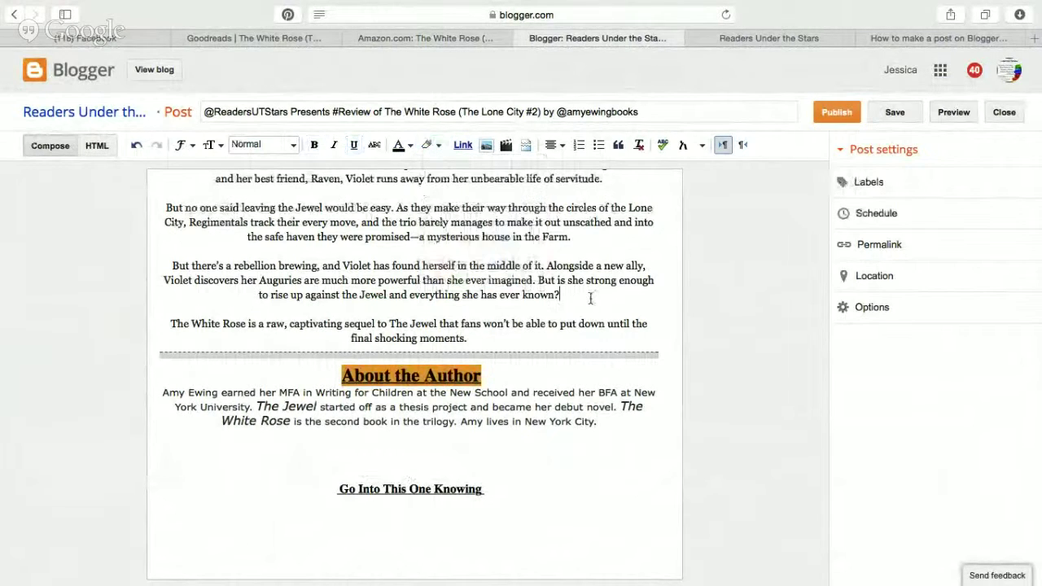
# Start inserting an image below the author bio.
pyautogui.scroll(5, 581, 391)
pyautogui.scroll(-10, 580, 391)
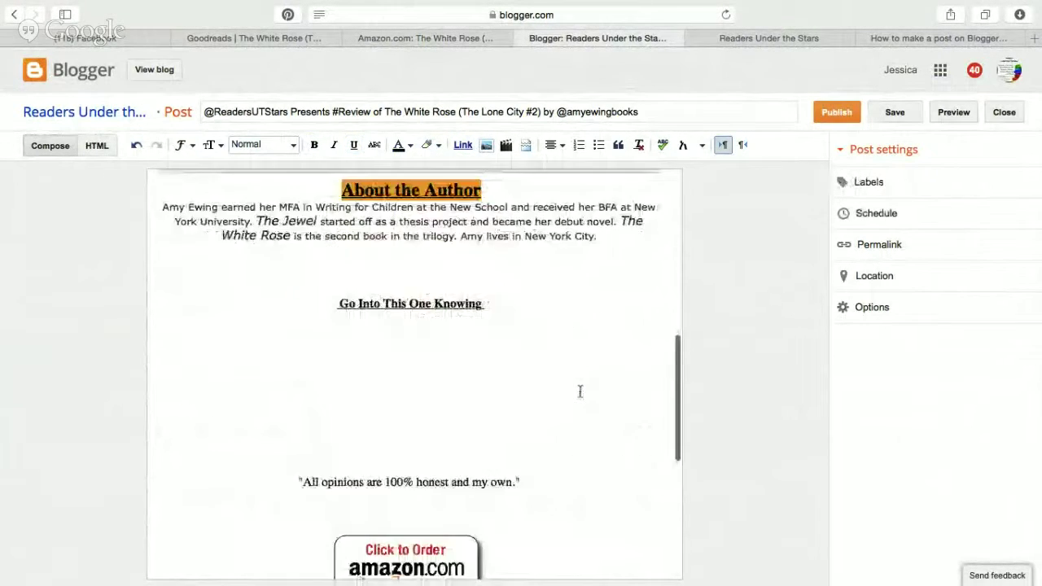
pyautogui.scroll(3, 581, 399)
pyautogui.click(428, 314)
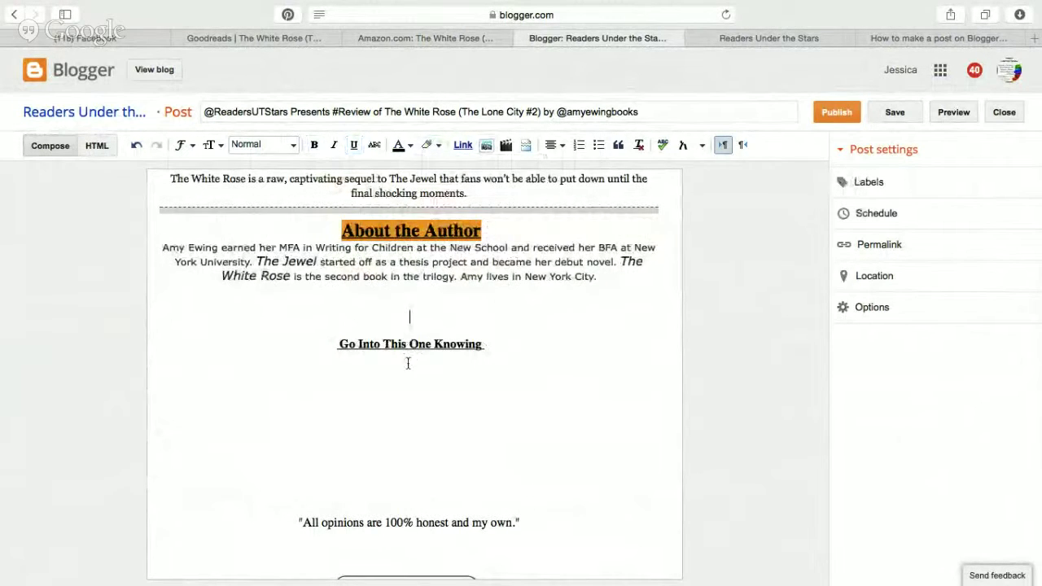
pyautogui.click(488, 148)
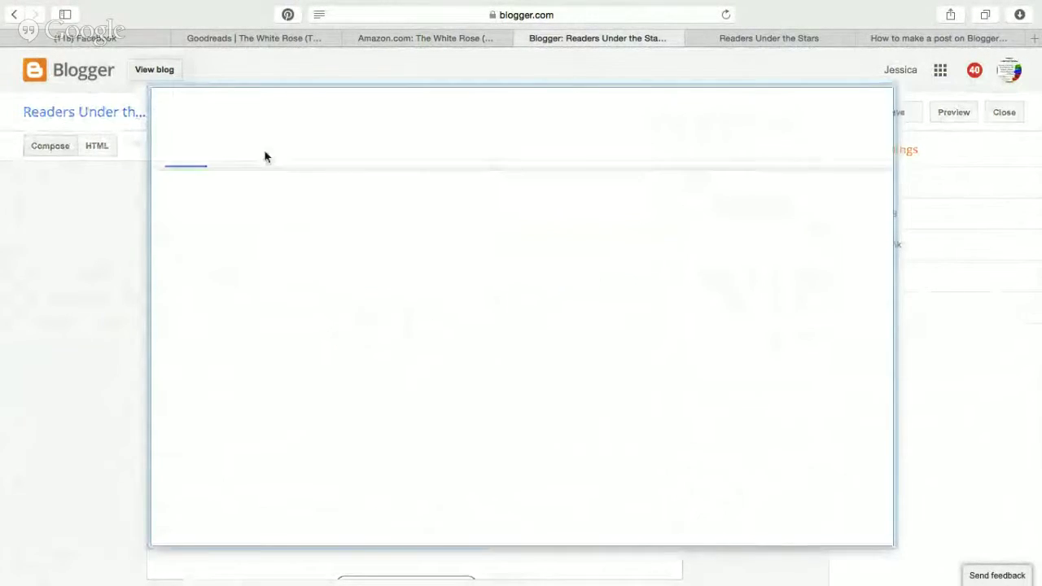
# Add the three handwritten signature images from this blog's uploaded images.
pyautogui.click(275, 154)
pyautogui.scroll(-10, 408, 419)
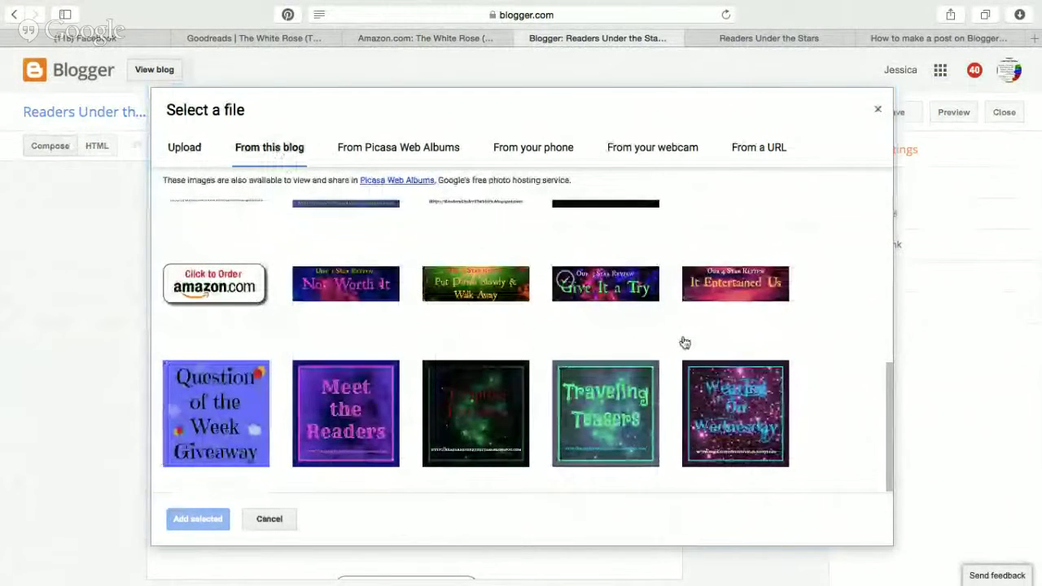
pyautogui.scroll(8, 462, 329)
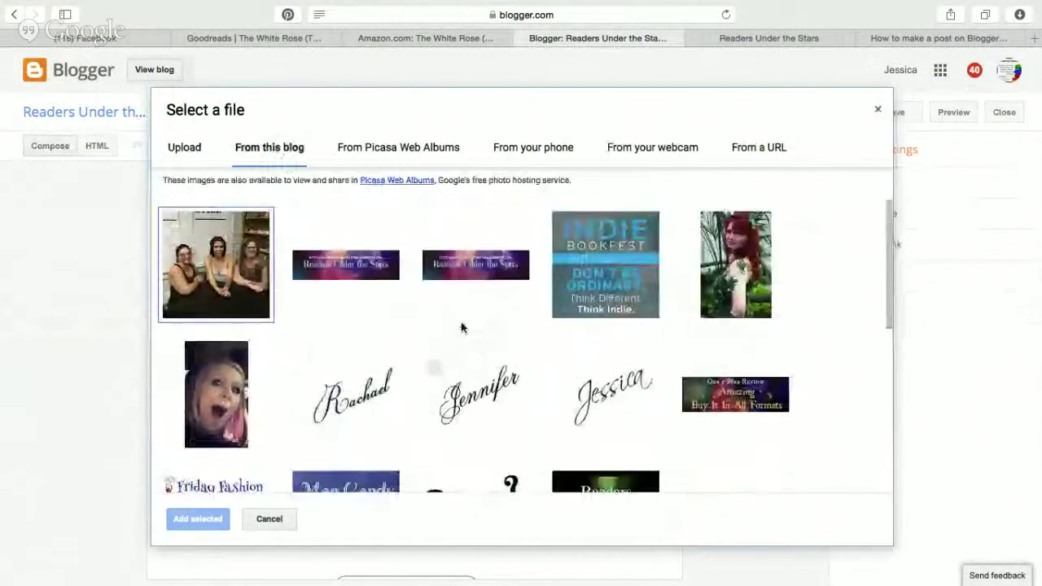
pyautogui.scroll(-3, 463, 329)
pyautogui.scroll(-5, 727, 335)
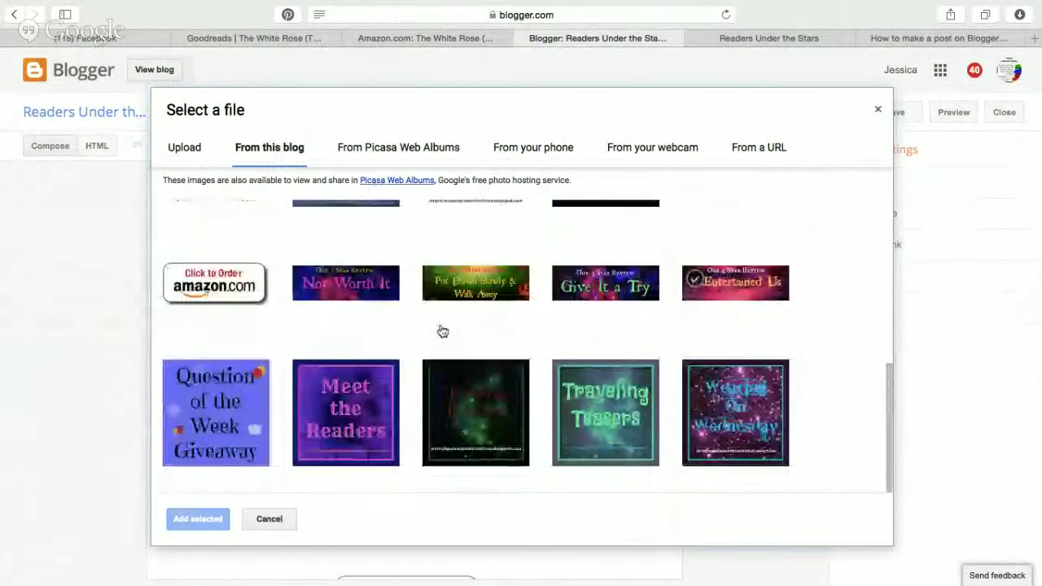
pyautogui.scroll(8, 684, 337)
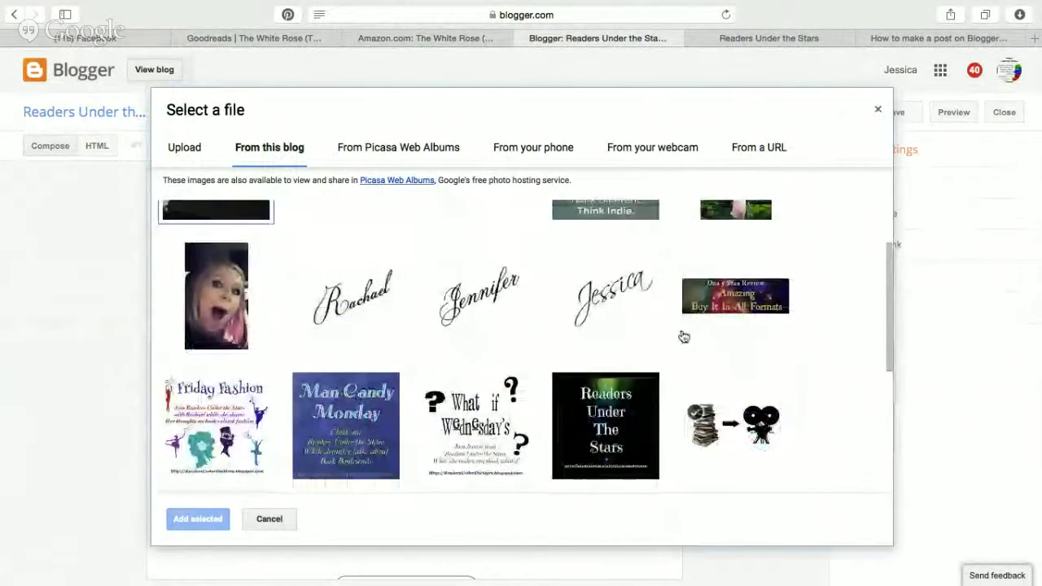
pyautogui.click(337, 299)
pyautogui.click(441, 311)
pyautogui.click(606, 315)
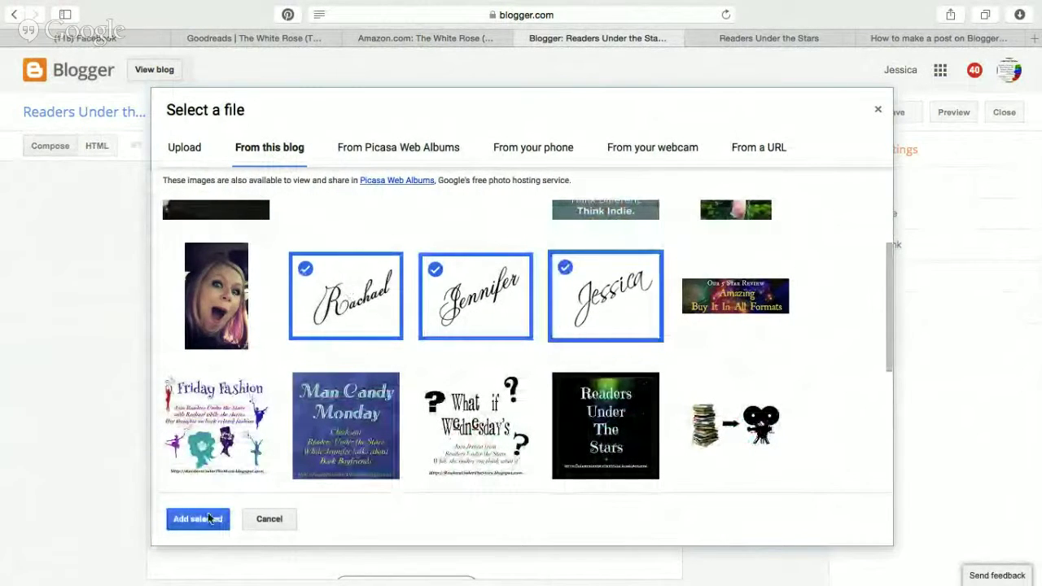
pyautogui.click(199, 519)
# Insert a blank line above the signature images.
pyautogui.scroll(-3, 547, 420)
pyautogui.scroll(1, 489, 342)
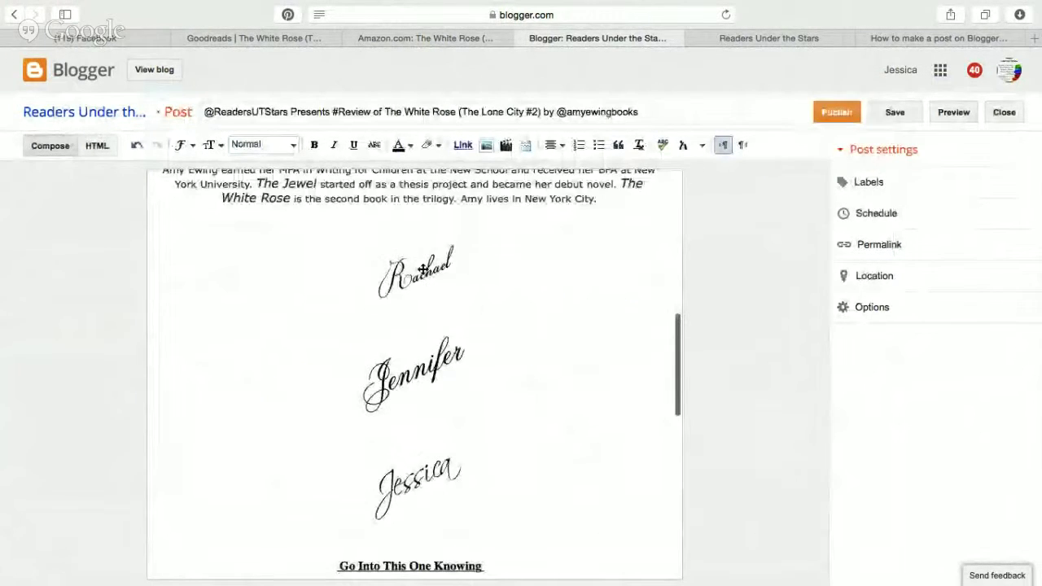
pyautogui.click(423, 270)
pyautogui.click(417, 221)
pyautogui.press('Return')
pyautogui.press('Return')
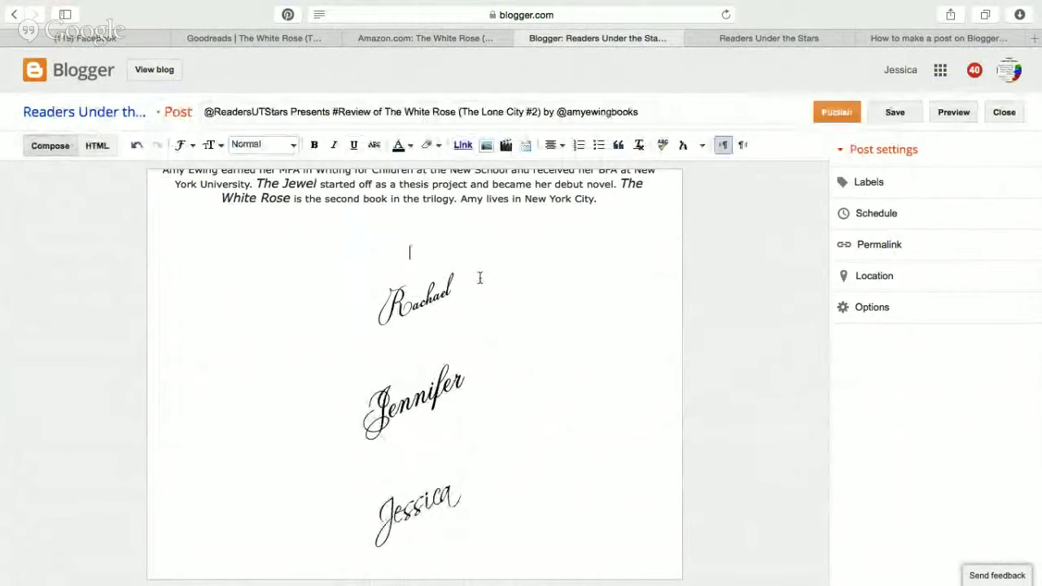
pyautogui.scroll(-7, 481, 281)
pyautogui.scroll(2, 489, 358)
pyautogui.click(405, 216)
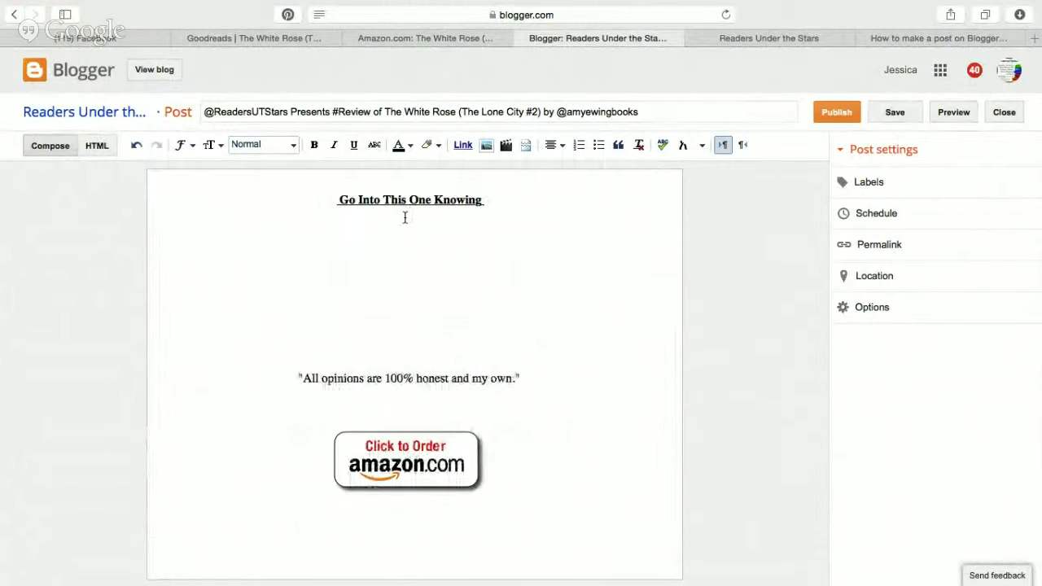
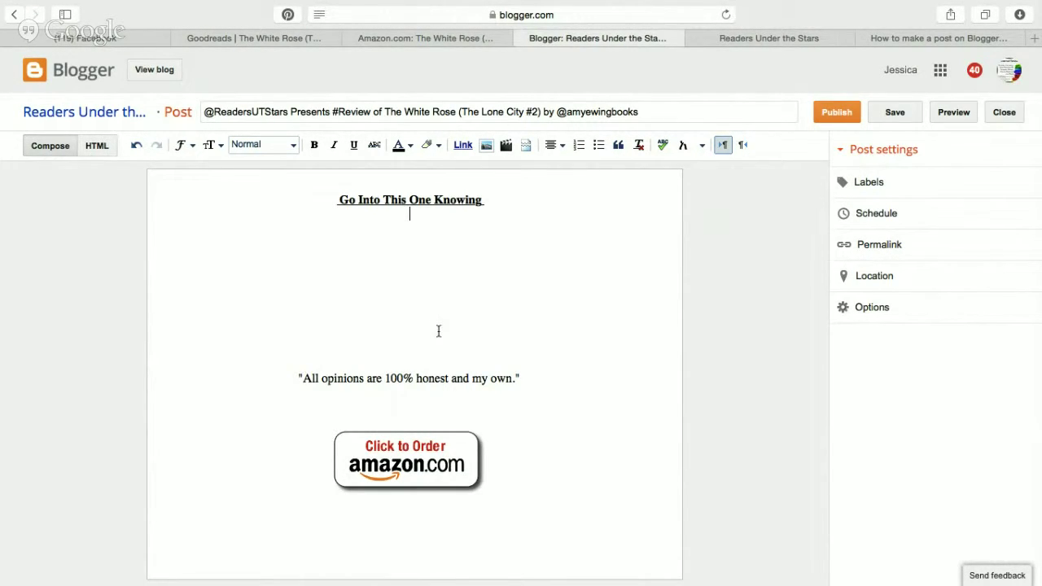
# Check the Giveaway section at the end of the post, then view The White Rose's Amazon page.
pyautogui.scroll(-7, 438, 330)
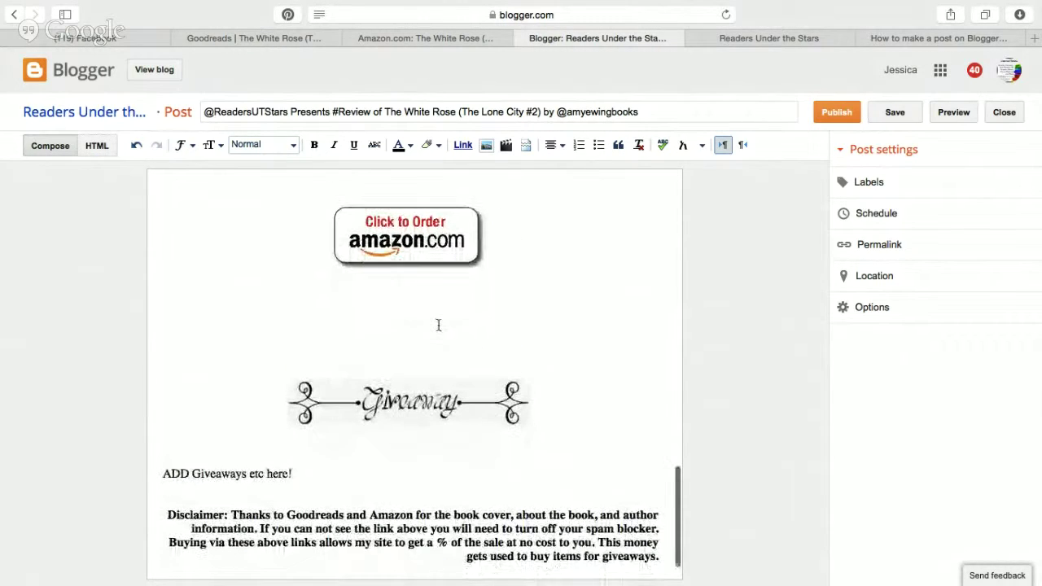
pyautogui.moveTo(321, 428); pyautogui.dragTo(270, 283)
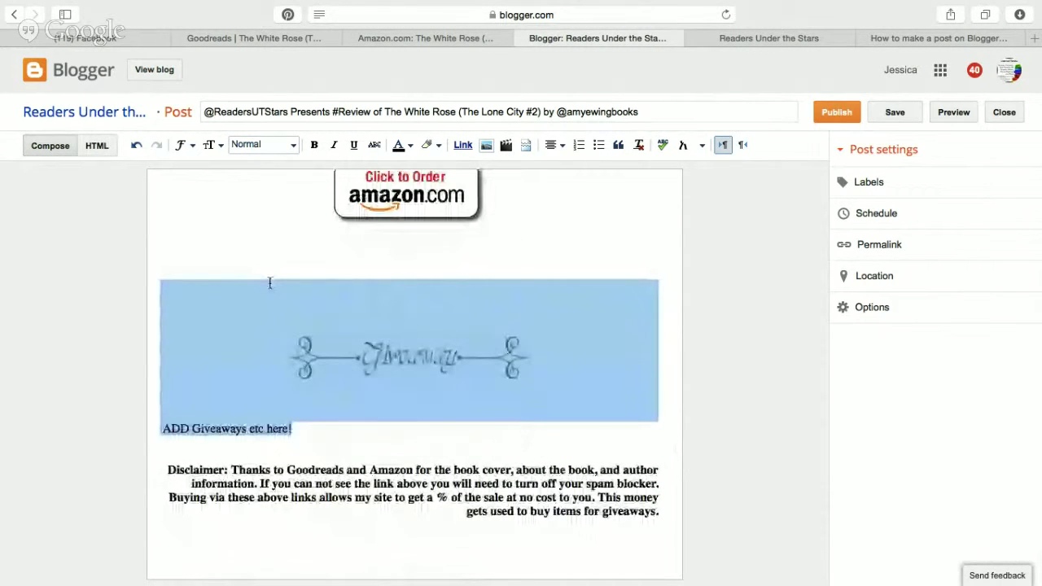
pyautogui.click(374, 446)
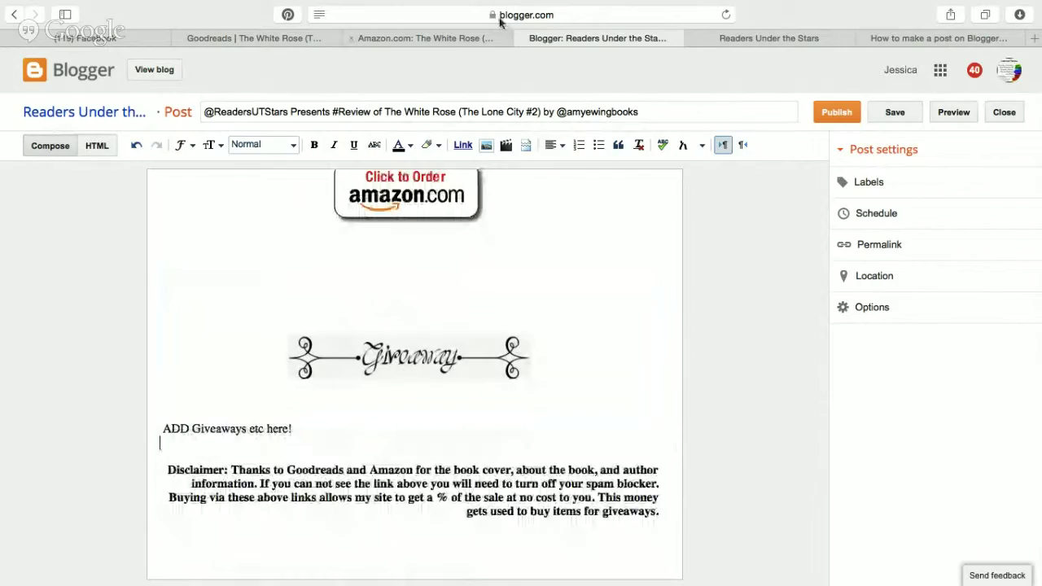
pyautogui.click(423, 39)
pyautogui.scroll(-10, 500, 320)
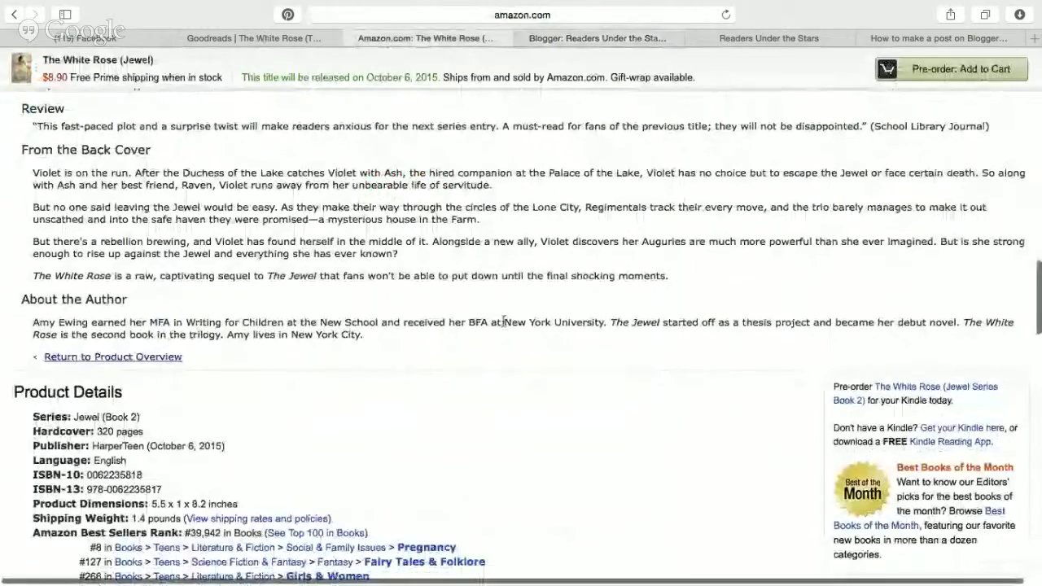
# Look at The Jewel's Kindle edition on Amazon, then close Amazon and return to Blogger.
pyautogui.scroll(12, 503, 325)
pyautogui.scroll(8, 503, 324)
pyautogui.scroll(-5, 505, 323)
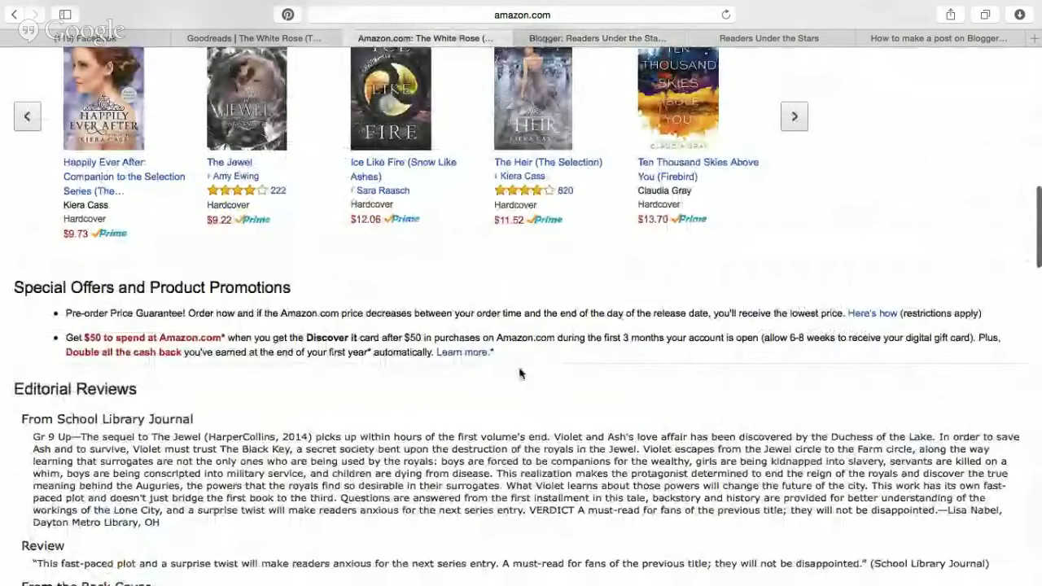
pyautogui.click(236, 162)
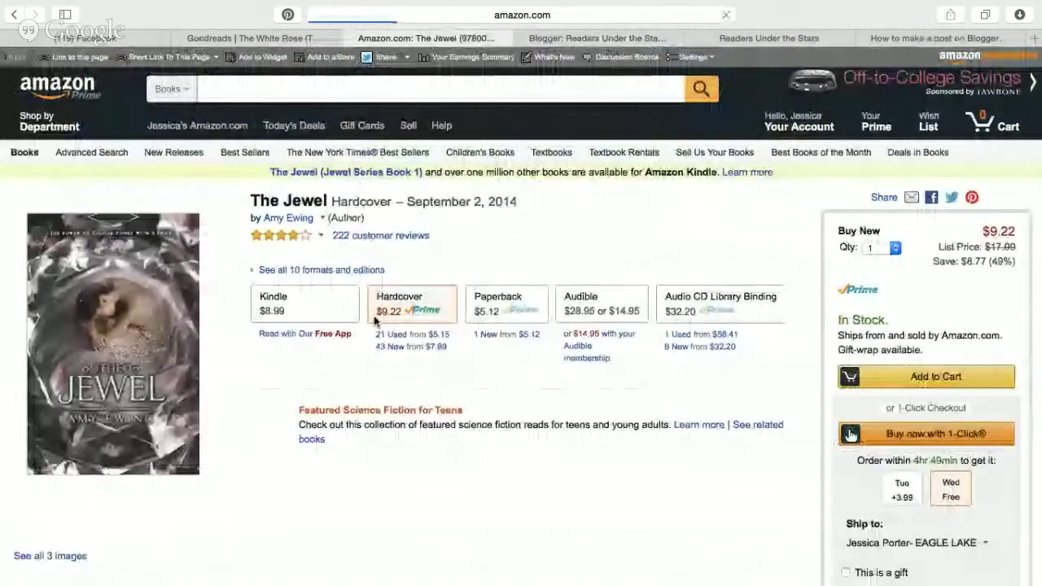
pyautogui.scroll(-1, 350, 301)
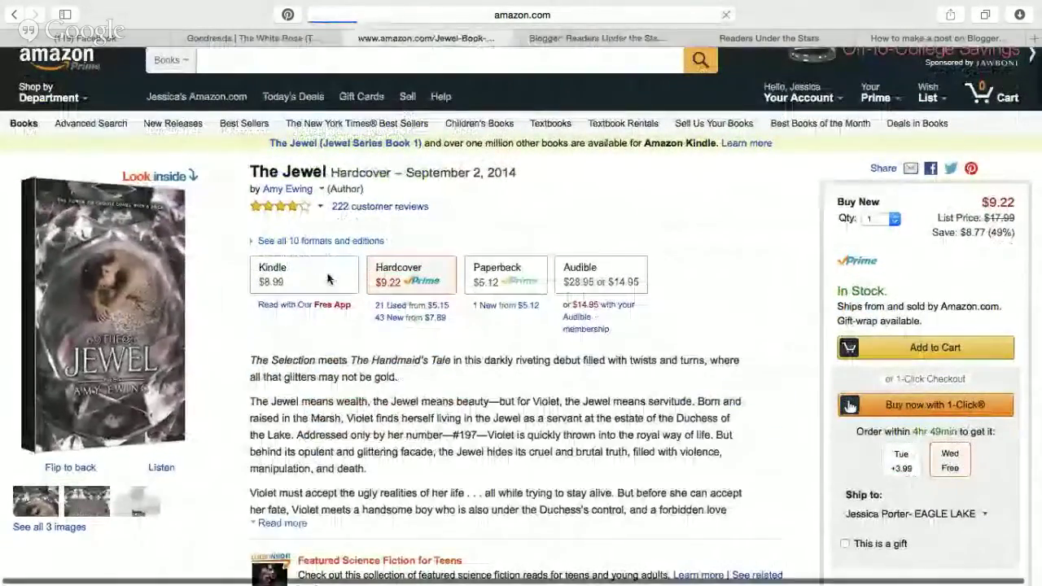
pyautogui.click(329, 278)
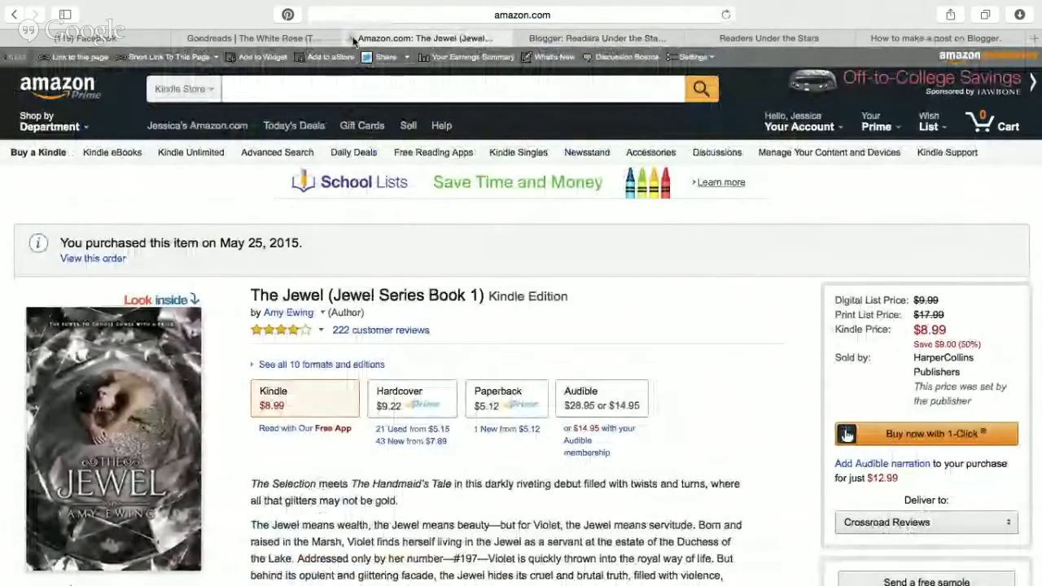
pyautogui.click(349, 38)
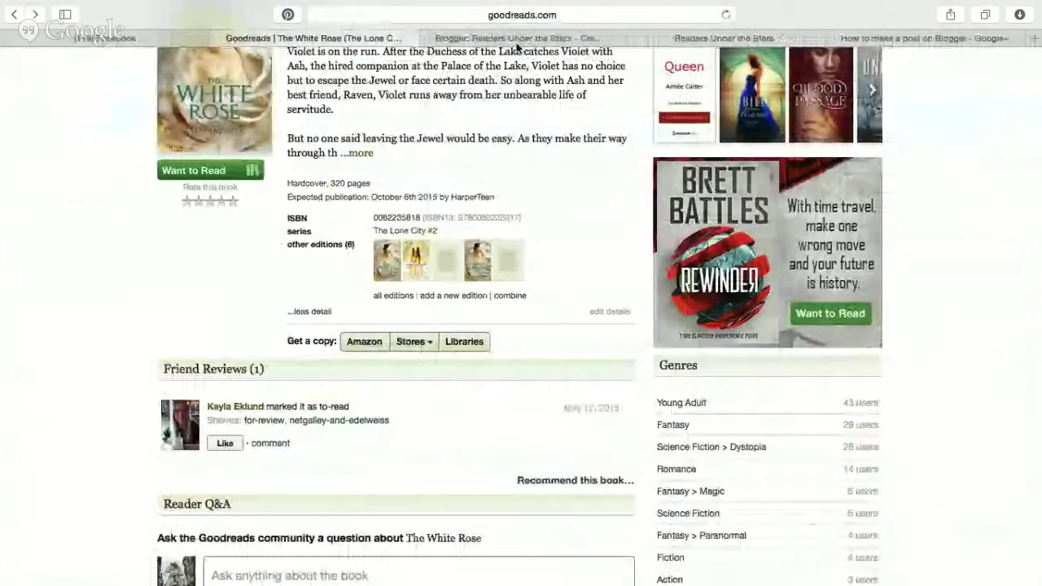
pyautogui.click(516, 40)
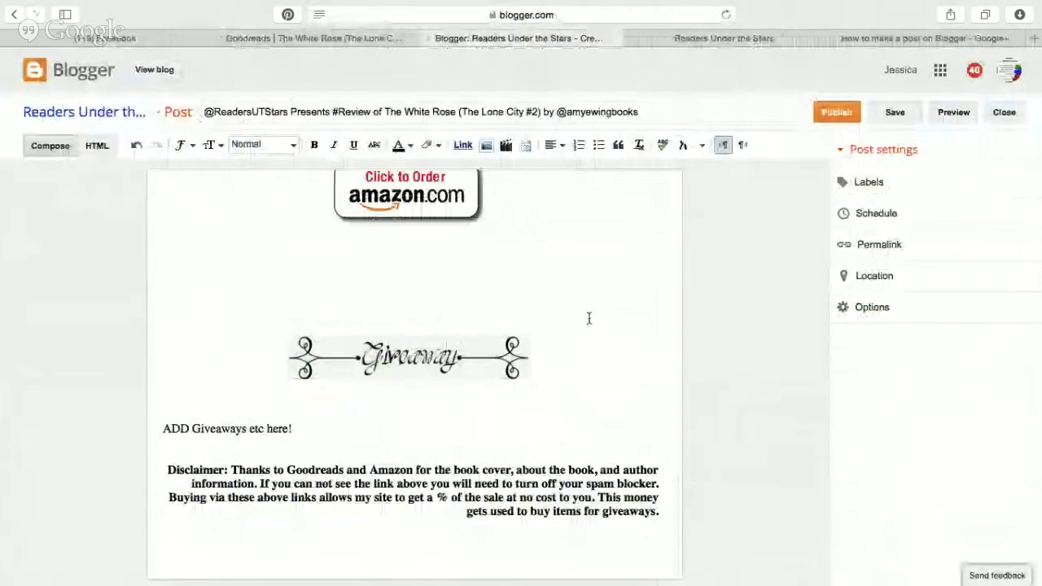
# Add the Teen and Review labels to the post.
pyautogui.scroll(15, 589, 318)
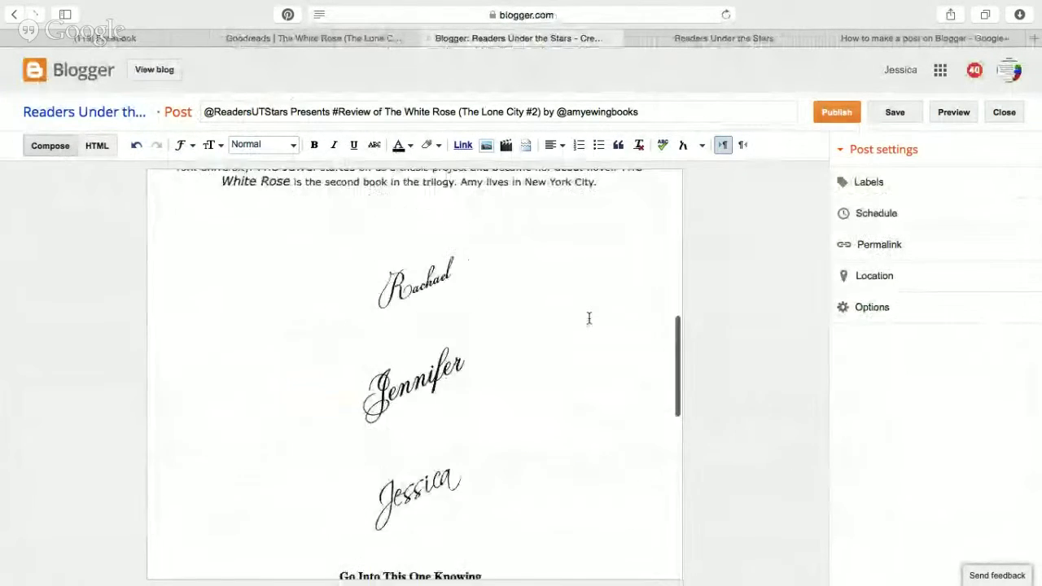
pyautogui.scroll(-15, 588, 318)
pyautogui.scroll(13, 589, 317)
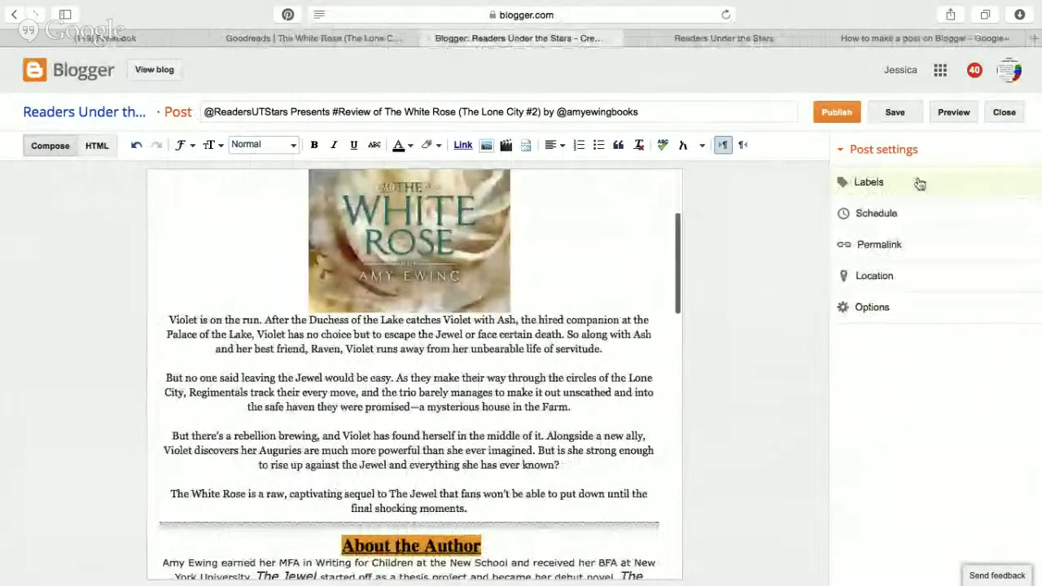
pyautogui.click(933, 184)
pyautogui.write('Teen')
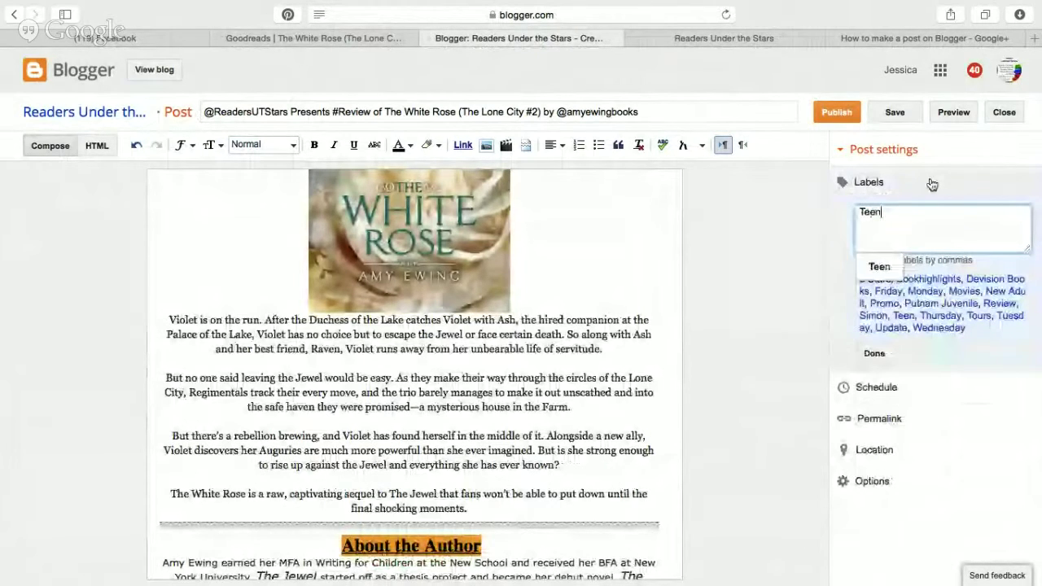
pyautogui.click(868, 268)
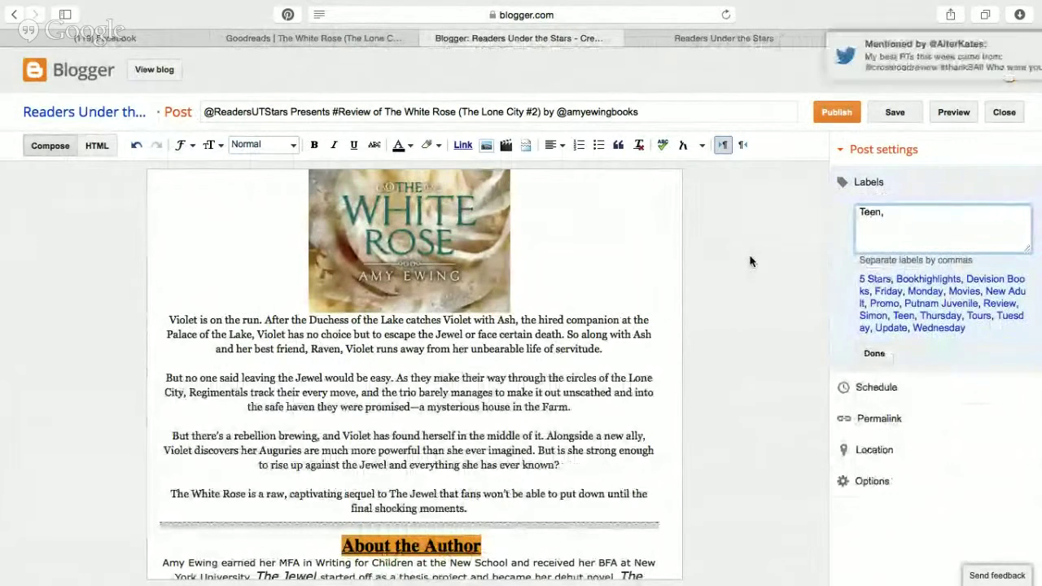
pyautogui.write('Revie')
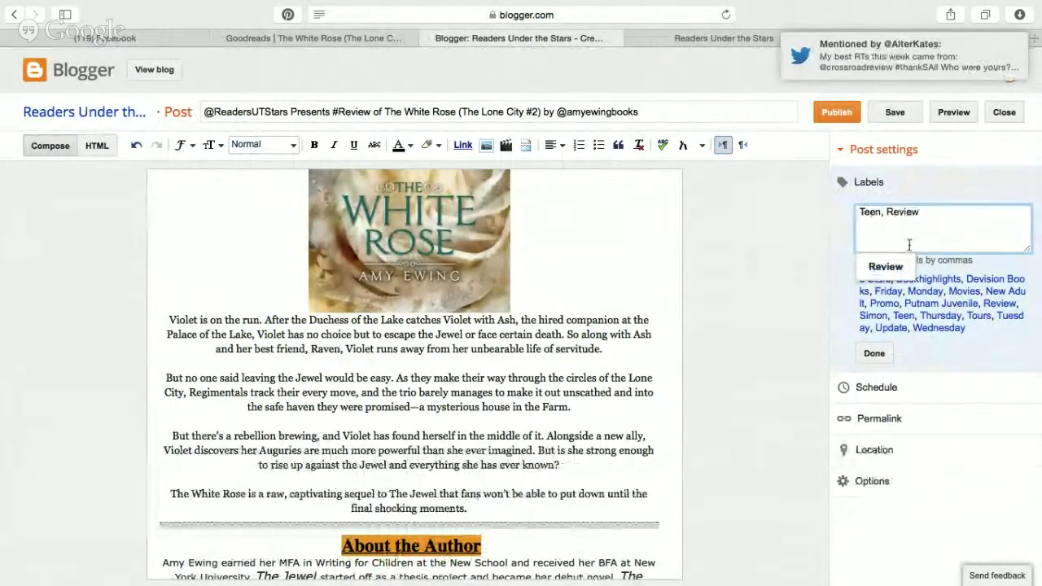
pyautogui.write('w')
pyautogui.click(896, 267)
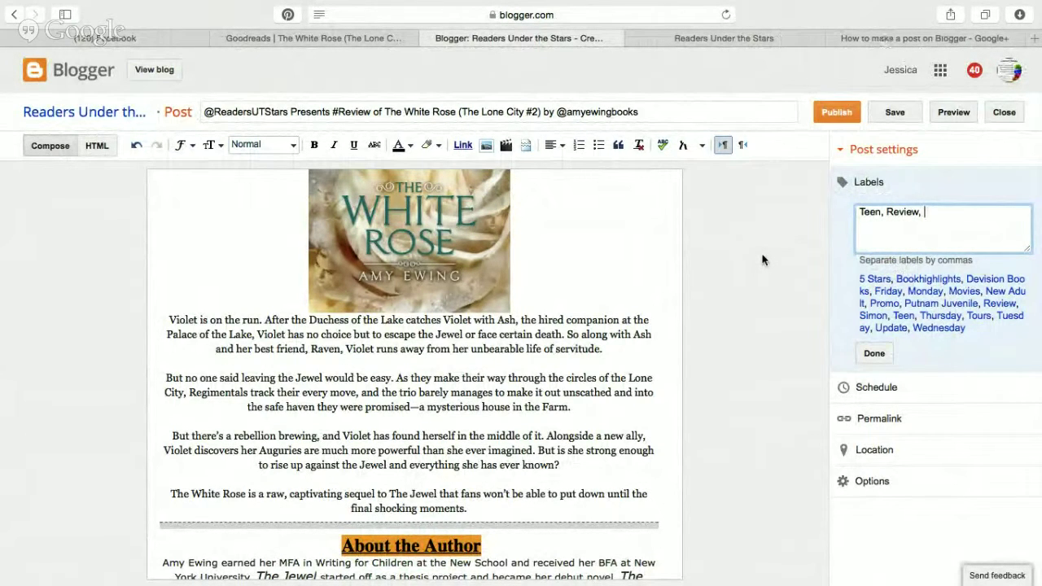
pyautogui.write('5')
# Confirm the publisher on Goodreads, then add the Hapercollins and 5 labels.
pyautogui.click(375, 36)
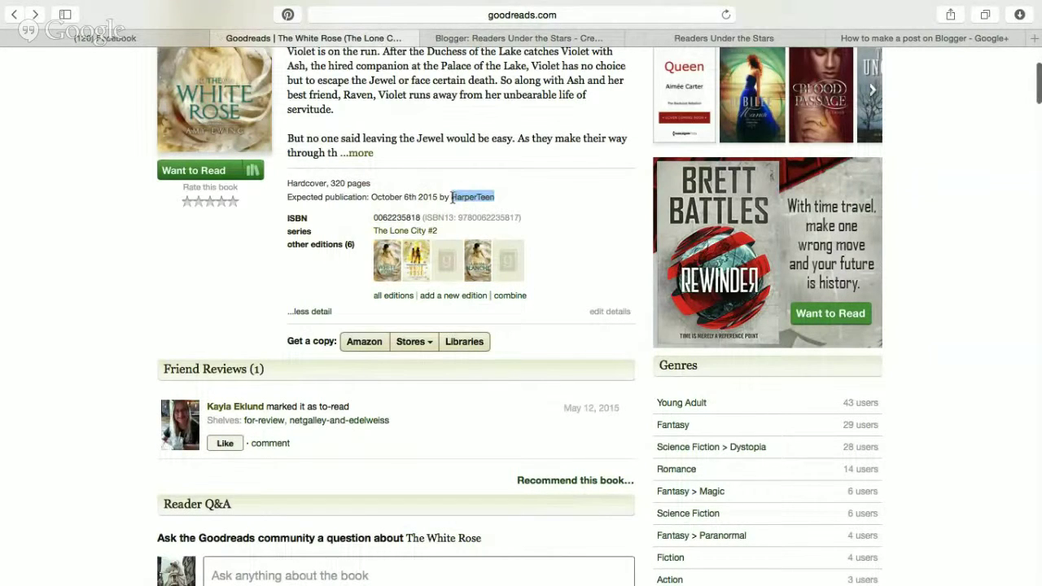
pyautogui.click(574, 38)
pyautogui.write('Ha')
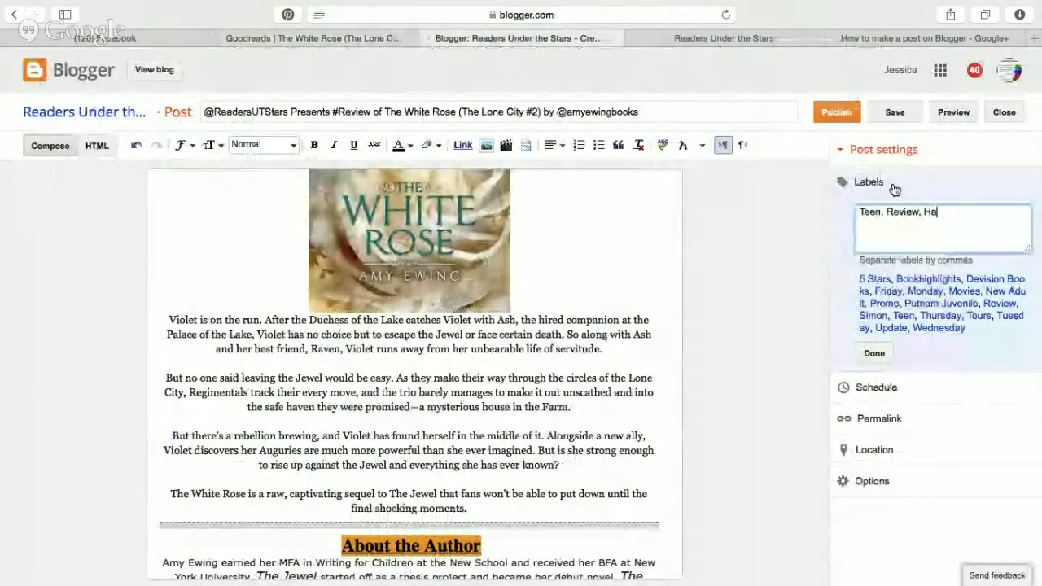
pyautogui.write('percollins')
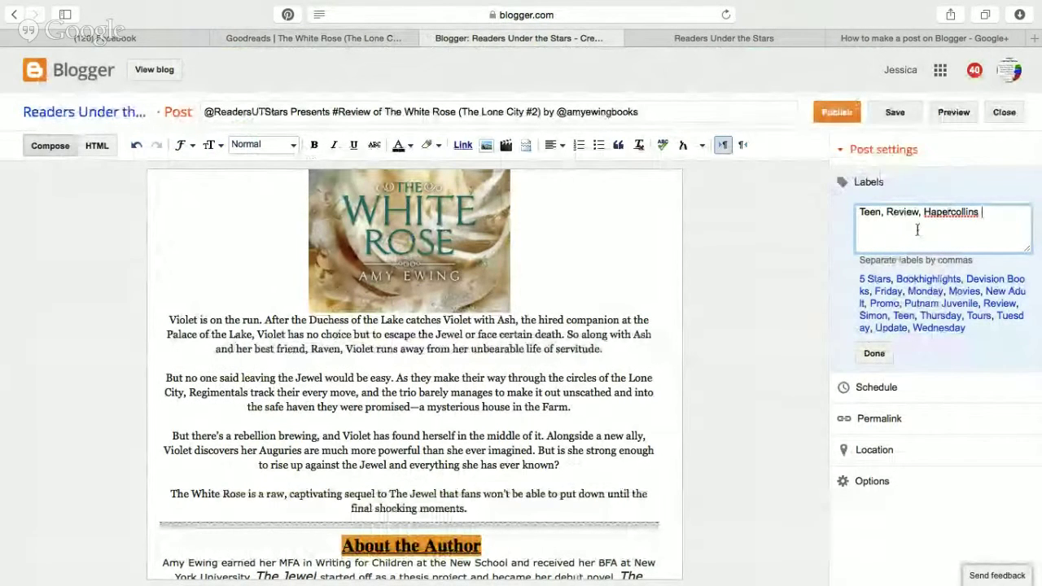
pyautogui.write(',')
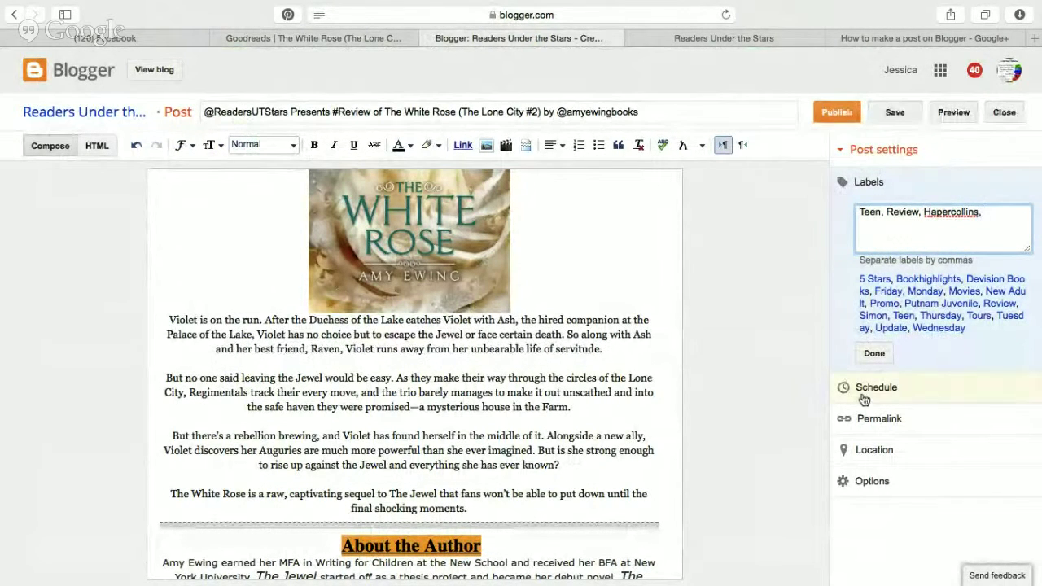
pyautogui.write('5')
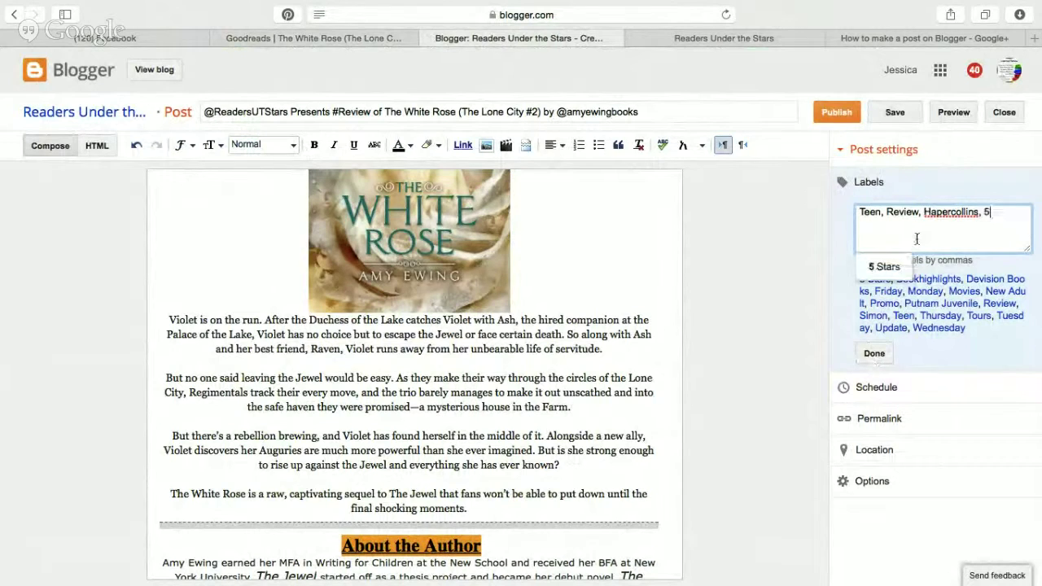
pyautogui.click(805, 317)
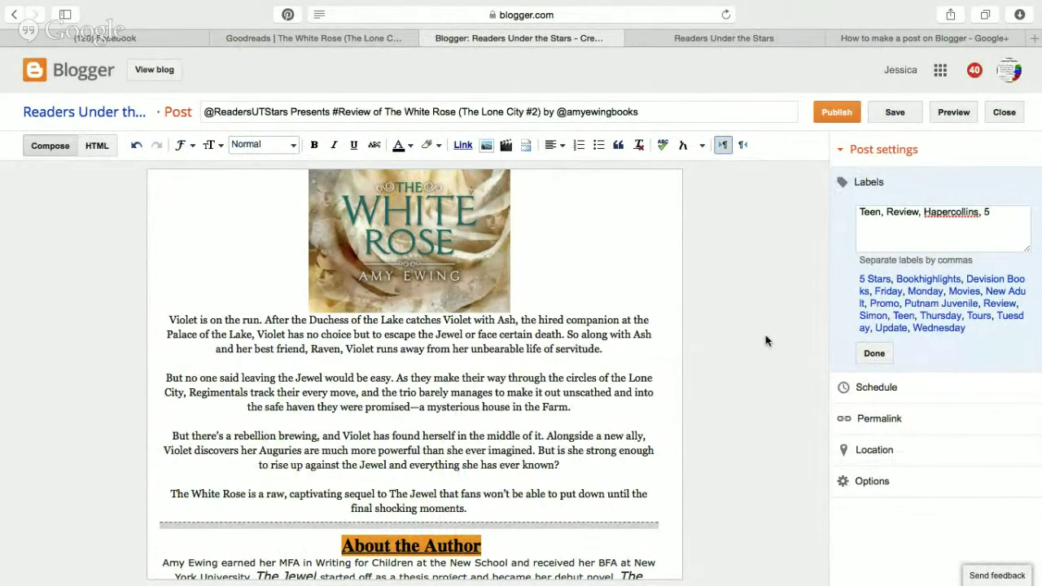
pyautogui.click(876, 355)
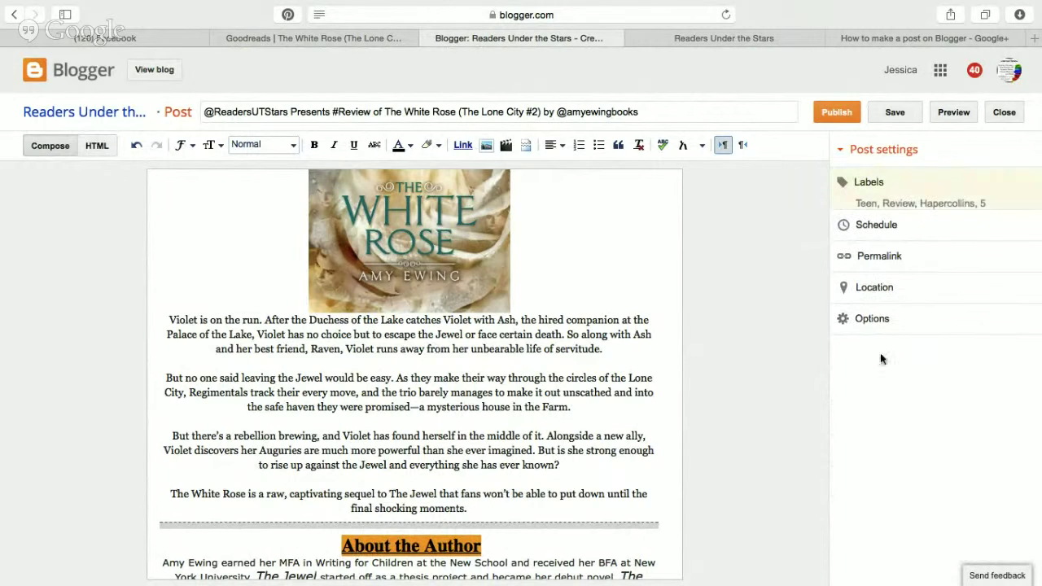
# Schedule the post to publish on Aug 14, 2015 at 2:30 AM.
pyautogui.click(876, 228)
pyautogui.click(858, 259)
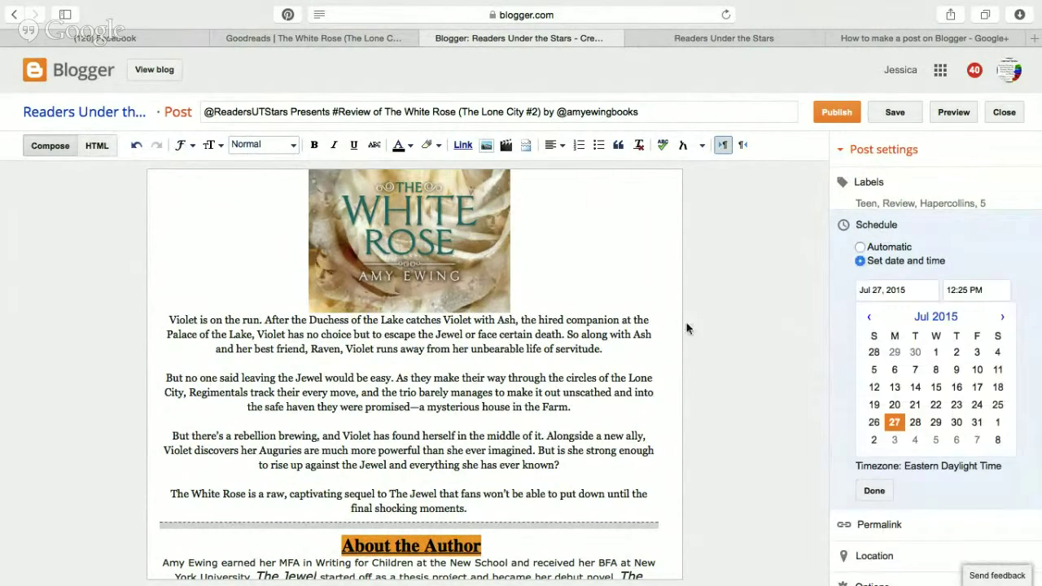
pyautogui.hotkey('ctrl', 'Left')
pyautogui.hotkey('ctrl', 'Right')
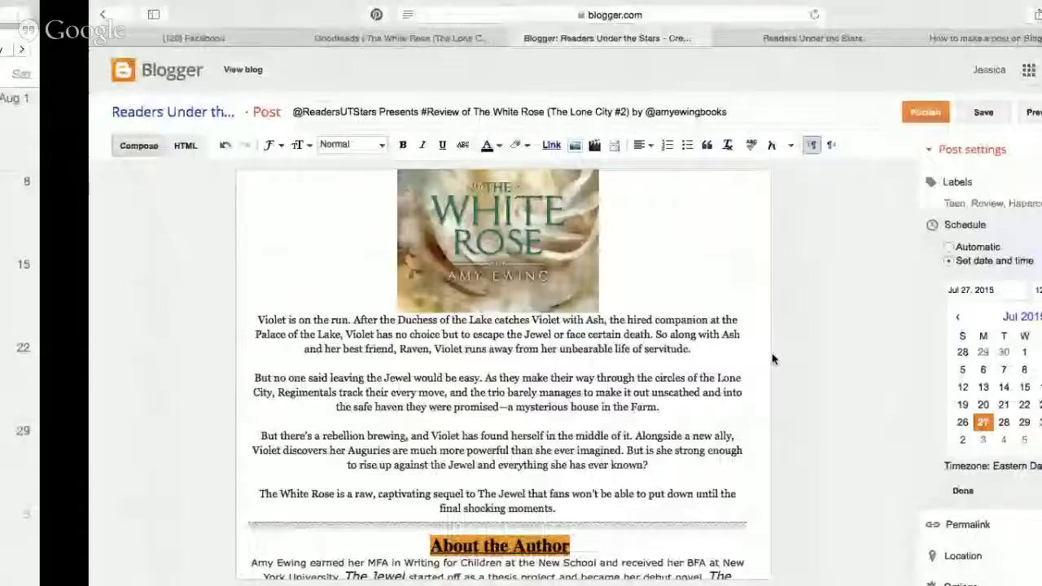
pyautogui.click(1002, 317)
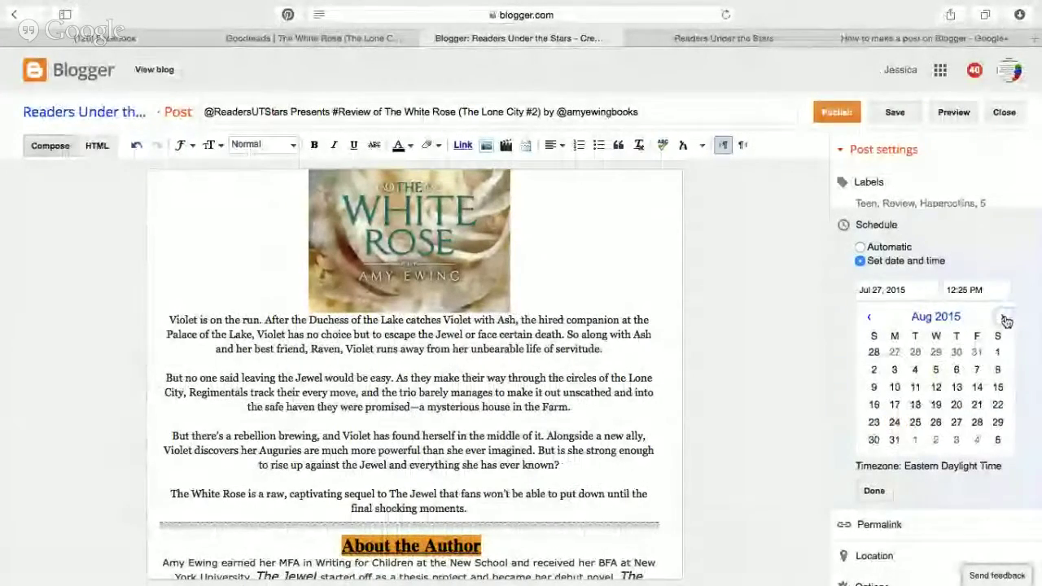
pyautogui.click(978, 388)
pyautogui.click(992, 451)
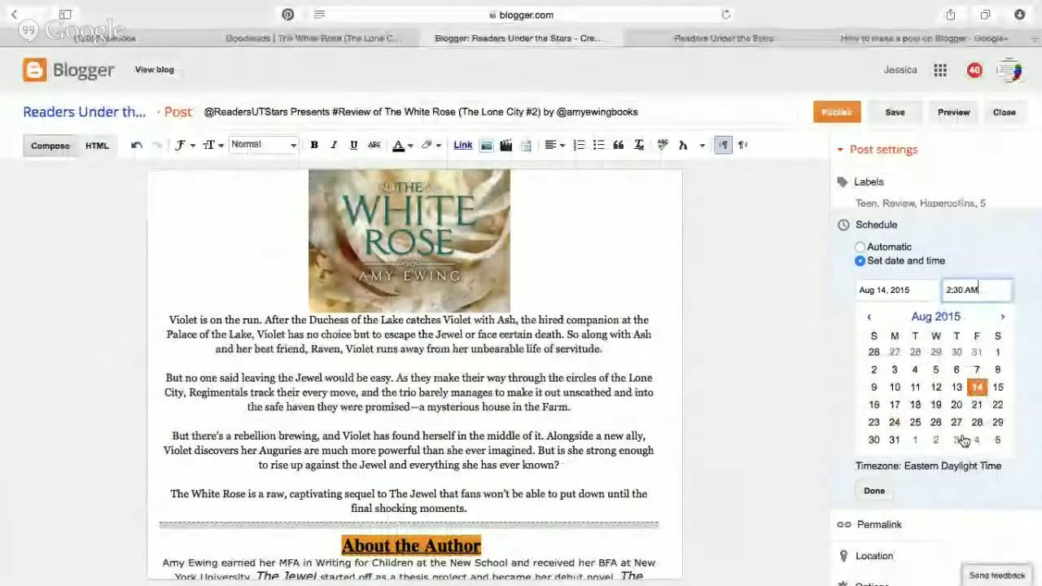
pyautogui.click(873, 490)
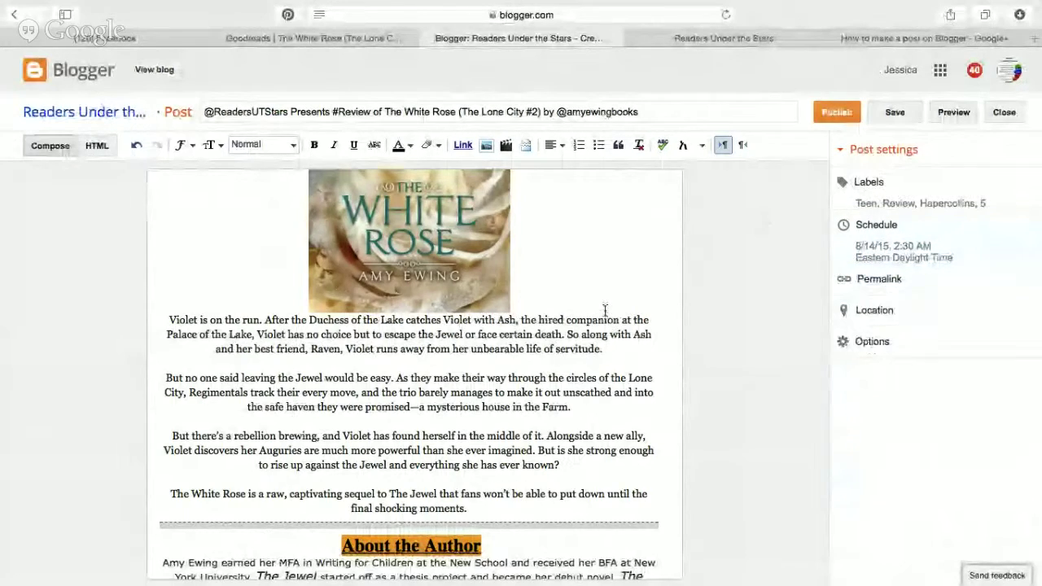
# Close the post editor to return to the All posts list.
pyautogui.scroll(-3, 513, 356)
pyautogui.scroll(-5, 512, 356)
pyautogui.scroll(15, 513, 356)
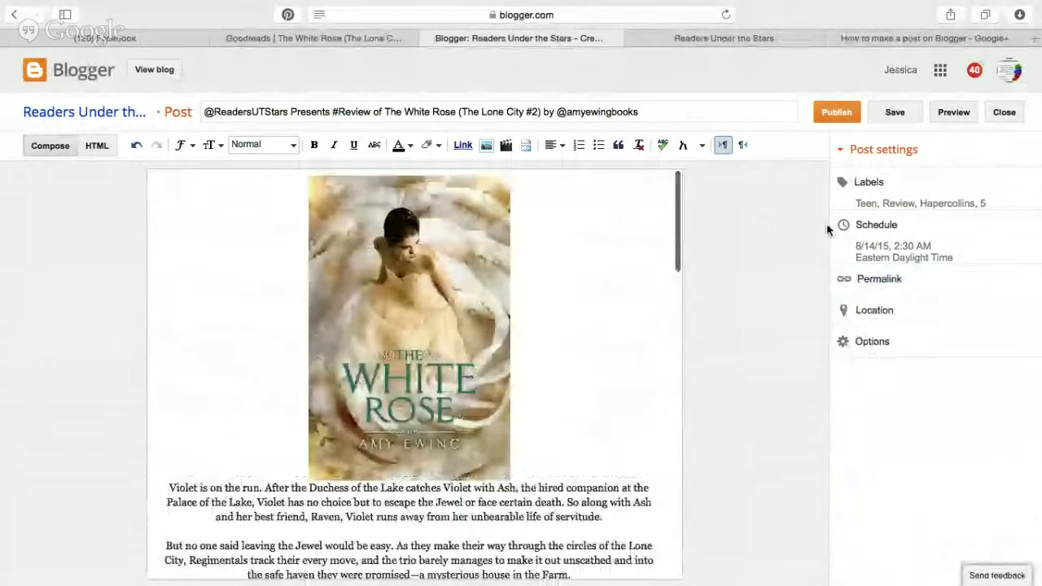
pyautogui.click(1005, 114)
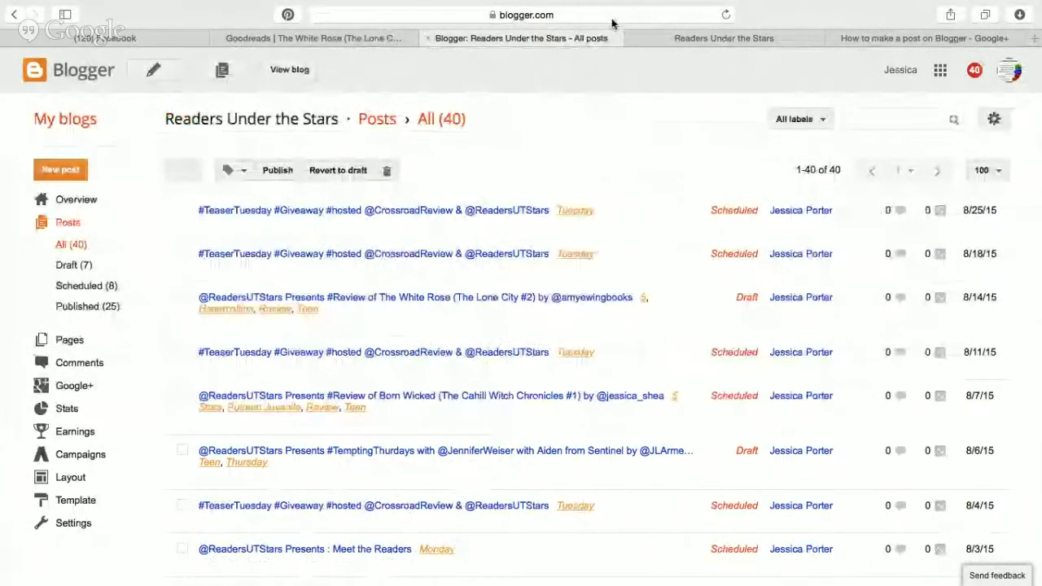
# Open the blog's Memes page and scroll down to the Tuesday memes.
pyautogui.click(856, 39)
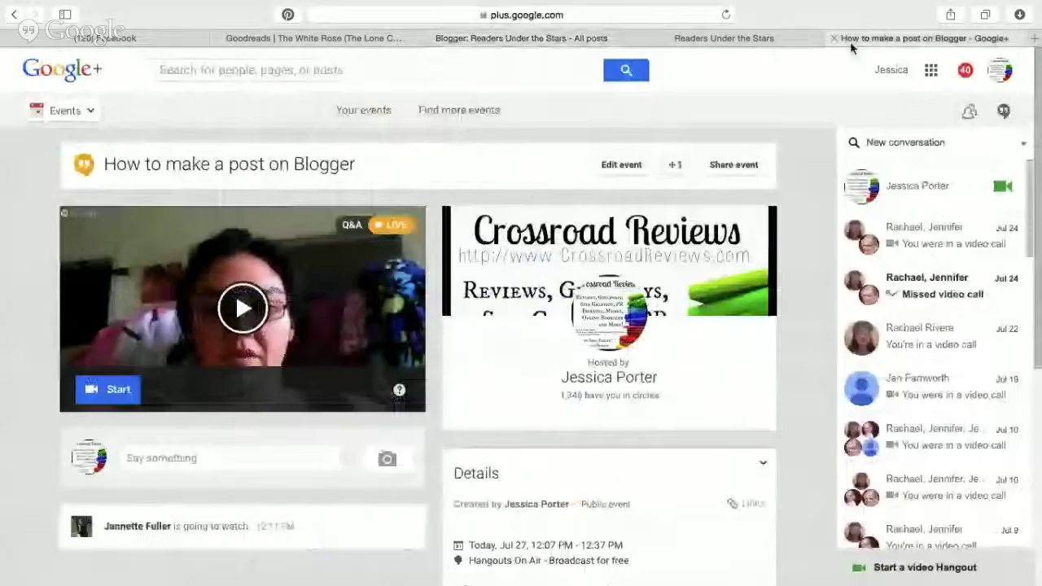
pyautogui.click(720, 38)
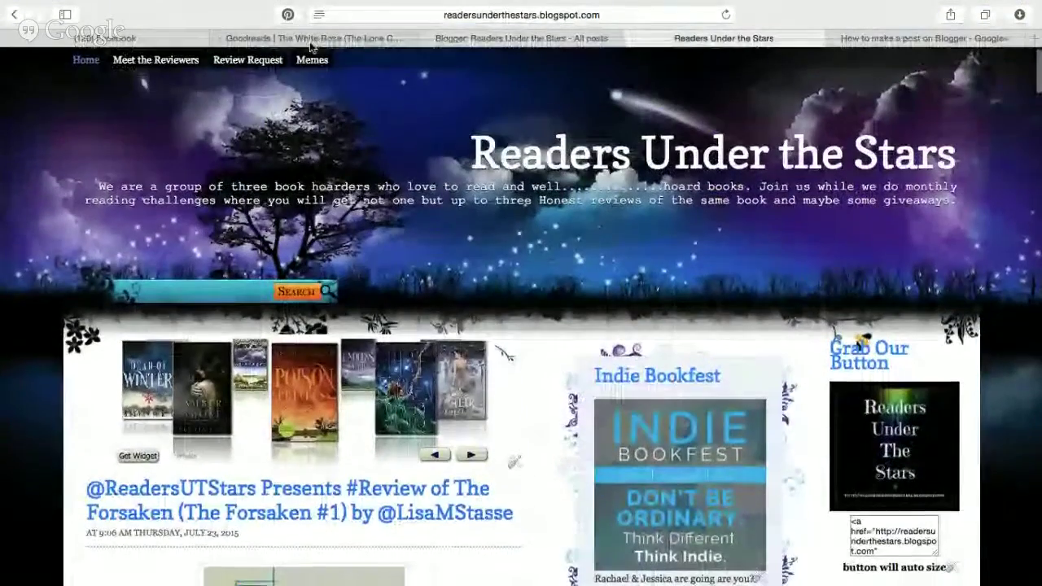
pyautogui.click(322, 62)
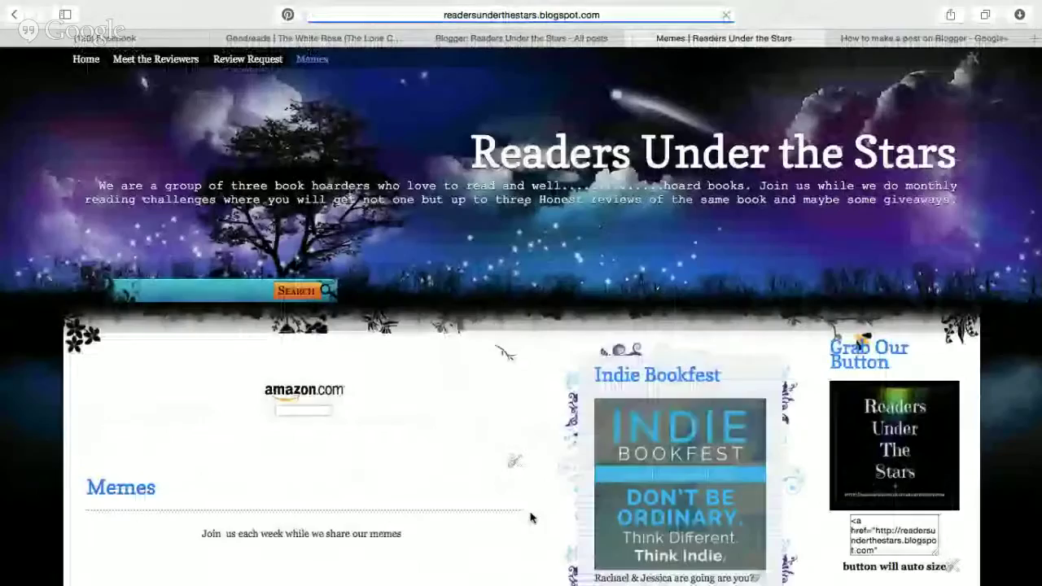
pyautogui.scroll(-1, 530, 518)
pyautogui.scroll(-10, 530, 518)
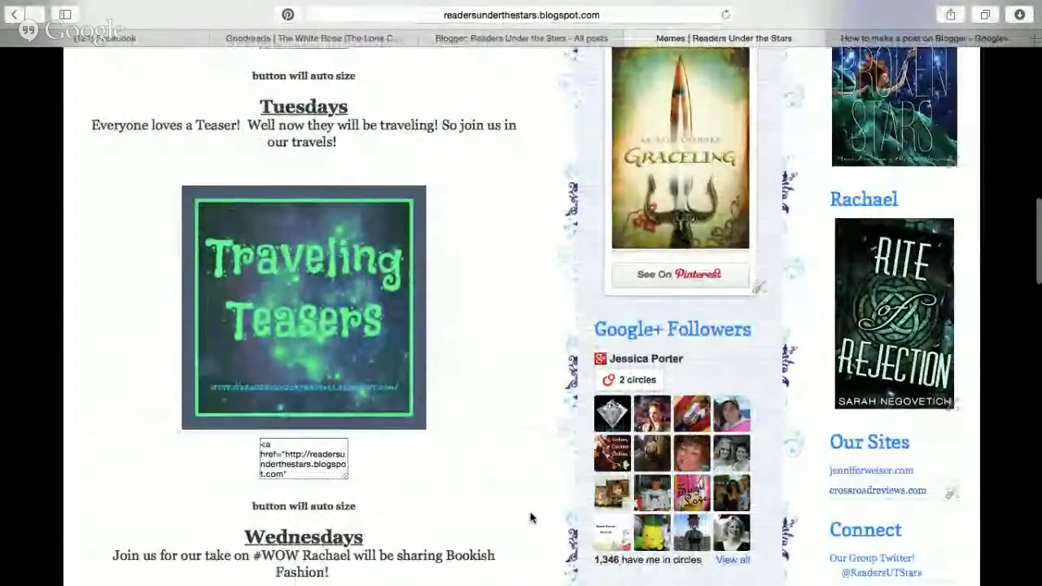
pyautogui.scroll(-1, 530, 518)
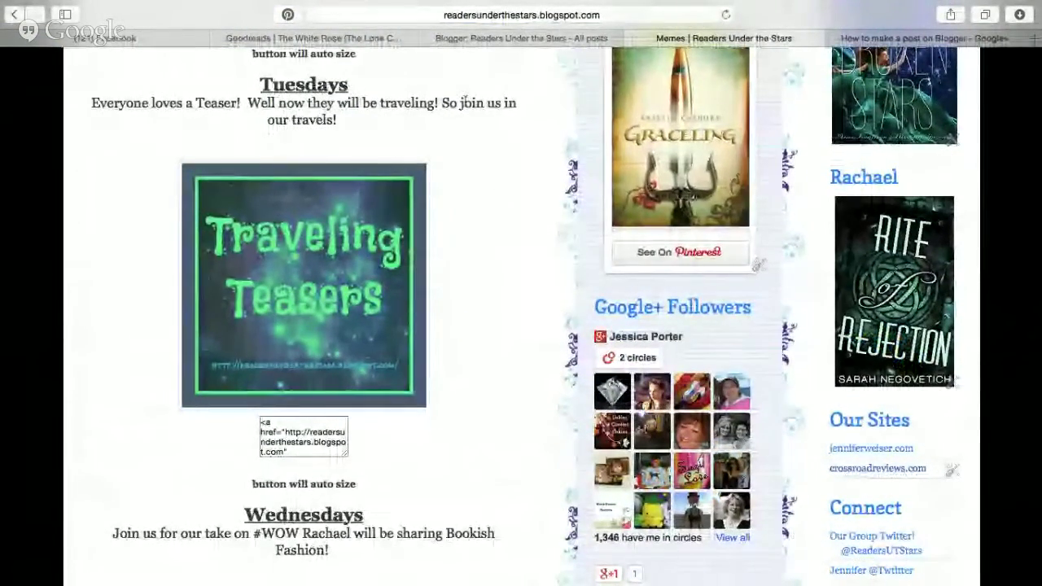
# Start a new templated post and select the Traveling Teasers button code on the Memes page.
pyautogui.click(496, 39)
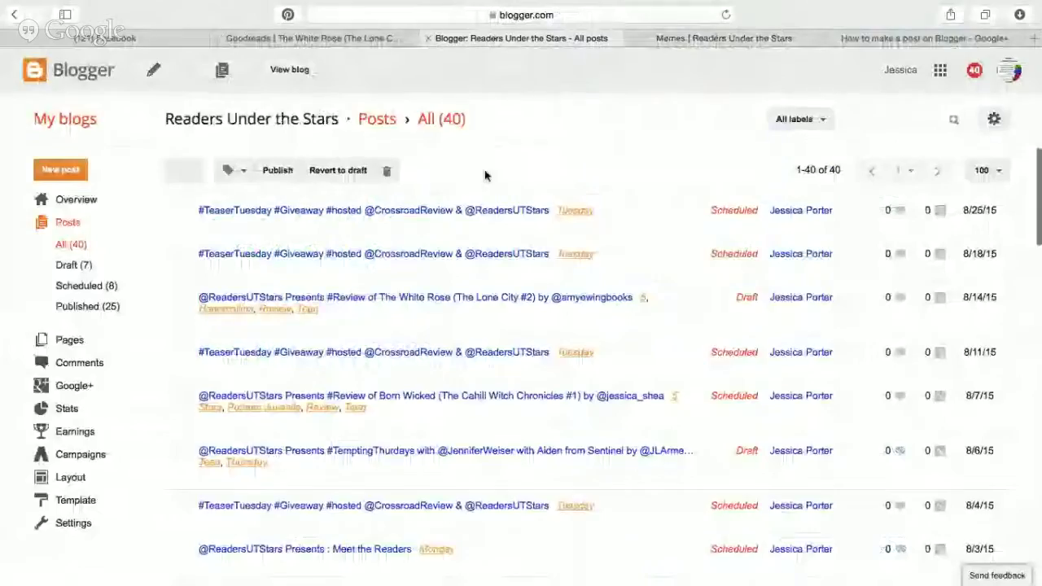
pyautogui.click(64, 171)
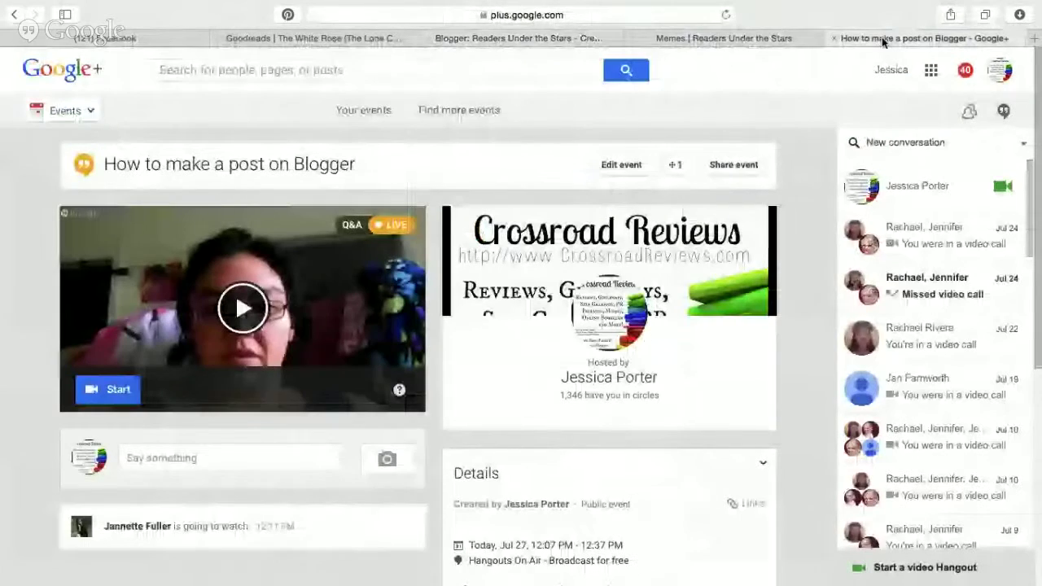
pyautogui.click(885, 37)
pyautogui.click(761, 37)
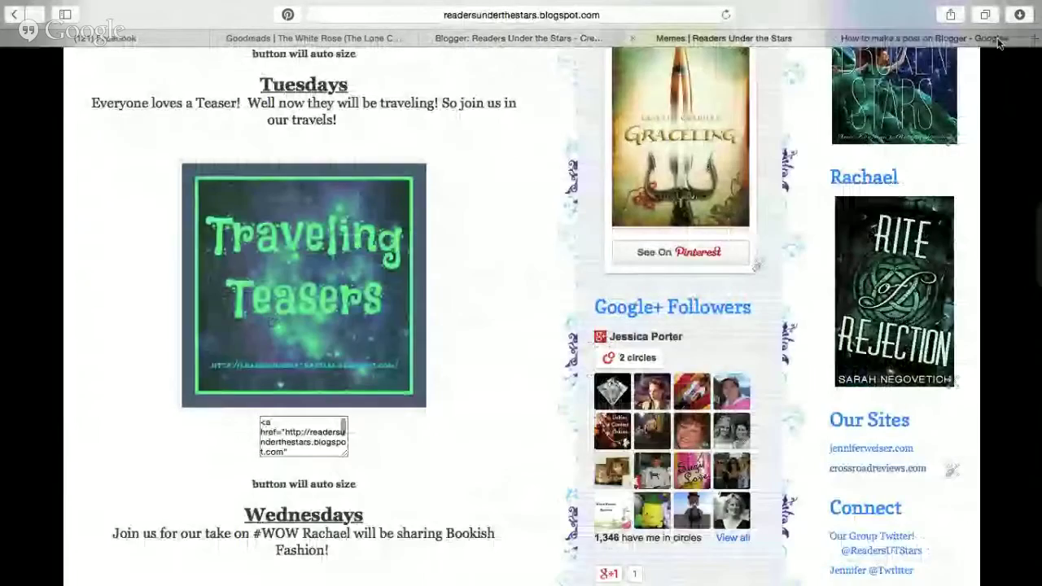
pyautogui.click(320, 440)
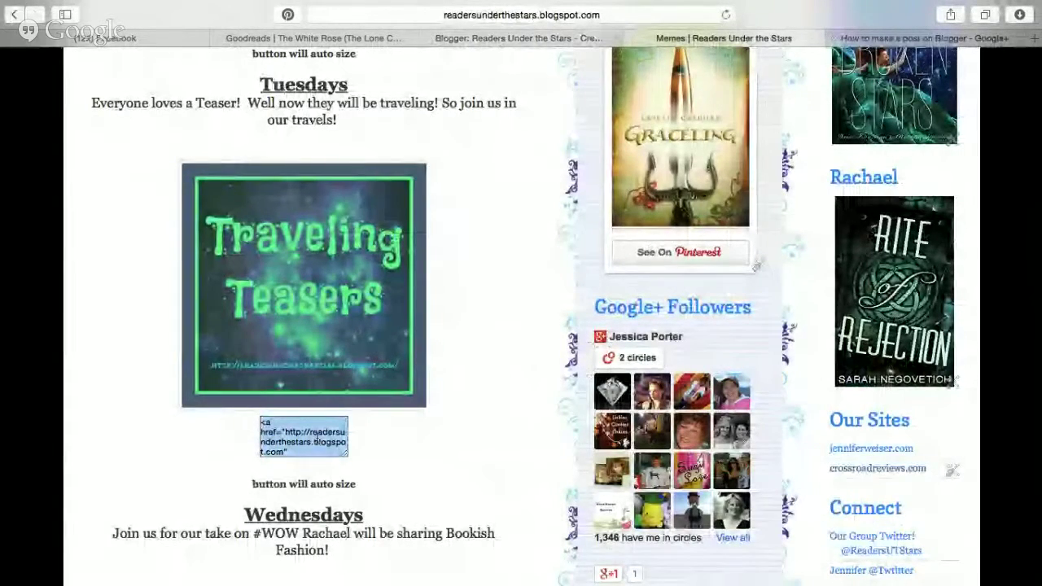
pyautogui.click(500, 39)
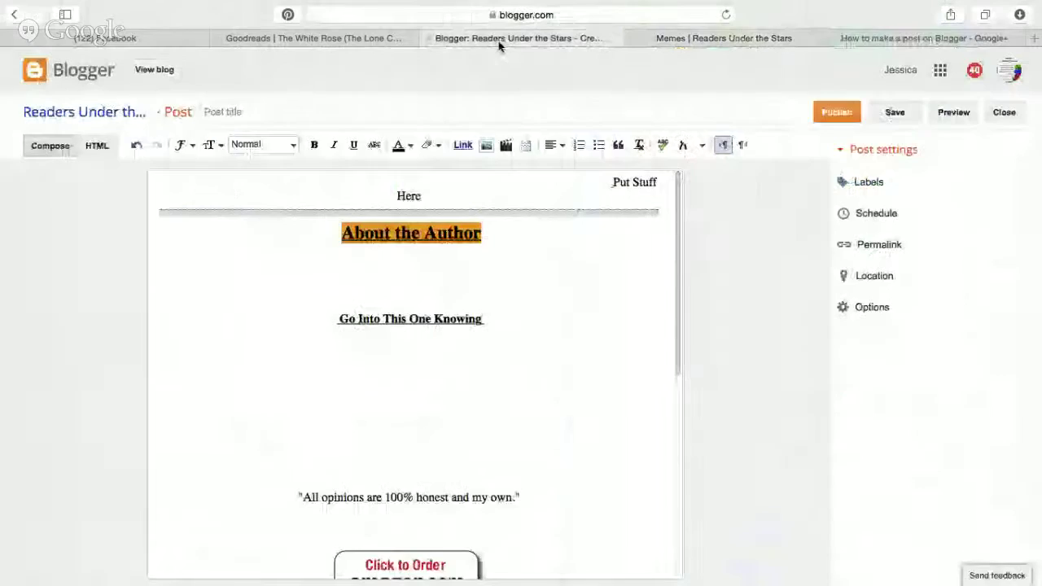
# In the HTML view, replace the banner link code with the Traveling Teasers image tag.
pyautogui.click(91, 152)
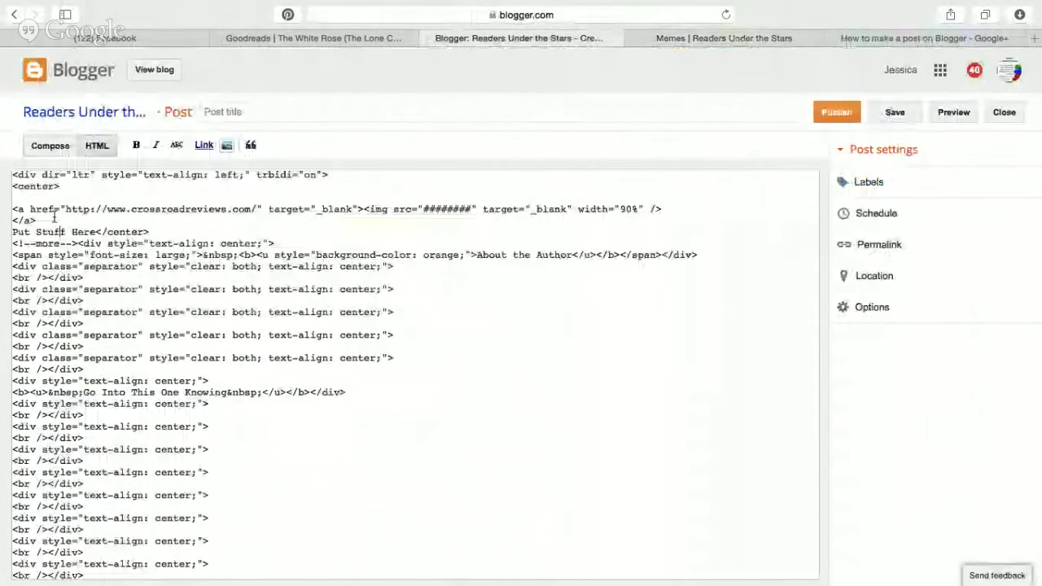
pyautogui.moveTo(55, 218); pyautogui.dragTo(6, 209)
pyautogui.press('super+v')
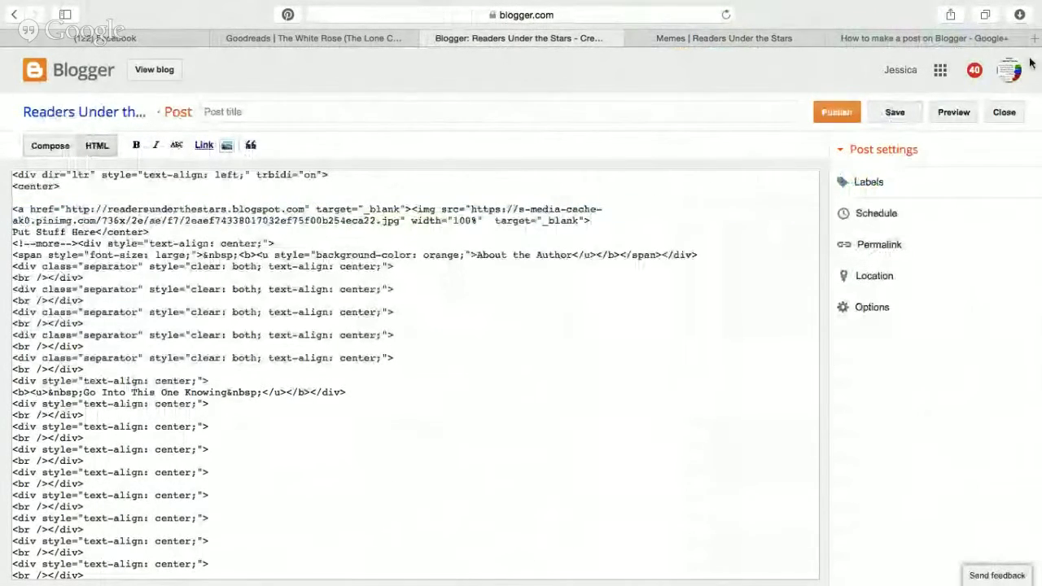
# Open pinterest.com in a new browser tab.
pyautogui.click(1034, 39)
pyautogui.write('pinterest.com')
pyautogui.press('Return')
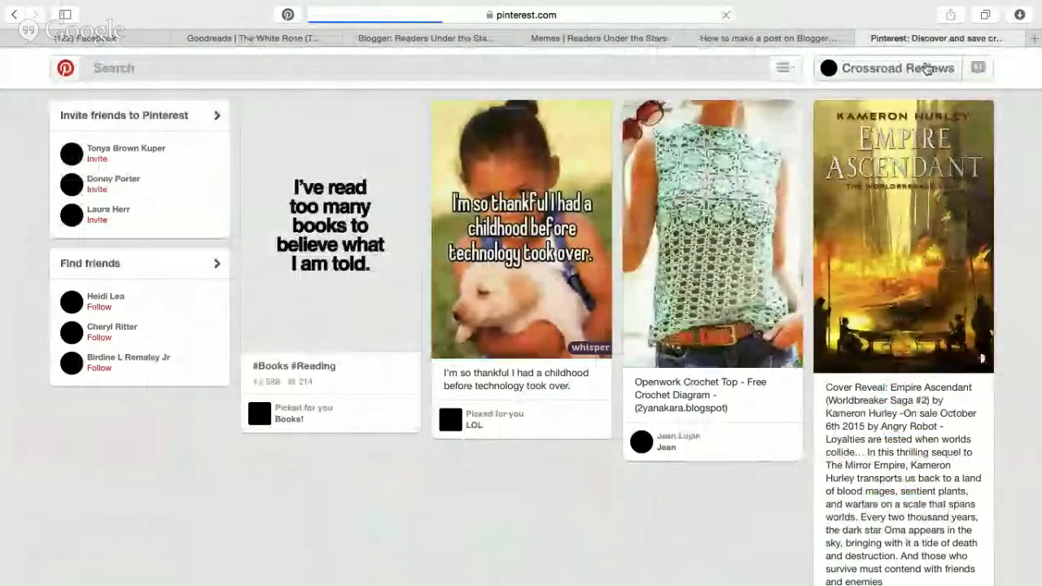
# Get the Make a widget embed code for the RUTS: Teaser Tuesday Pinterest board, then return to Blogger.
pyautogui.click(900, 68)
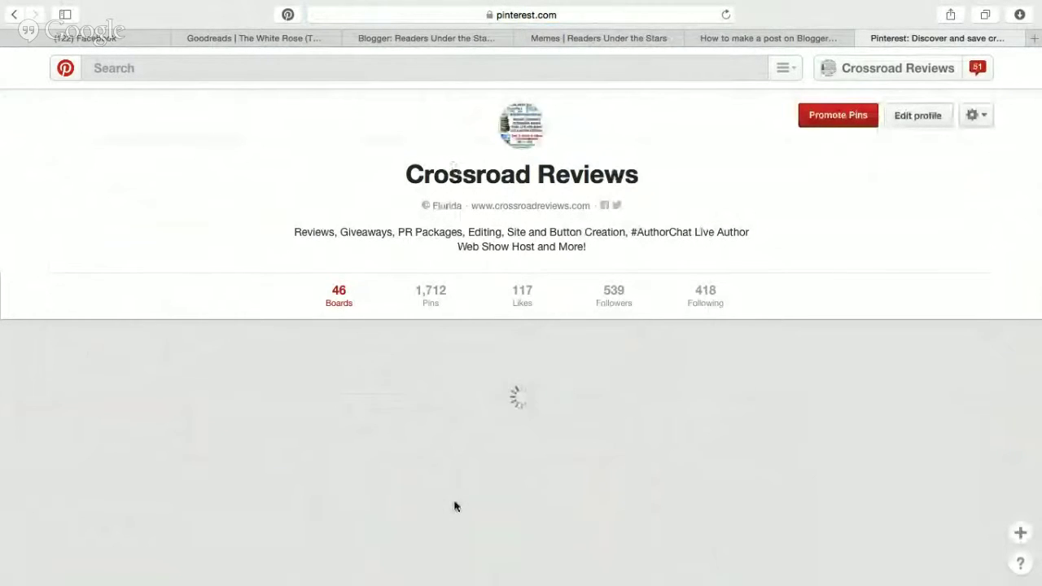
pyautogui.scroll(-15, 454, 507)
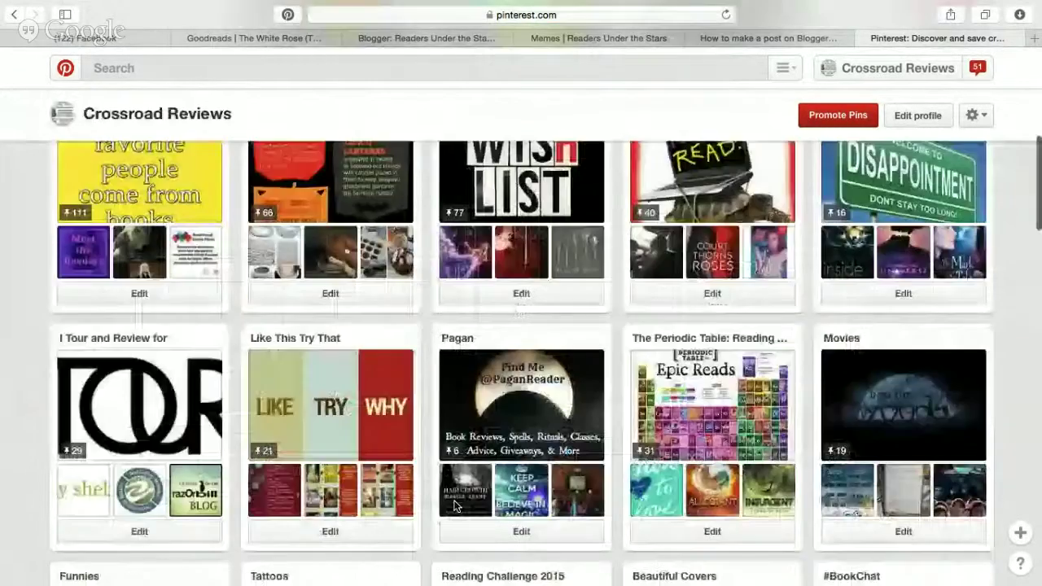
pyautogui.scroll(4, 607, 275)
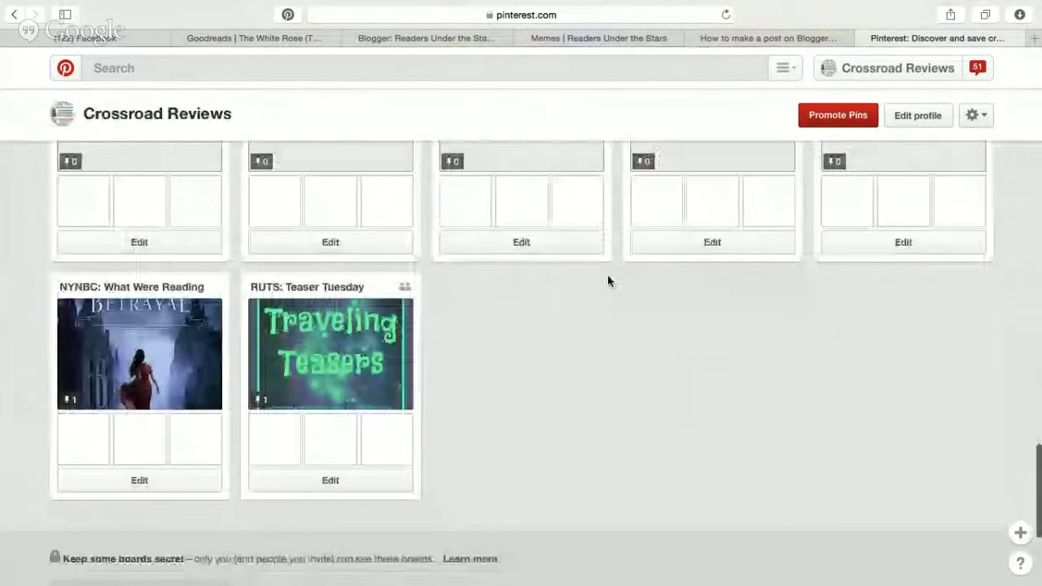
pyautogui.click(309, 288)
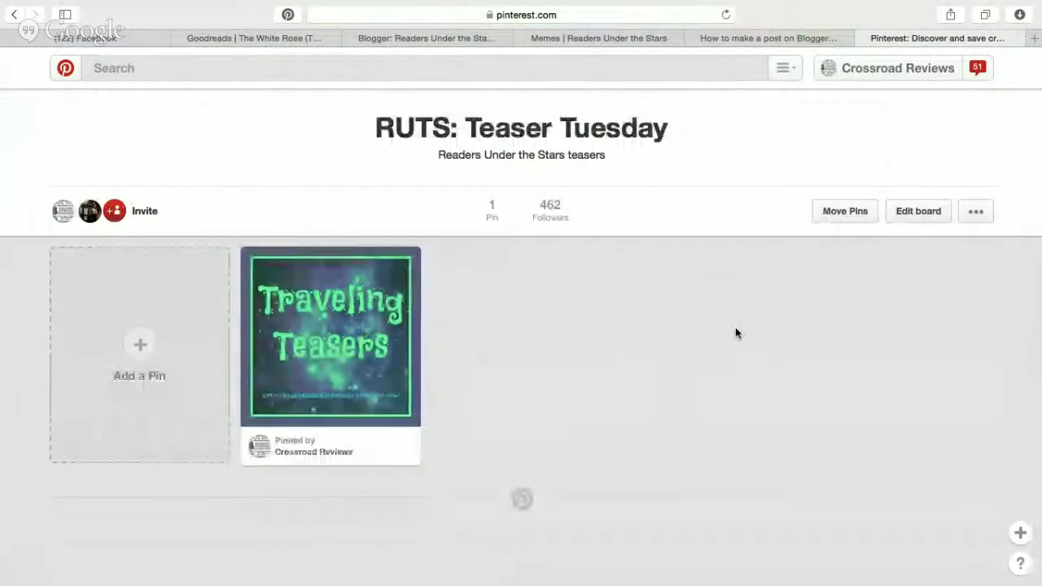
pyautogui.click(978, 215)
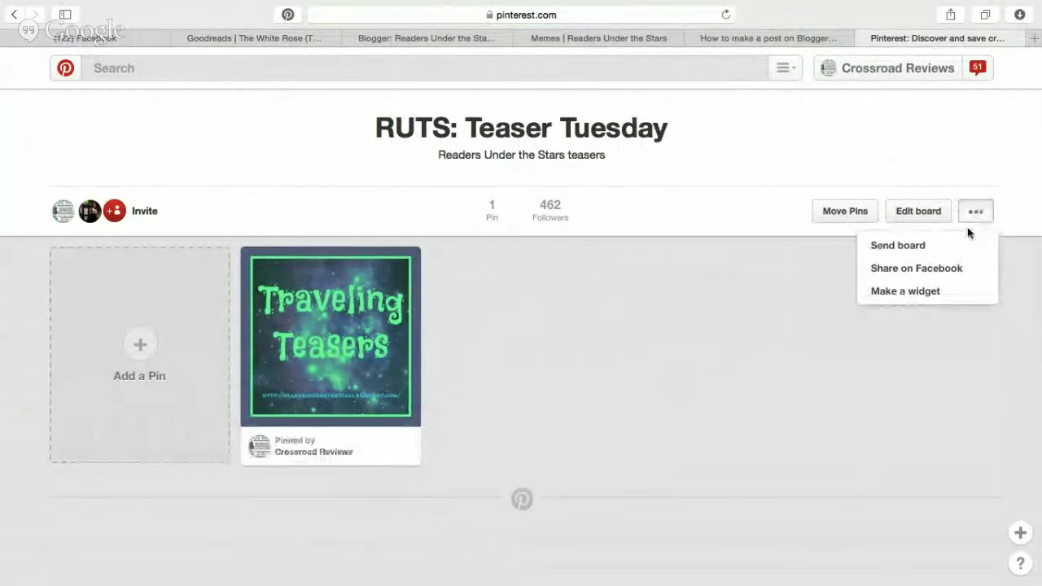
pyautogui.click(929, 298)
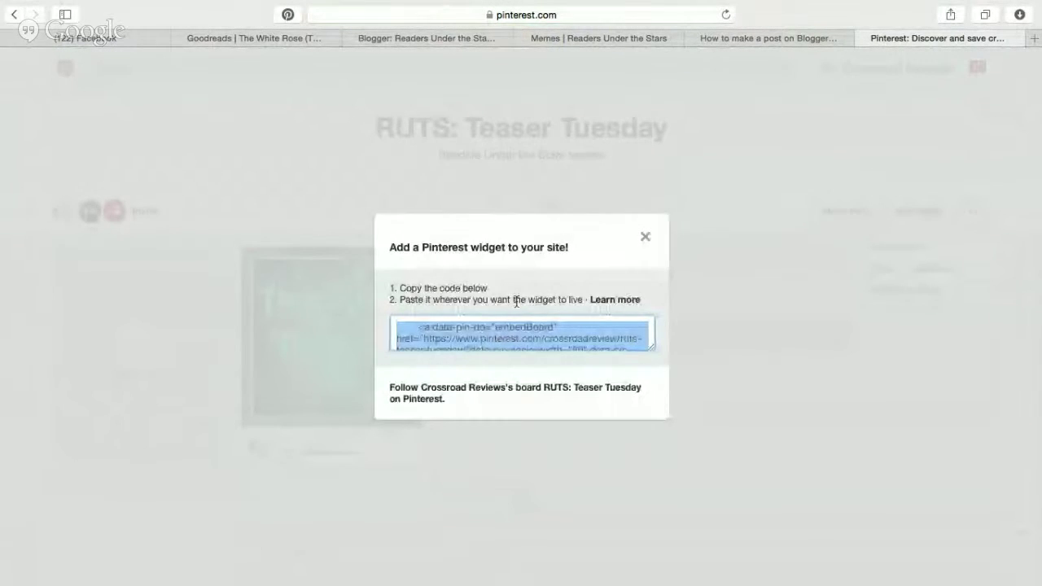
pyautogui.click(645, 132)
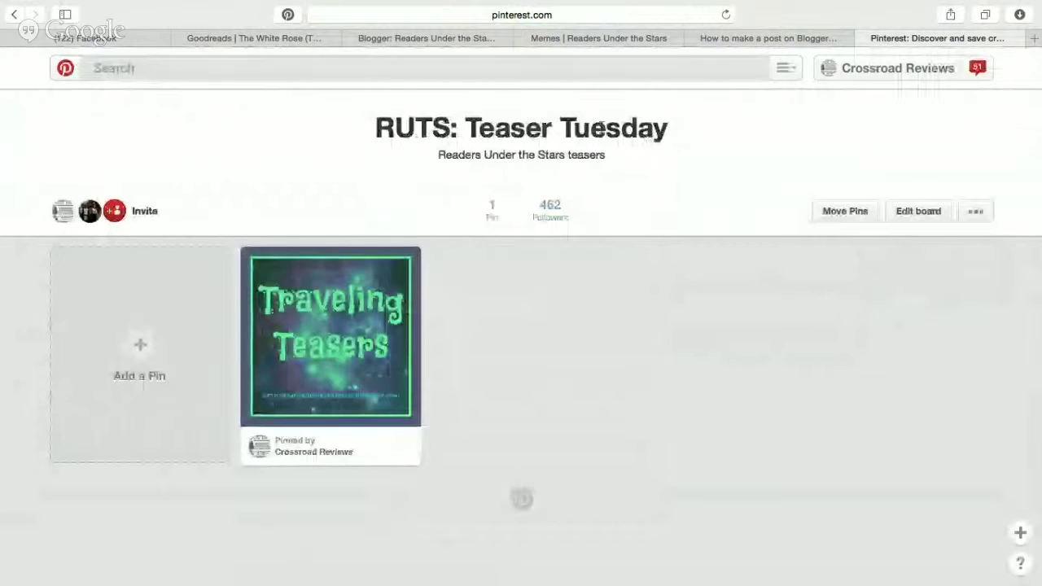
pyautogui.click(411, 40)
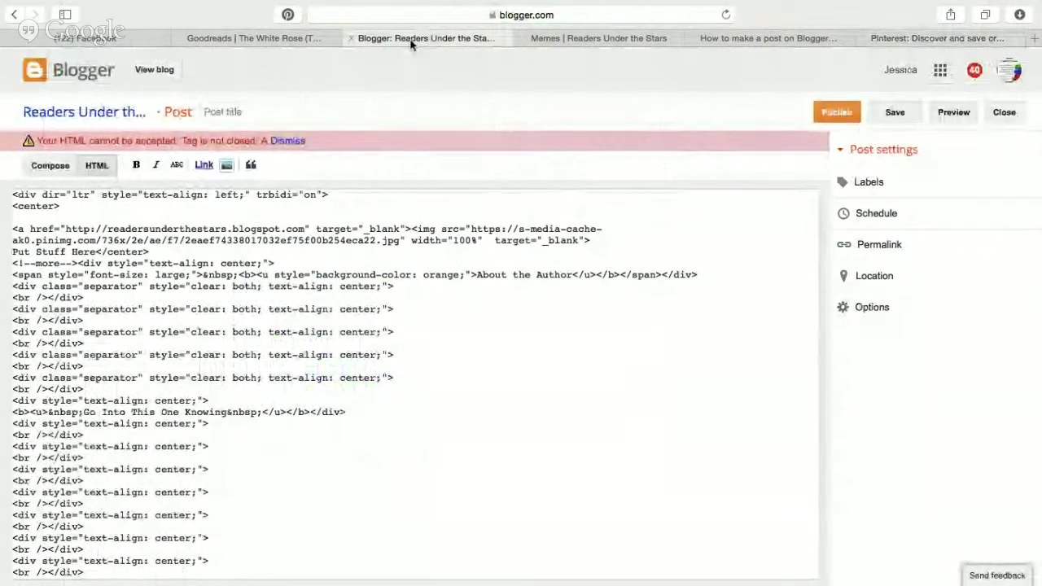
# Paste the board widget code inside a <center> tag right after the <!--more--> marker.
pyautogui.click(288, 142)
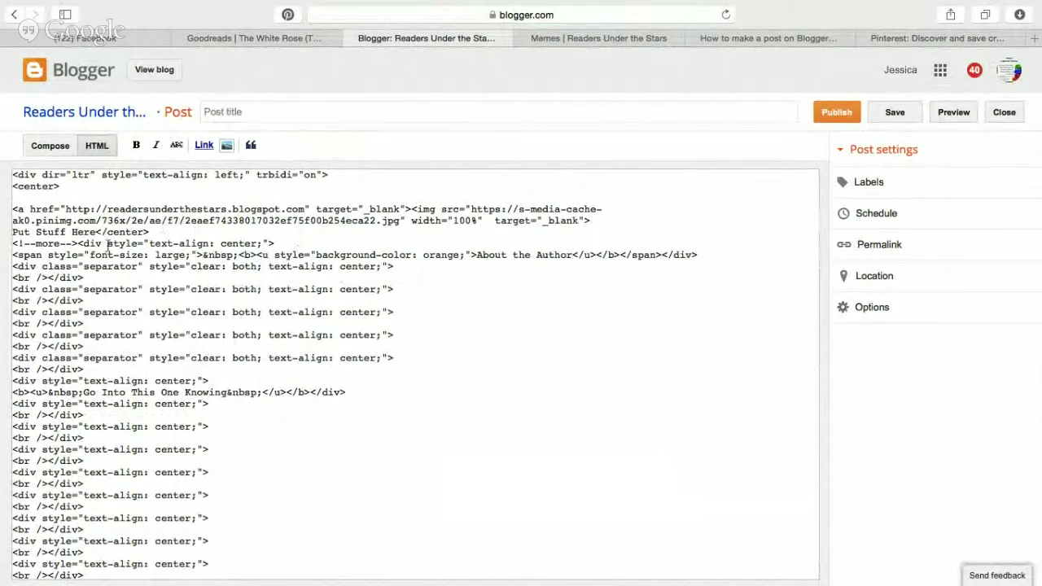
pyautogui.click(79, 243)
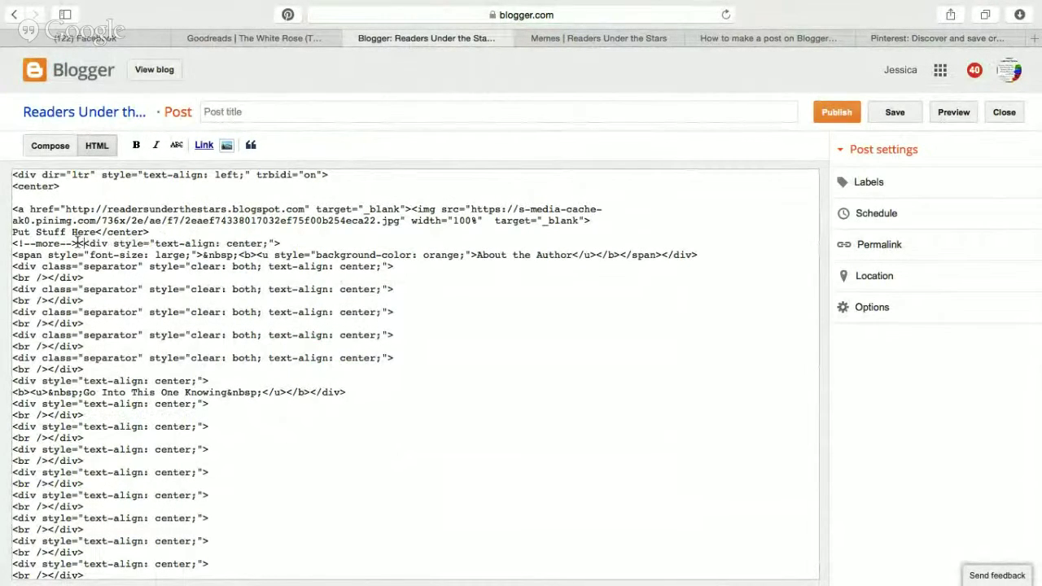
pyautogui.write('<<<<')
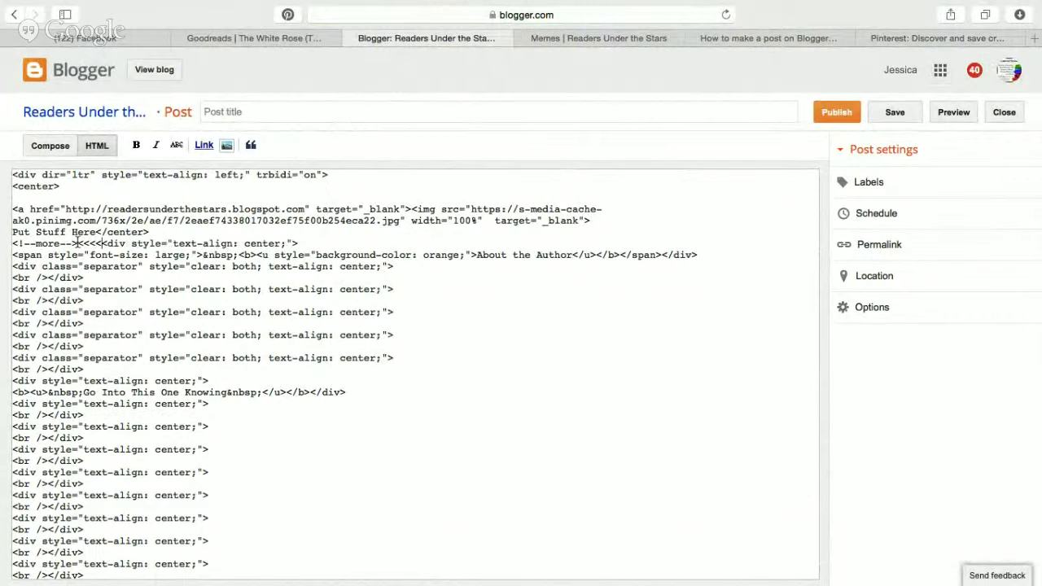
pyautogui.press('BackSpace')
pyautogui.press('BackSpace')
pyautogui.press('BackSpace')
pyautogui.press('BackSpace')
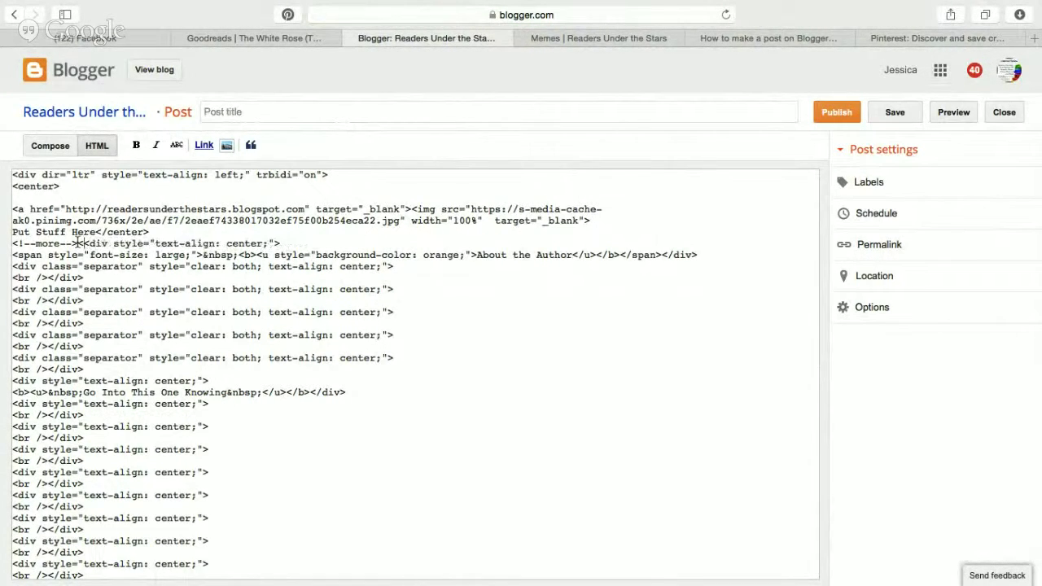
pyautogui.scroll(5, 78, 242)
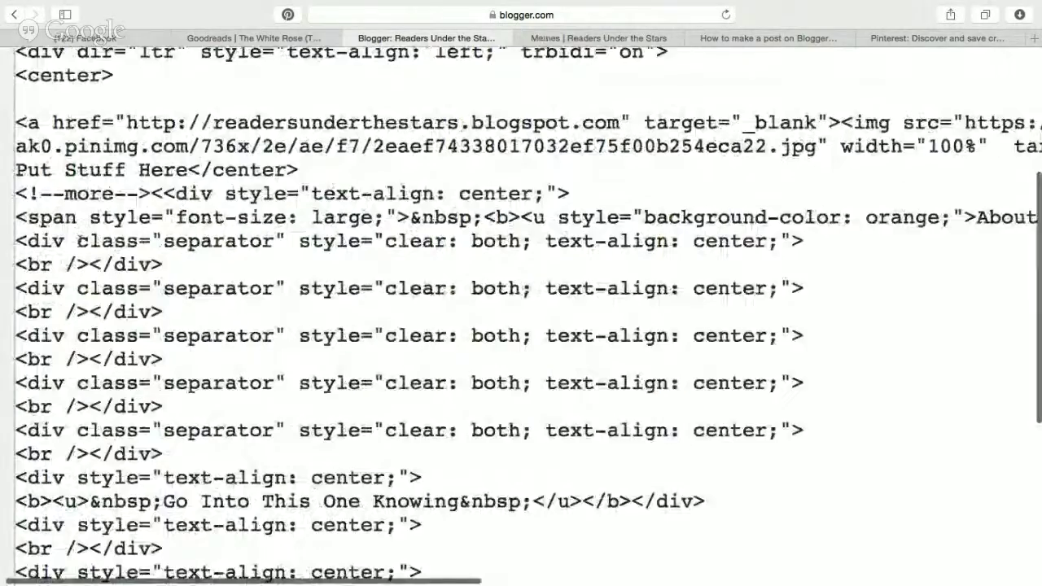
pyautogui.click(175, 194)
pyautogui.press('Return')
pyautogui.press('Return')
pyautogui.press('Return')
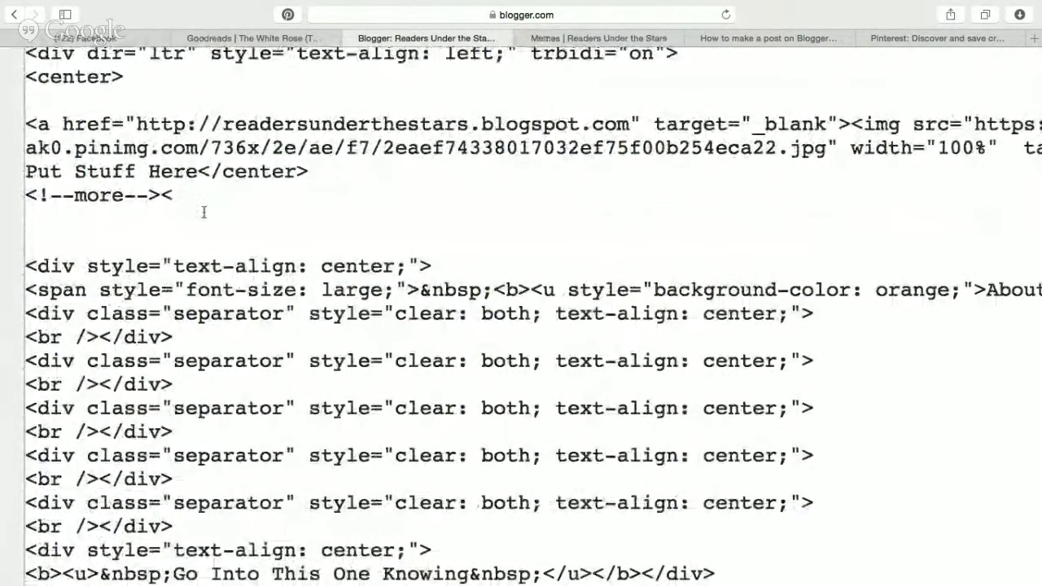
pyautogui.write('cneter')
pyautogui.press('BackSpace')
pyautogui.press('BackSpace')
pyautogui.write('enter>')
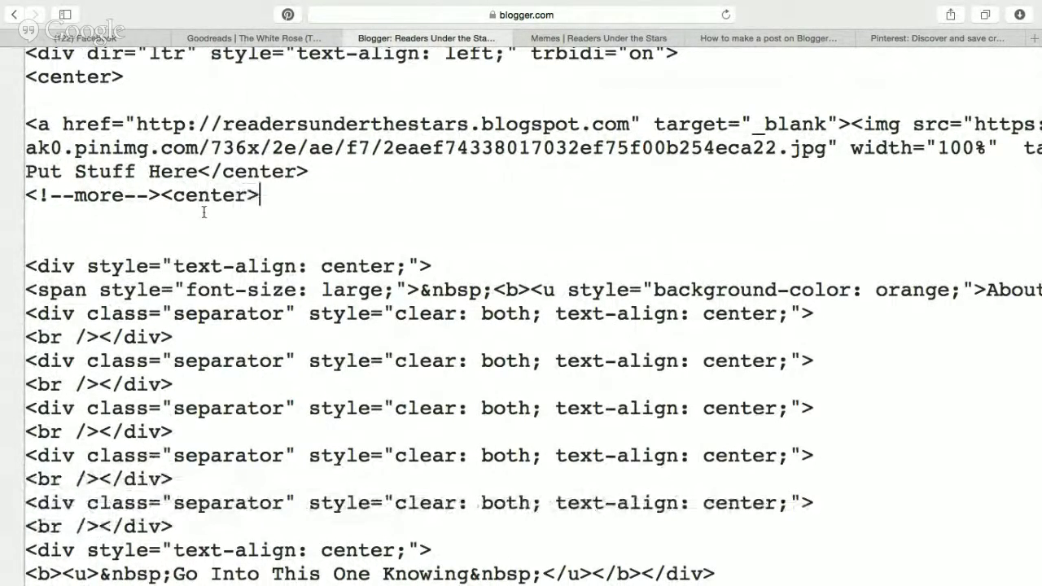
pyautogui.press('super+v')
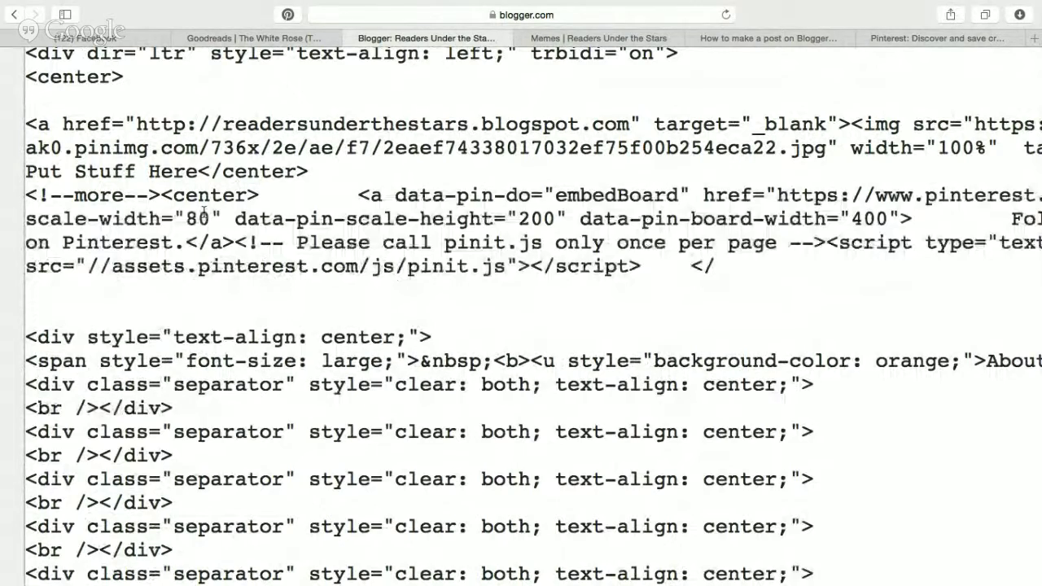
# Close the </center> tag and set board-width to 500 and scale-width to 100.
pyautogui.write('r>')
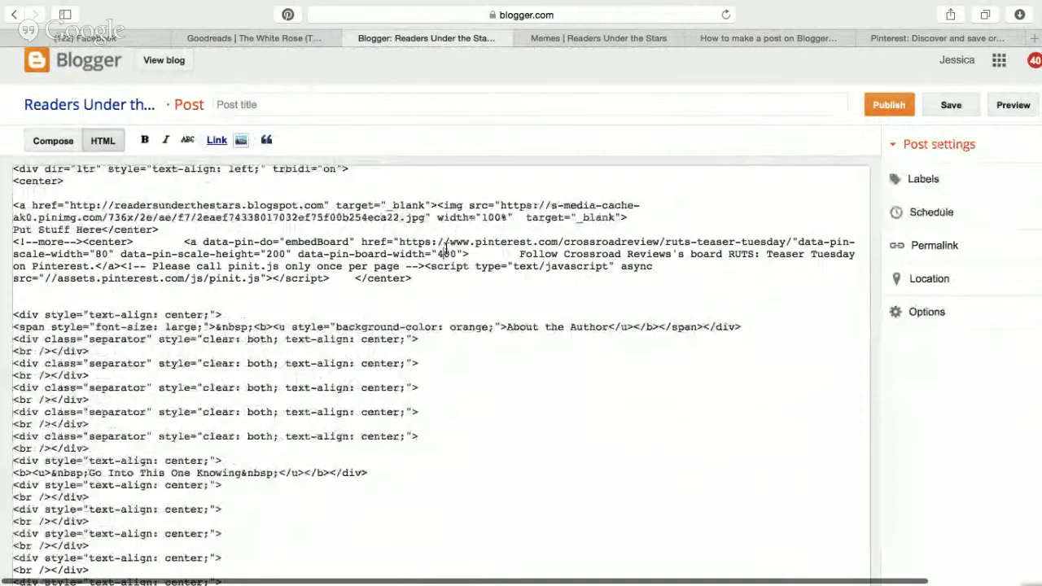
pyautogui.press('BackSpace')
pyautogui.write('5')
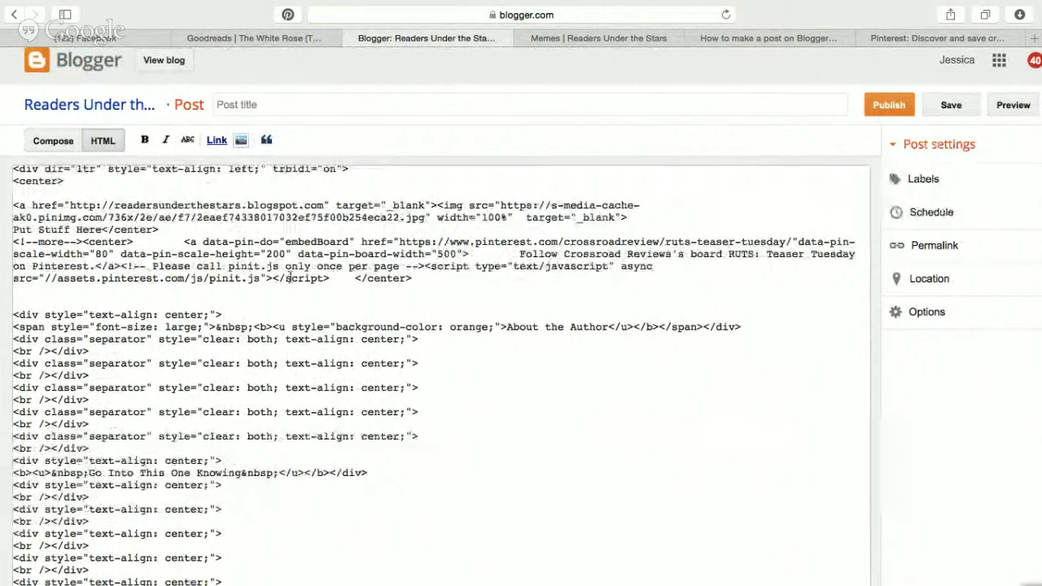
pyautogui.click(102, 254)
pyautogui.press('BackSpace')
pyautogui.write('10')
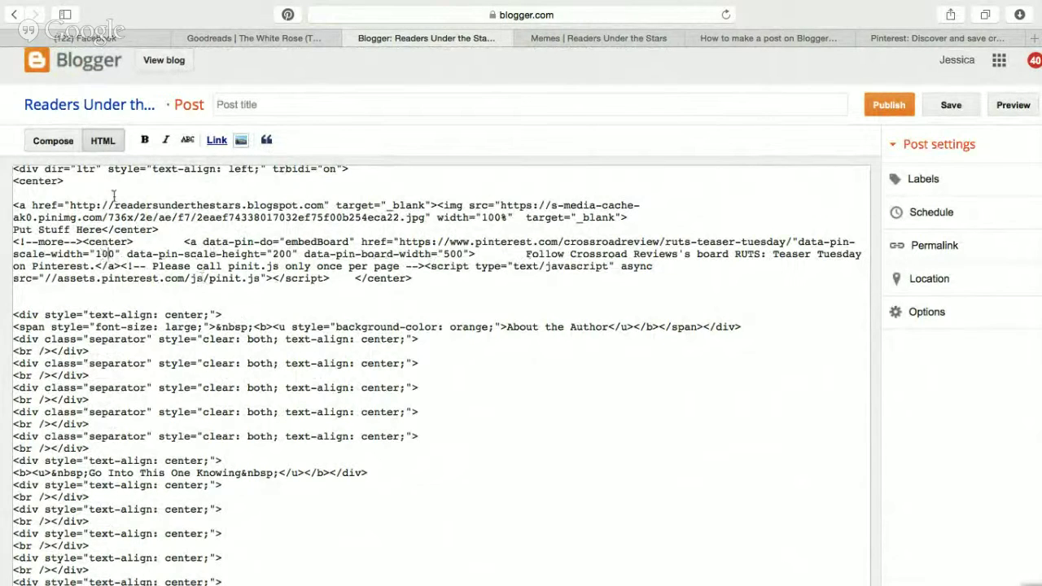
pyautogui.click(53, 141)
pyautogui.press('super+a')
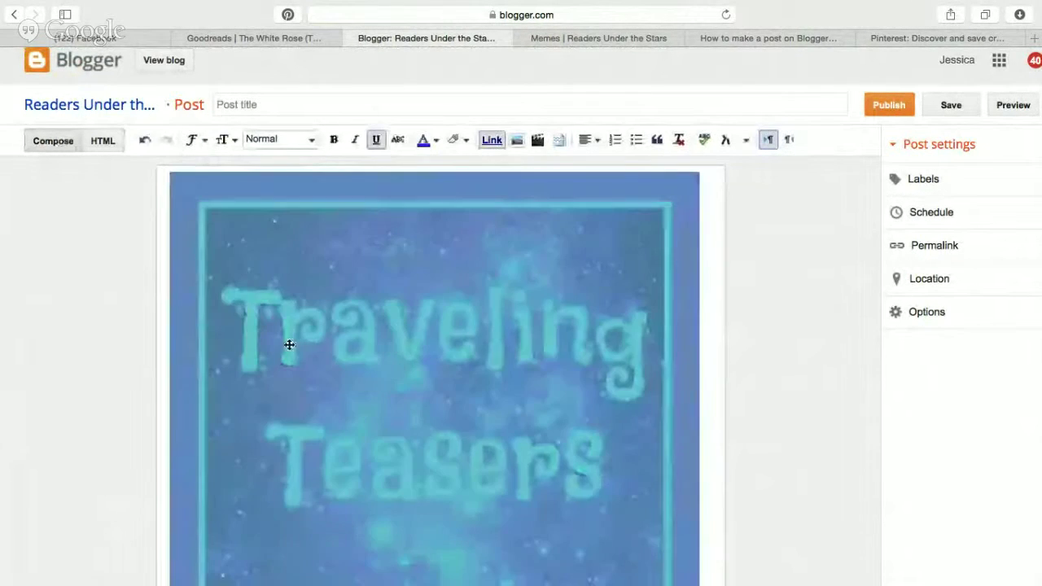
# Resize the Traveling Teasers image to Medium.
pyautogui.scroll(-5, 338, 438)
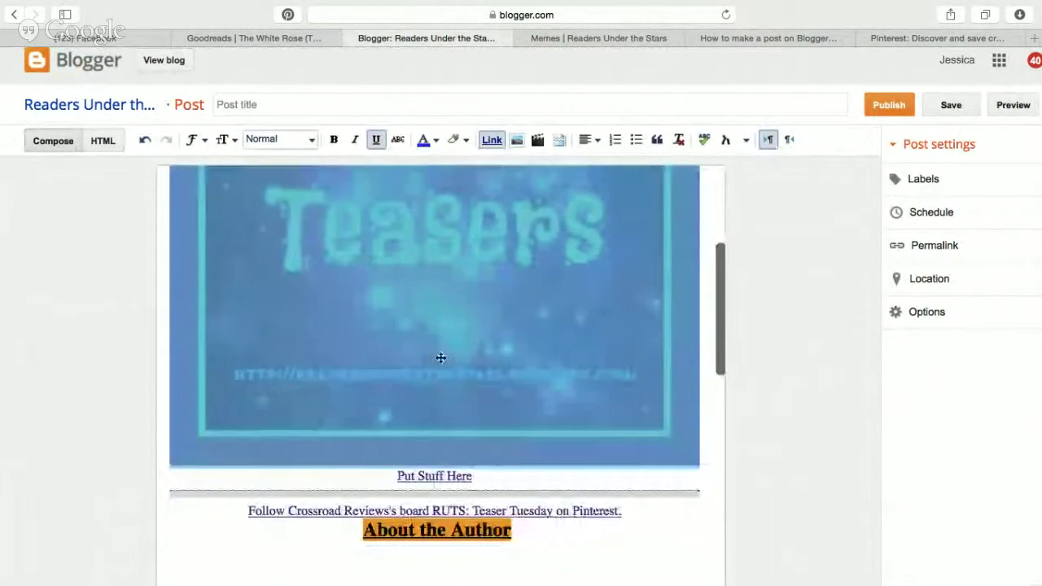
pyautogui.click(440, 358)
pyautogui.click(297, 505)
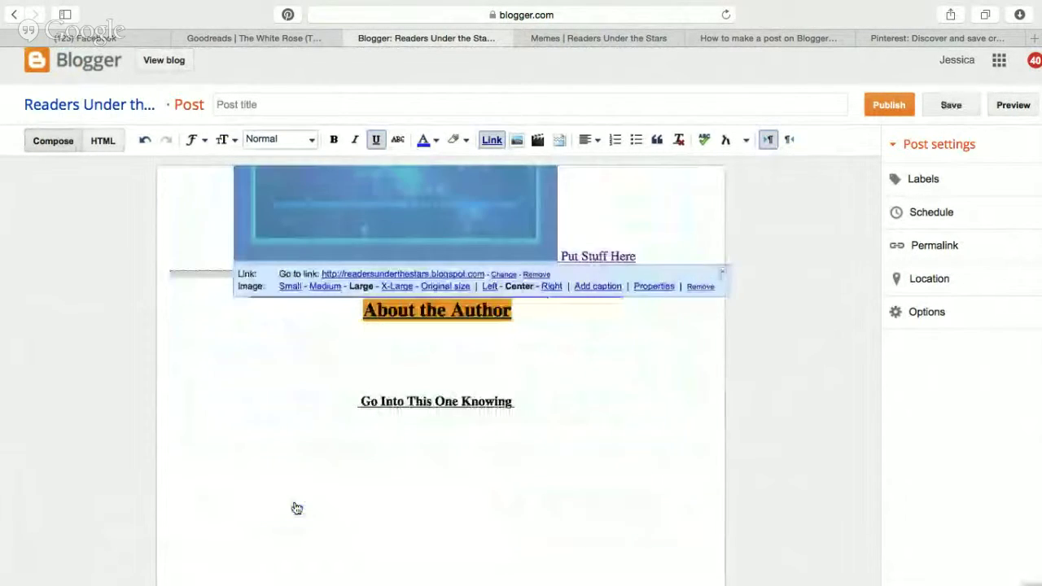
pyautogui.click(325, 286)
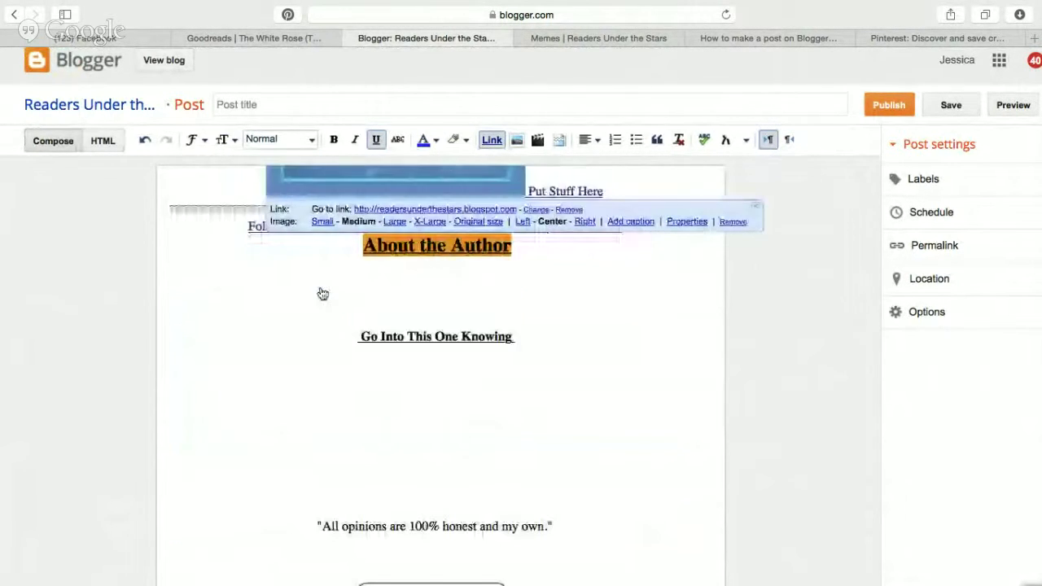
pyautogui.click(524, 192)
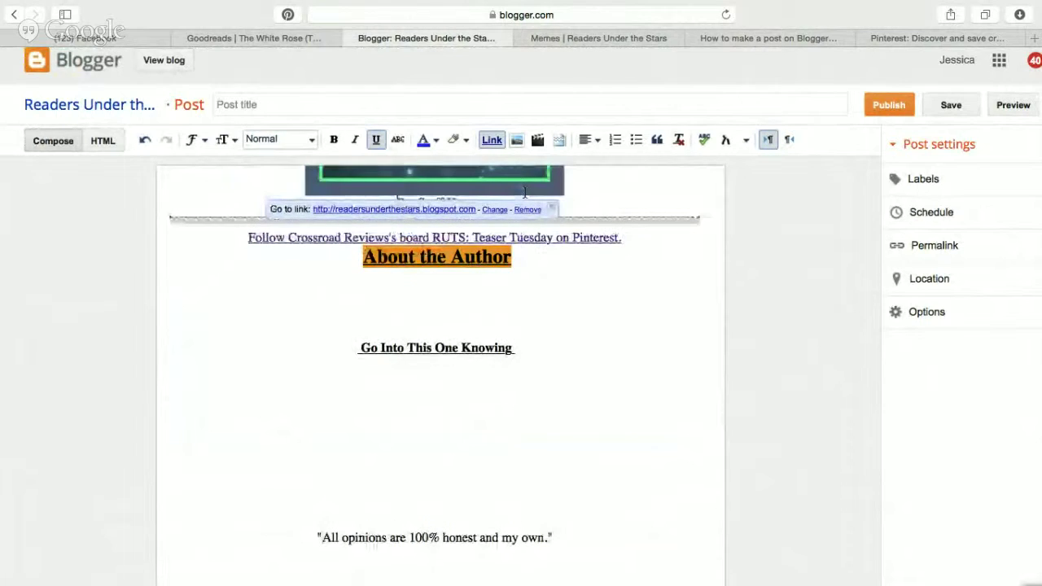
# Remove the link from the Put Stuff Here caption and add blank lines after the Pinterest board link.
pyautogui.click(545, 218)
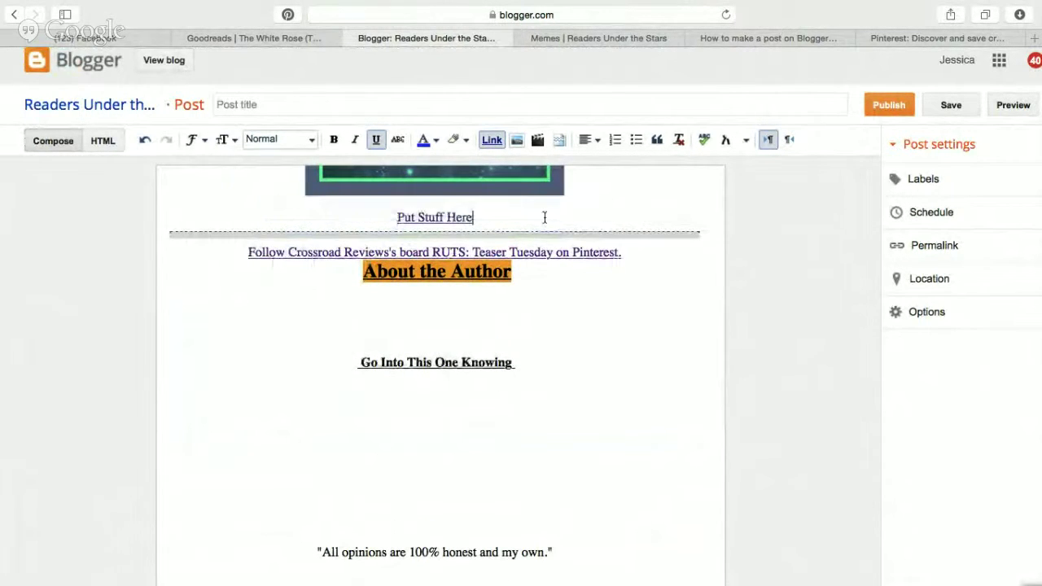
pyautogui.click(437, 217)
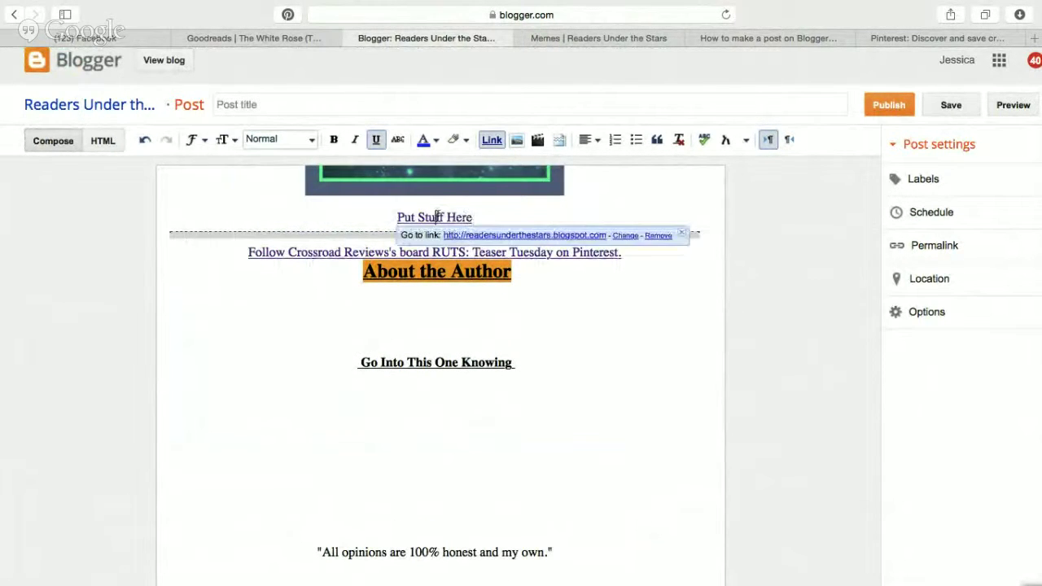
pyautogui.click(659, 236)
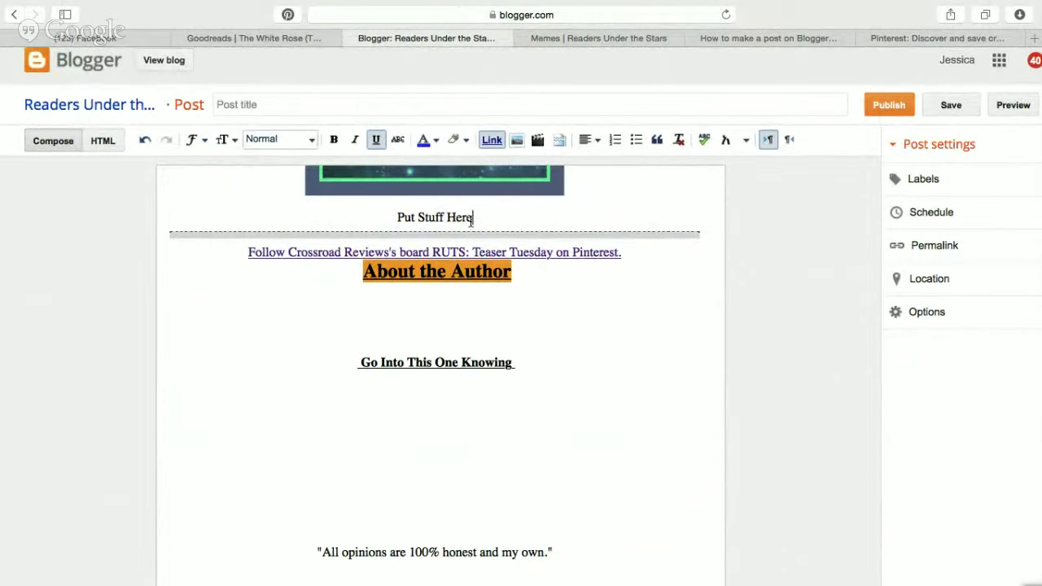
pyautogui.click(624, 253)
pyautogui.press('Return')
pyautogui.press('Return')
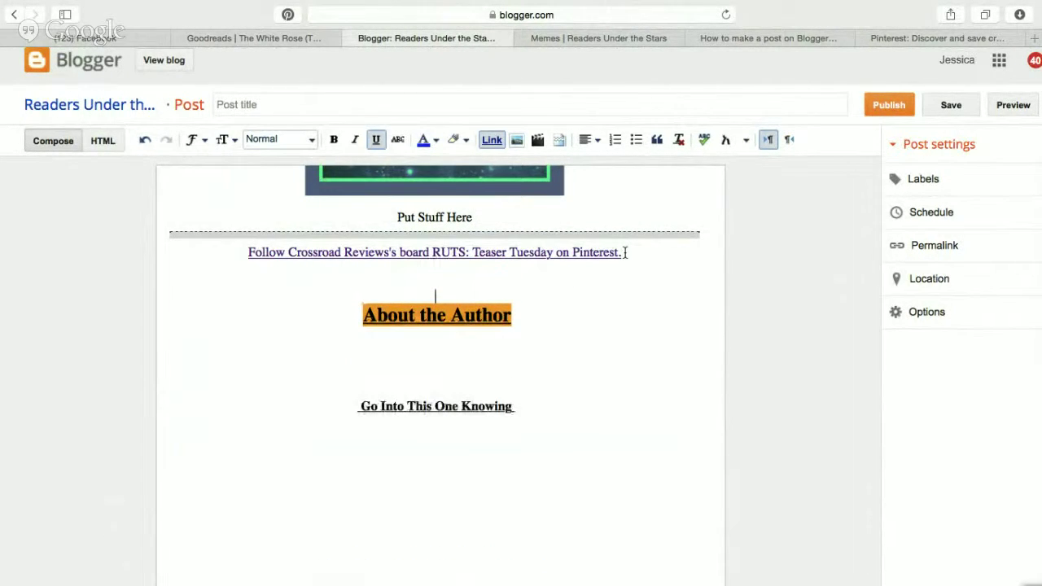
# Delete the About the Author, Amazon button and Giveaway sections from the draft.
pyautogui.moveTo(353, 317); pyautogui.dragTo(502, 445)
pyautogui.press('BackSpace')
pyautogui.scroll(-4, 545, 424)
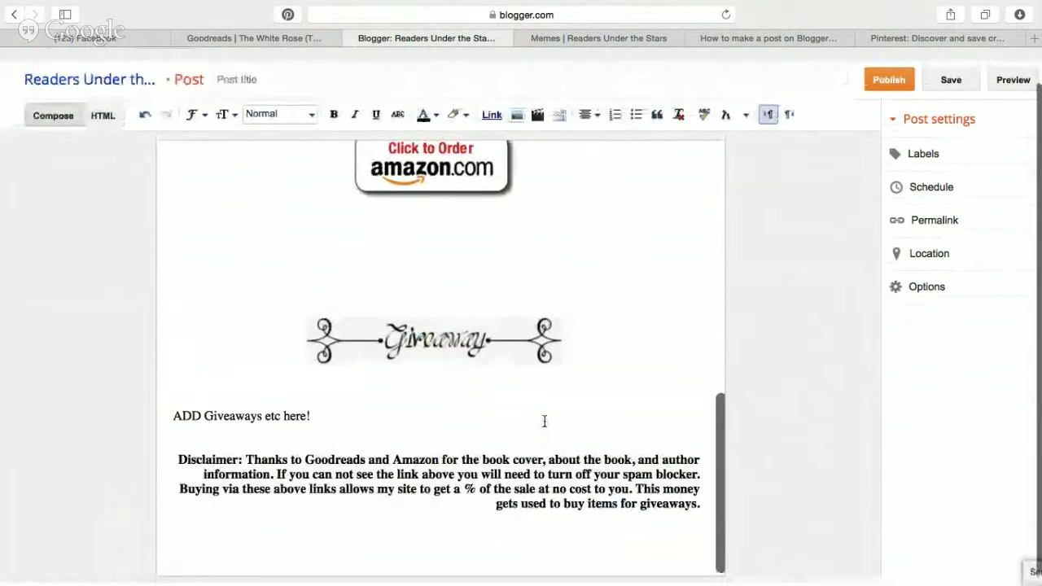
pyautogui.moveTo(355, 459); pyautogui.dragTo(285, 344)
pyautogui.press('BackSpace')
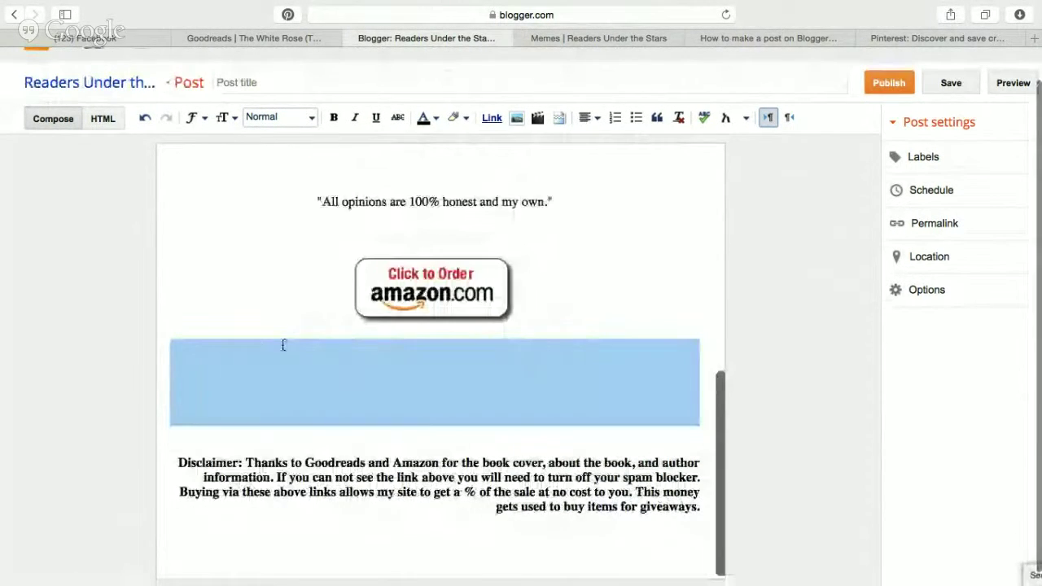
pyautogui.press('BackSpace')
pyautogui.press('BackSpace')
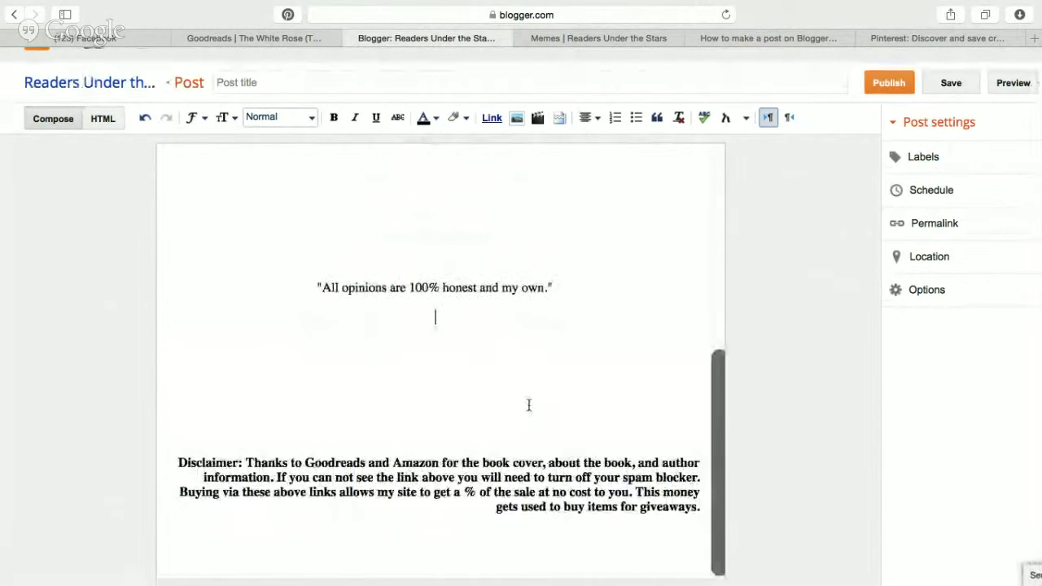
pyautogui.scroll(5, 595, 414)
pyautogui.scroll(3, 616, 423)
pyautogui.scroll(-3, 617, 423)
pyautogui.click(379, 125)
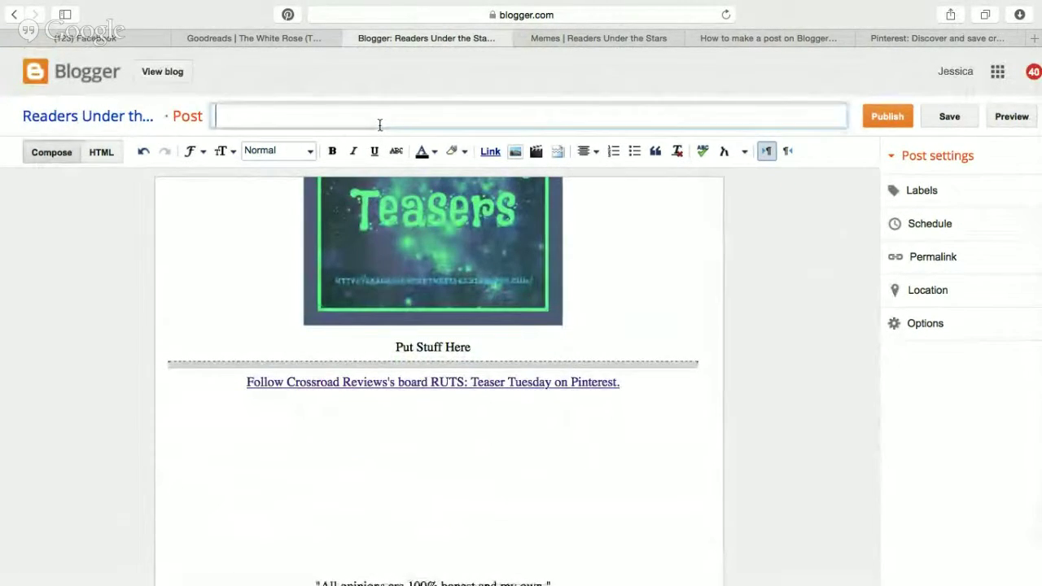
pyautogui.write('@REaderUTStars Presents')
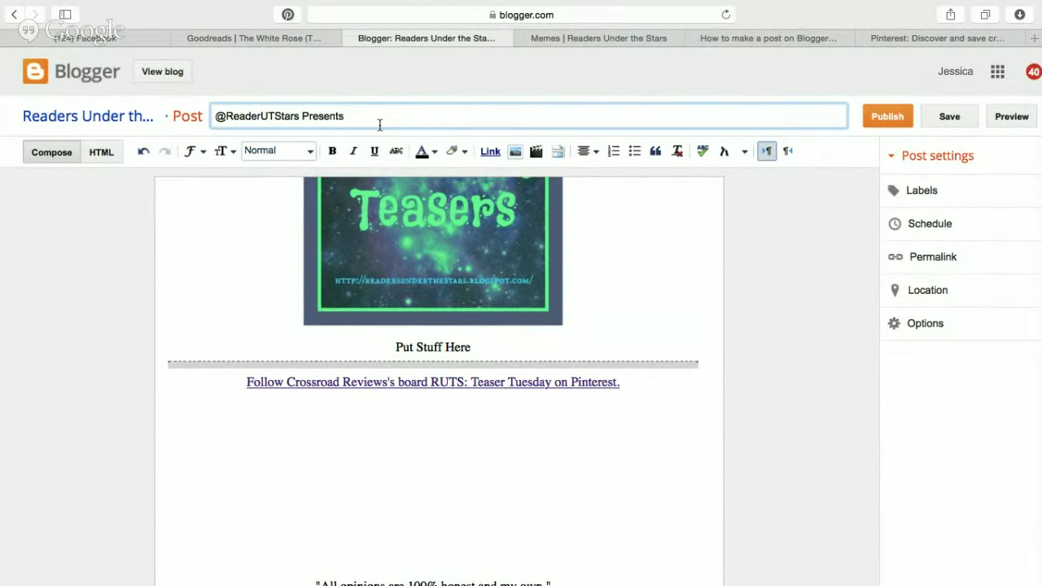
pyautogui.write('#')
pyautogui.scroll(2, 344, 283)
pyautogui.write('TravelingTeasers #BookTeaser #TeaserTuesday')
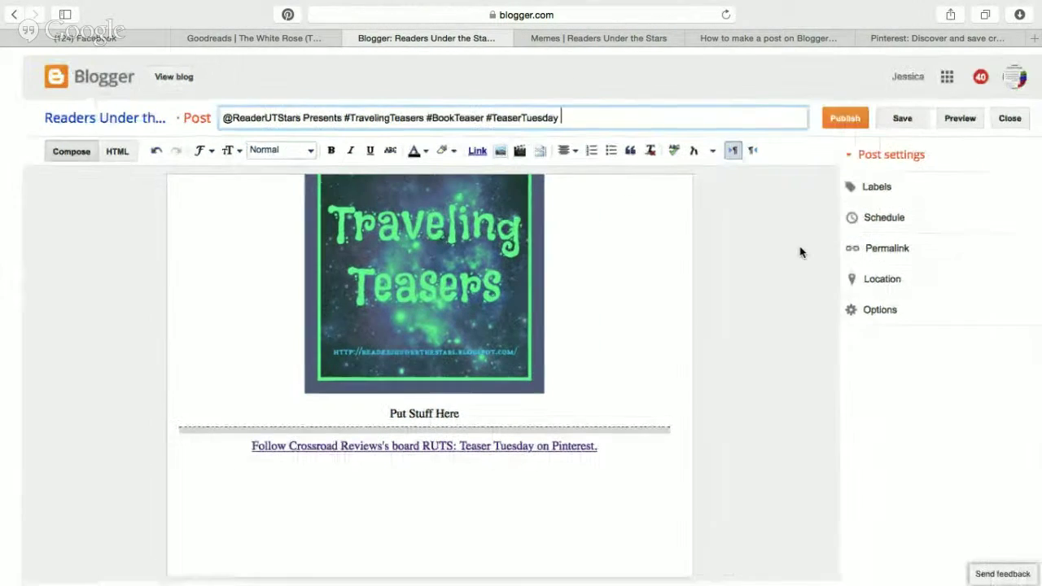
# Add the Tuesday label to the post.
pyautogui.click(884, 192)
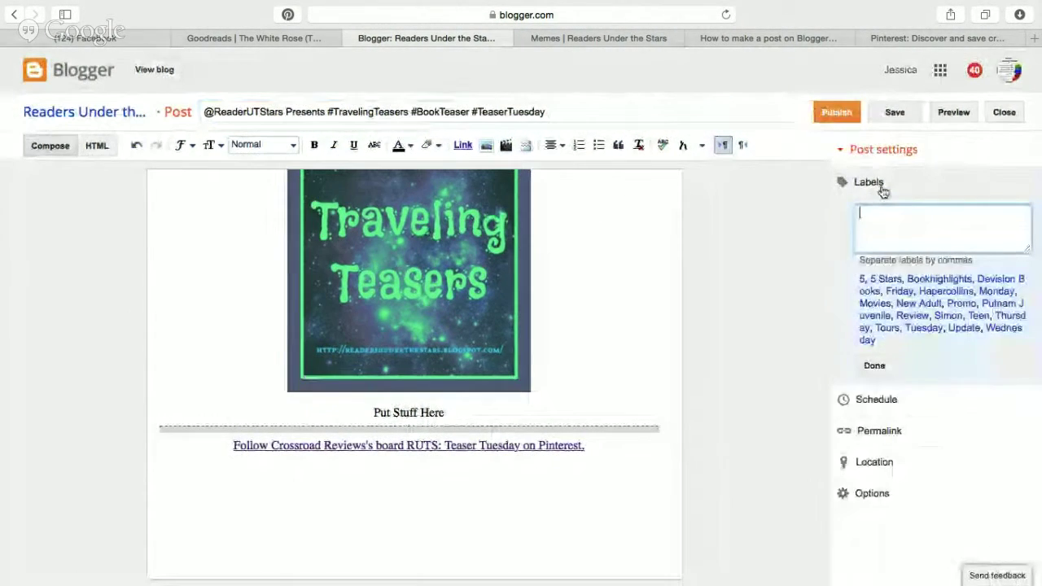
pyautogui.write('Tues')
pyautogui.click(886, 267)
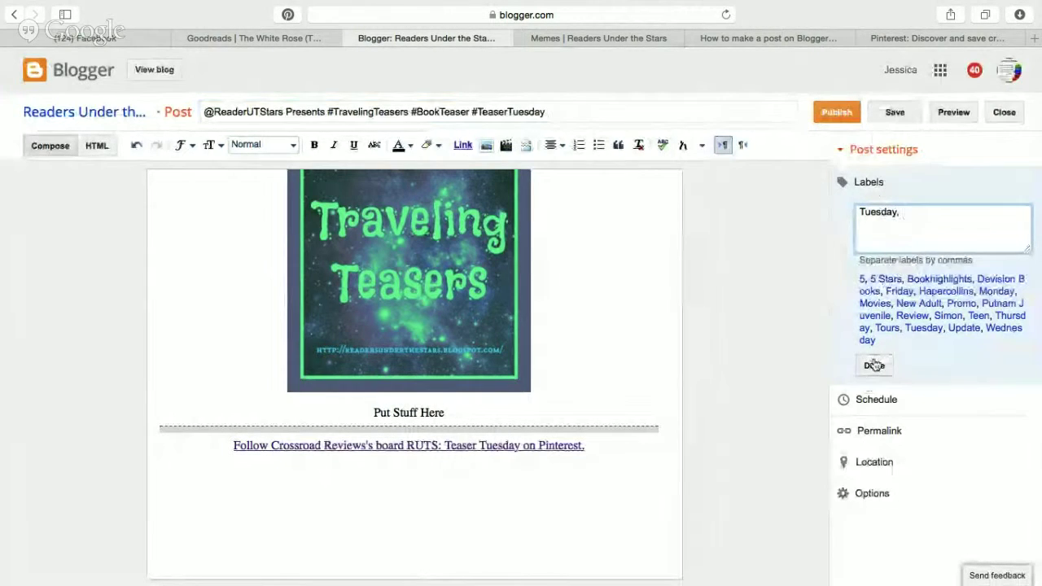
pyautogui.click(874, 366)
# Schedule the post to publish on Aug 4, 2015 at 3:00 AM.
pyautogui.click(884, 236)
pyautogui.click(862, 261)
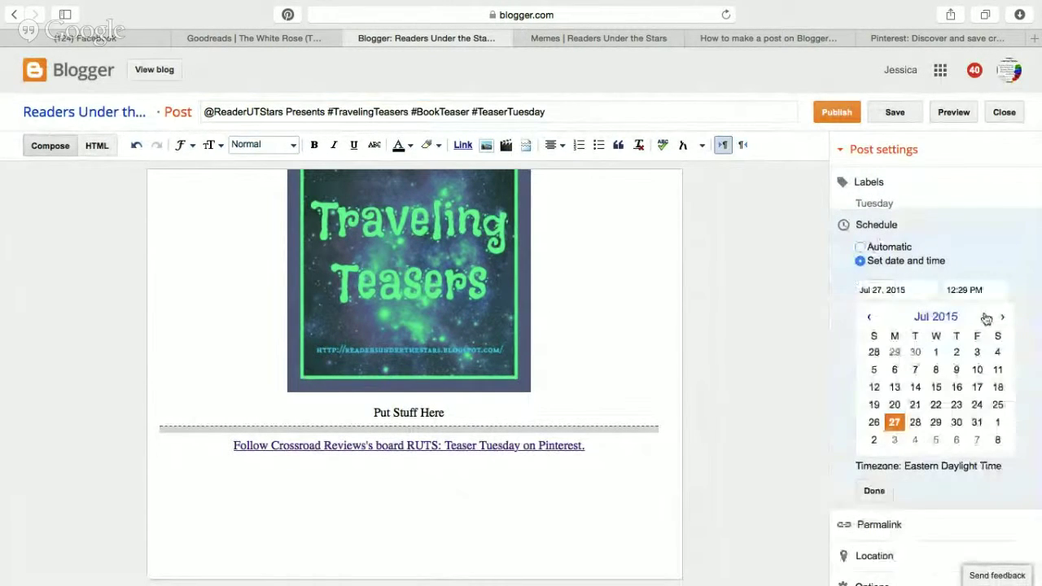
pyautogui.click(917, 440)
pyautogui.click(1000, 287)
pyautogui.click(971, 474)
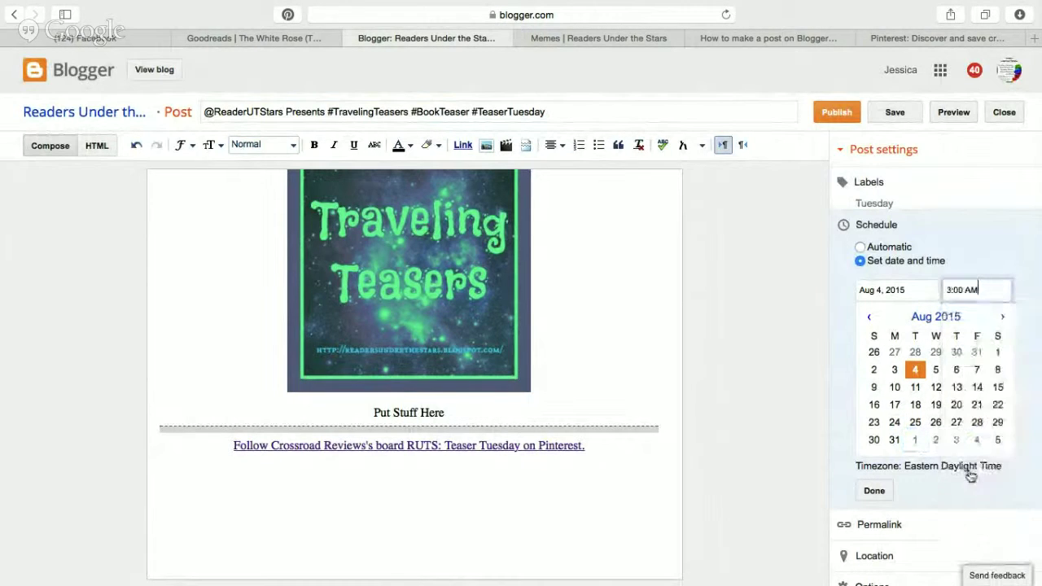
pyautogui.click(868, 492)
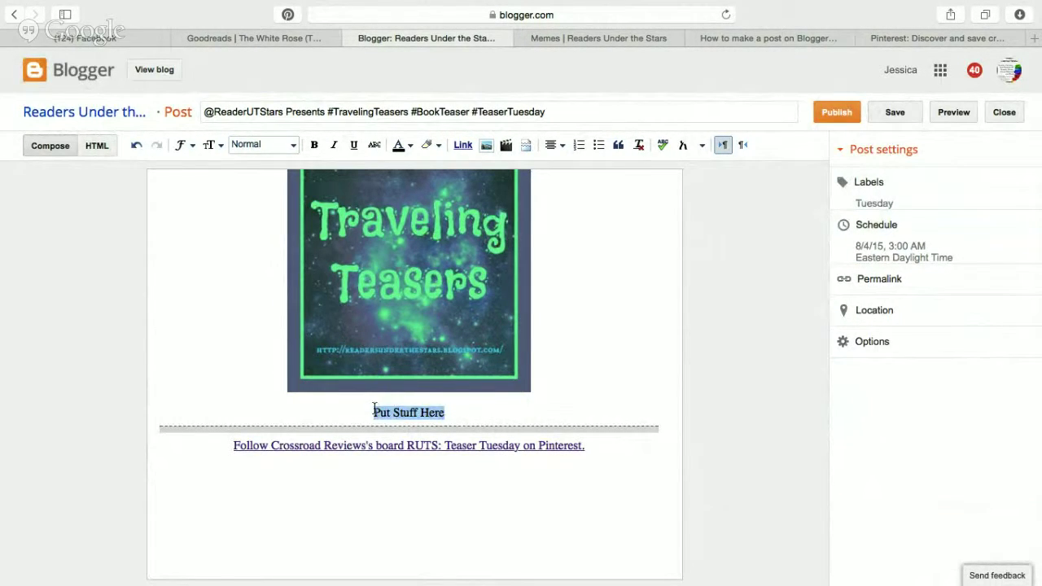
# Change the 'Put Stuff Here' line to 'Welcome to our Tuesdays post for Traveling Teasers.'.
pyautogui.press('BackSpace')
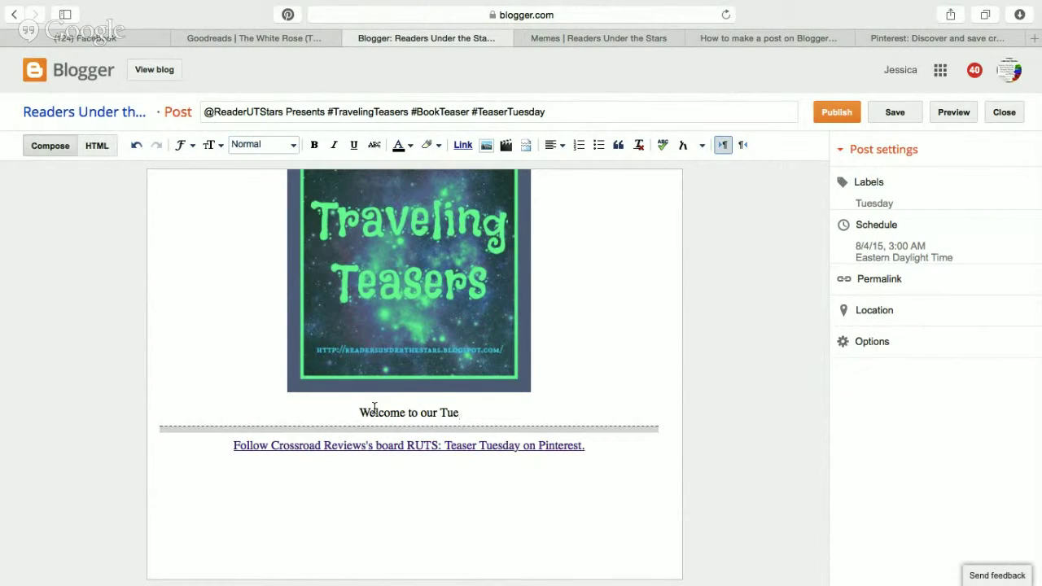
pyautogui.write('sdays po')
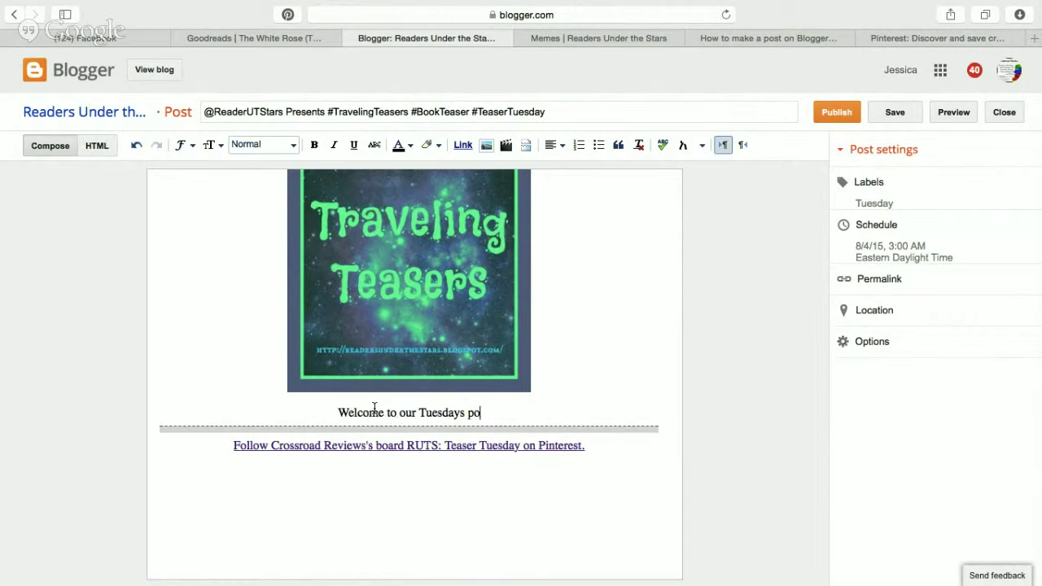
pyautogui.write('st for Trav')
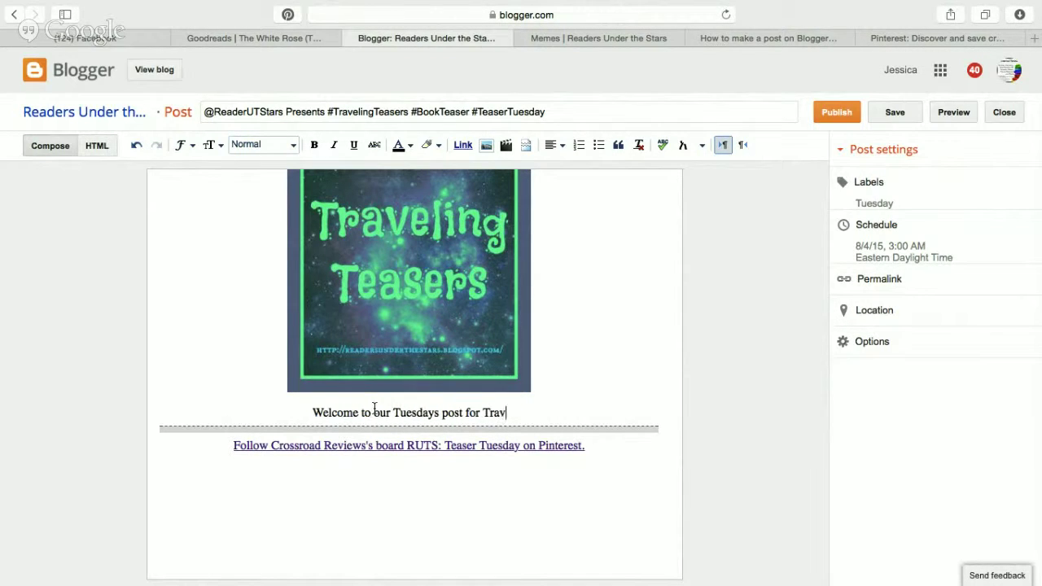
pyautogui.write('eling Teasers.')
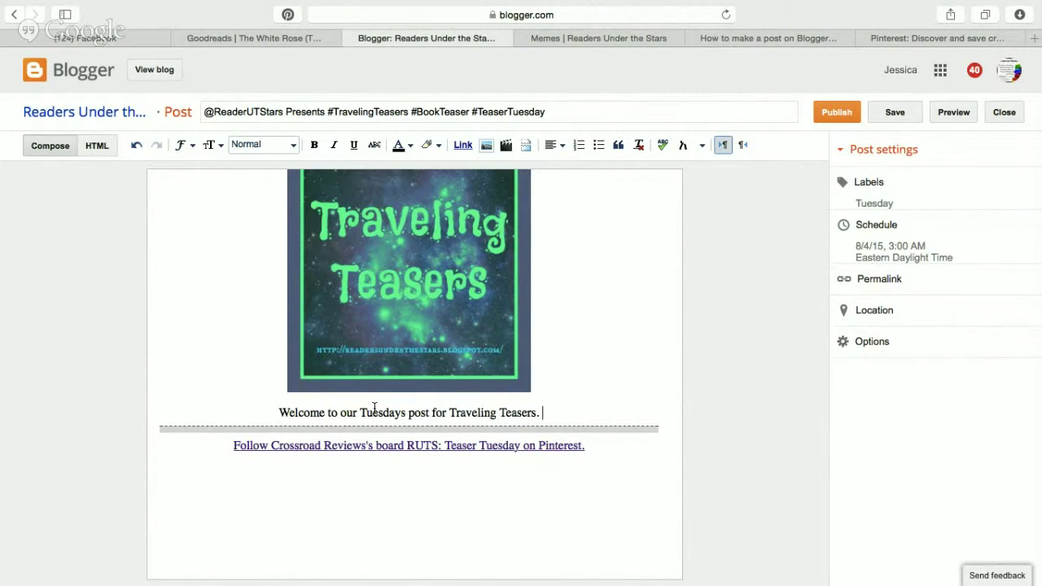
pyautogui.scroll(-6, 548, 499)
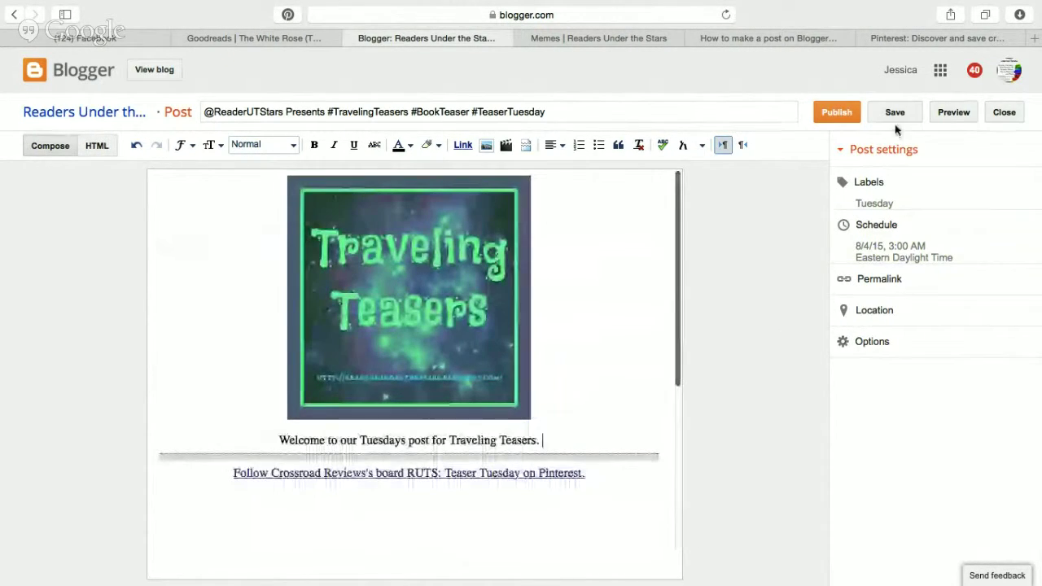
pyautogui.scroll(-3, 603, 393)
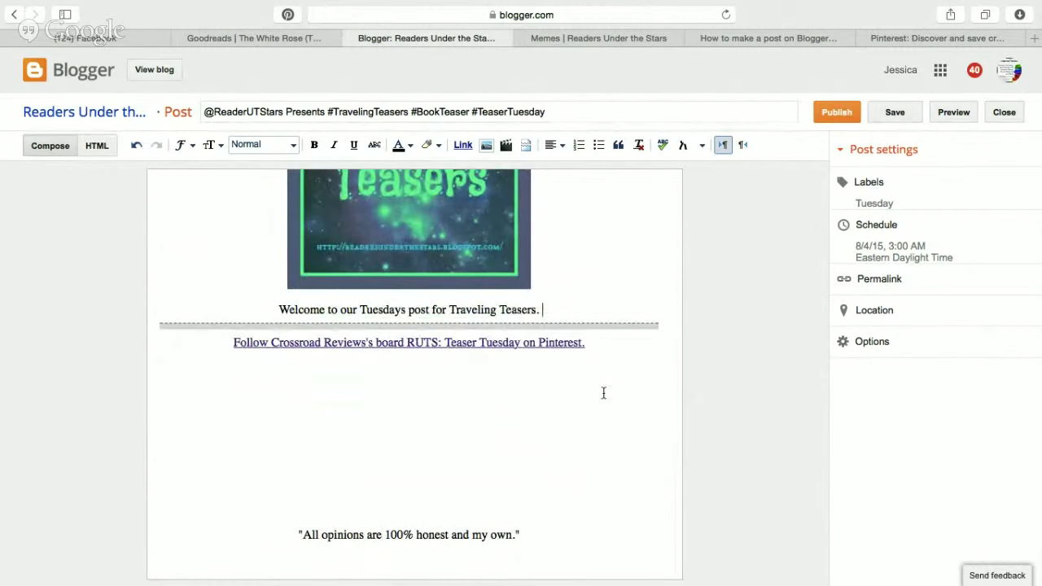
pyautogui.scroll(2, 604, 393)
pyautogui.scroll(-1, 604, 394)
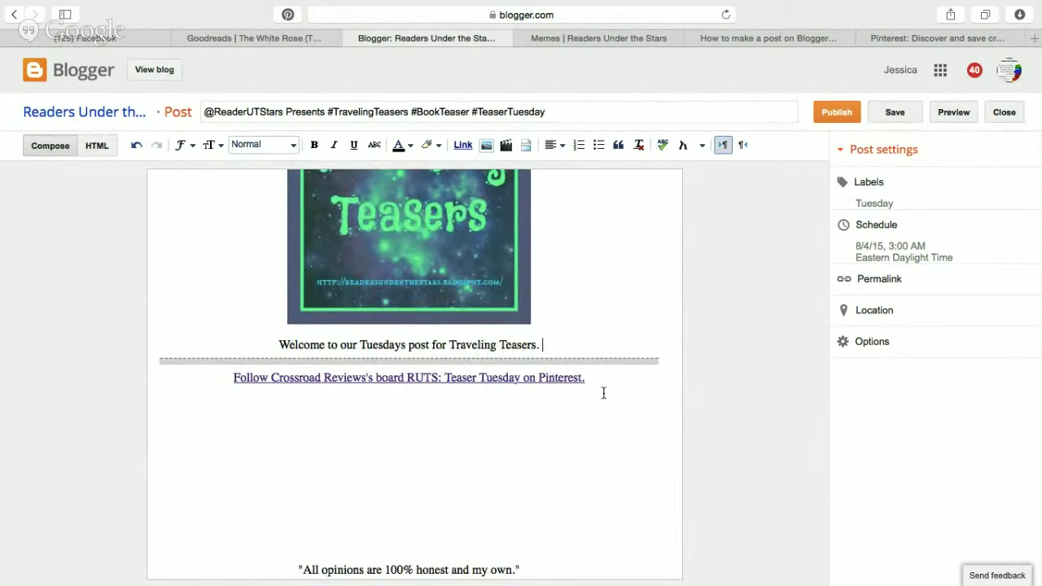
pyautogui.scroll(-1, 604, 393)
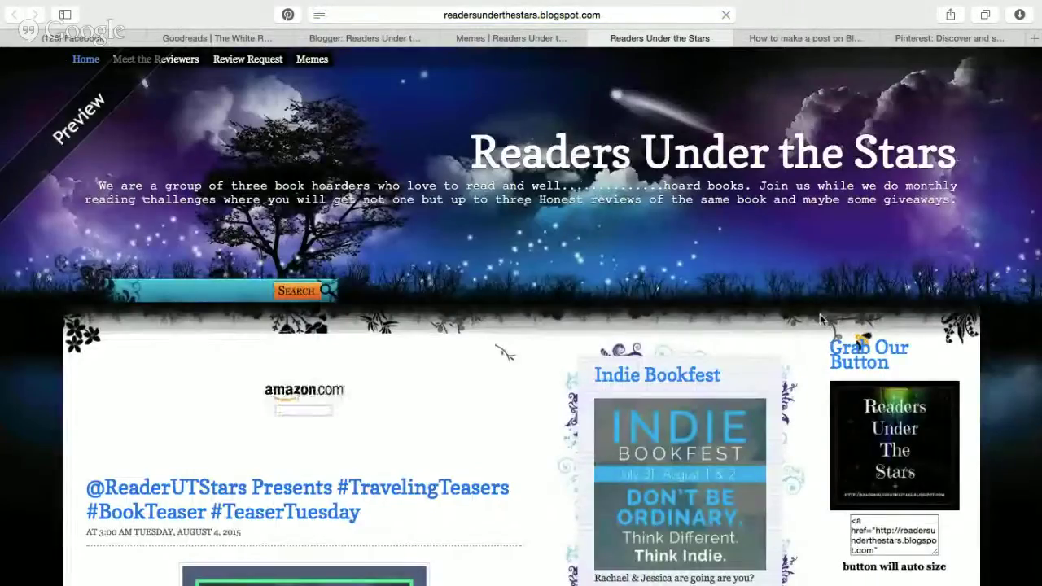
pyautogui.scroll(-10, 820, 315)
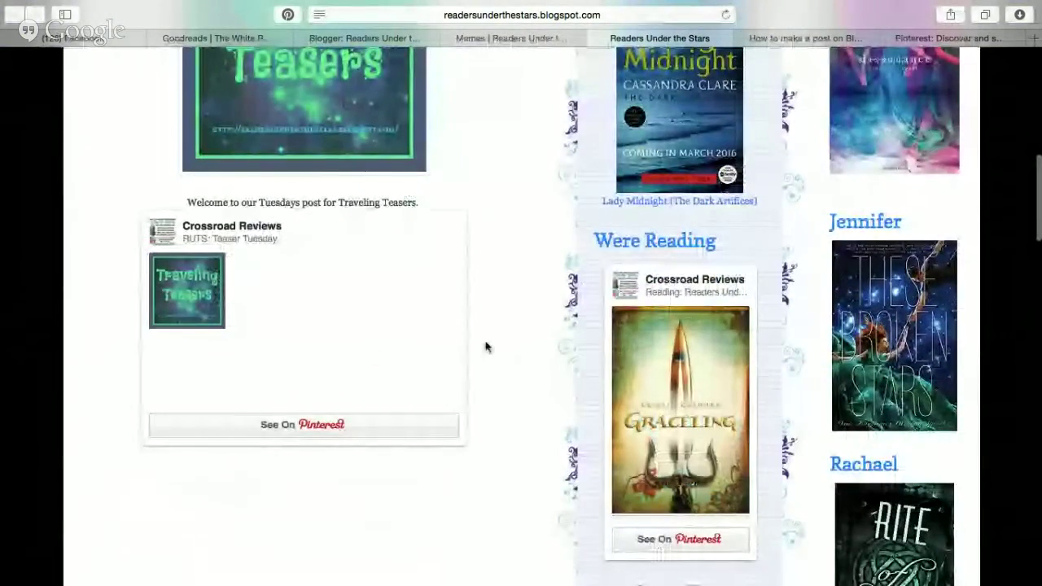
pyautogui.scroll(-3, 528, 345)
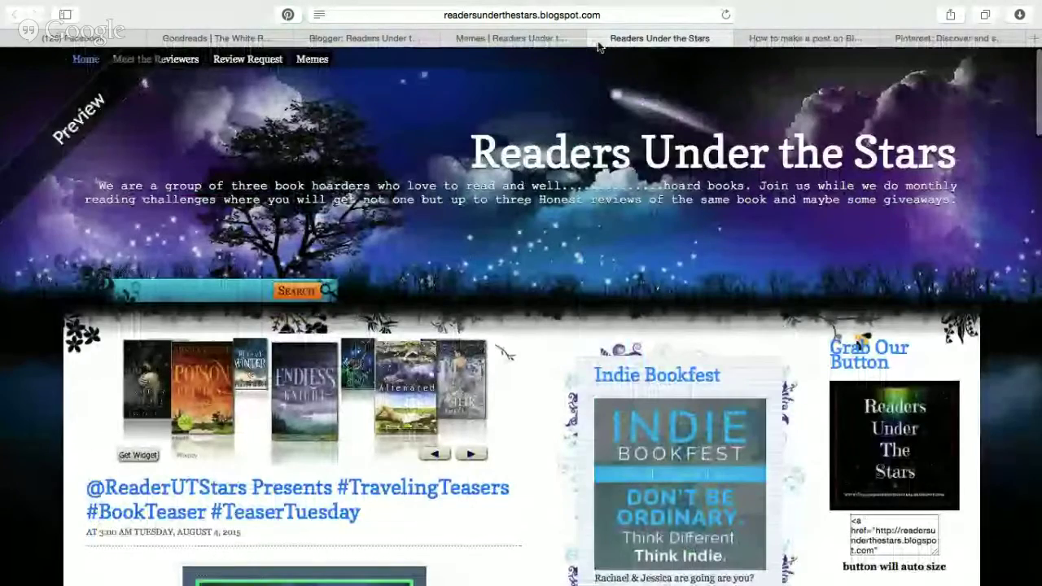
pyautogui.click(599, 39)
pyautogui.click(480, 38)
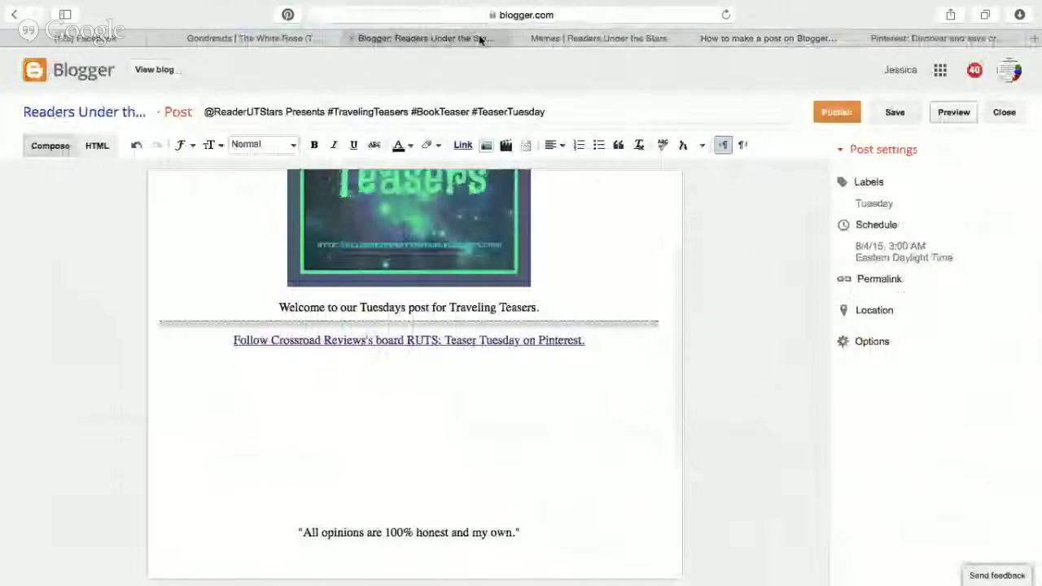
# Switch to HTML view to show the Pinterest board widget's embed code.
pyautogui.click(104, 147)
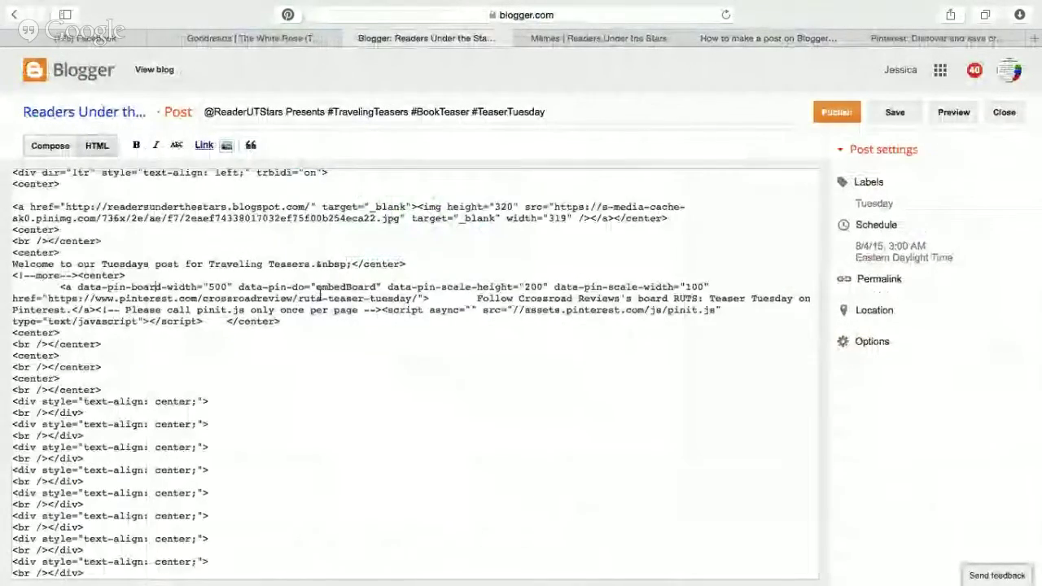
pyautogui.scroll(-1, 399, 352)
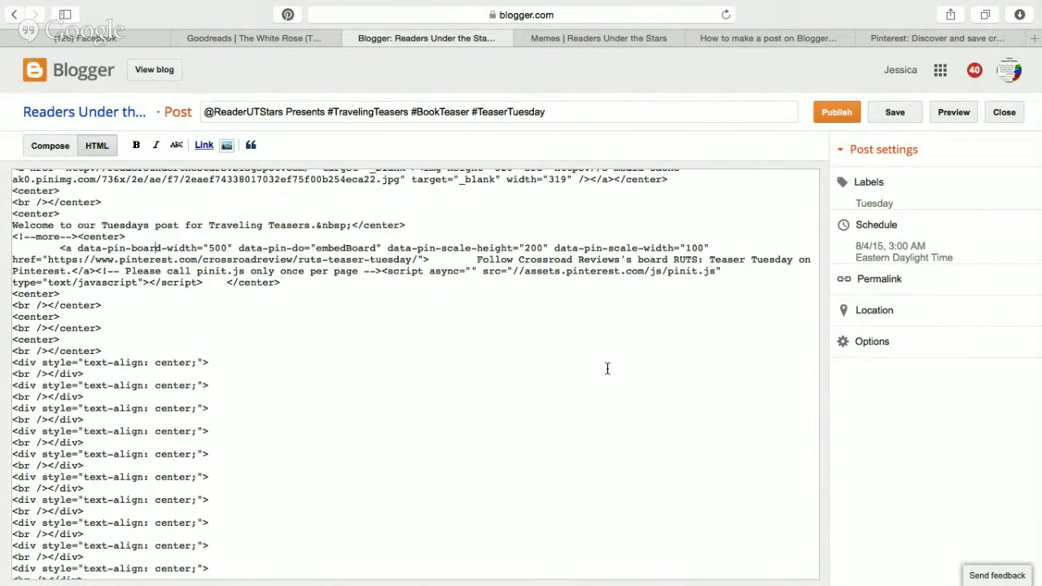
# Reload the RUTS: Teaser Tuesday Pinterest board to show its second pin, then return to Blogger.
pyautogui.click(931, 38)
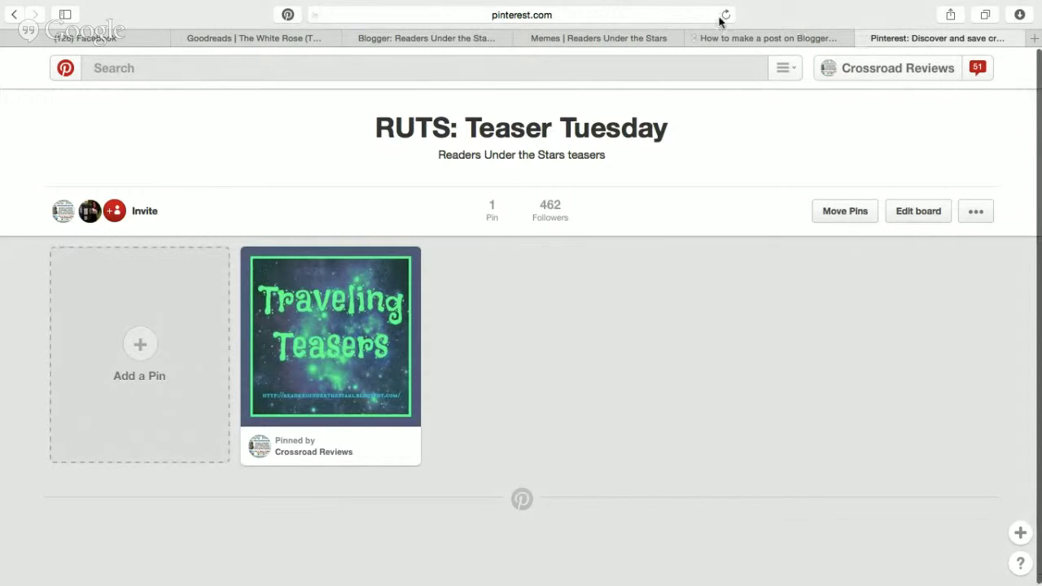
pyautogui.click(722, 16)
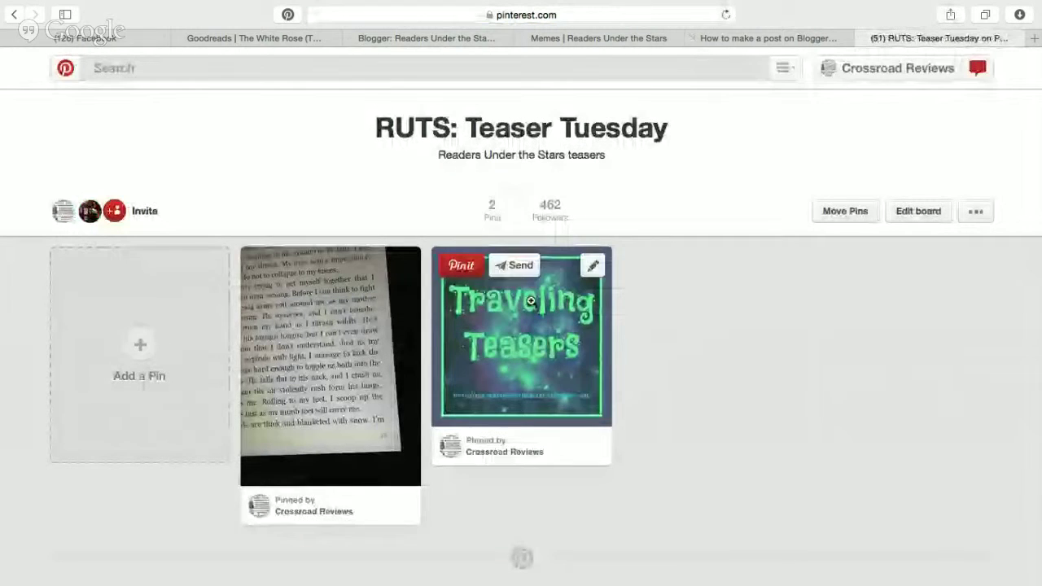
pyautogui.click(430, 39)
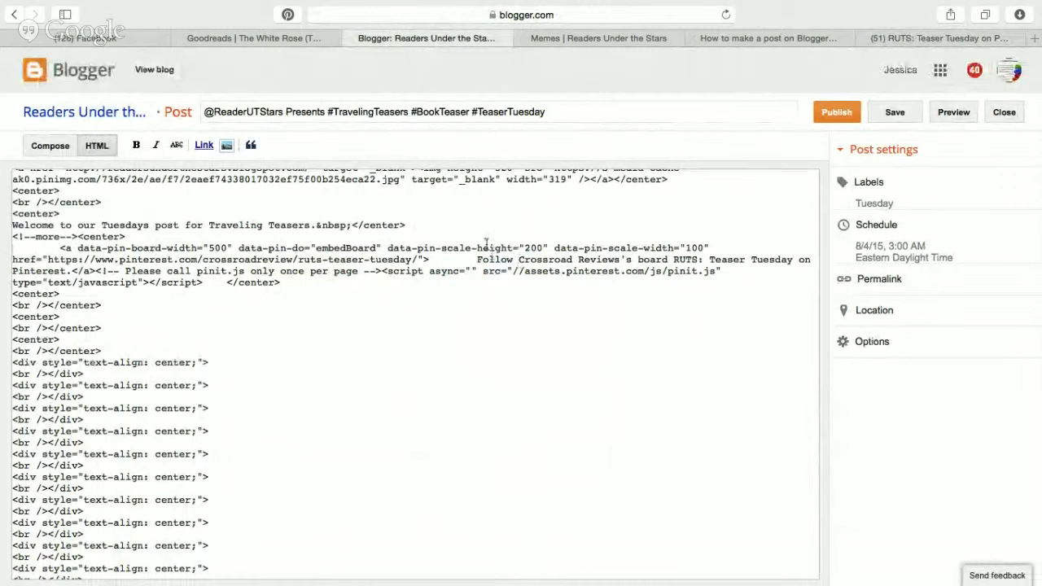
# Change the widget's data-pin-scale-height from 200 to 500, then preview the post.
pyautogui.click(531, 246)
pyautogui.press('BackSpace')
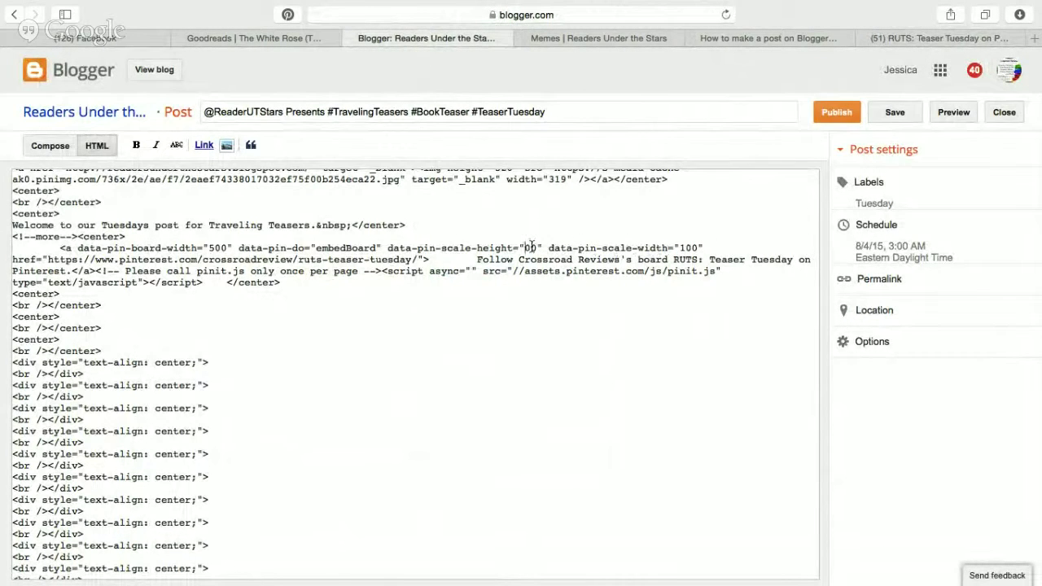
pyautogui.write('50')
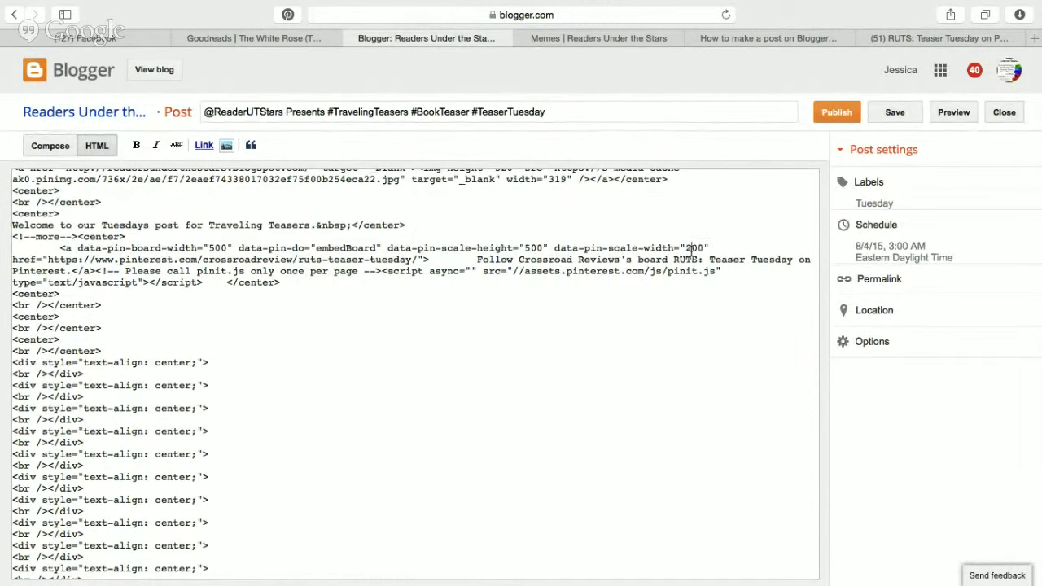
pyautogui.click(600, 392)
pyautogui.click(50, 146)
pyautogui.click(955, 114)
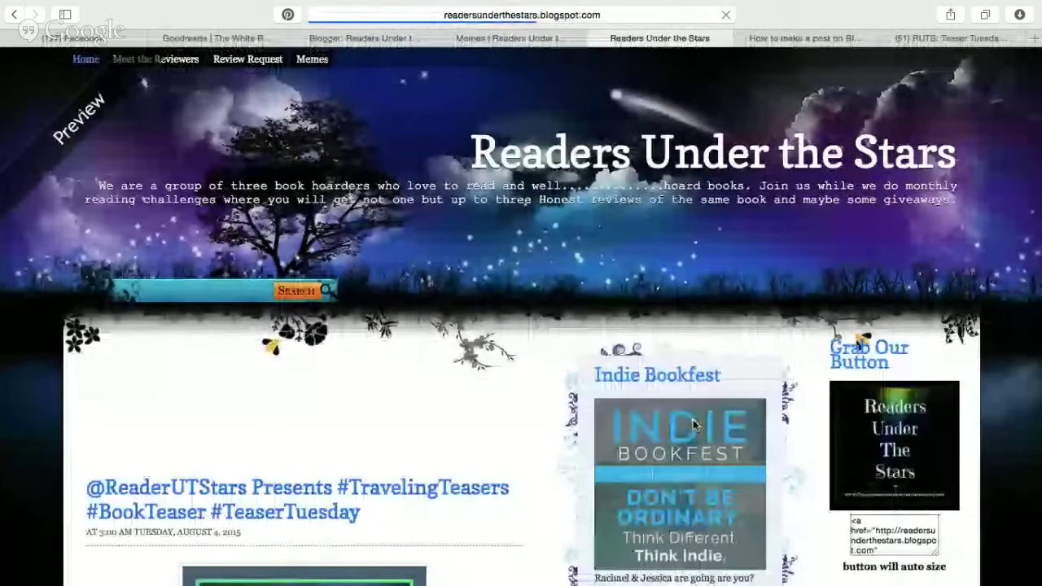
# Scroll the preview to check that the enlarged board widget shows both Teaser Tuesday pins.
pyautogui.scroll(-10, 695, 426)
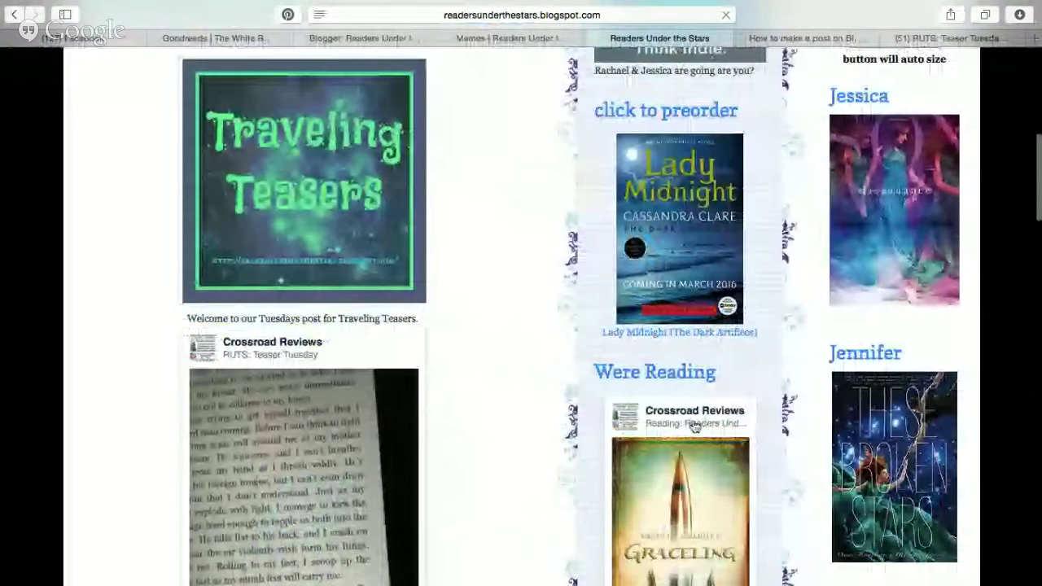
pyautogui.scroll(-3, 340, 254)
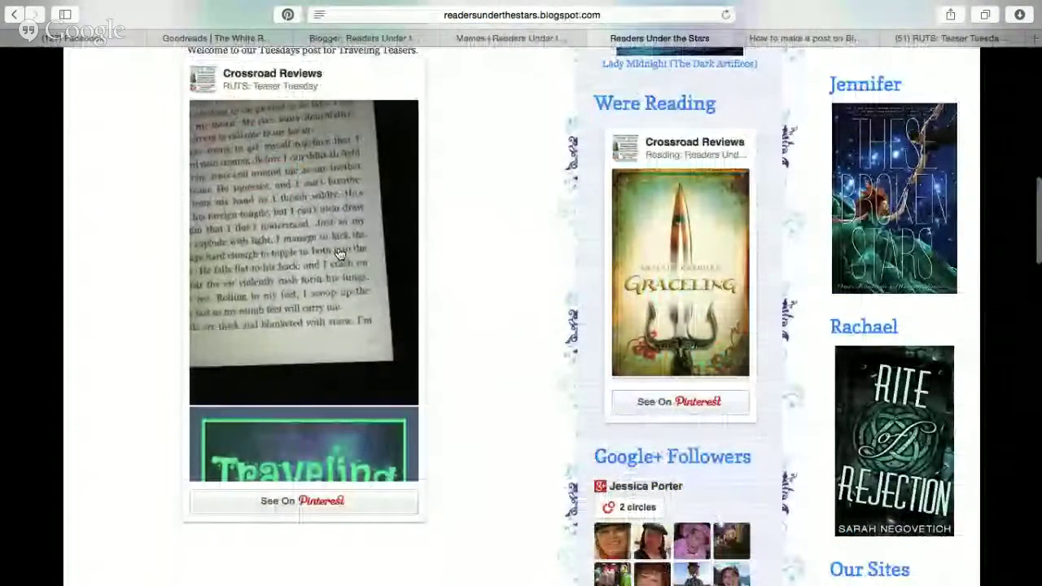
pyautogui.scroll(1, 340, 255)
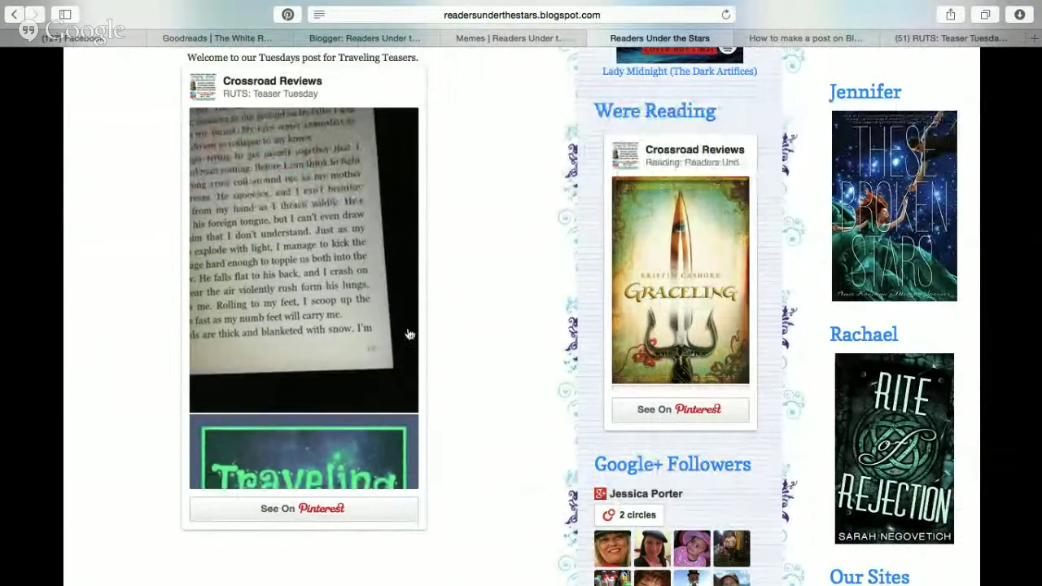
pyautogui.scroll(-5, 334, 379)
pyautogui.scroll(-2, 334, 379)
pyautogui.scroll(8, 334, 378)
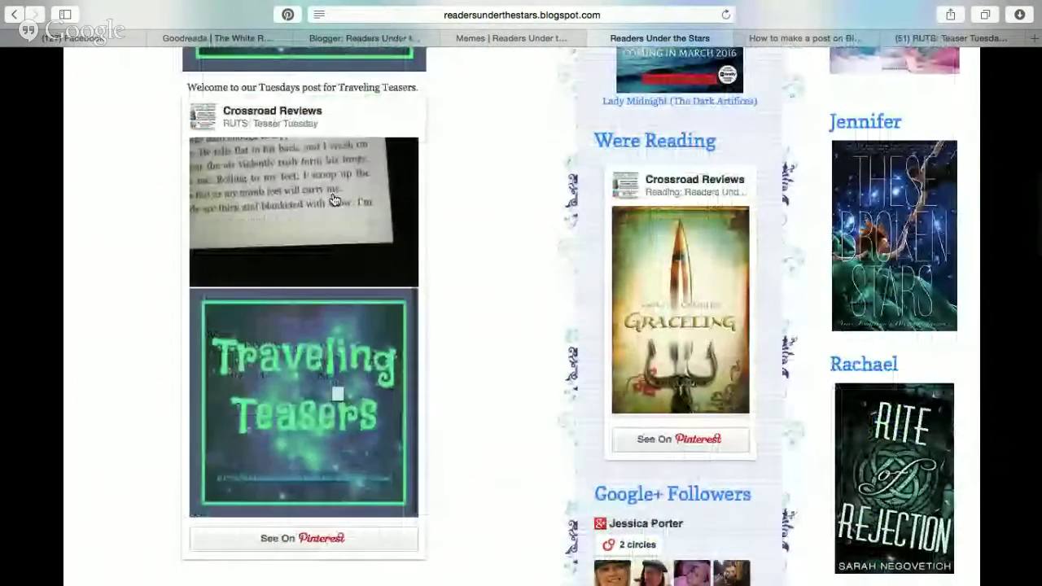
pyautogui.scroll(-15, 435, 225)
pyautogui.scroll(11, 434, 226)
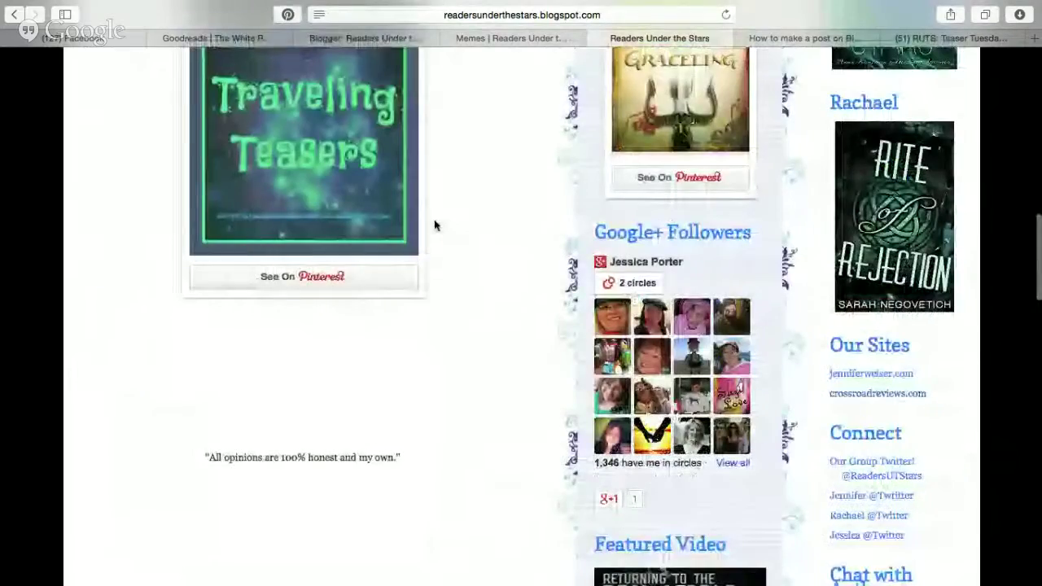
pyautogui.scroll(15, 435, 225)
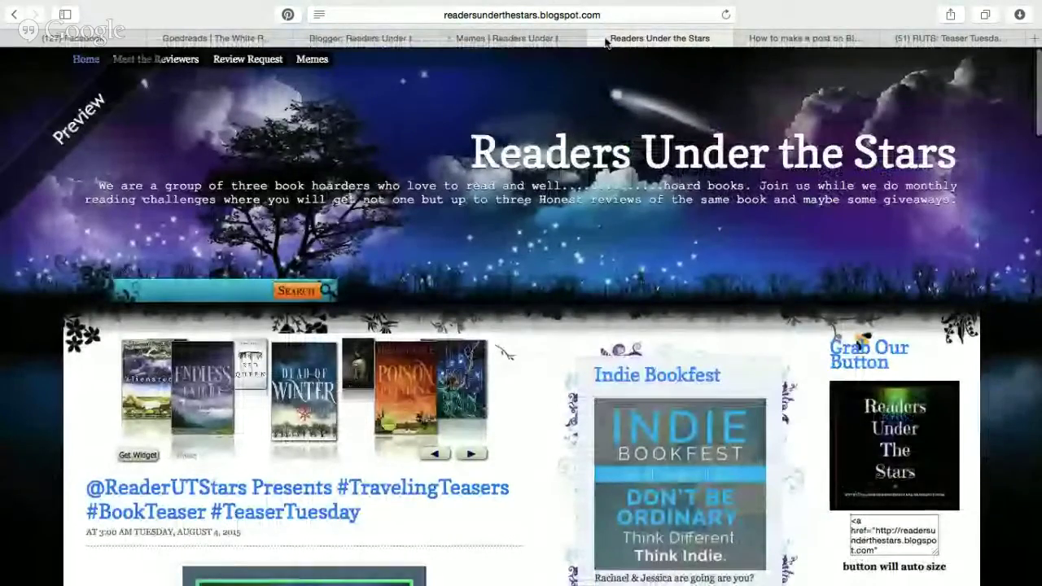
pyautogui.hotkey('ctrl', 'Tab')
pyautogui.click(424, 38)
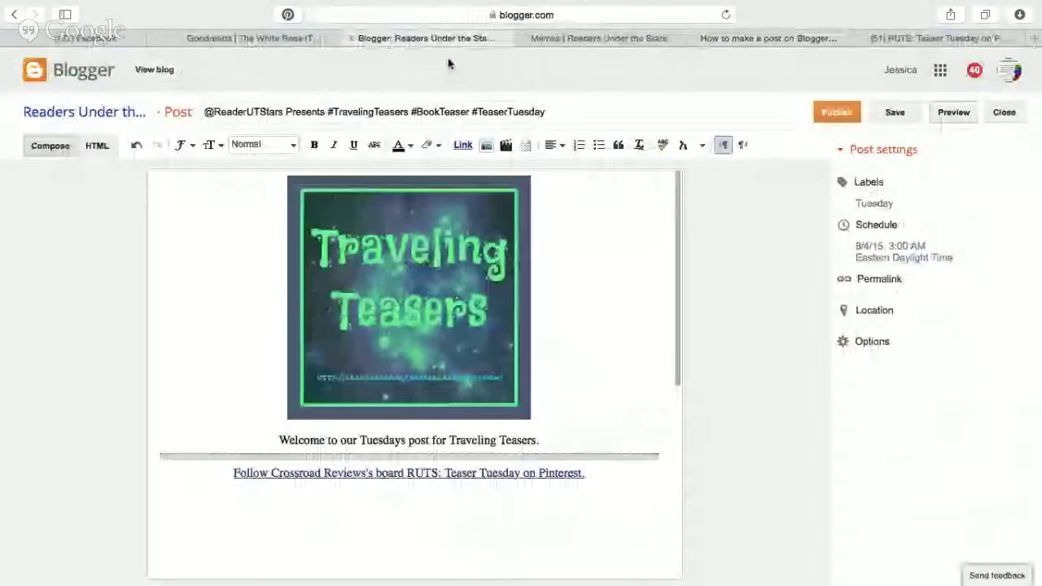
pyautogui.scroll(-15, 577, 311)
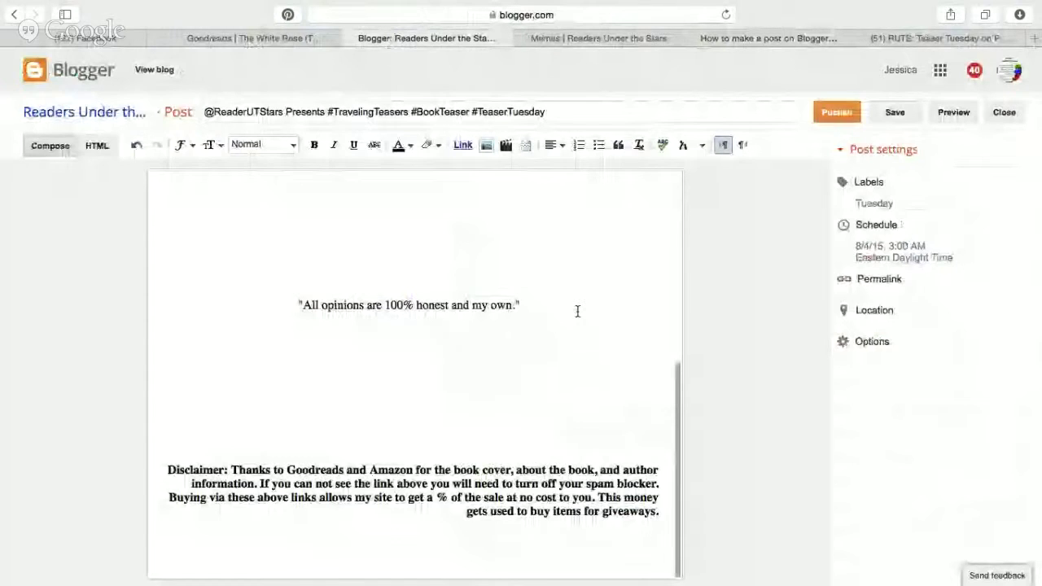
pyautogui.scroll(15, 578, 311)
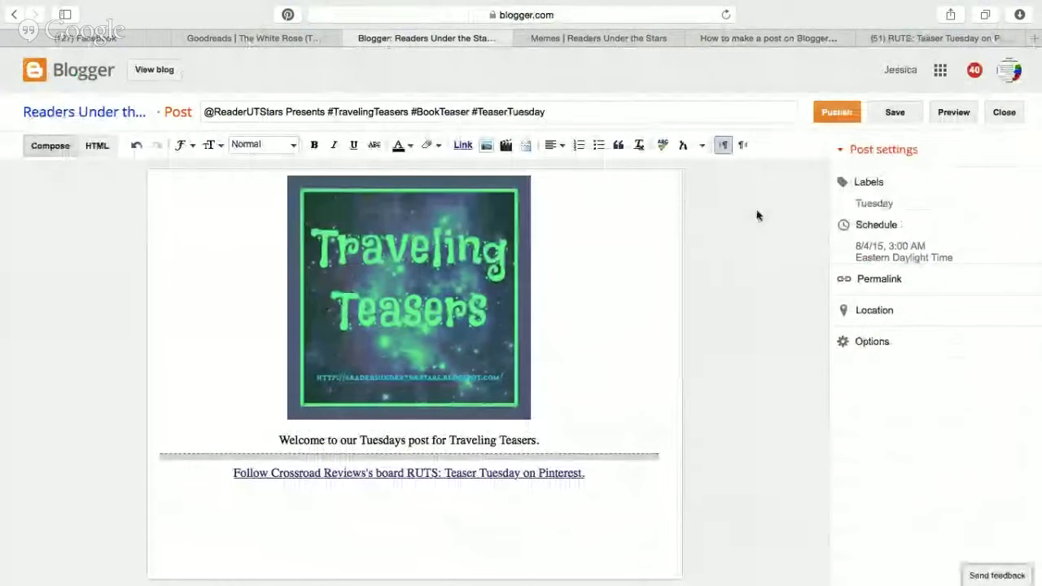
pyautogui.click(612, 109)
pyautogui.write(':')
pyautogui.press('BackSpace')
pyautogui.press('BackSpace')
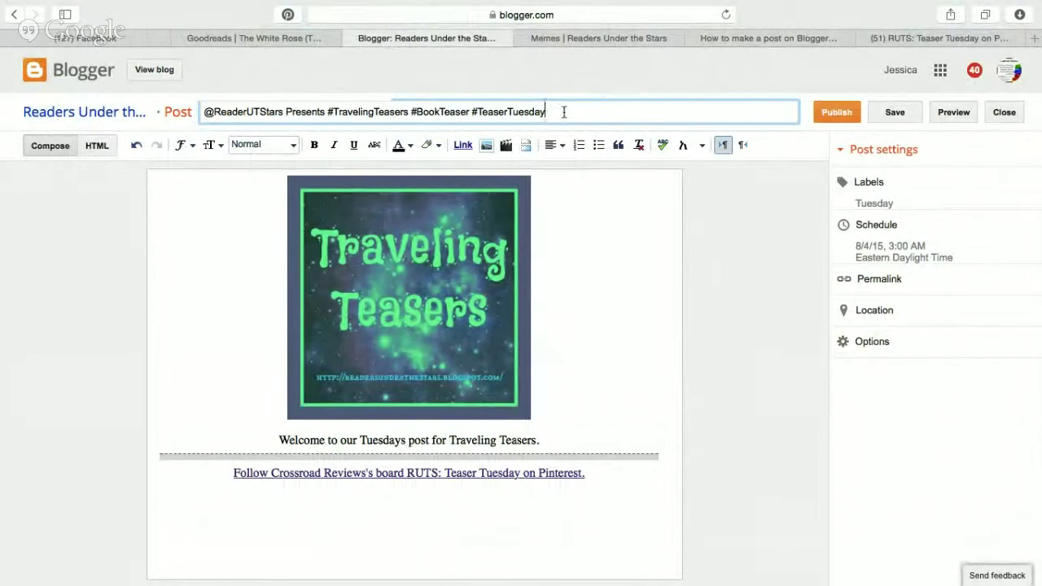
pyautogui.press('BackSpace')
pyautogui.press('BackSpace')
pyautogui.press('BackSpace')
pyautogui.press('BackSpace')
pyautogui.press('BackSpace')
pyautogui.press('BackSpace')
pyautogui.press('BackSpace')
pyautogui.press('BackSpace')
pyautogui.press('BackSpace')
pyautogui.press('BackSpace')
pyautogui.press('BackSpace')
pyautogui.press('BackSpace')
pyautogui.press('BackSpace')
pyautogui.press('BackSpace')
pyautogui.press('BackSpace')
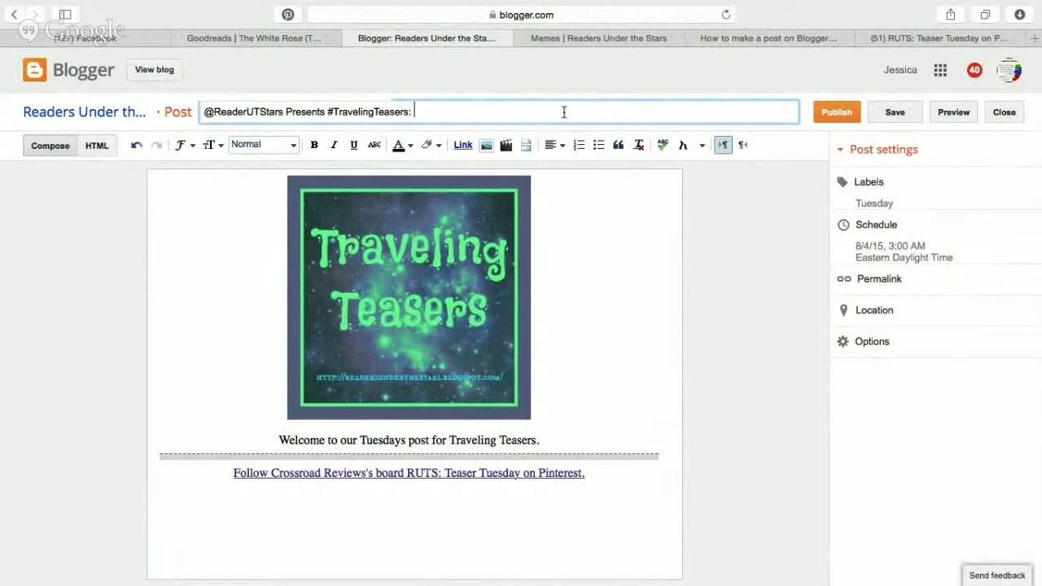
# Paste 'The White Rose (The Lone City #2) by' and the author from Goodreads into the title.
pyautogui.click(291, 38)
pyautogui.scroll(3, 393, 142)
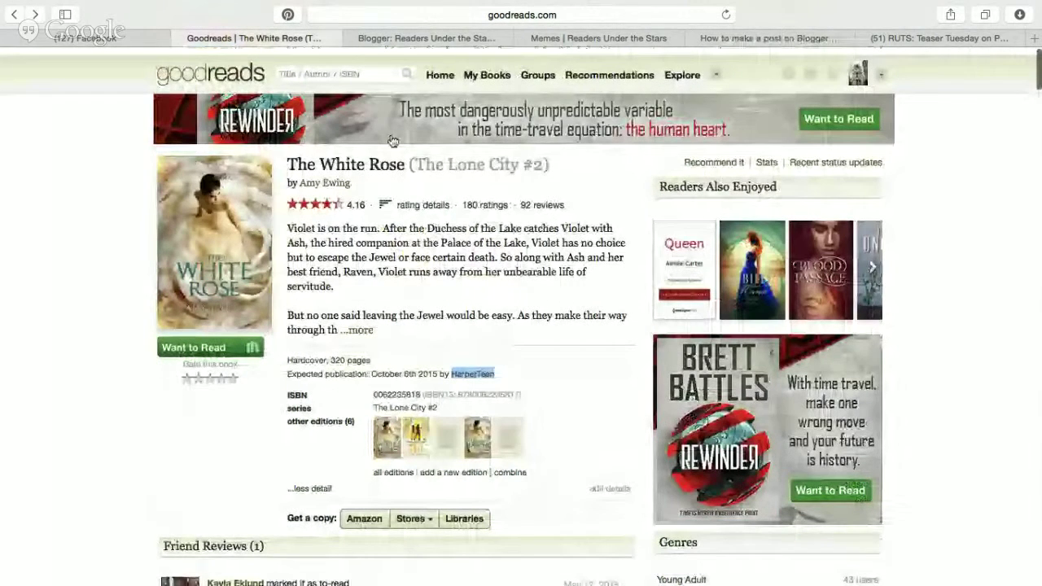
pyautogui.tripleClick(393, 159)
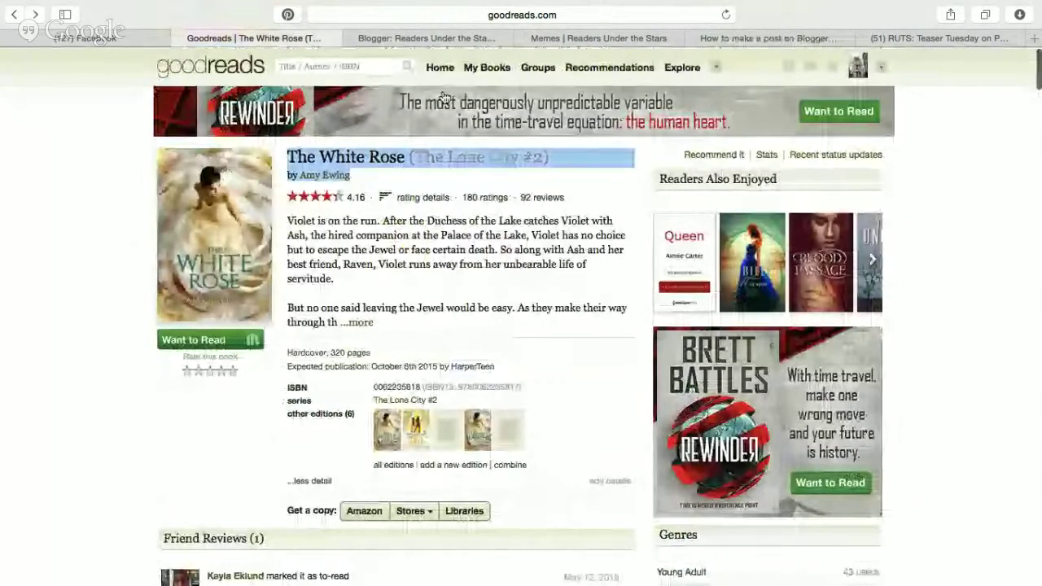
pyautogui.click(467, 38)
pyautogui.write('The White Rose (The Lone City #2) by Amy Ewing')
# Copy the author's Twitter username from their Goodreads profile and select the author's name in the title.
pyautogui.click(254, 37)
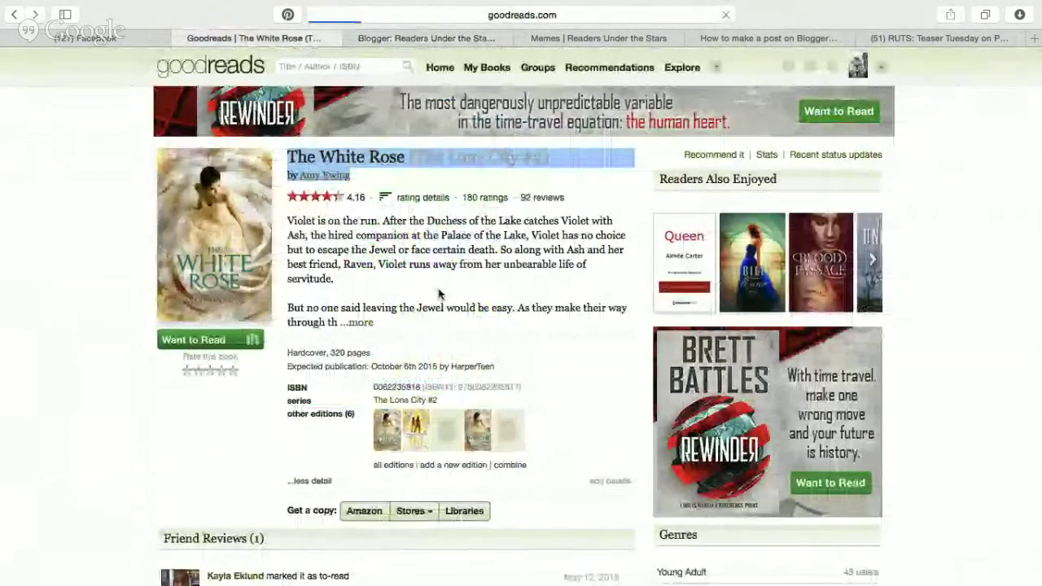
pyautogui.click(326, 175)
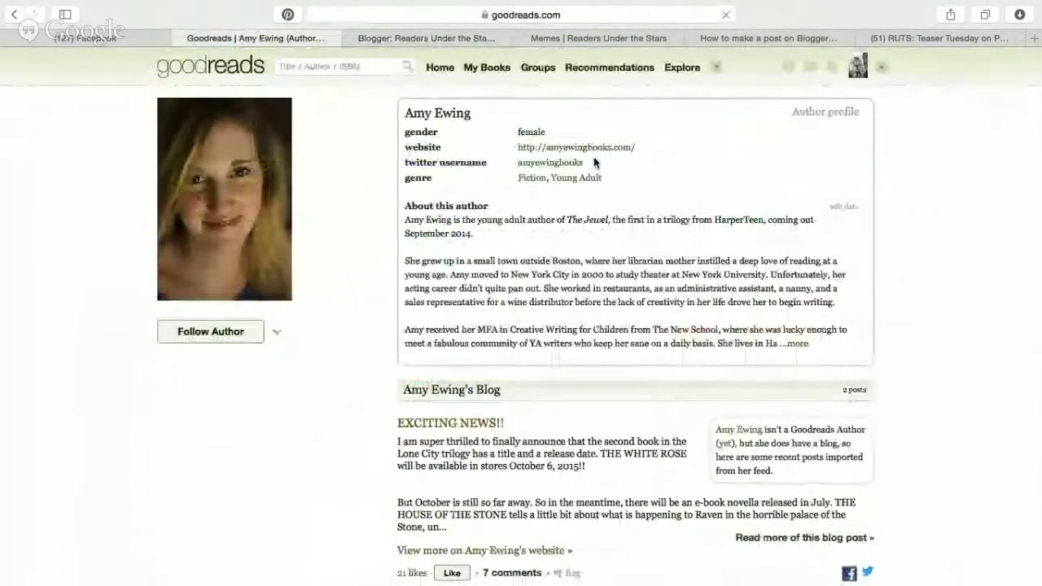
pyautogui.moveTo(588, 162); pyautogui.dragTo(520, 165)
pyautogui.press('super+c')
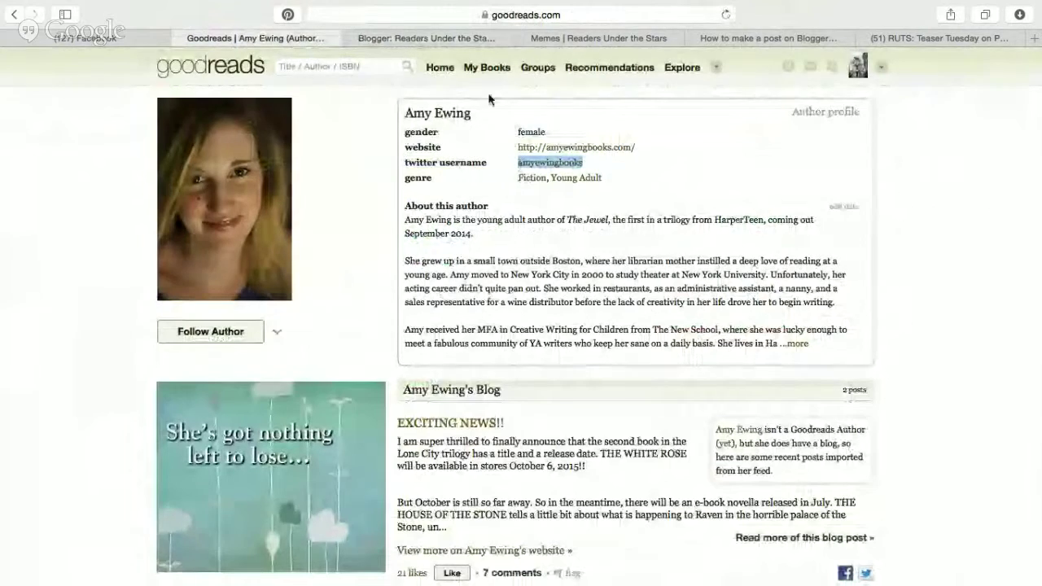
pyautogui.click(456, 38)
pyautogui.moveTo(637, 112); pyautogui.dragTo(587, 116)
# Replace the author's name in the title with their @ Twitter handle.
pyautogui.press('super+v')
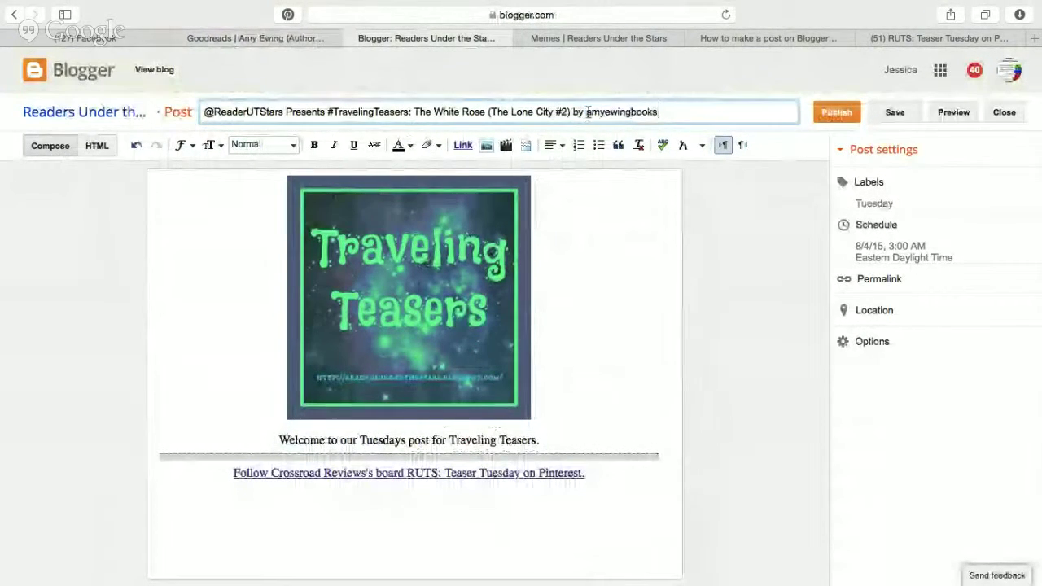
pyautogui.click(585, 112)
pyautogui.write('@')
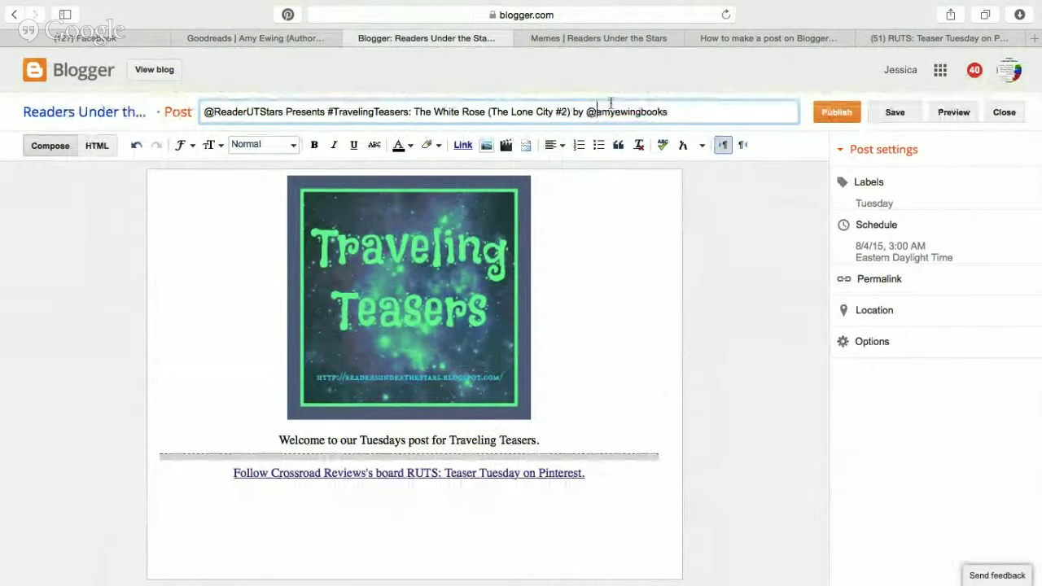
pyautogui.scroll(-5, 591, 274)
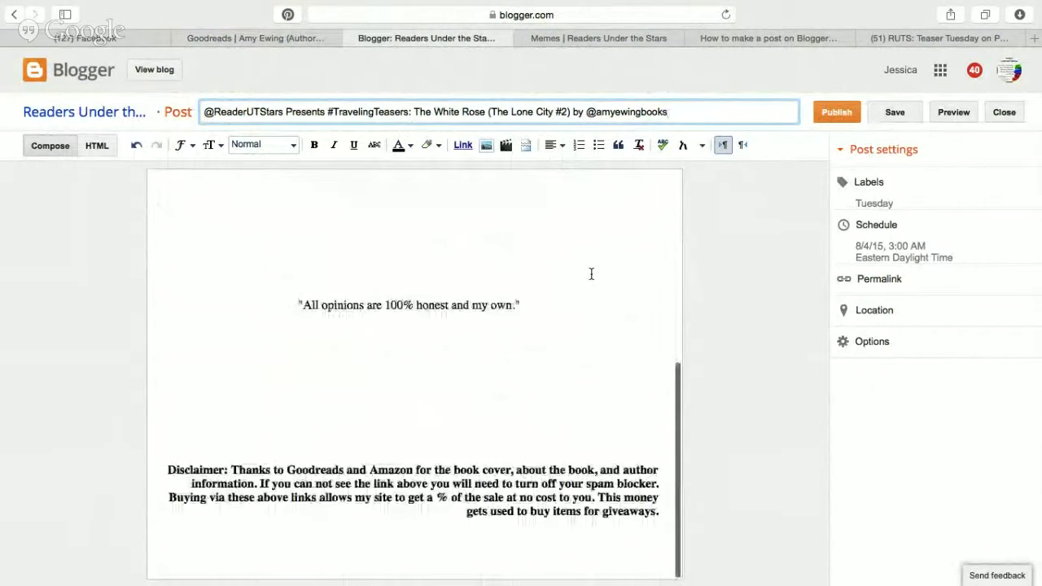
# Publish the scheduled post.
pyautogui.scroll(5, 591, 272)
pyautogui.click(836, 112)
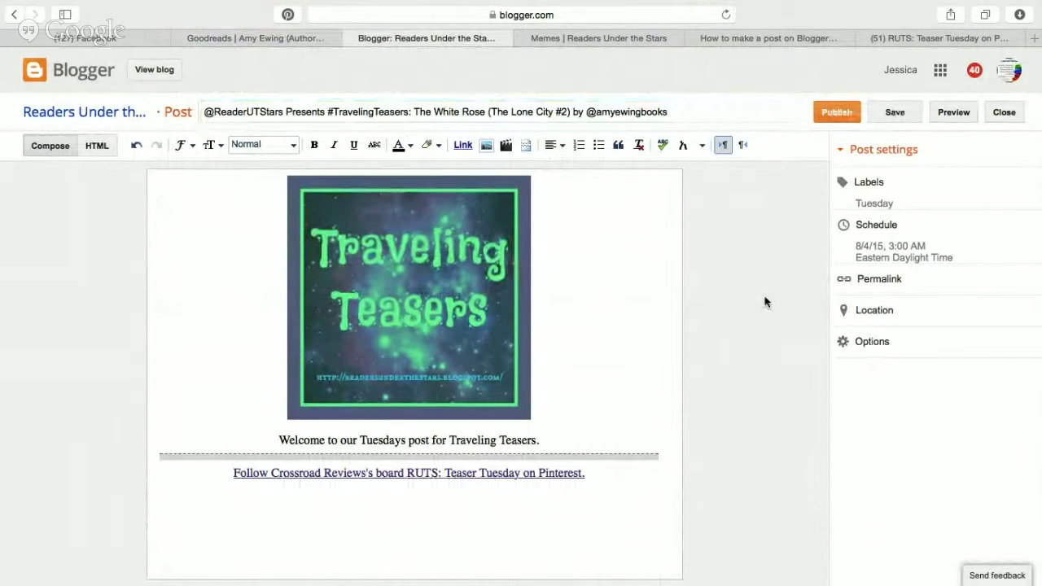
pyautogui.click(836, 111)
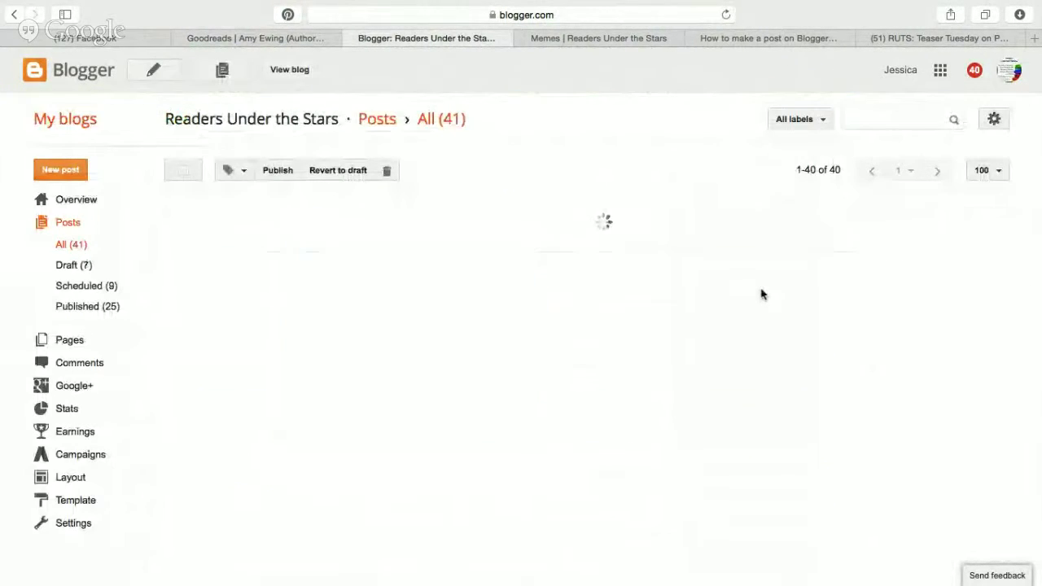
# Show the Pinterest board, then stop the Hangout screen share.
pyautogui.click(909, 39)
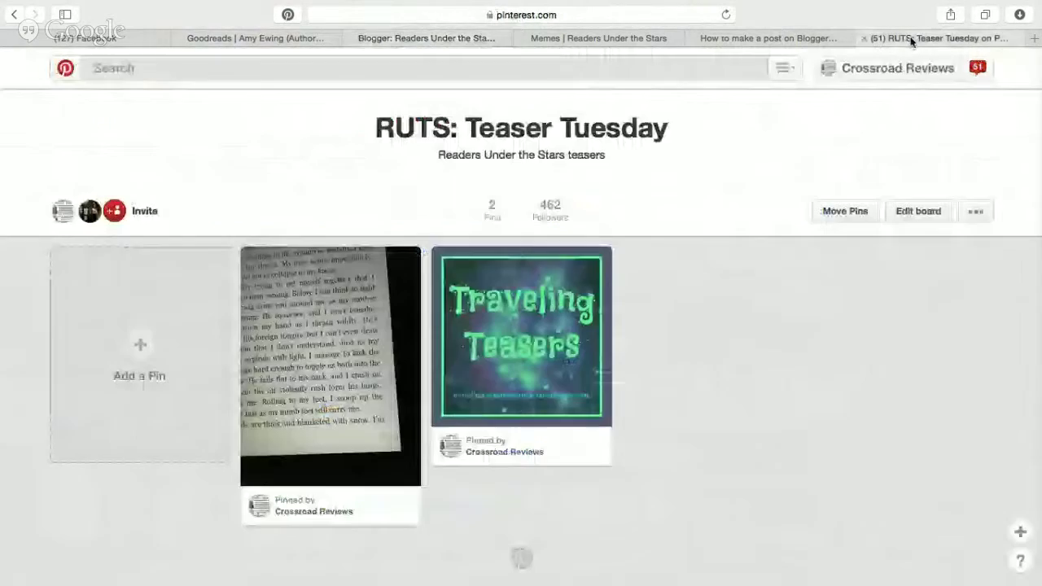
pyautogui.click(756, 38)
pyautogui.hotkey('ctrl', 'Right')
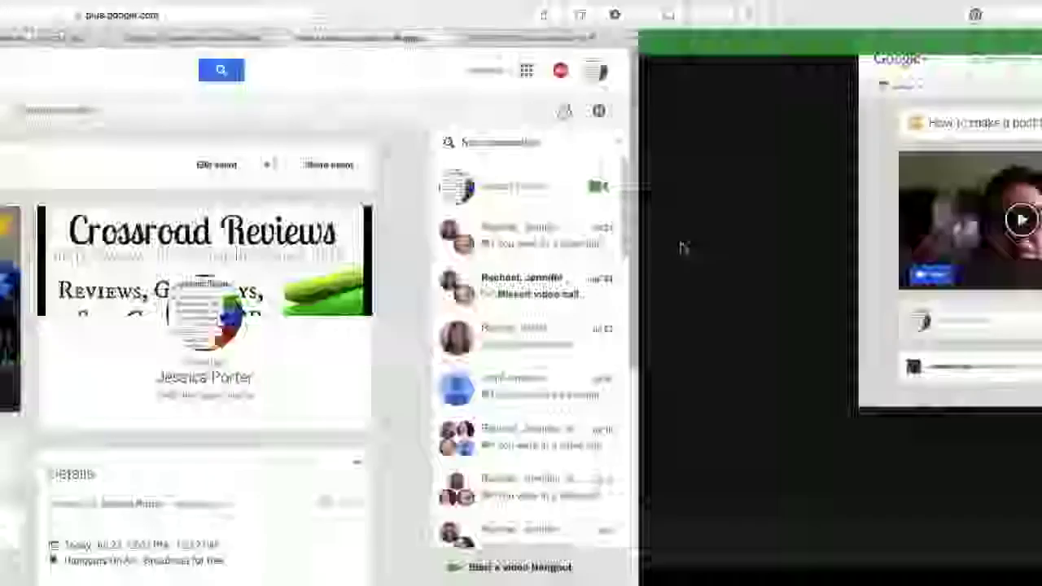
pyautogui.click(531, 34)
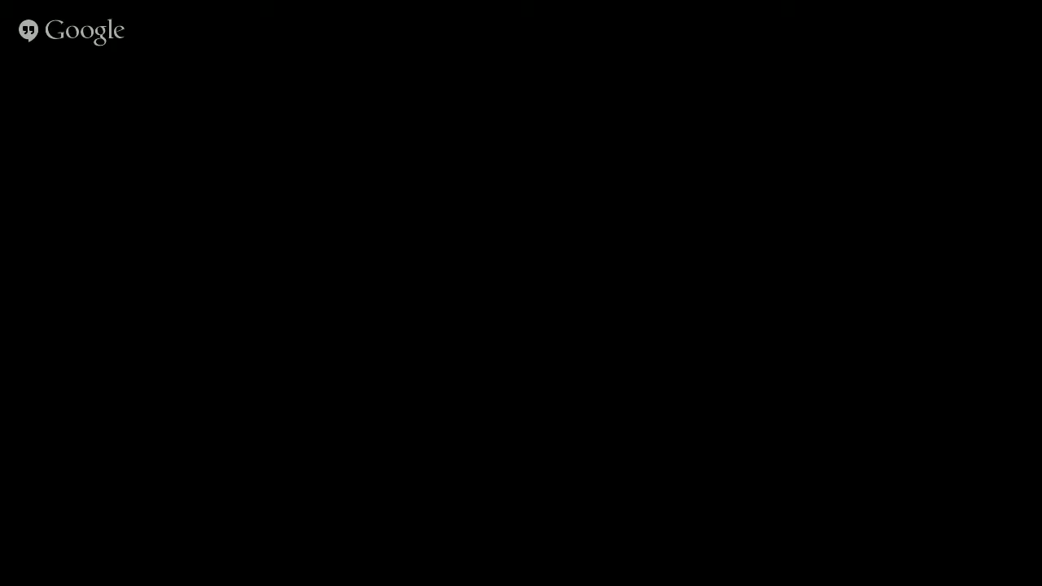
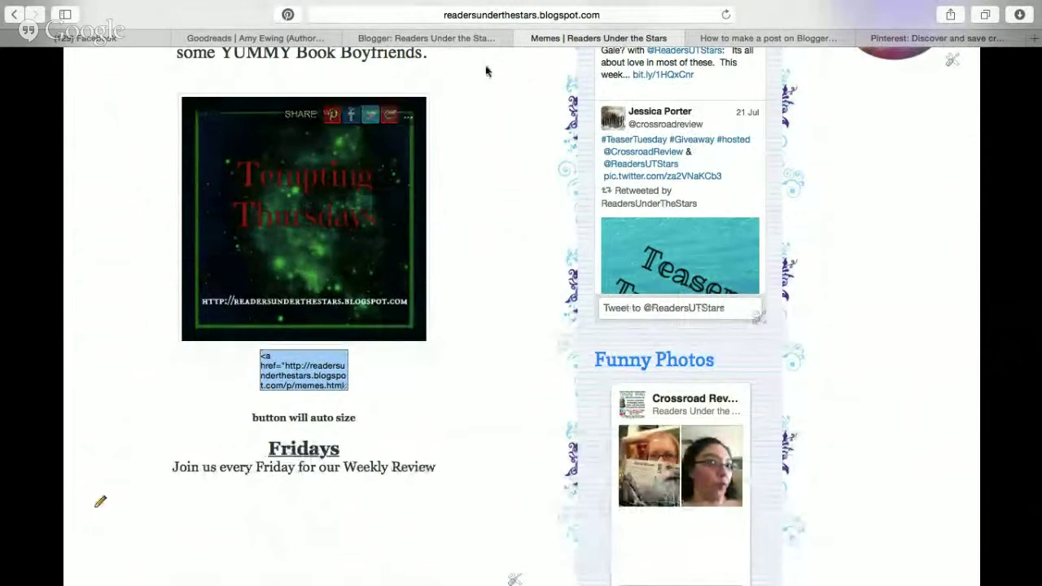
# In the post HTML, replace the old crossroadreviews banner link with the Tempting Thursdays button code.
pyautogui.click(477, 38)
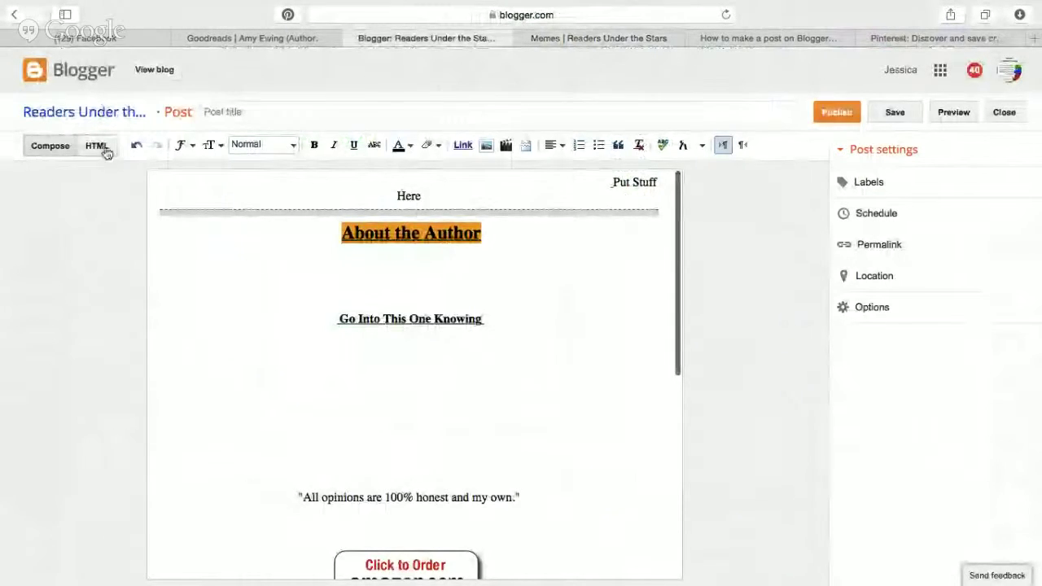
pyautogui.click(97, 146)
pyautogui.moveTo(40, 222); pyautogui.dragTo(12, 211)
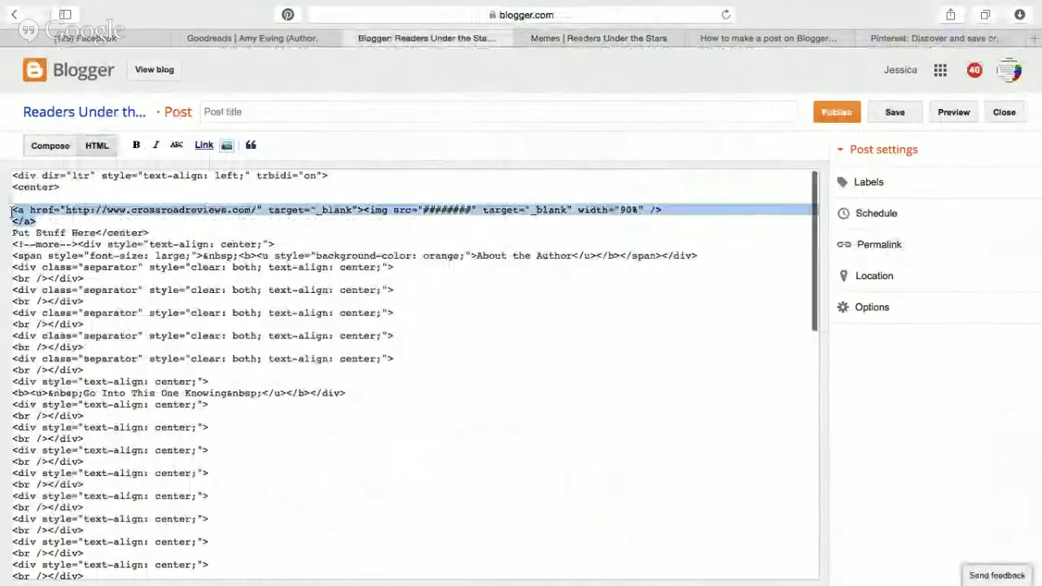
pyautogui.write('<a href="http://readersunderthestars.blogspot.com/p/memes.html" target="_blank"><img src="https://s-media-cache-ak0.pinimg.com/736x/48/14/a8/4814a83a005e826aa51ef99cc82b3798.jpg" width="100%"  target="_blank">')
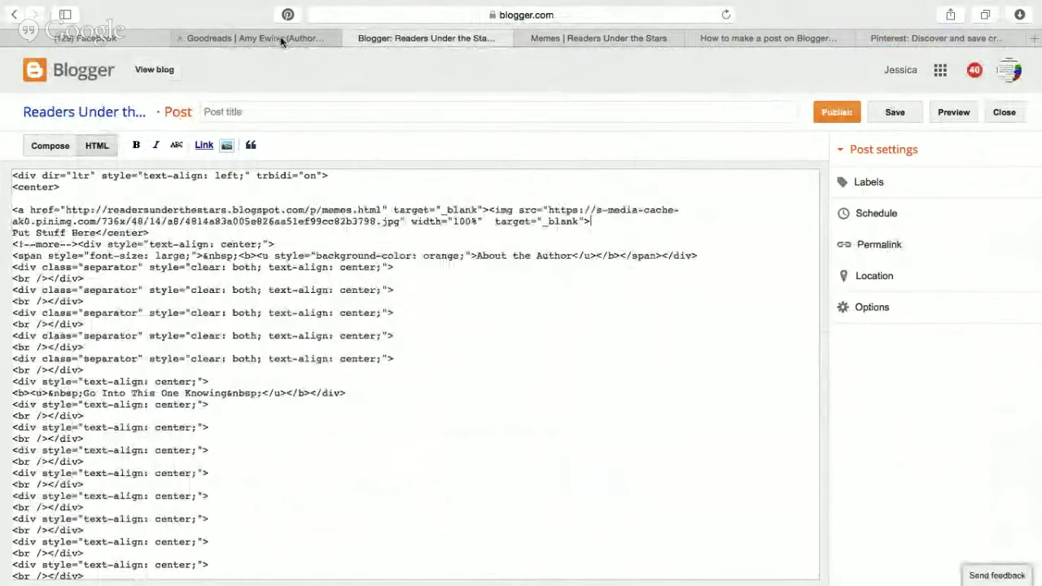
pyautogui.click(597, 38)
pyautogui.scroll(5, 480, 327)
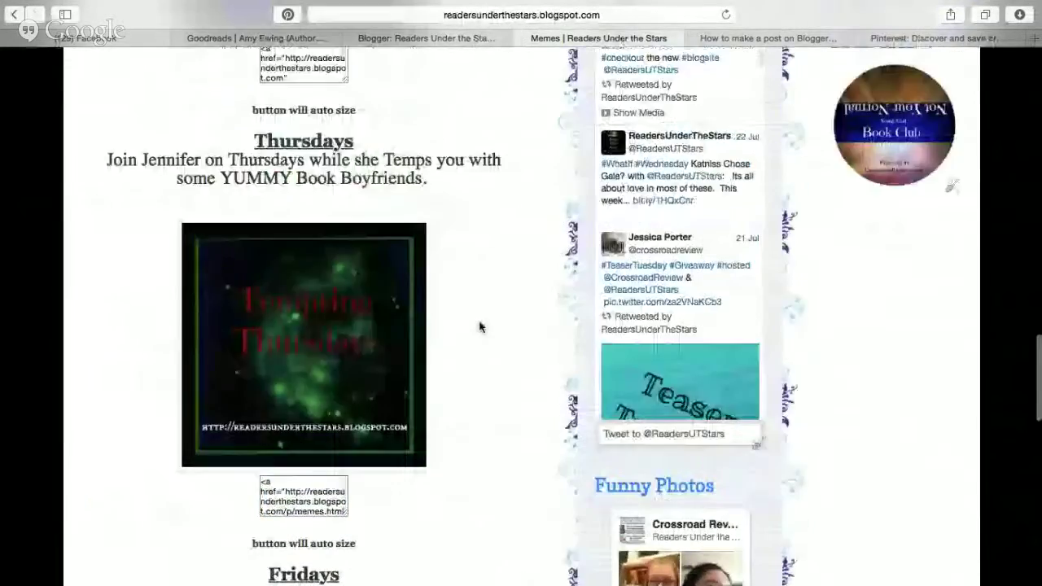
pyautogui.click(445, 40)
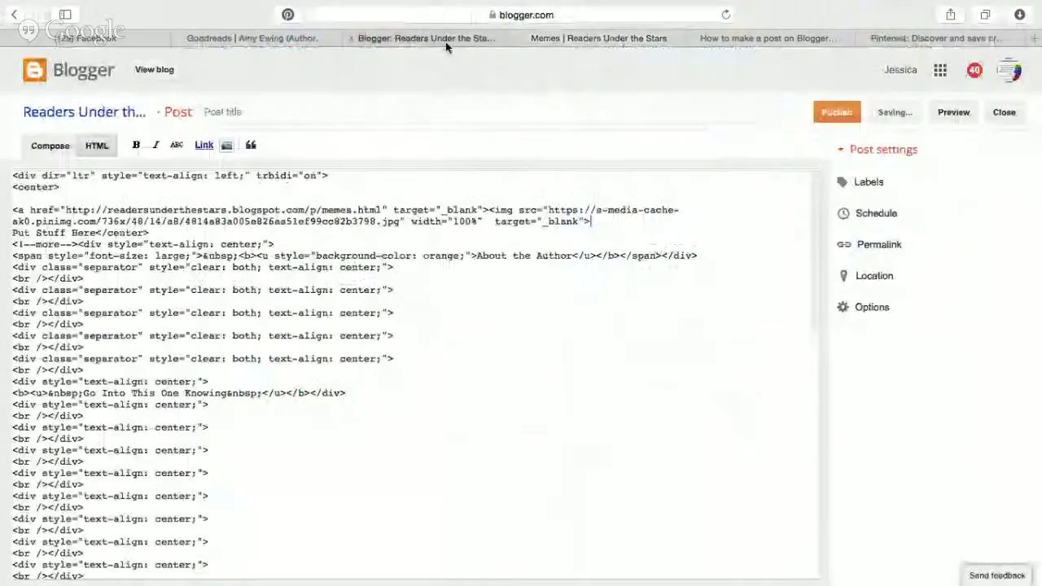
pyautogui.click(407, 104)
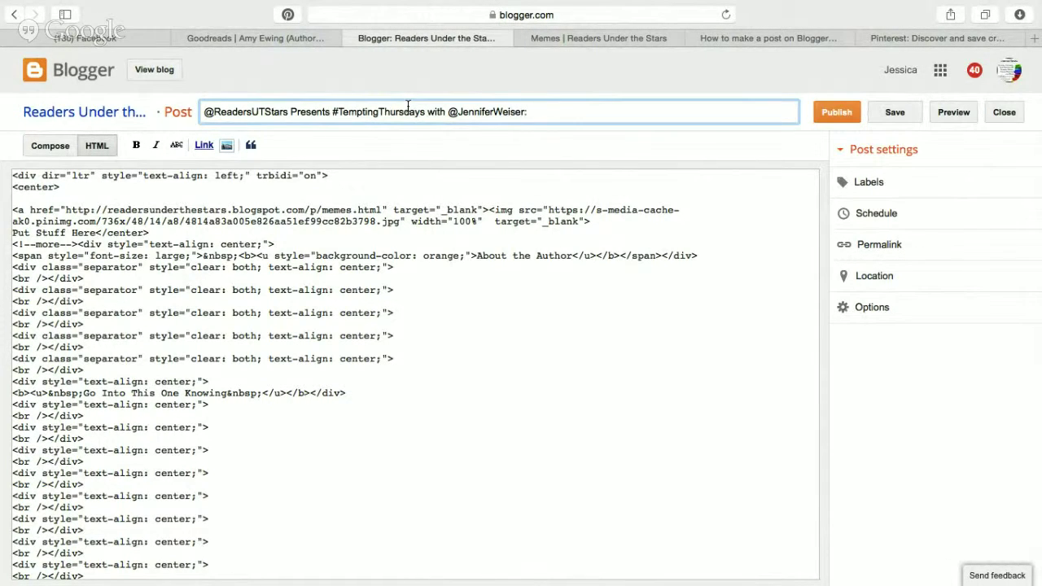
# Open the Tempting Thursdays board on Pinterest.
pyautogui.click(883, 39)
pyautogui.scroll(-20, 717, 350)
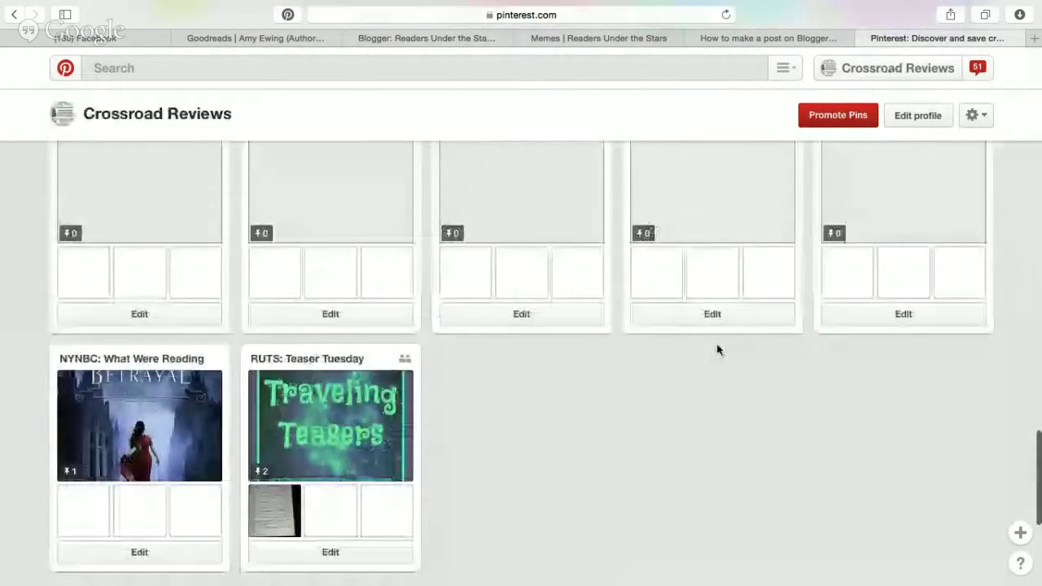
pyautogui.scroll(2, 717, 349)
pyautogui.scroll(2, 719, 351)
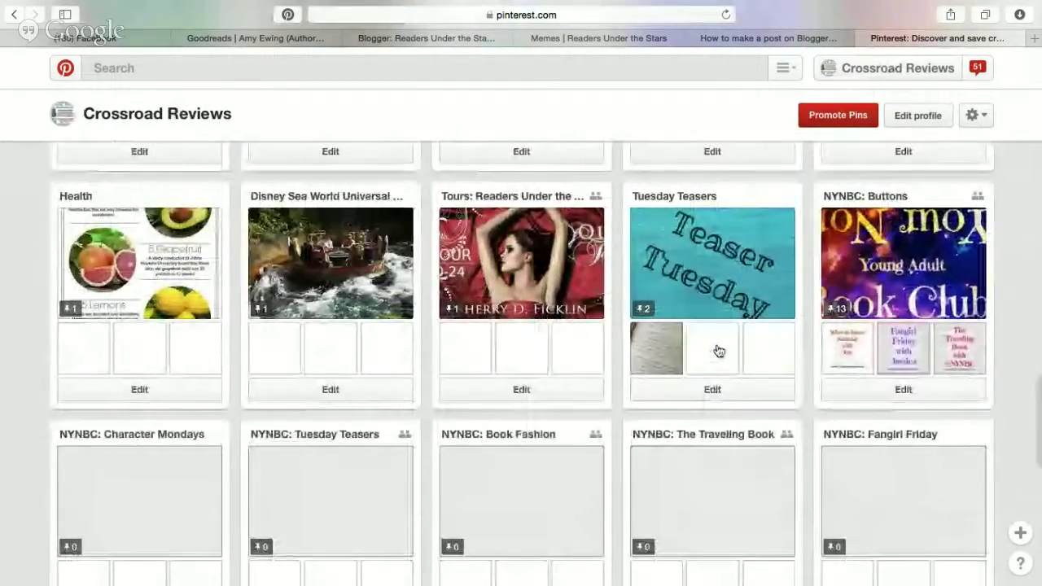
pyautogui.scroll(3, 719, 351)
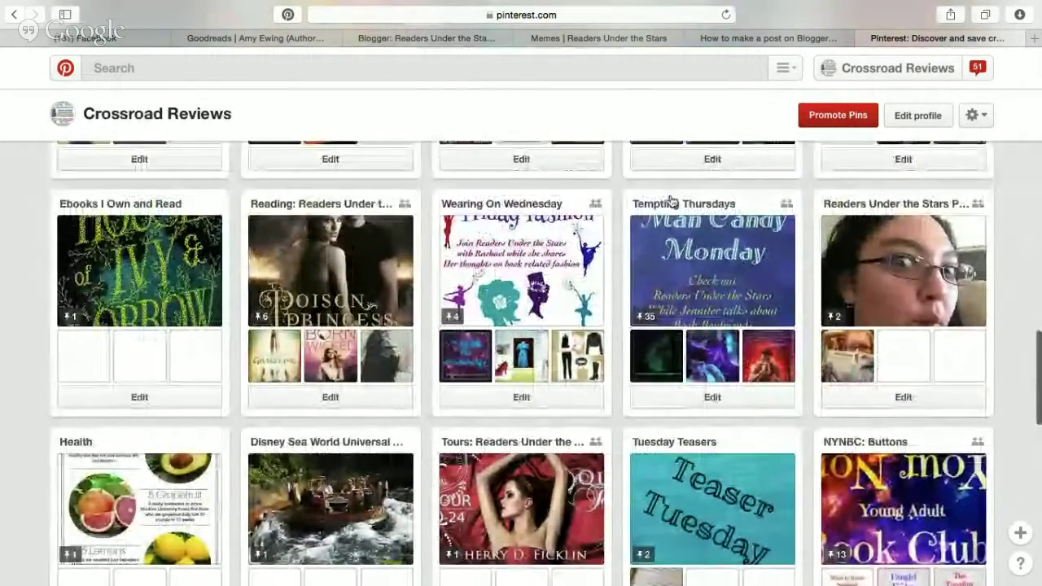
pyautogui.click(671, 202)
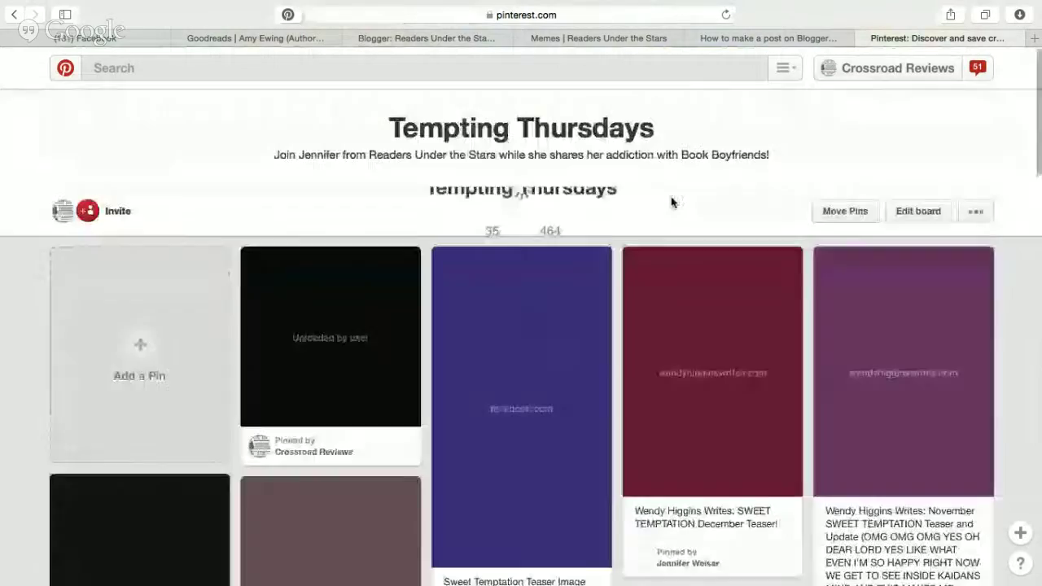
# View the Theo James as Tobias Eaton pin close up, then go back to Blogger.
pyautogui.scroll(-20, 980, 186)
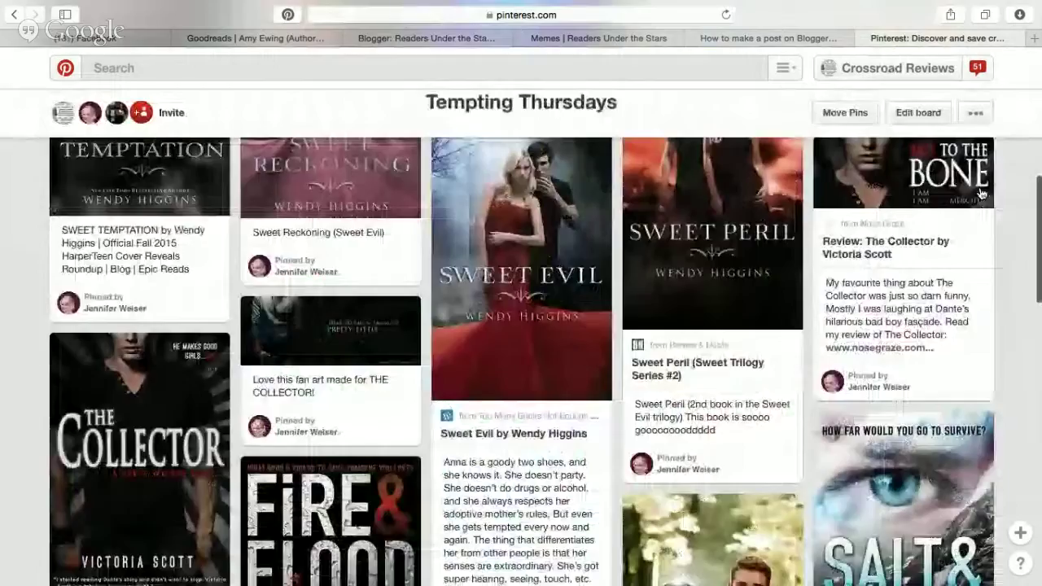
pyautogui.scroll(5, 650, 443)
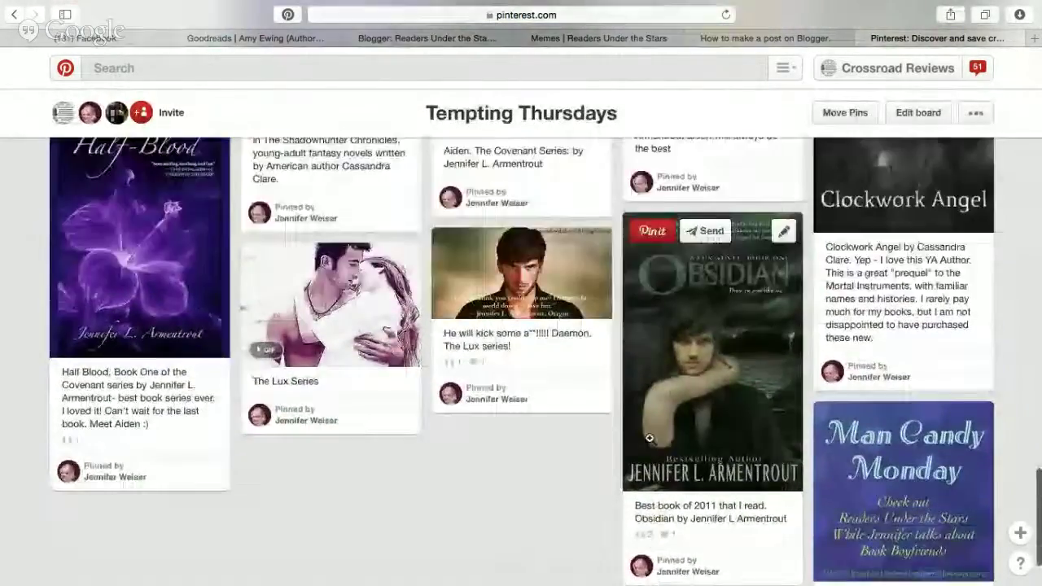
pyautogui.scroll(5, 534, 338)
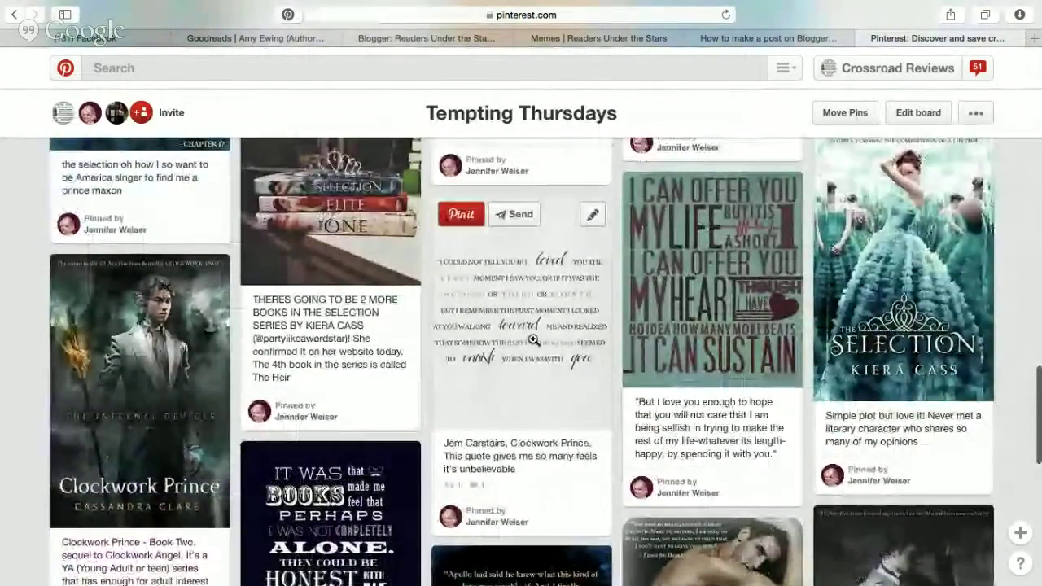
pyautogui.scroll(4, 533, 338)
pyautogui.scroll(3, 533, 344)
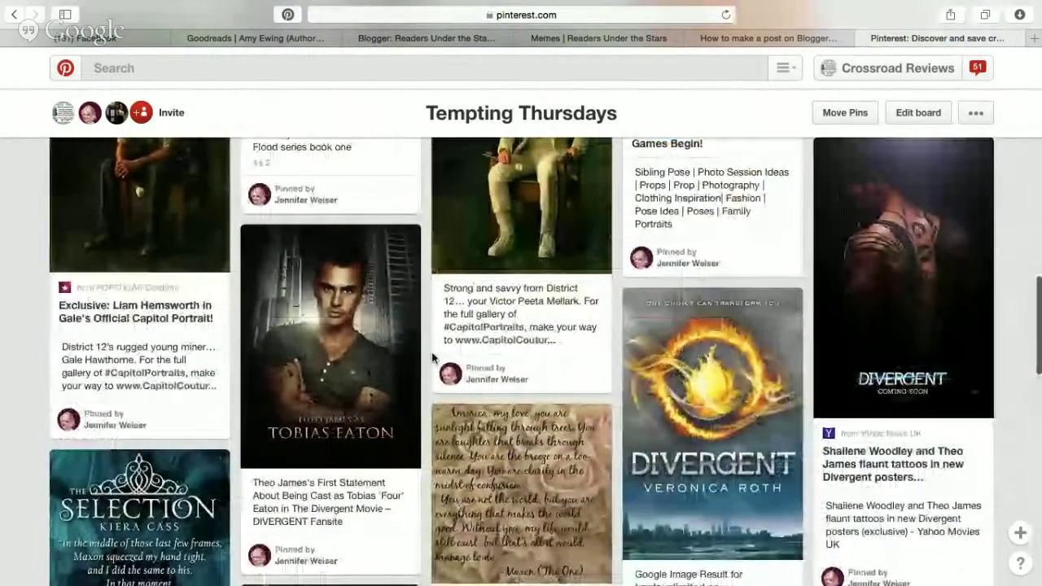
pyautogui.click(295, 302)
pyautogui.scroll(-2, 645, 315)
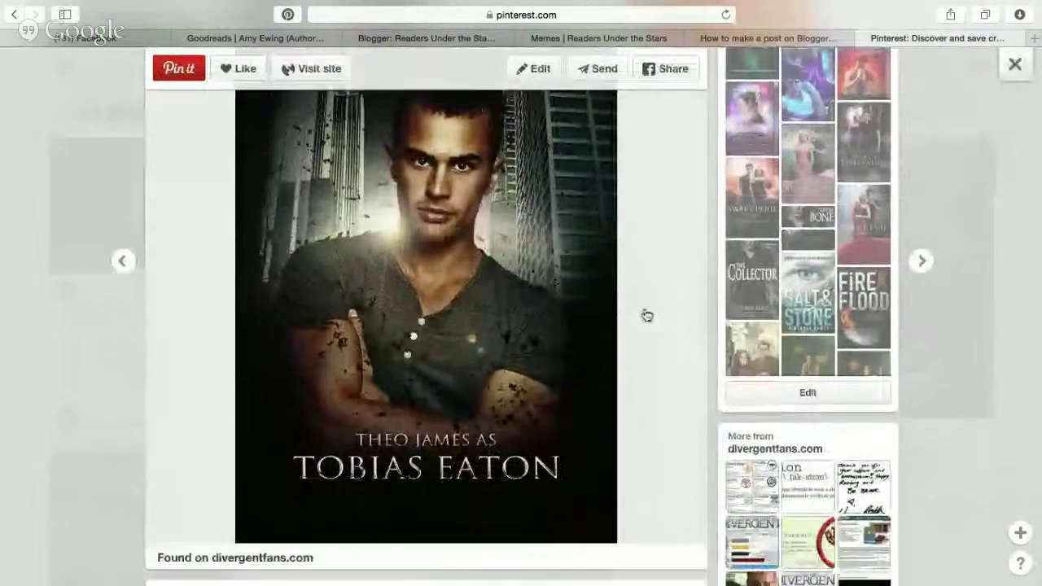
pyautogui.scroll(1, 642, 315)
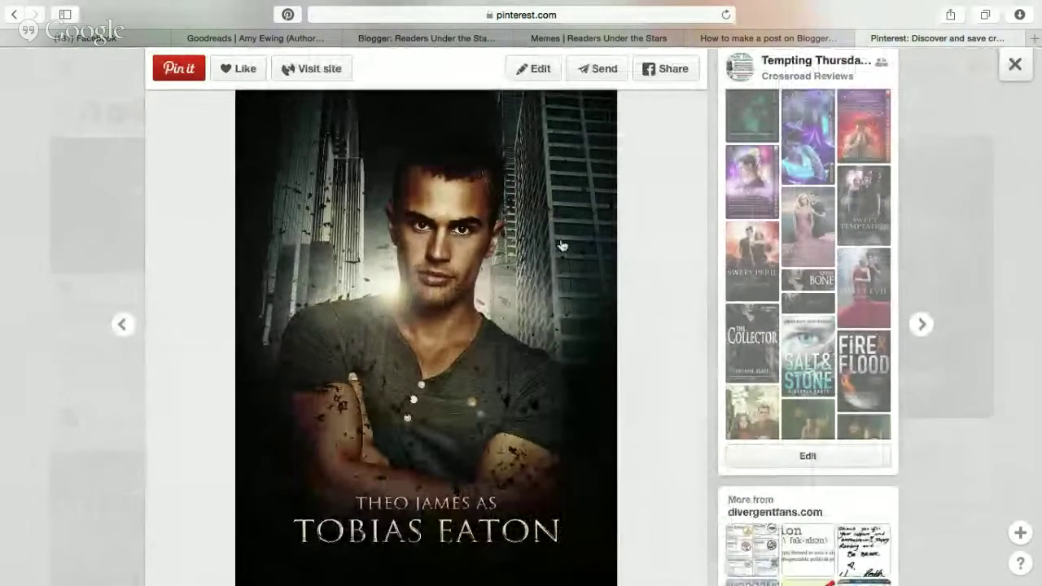
pyautogui.click(421, 38)
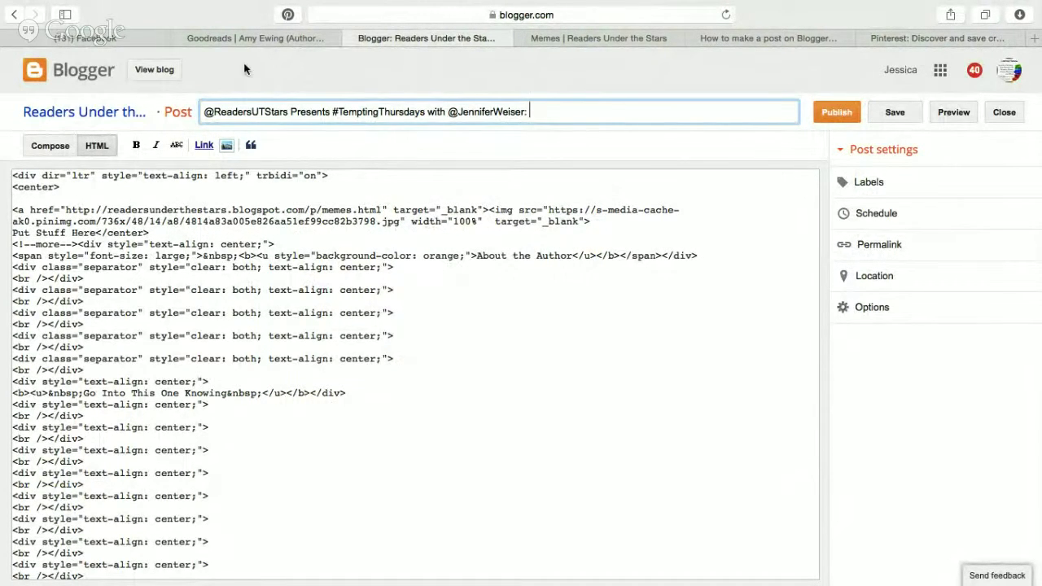
# Paste a second copy of the Tempting Thursdays button code right after the <!--more--> break.
pyautogui.click(596, 34)
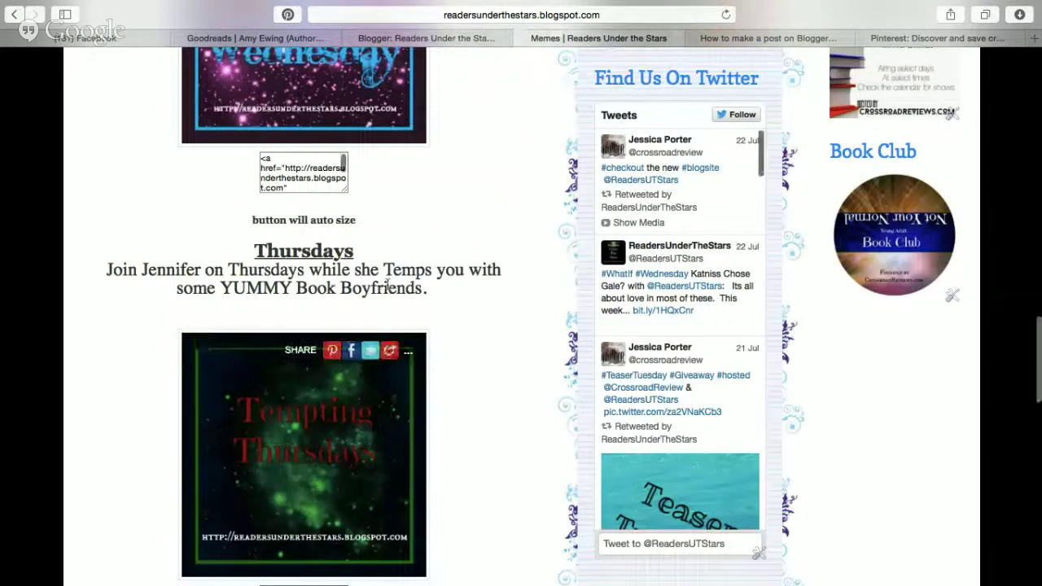
pyautogui.scroll(-5, 521, 326)
pyautogui.tripleClick(329, 282)
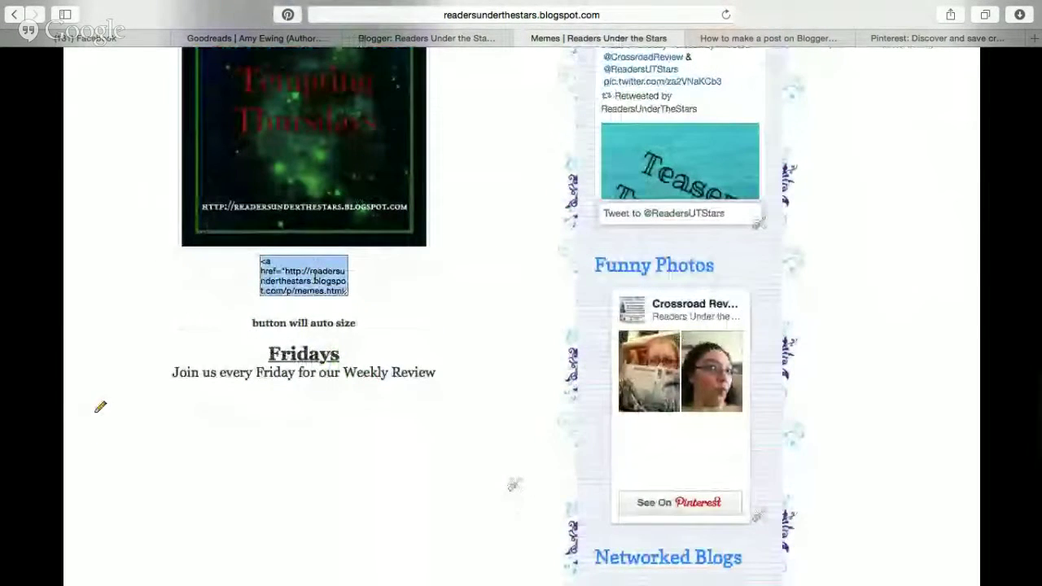
pyautogui.click(384, 38)
pyautogui.click(78, 243)
pyautogui.write('<a href="http://readersunderthestars.blogspot.com/p/memes.html" target="_blank"><img src="https://s-media-cache-ak0.pinimg.com/736x/48/14/a8/4814a83a005e826aa51ef99cc82b3798.jpg" width="100%"  target="_blank">')
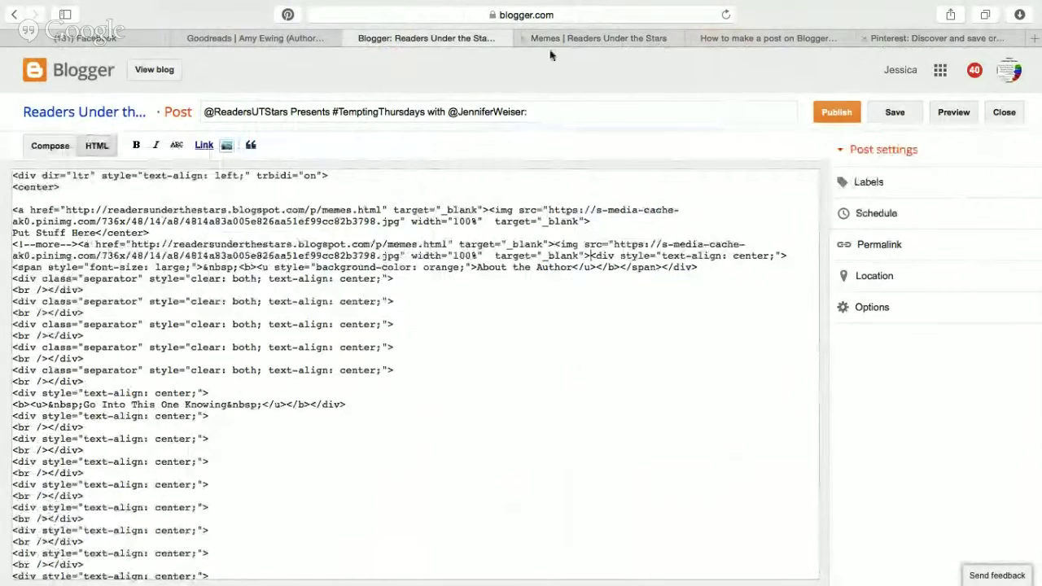
pyautogui.click(273, 40)
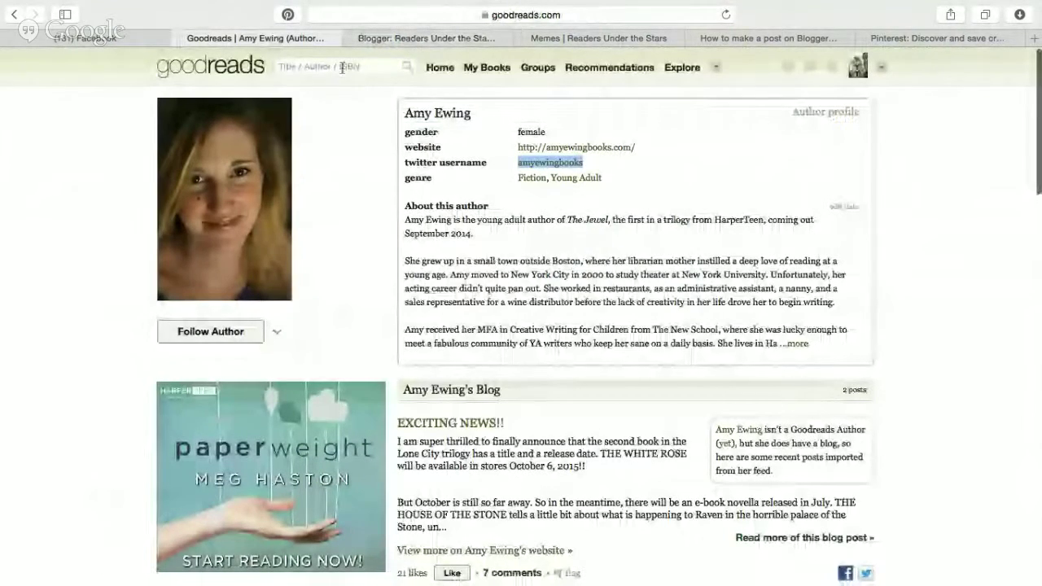
# Search Goodreads for 'divergent' and copy the Divergent cover image address.
pyautogui.click(342, 68)
pyautogui.write('divergent')
pyautogui.press('Return')
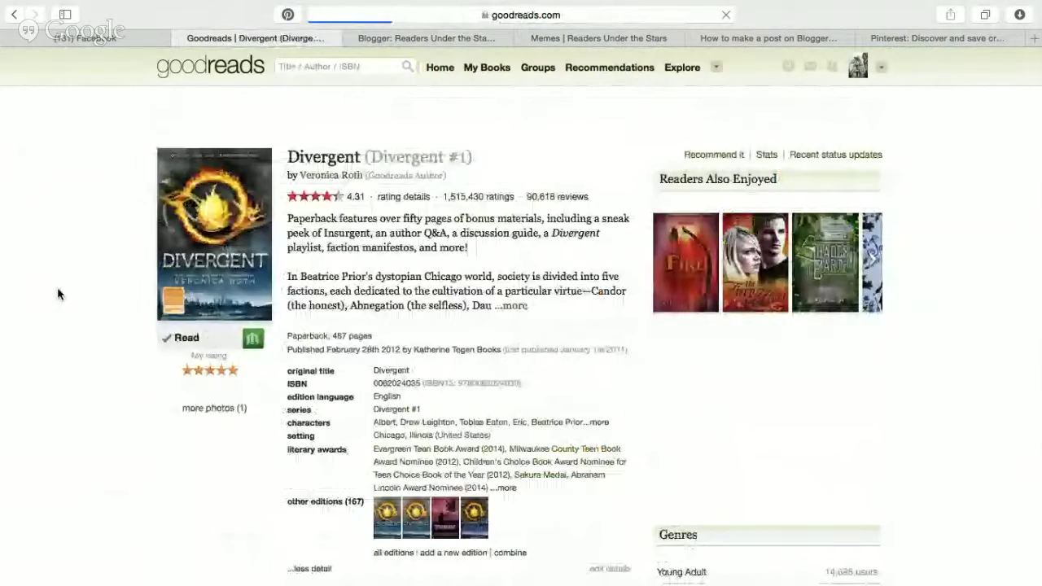
pyautogui.moveTo(384, 521)
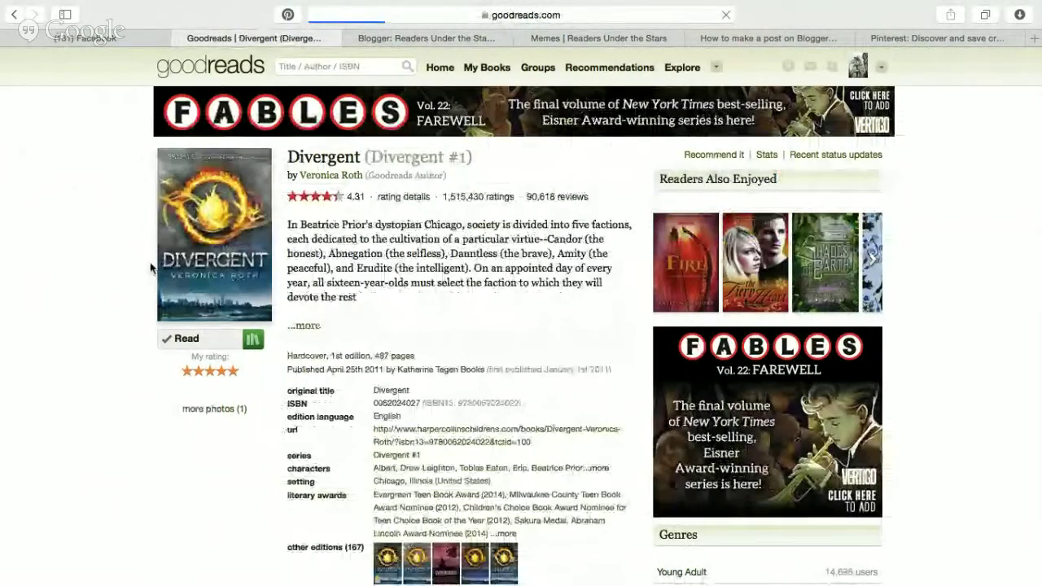
pyautogui.rightClick(202, 308)
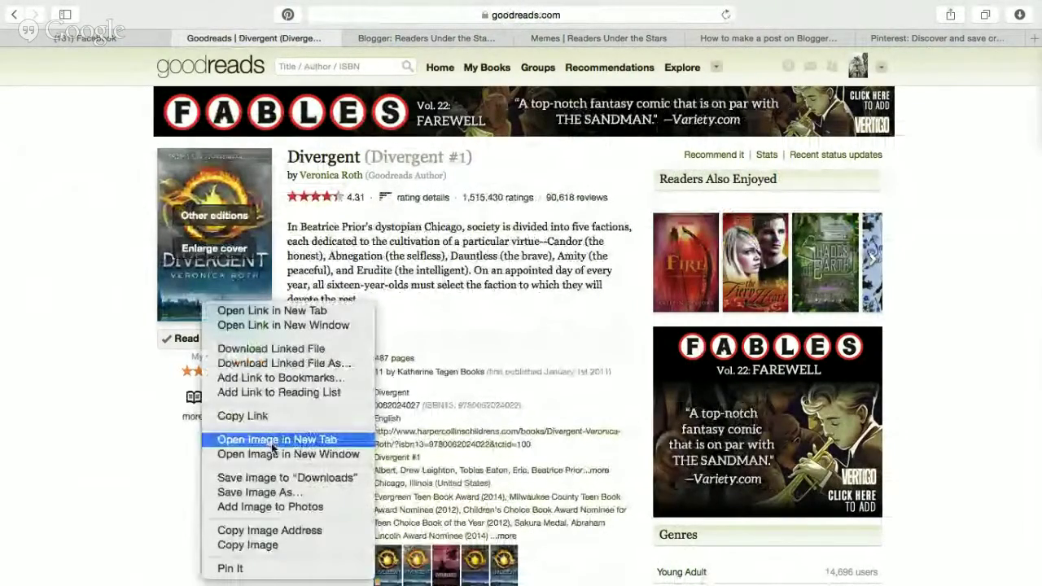
pyautogui.click(338, 530)
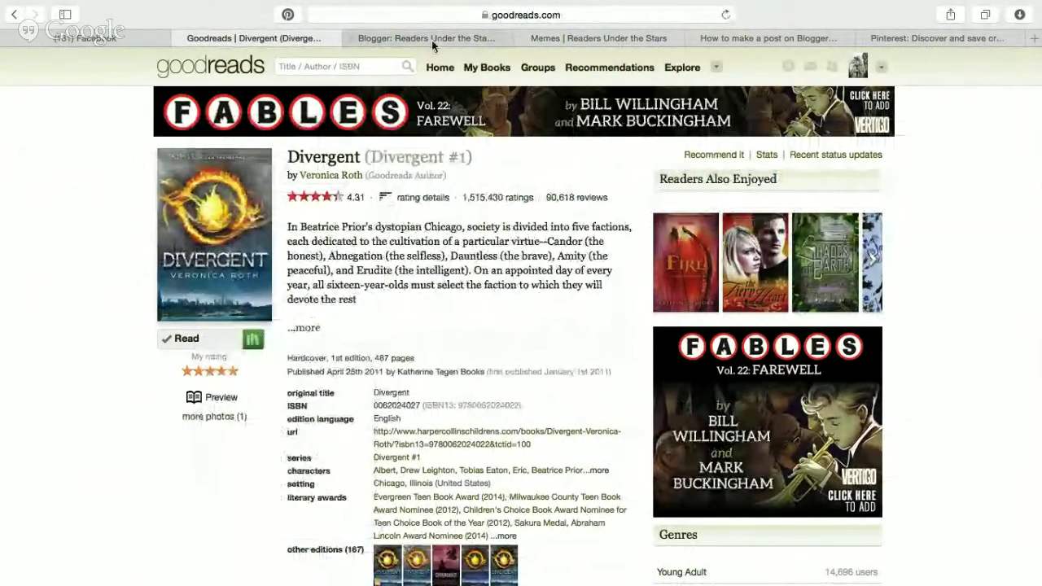
pyautogui.click(432, 40)
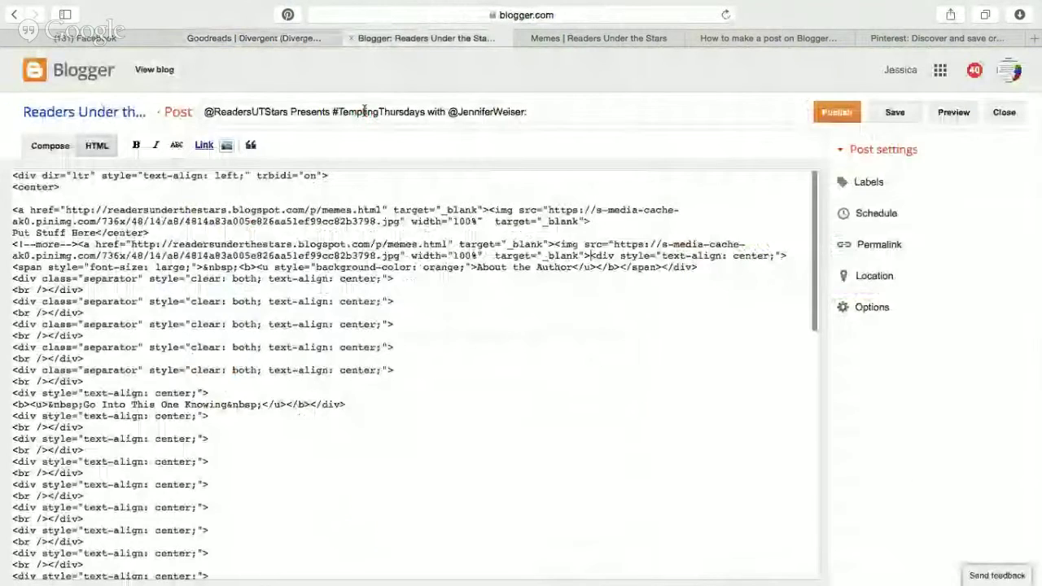
# Swap the second button image's source URL for the Goodreads Divergent cover address.
pyautogui.scroll(5, 236, 249)
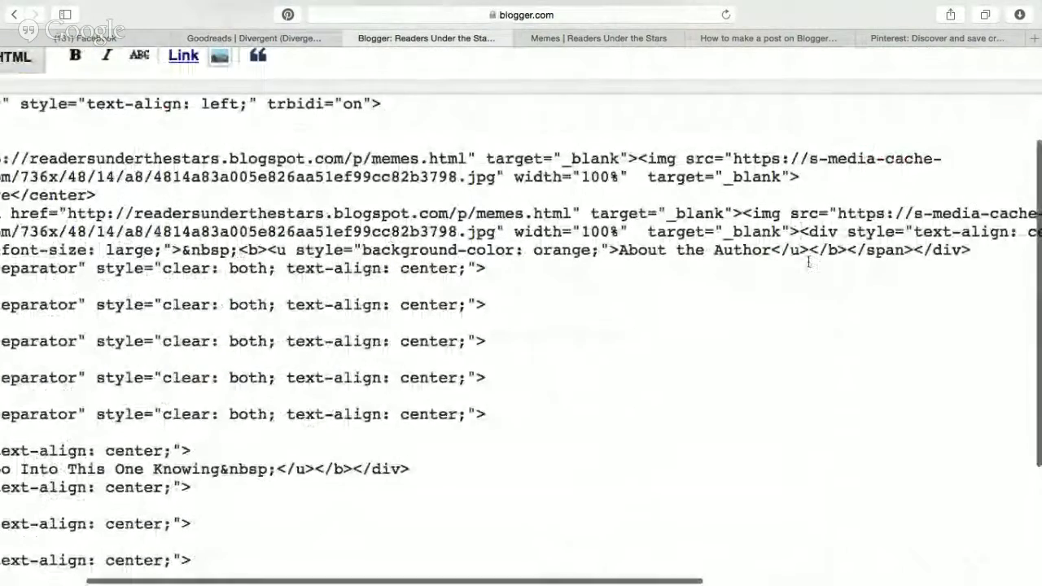
pyautogui.doubleClick(773, 213)
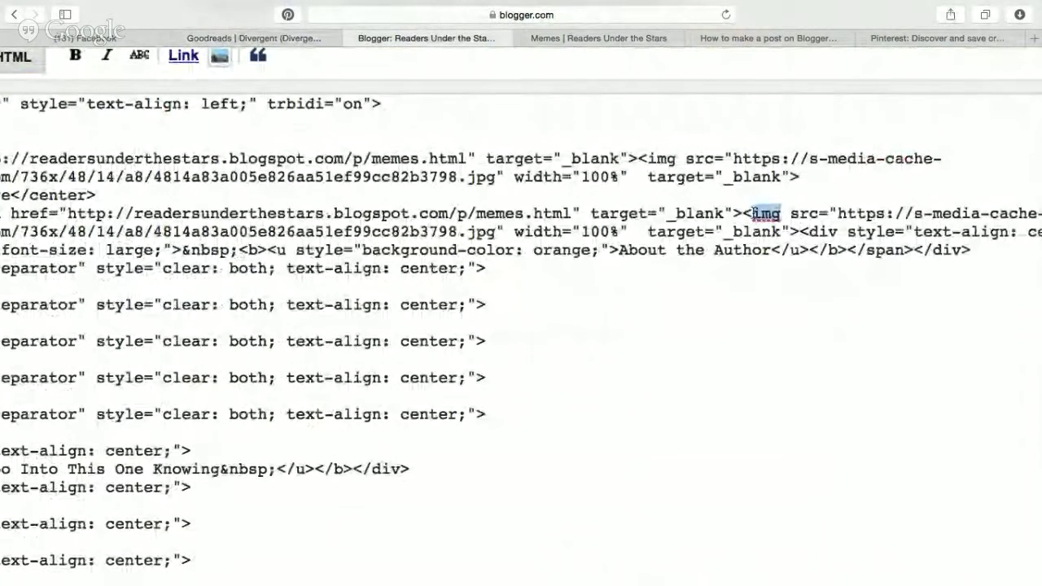
pyautogui.hscroll(5, 785, 213)
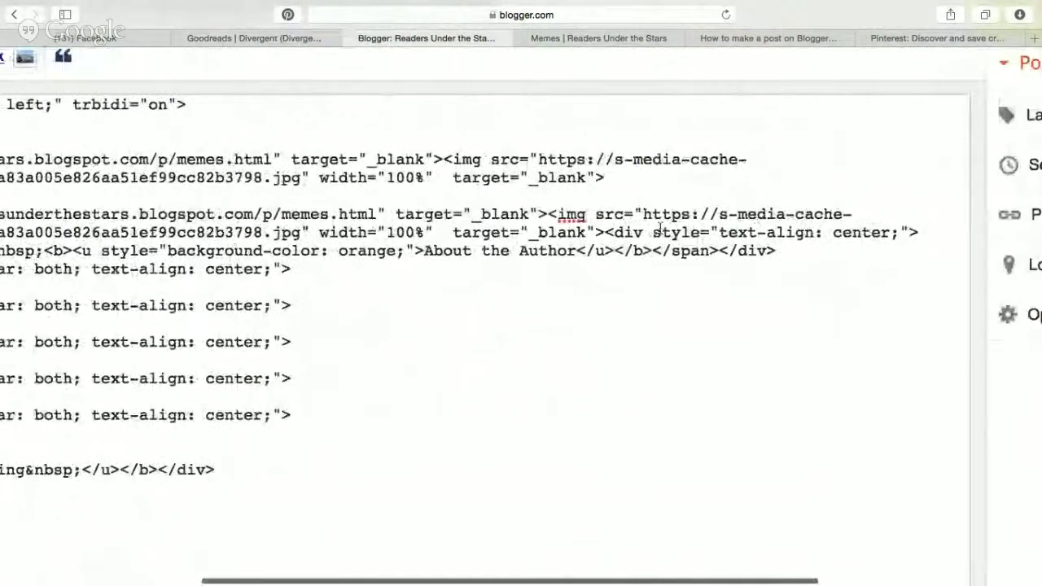
pyautogui.moveTo(643, 214); pyautogui.dragTo(636, 213)
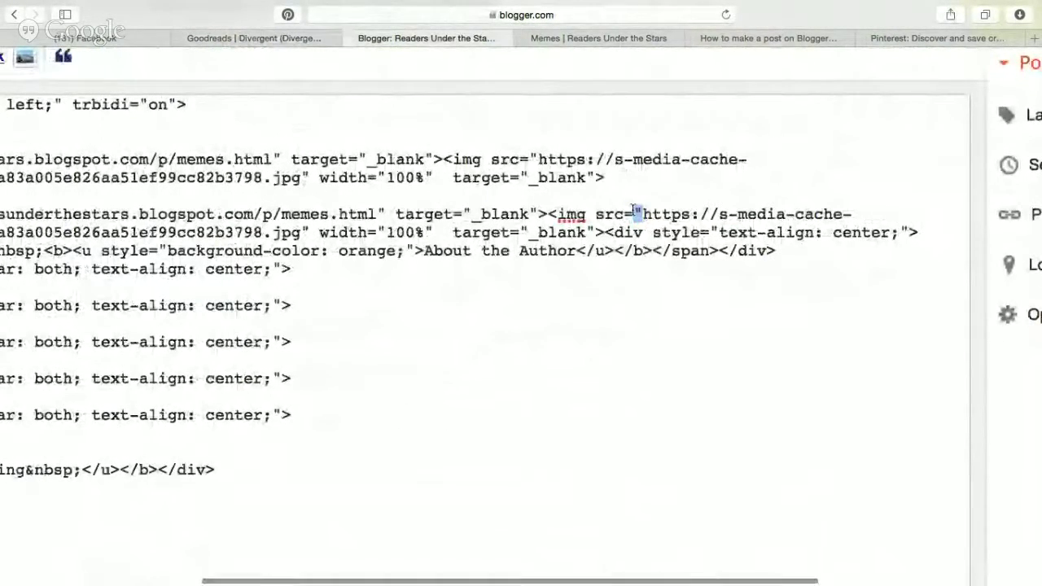
pyautogui.moveTo(643, 214); pyautogui.dragTo(301, 232)
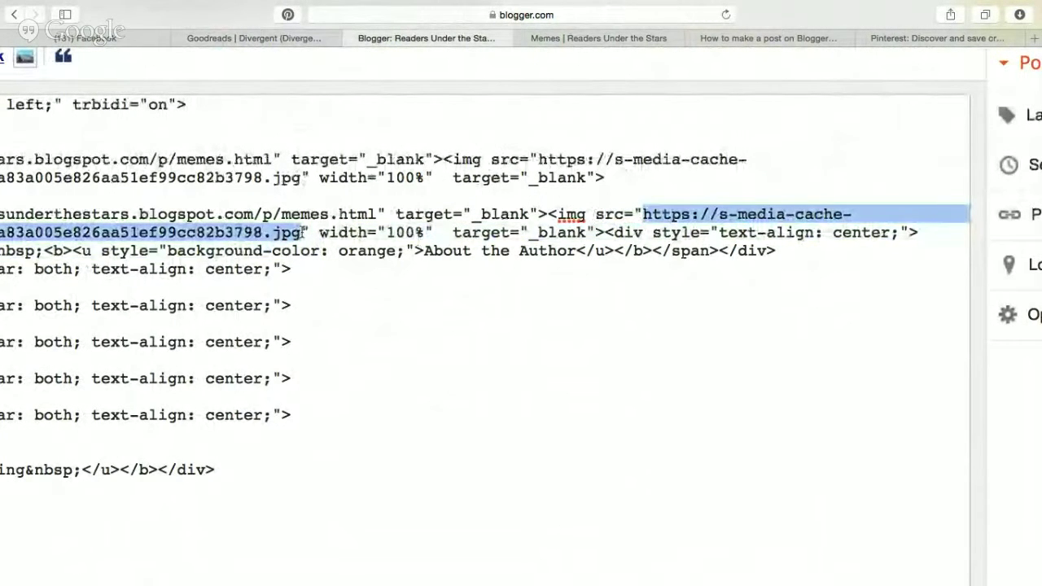
pyautogui.press('super+v')
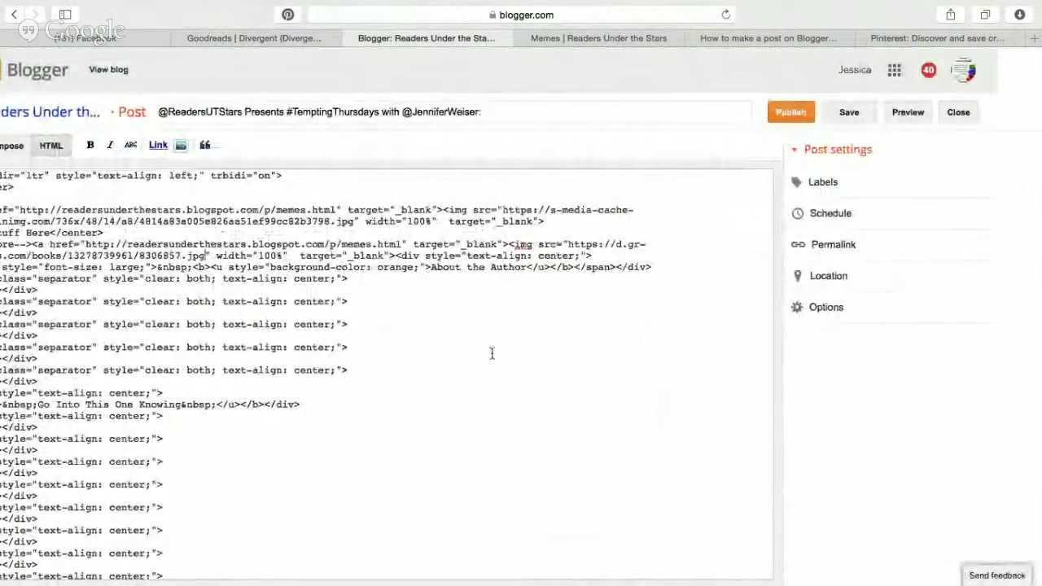
pyautogui.moveTo(492, 352); pyautogui.dragTo(617, 366)
pyautogui.click(573, 307)
pyautogui.press('shift+super+backslash')
pyautogui.click(584, 196)
# In Compose view, resize the Tempting Thursdays banner to Medium.
pyautogui.press('shift+super+backslash')
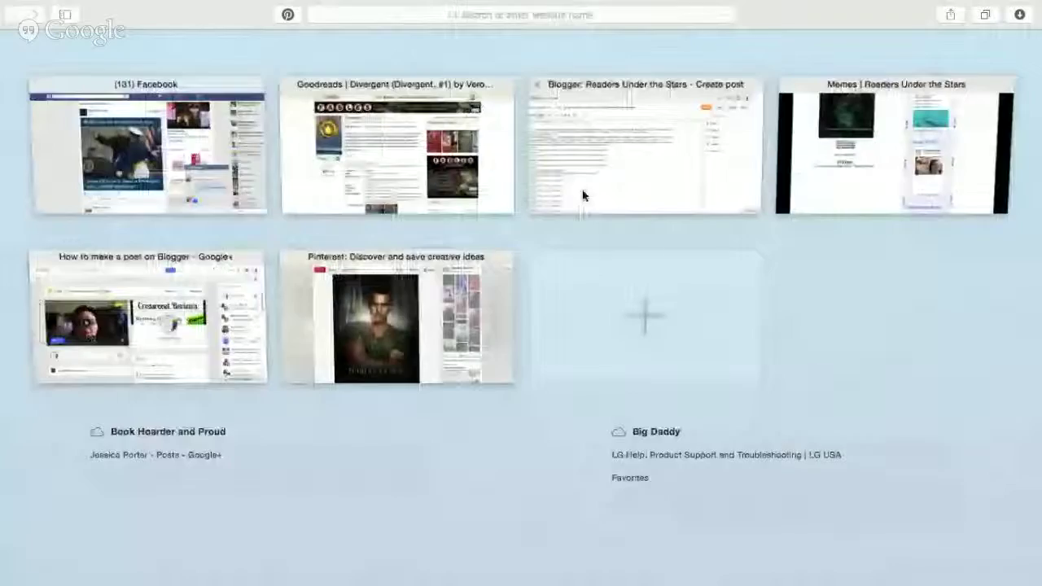
pyautogui.click(584, 196)
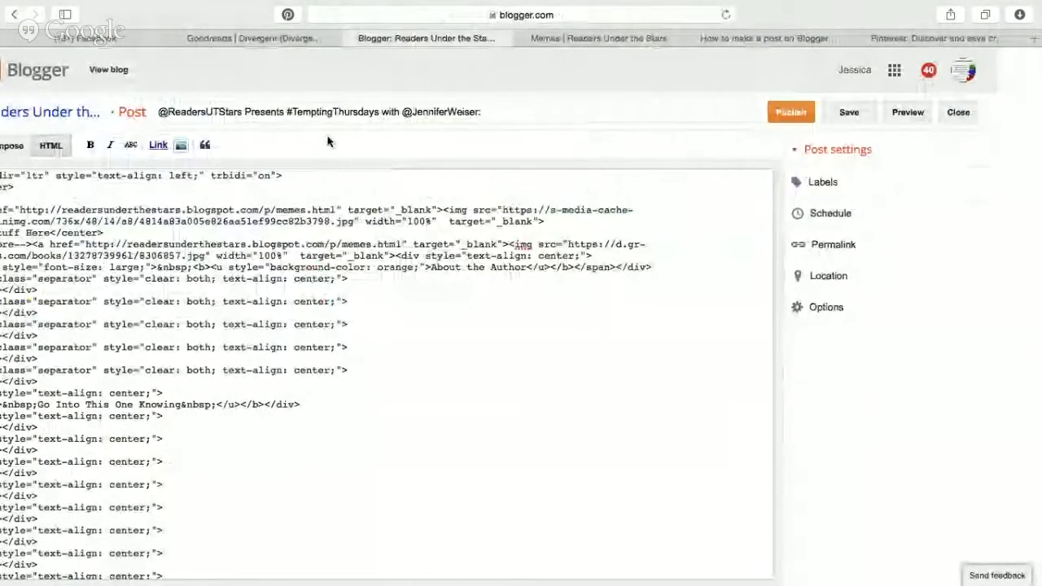
pyautogui.click(21, 155)
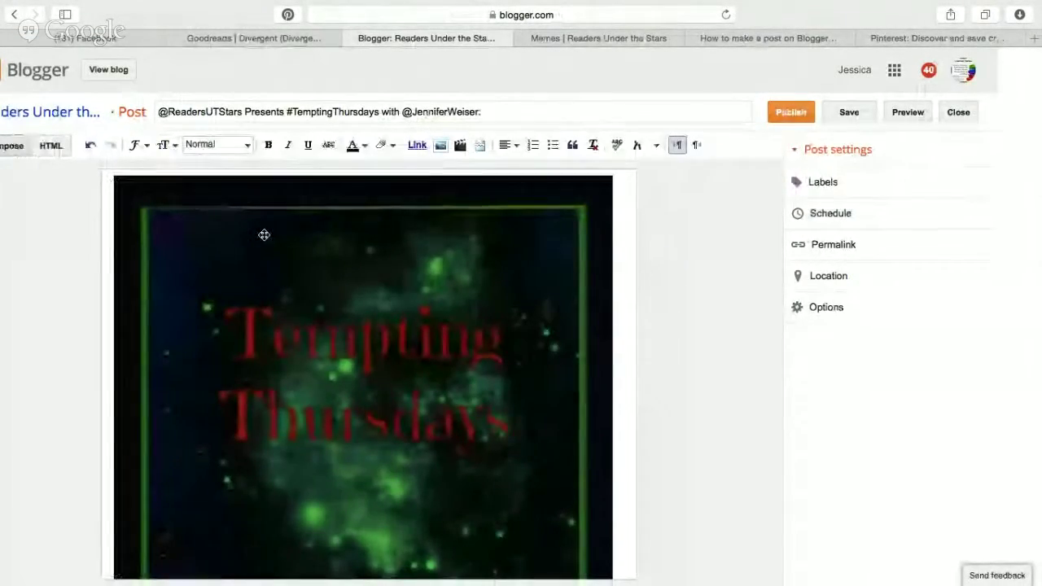
pyautogui.click(265, 245)
pyautogui.click(233, 576)
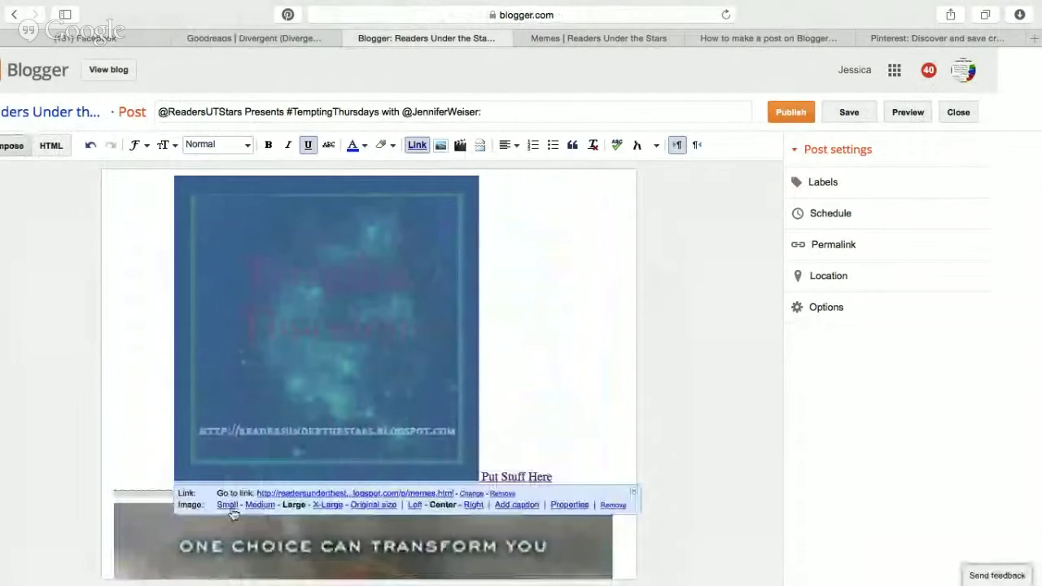
pyautogui.click(259, 506)
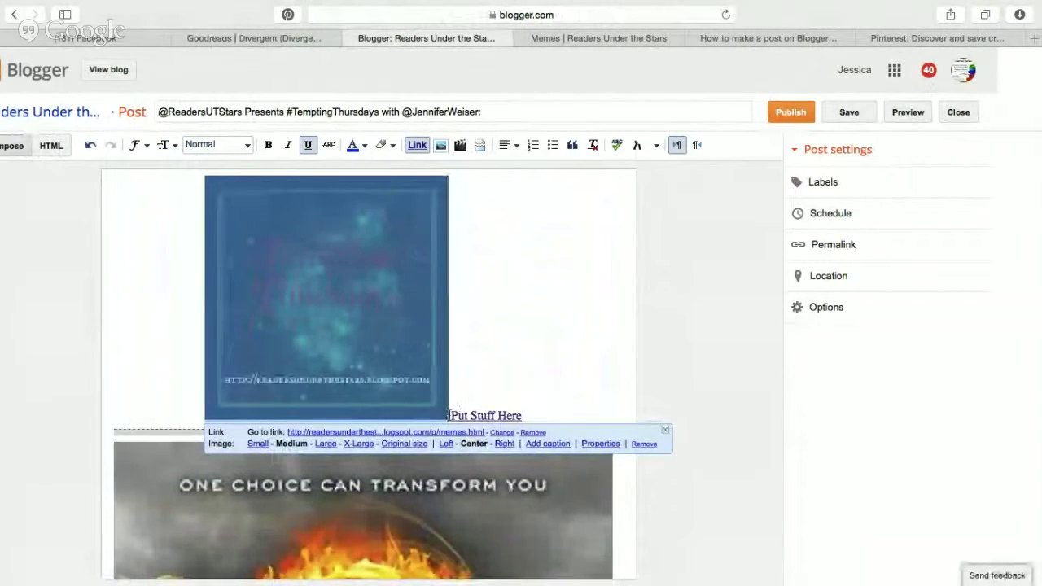
pyautogui.click(452, 413)
# Resize the Divergent cover to Large, add blank lines below it, and centre it.
pyautogui.scroll(-3, 573, 320)
pyautogui.scroll(-7, 573, 320)
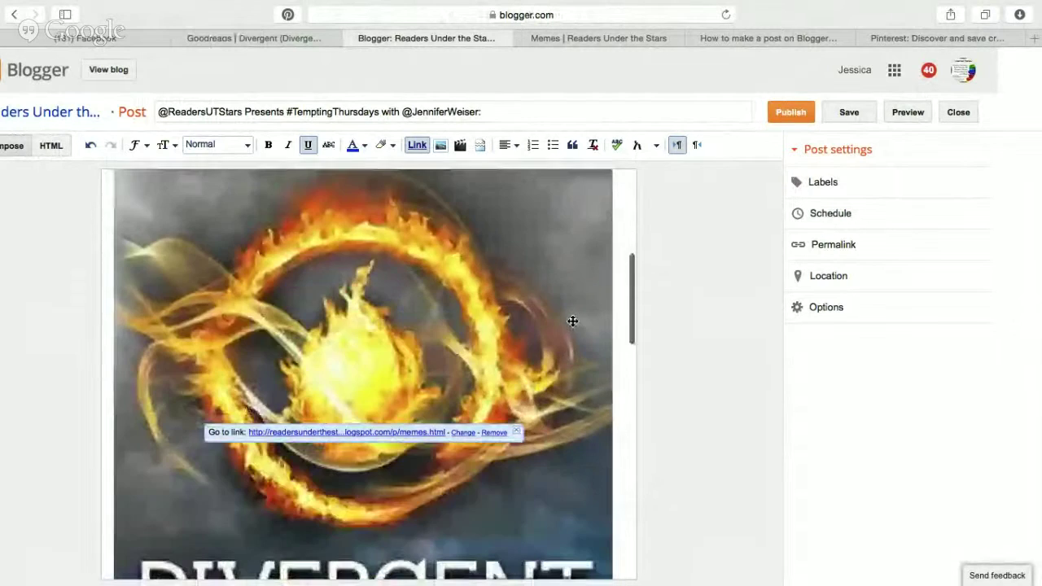
pyautogui.click(377, 391)
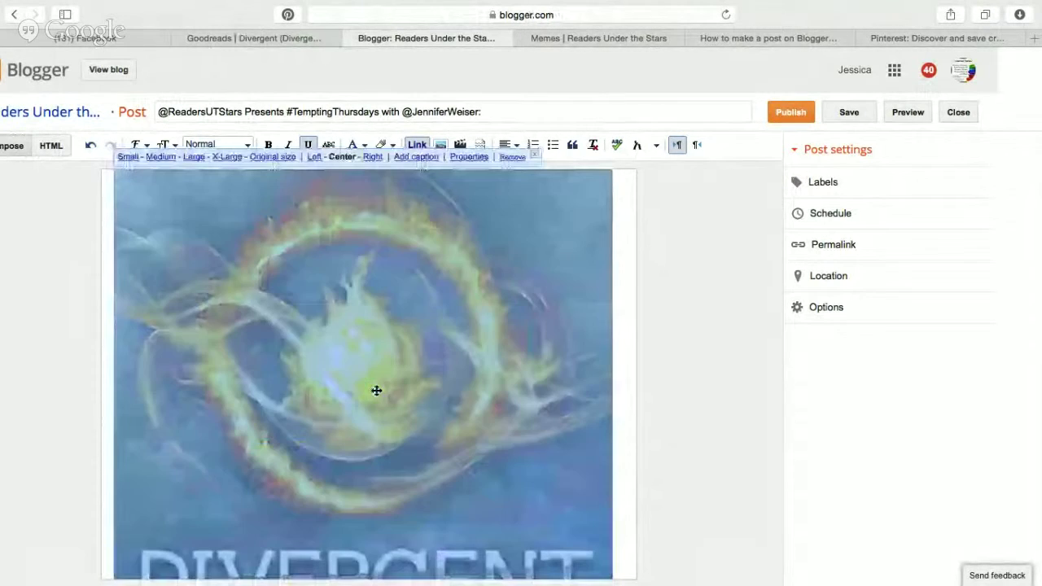
pyautogui.click(194, 158)
pyautogui.click(206, 8)
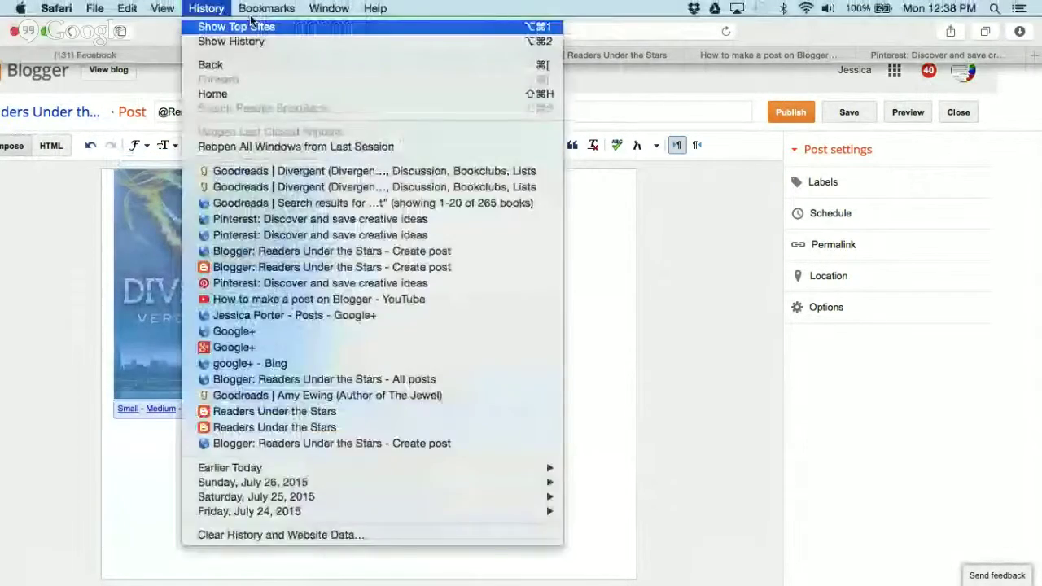
pyautogui.click(204, 9)
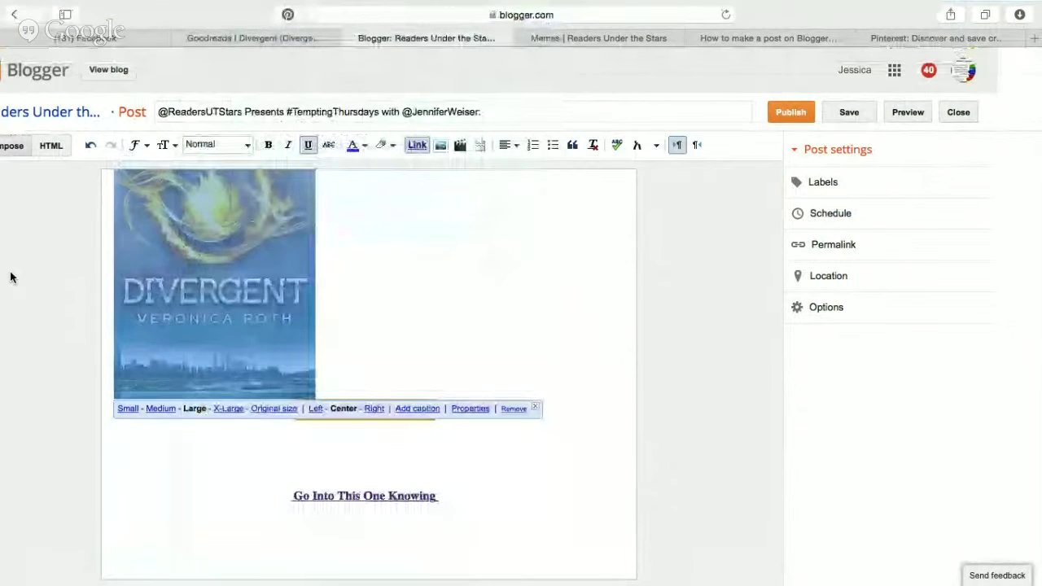
pyautogui.click(106, 275)
pyautogui.press('Return')
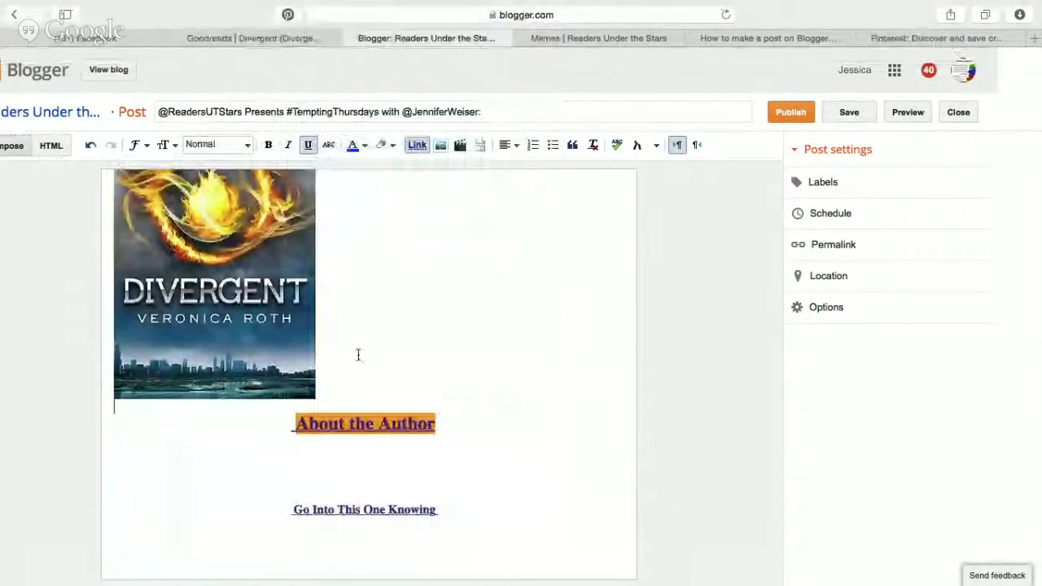
pyautogui.press('Return')
pyautogui.moveTo(358, 354); pyautogui.dragTo(91, 315)
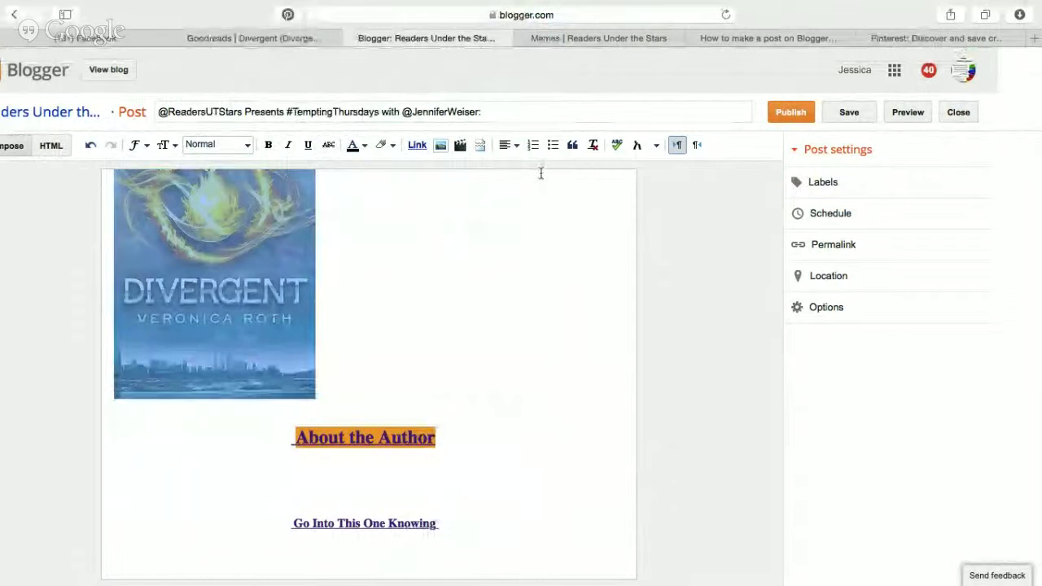
pyautogui.click(505, 148)
pyautogui.click(522, 187)
pyautogui.click(519, 270)
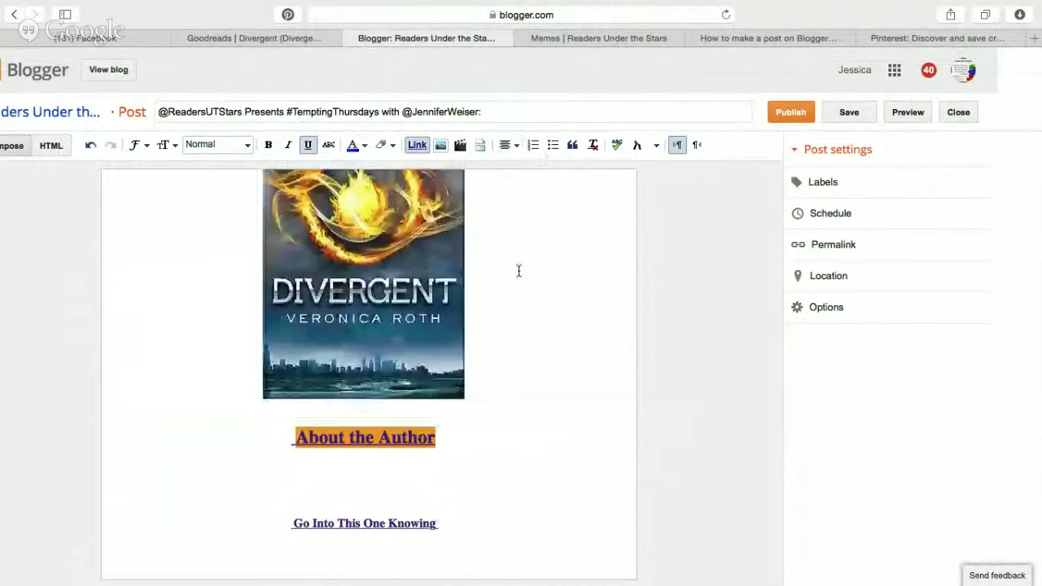
# Replace the 'Put Stuff Here' placeholder with 'Welcome to my post'.
pyautogui.scroll(5, 519, 270)
pyautogui.scroll(-3, 519, 271)
pyautogui.moveTo(401, 251); pyautogui.dragTo(320, 250)
pyautogui.press('BackSpace')
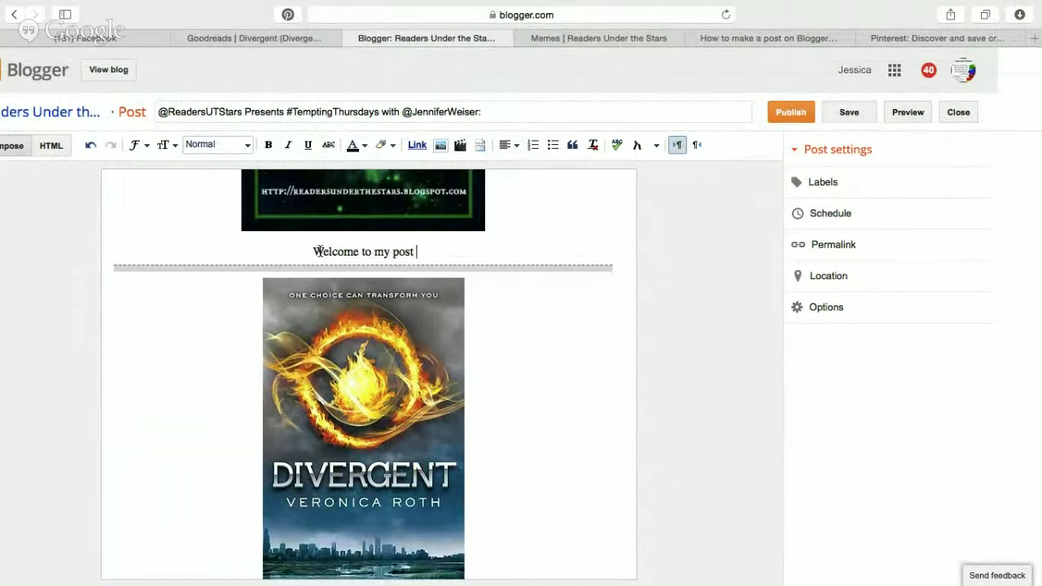
pyautogui.scroll(-3, 566, 367)
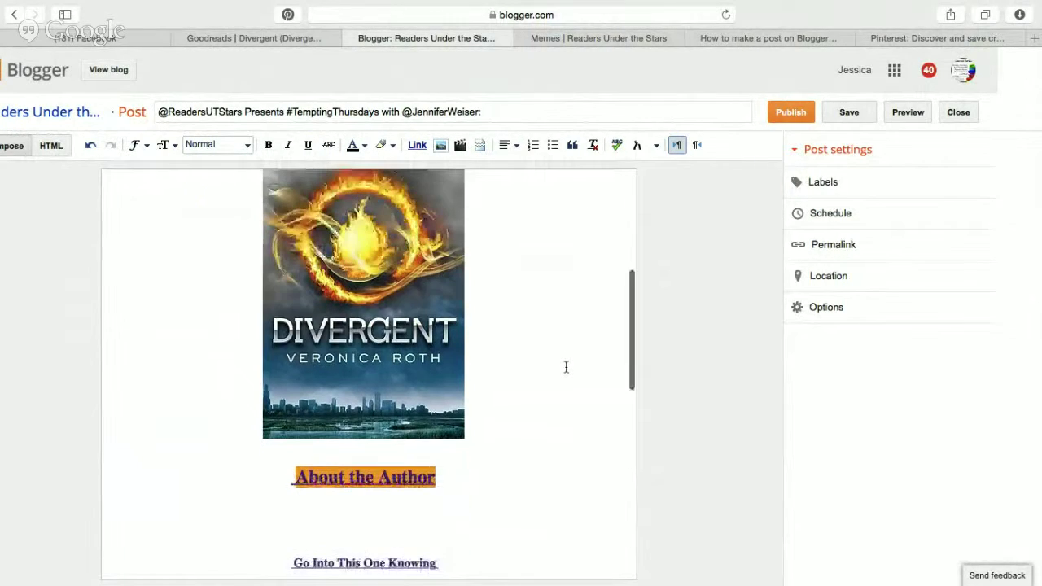
pyautogui.click(281, 39)
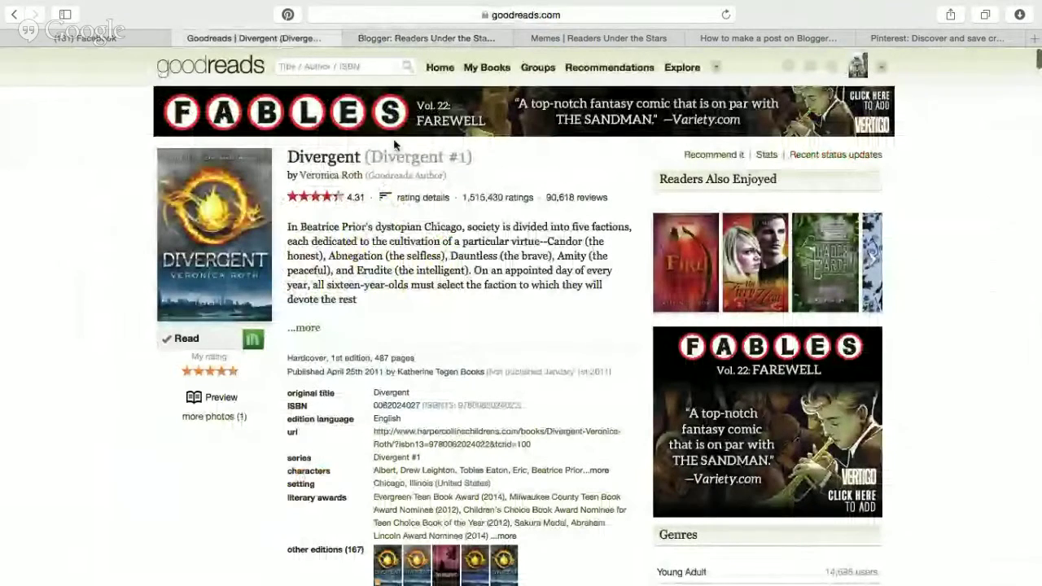
# Extend the post title with 'Four via the Divergent Trilogy by', checking the Goodreads page.
pyautogui.click(428, 37)
pyautogui.click(517, 112)
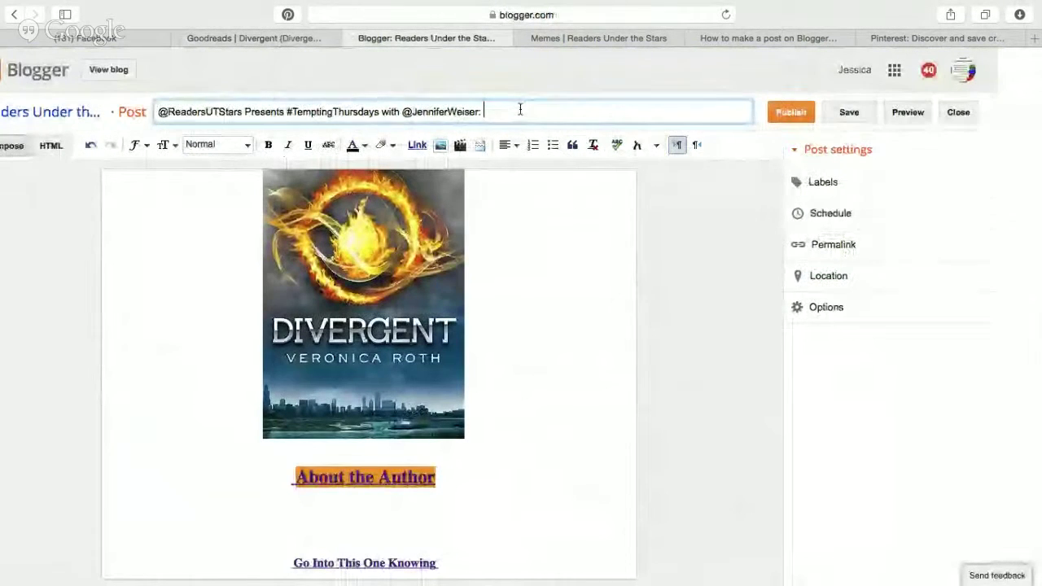
pyautogui.write('Fo')
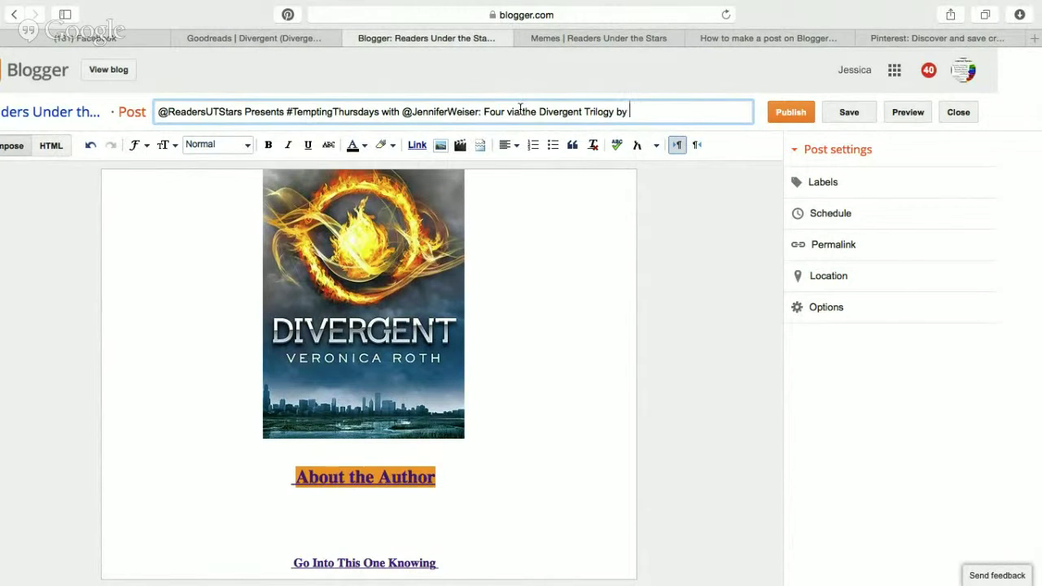
pyautogui.click(283, 39)
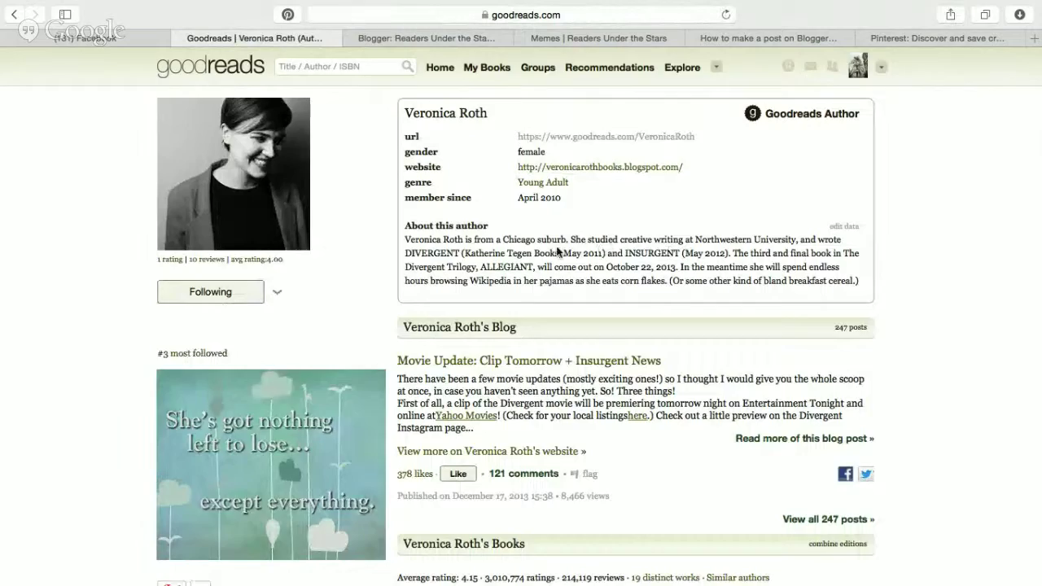
pyautogui.press('super+bracketleft')
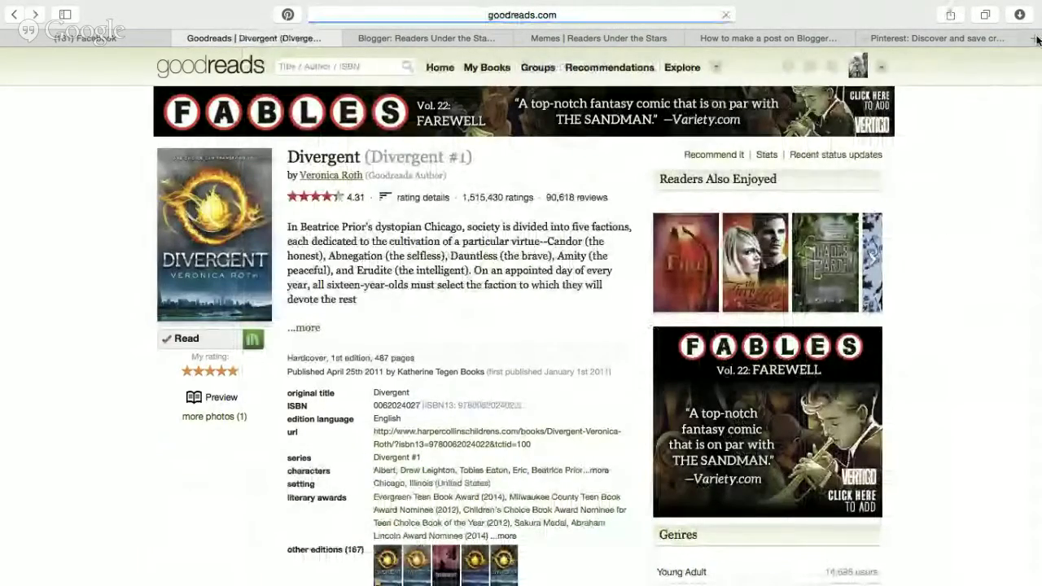
# Load twitter.com in a new browser tab.
pyautogui.click(1035, 38)
pyautogui.write('tw')
pyautogui.press('Return')
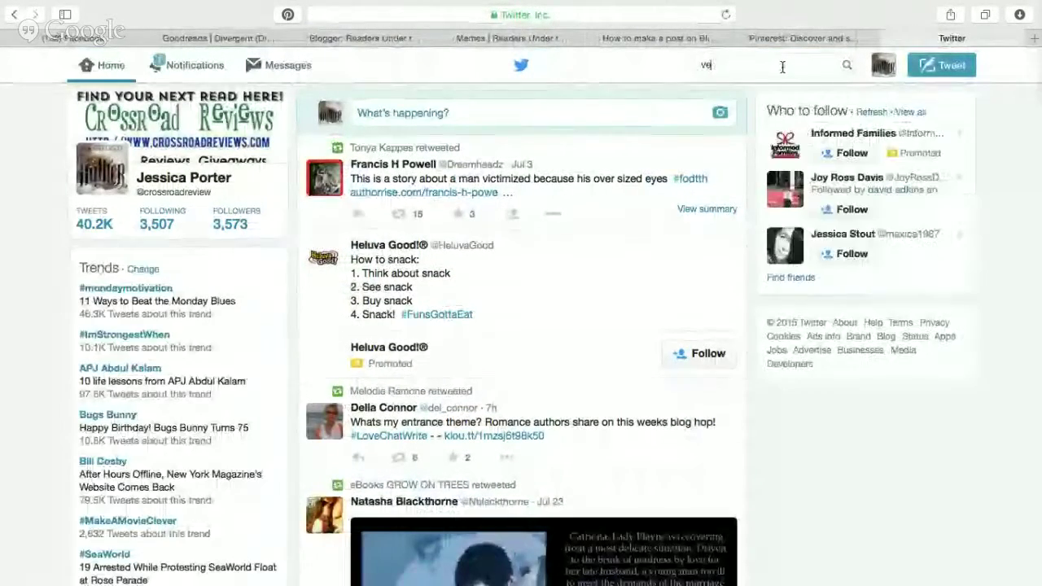
pyautogui.click(782, 67)
pyautogui.write('veronica')
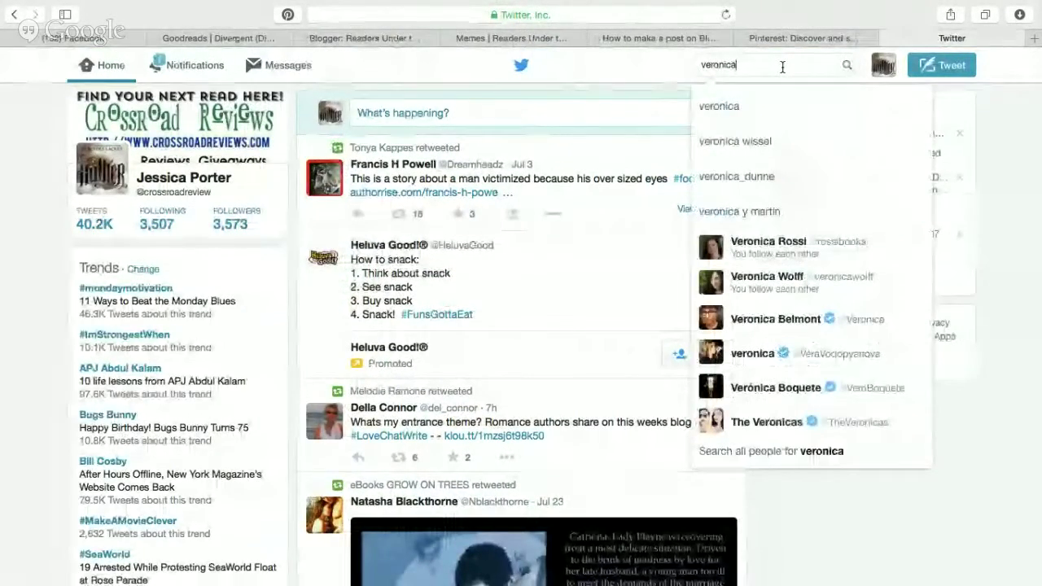
pyautogui.write(' roth')
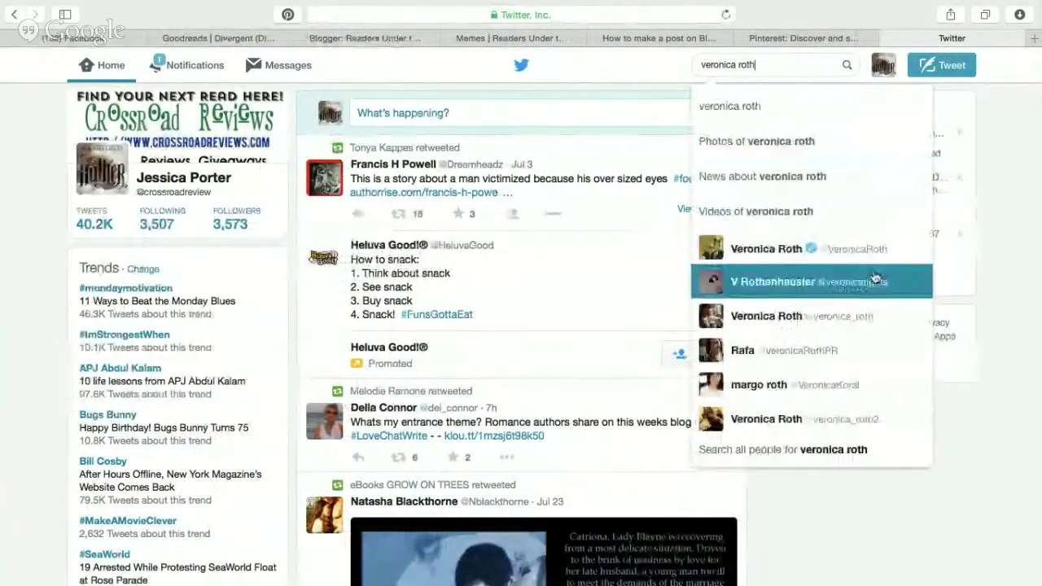
pyautogui.click(766, 249)
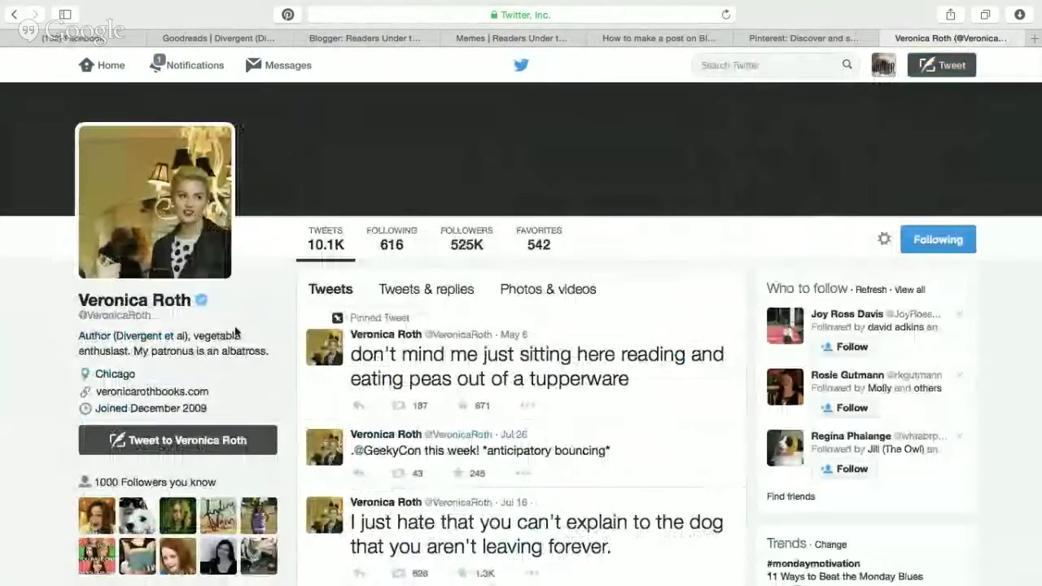
pyautogui.moveTo(79, 315); pyautogui.dragTo(152, 316)
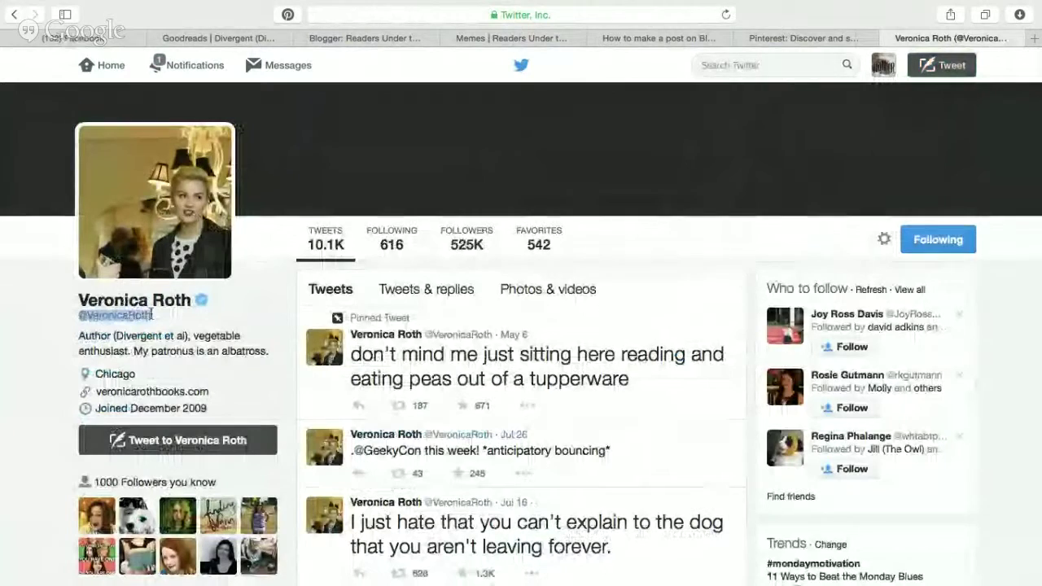
pyautogui.click(581, 163)
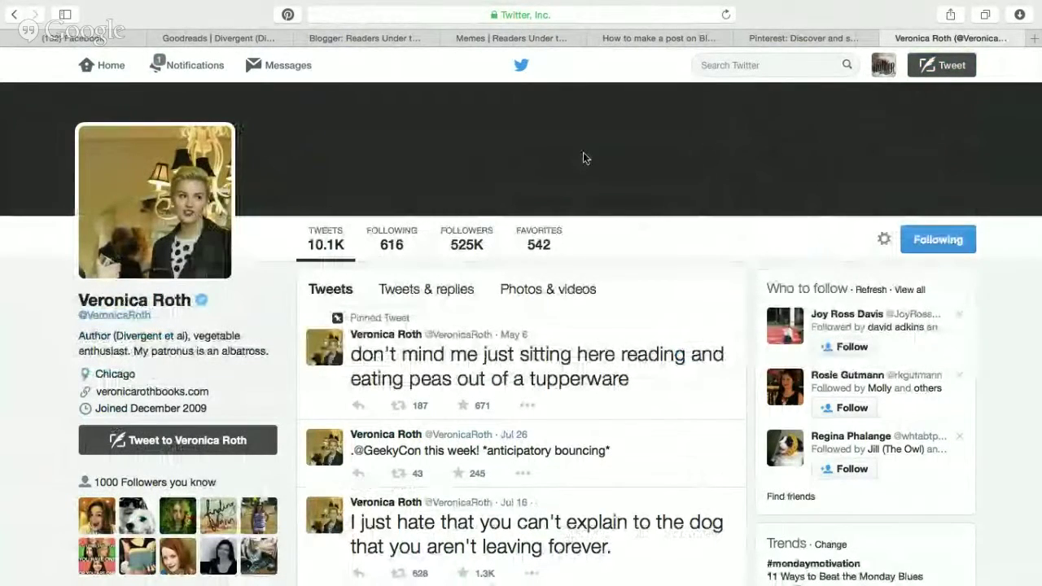
pyautogui.click(888, 38)
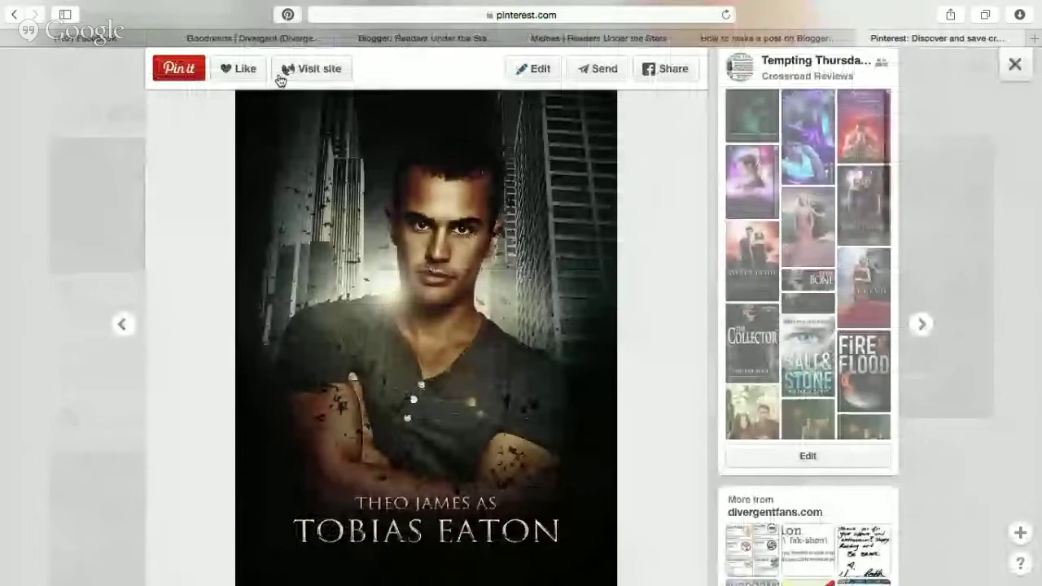
pyautogui.click(276, 38)
pyautogui.click(425, 38)
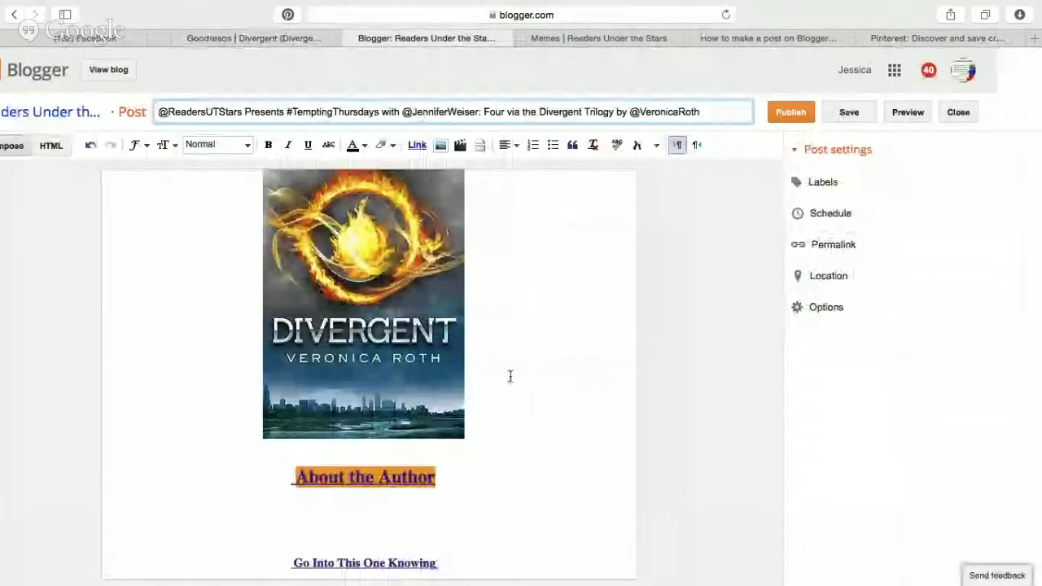
# Expand the Goodreads Divergent description and copy its blurb.
pyautogui.click(454, 472)
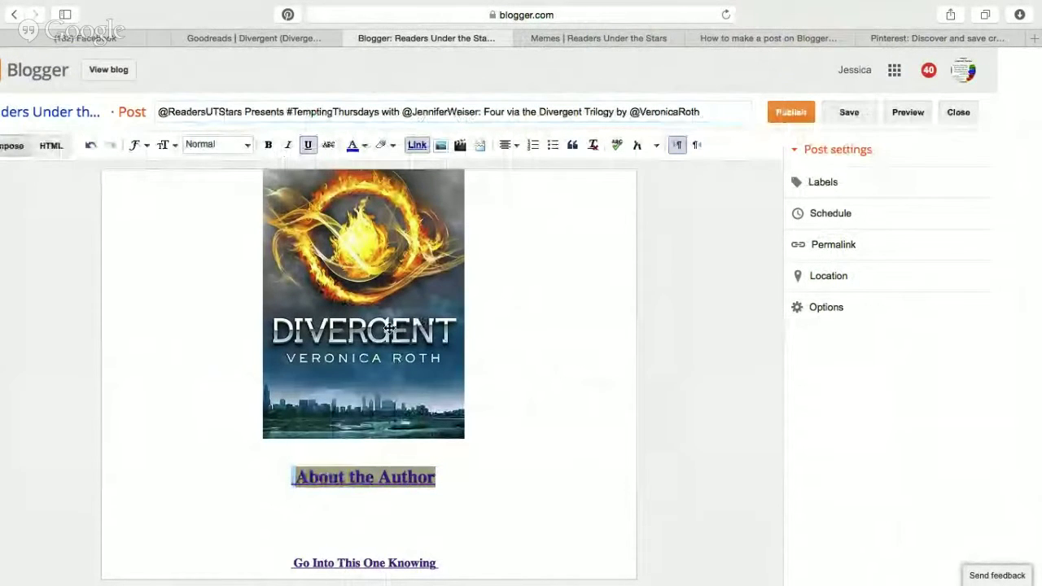
pyautogui.click(414, 148)
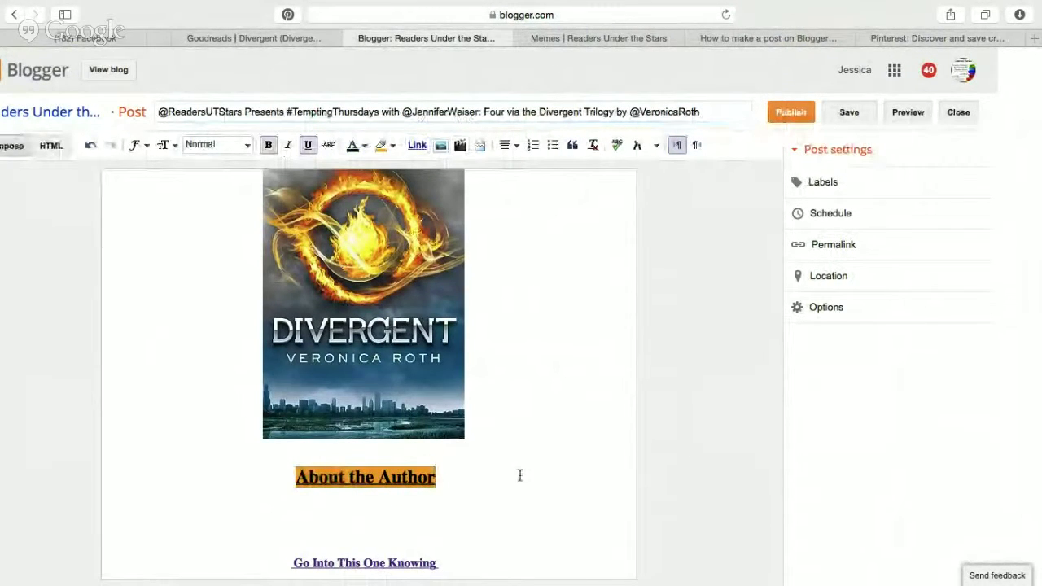
pyautogui.scroll(-3, 520, 475)
pyautogui.click(259, 38)
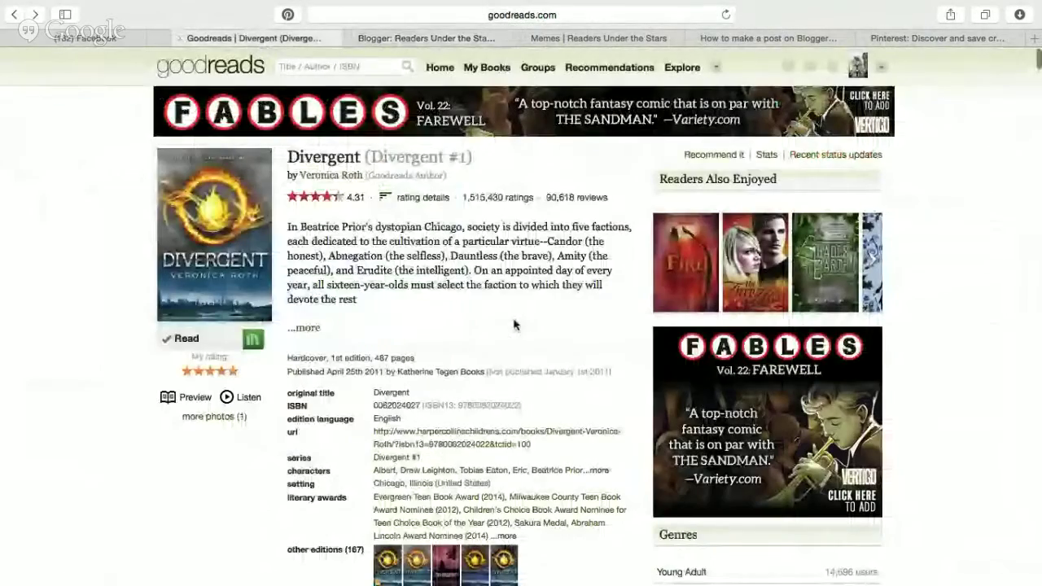
pyautogui.click(303, 327)
pyautogui.moveTo(288, 227); pyautogui.dragTo(594, 461)
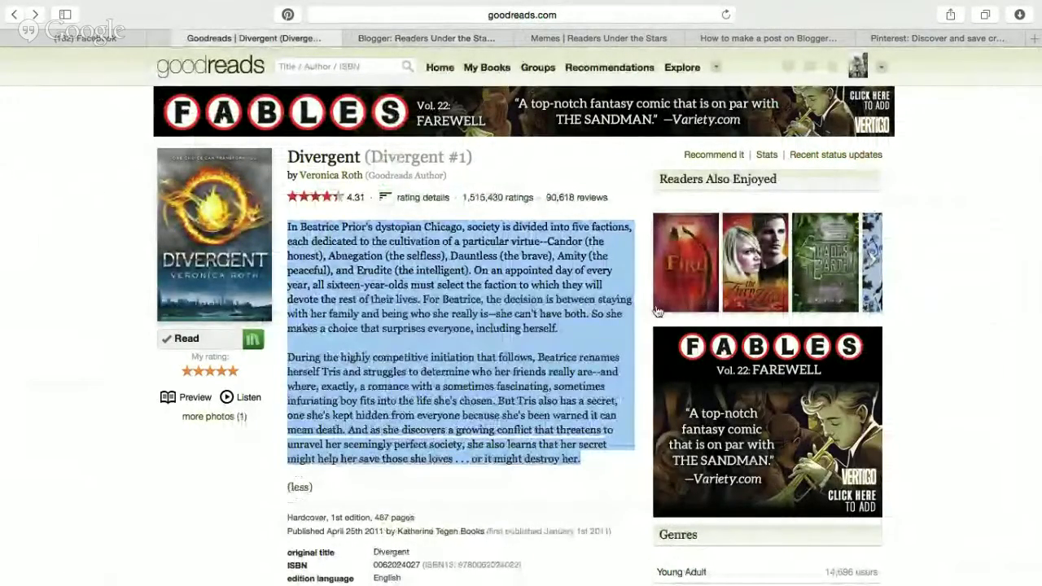
# Paste the Divergent blurb on a new line below the cover image.
pyautogui.click(432, 38)
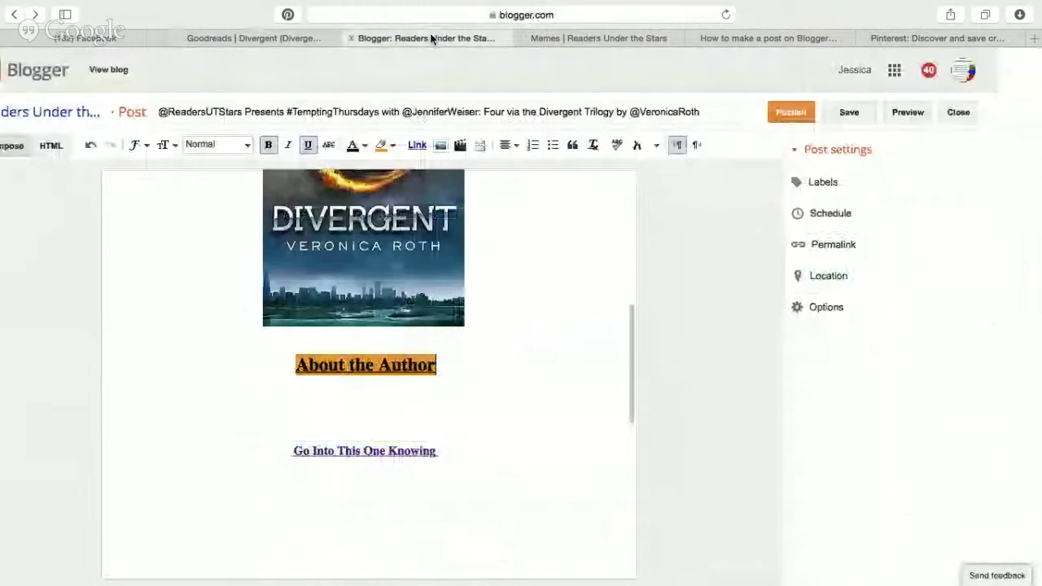
pyautogui.click(374, 330)
pyautogui.press('Return')
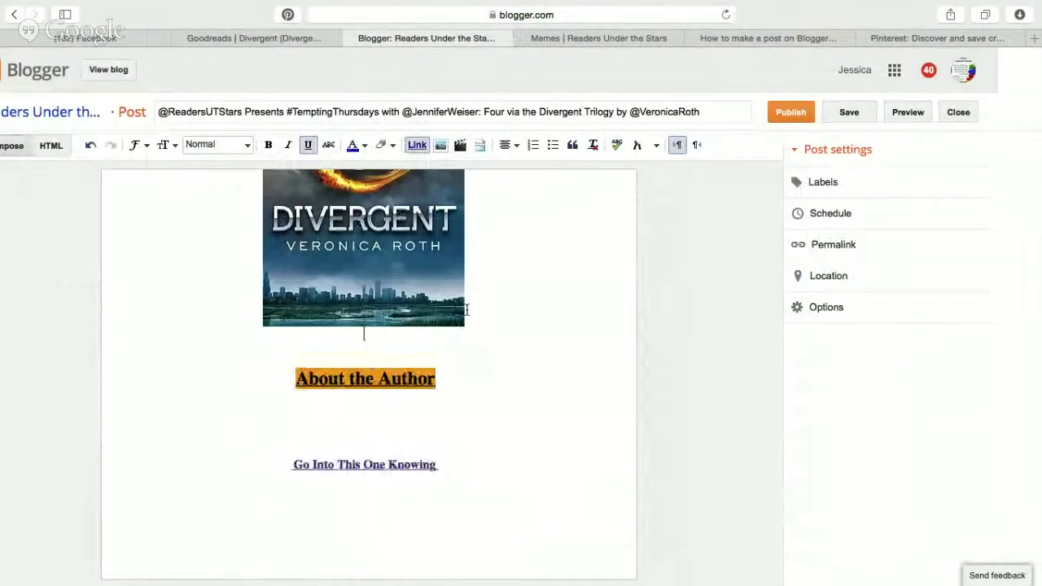
pyautogui.write('v')
pyautogui.press('super+v')
pyautogui.scroll(-5, 538, 367)
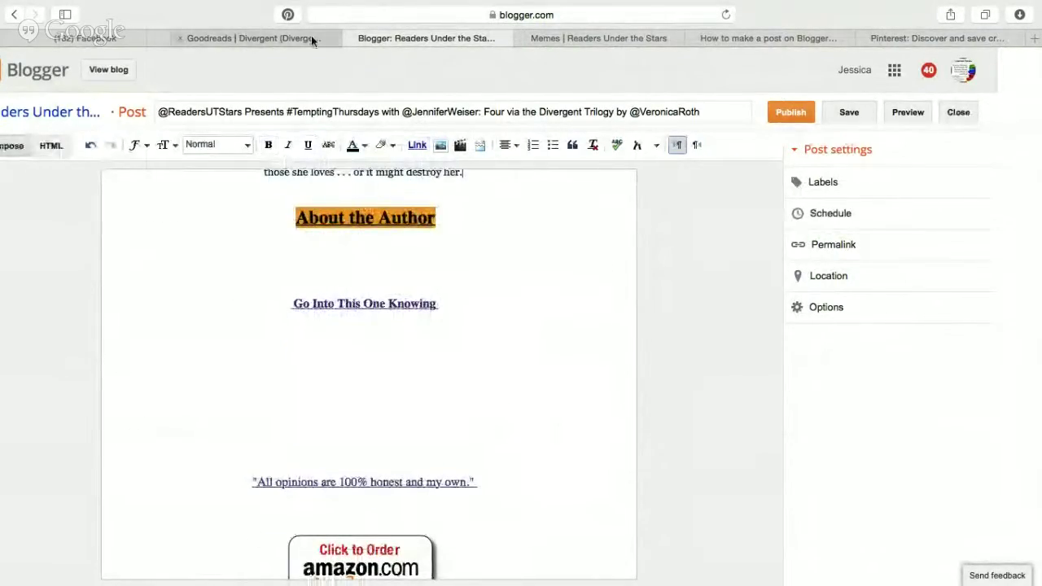
# Open Divergent's full editorial reviews on Amazon and copy the About the Author bio.
pyautogui.click(311, 37)
pyautogui.scroll(-10, 392, 374)
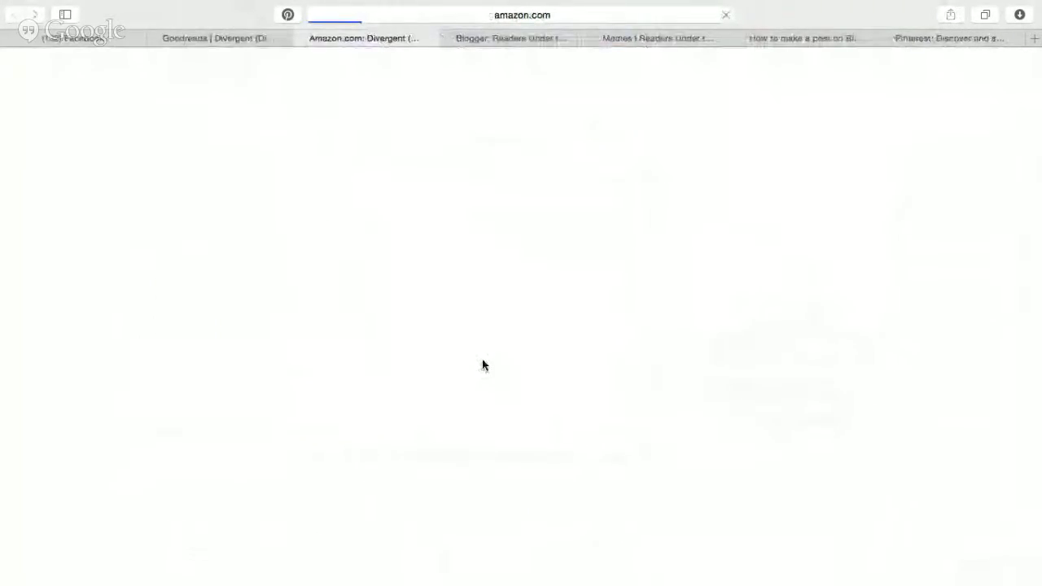
pyautogui.scroll(-15, 482, 365)
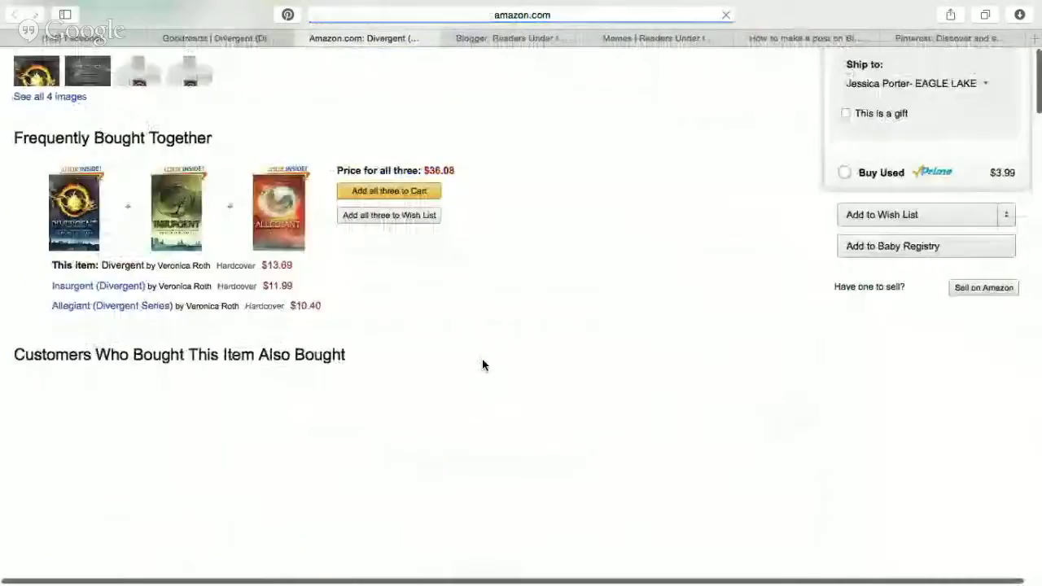
pyautogui.scroll(-20, 483, 365)
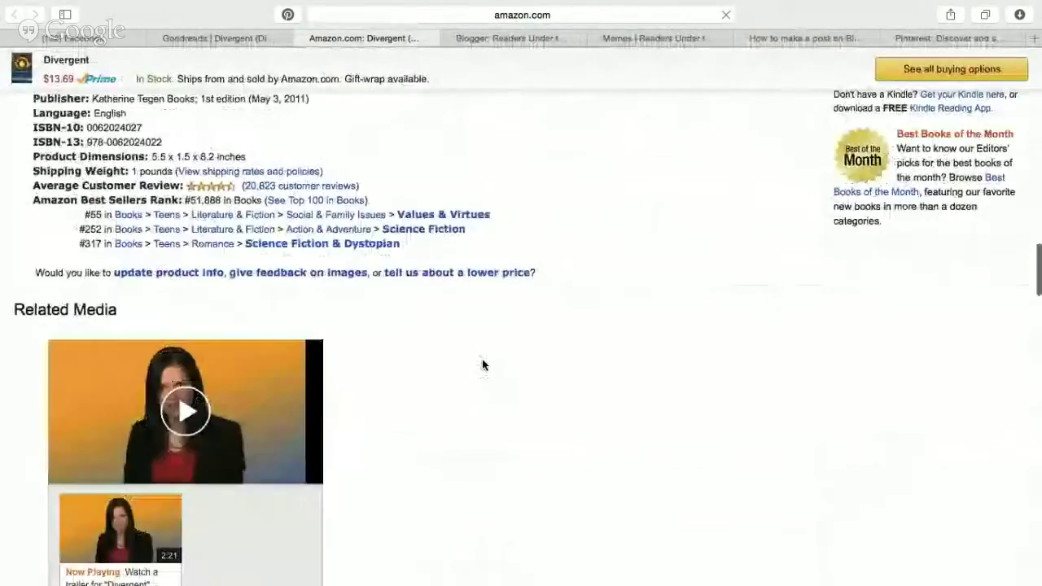
pyautogui.scroll(3, 482, 365)
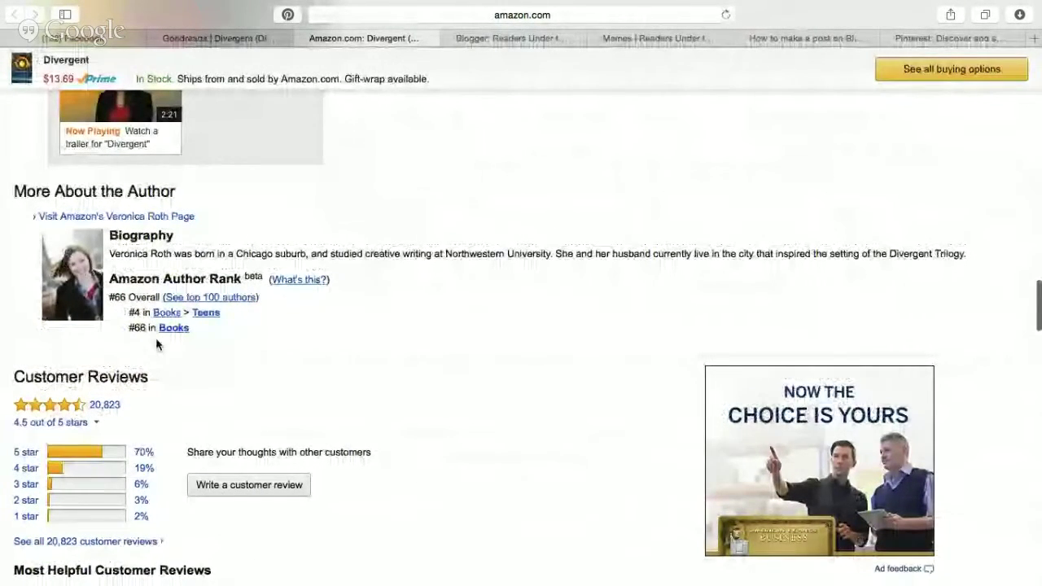
pyautogui.scroll(20, 346, 302)
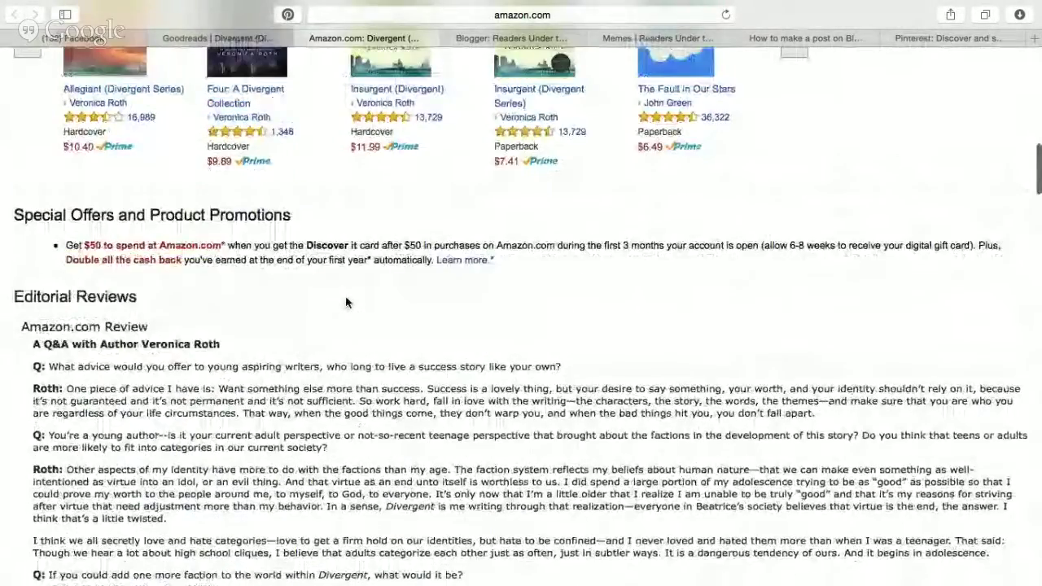
pyautogui.scroll(-15, 346, 302)
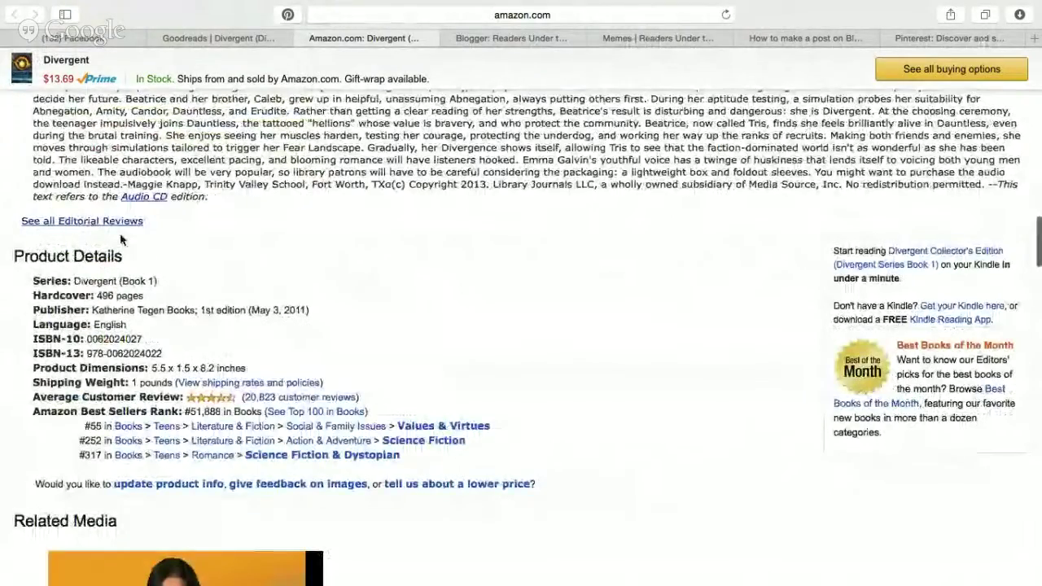
pyautogui.click(106, 222)
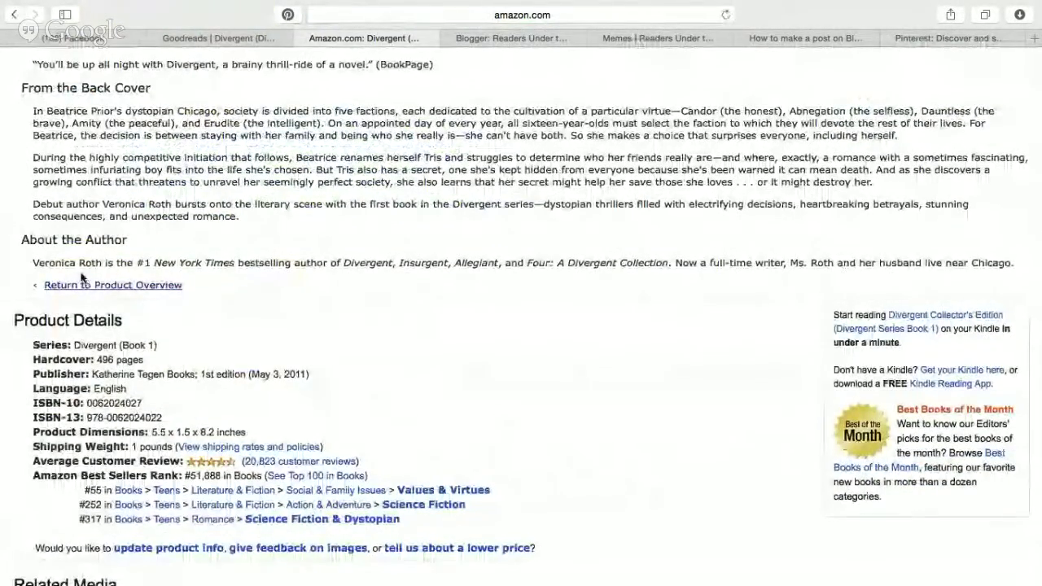
pyautogui.tripleClick(34, 264)
pyautogui.hotkey('ctrl', 'c')
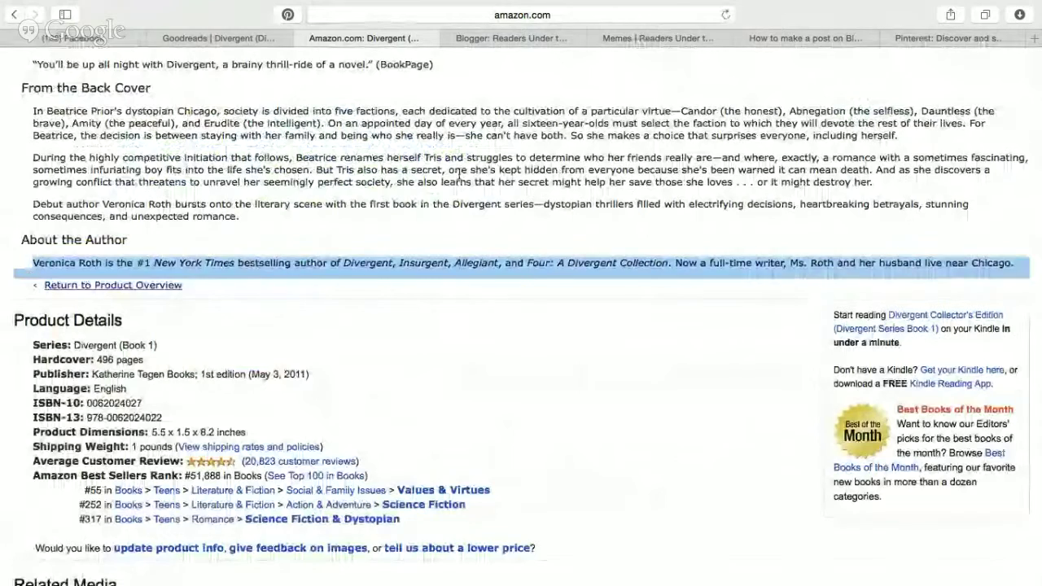
pyautogui.click(460, 175)
# Paste the author bio under the About the Author heading and remove its link.
pyautogui.click(509, 38)
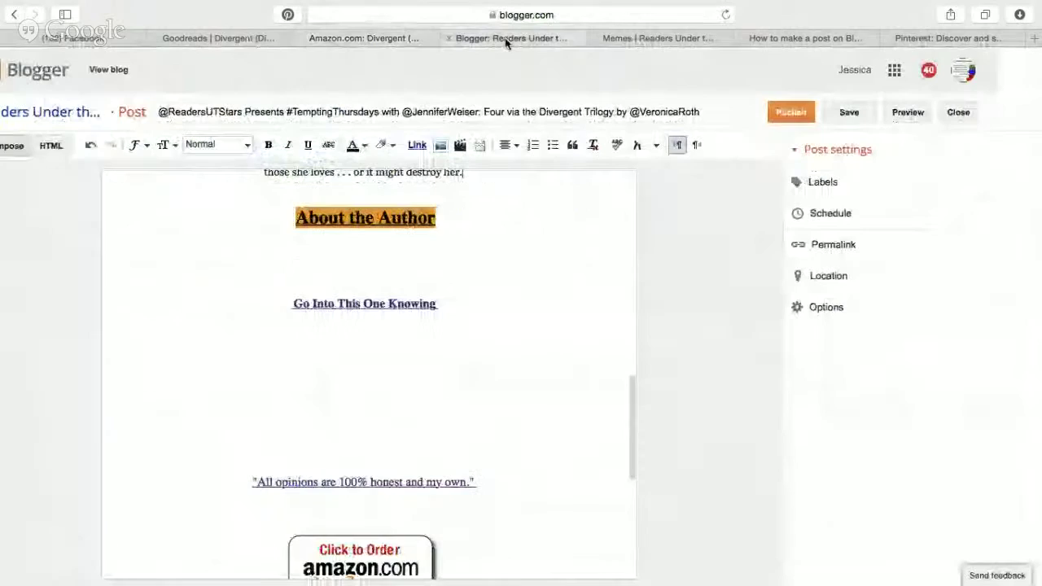
pyautogui.click(399, 242)
pyautogui.hotkey('ctrl', 'v')
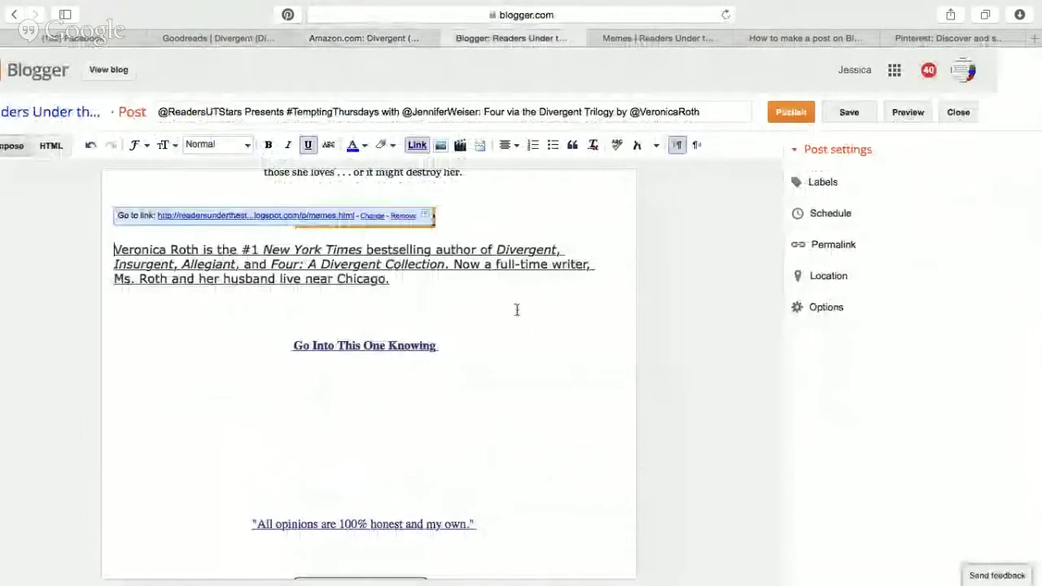
pyautogui.click(336, 264)
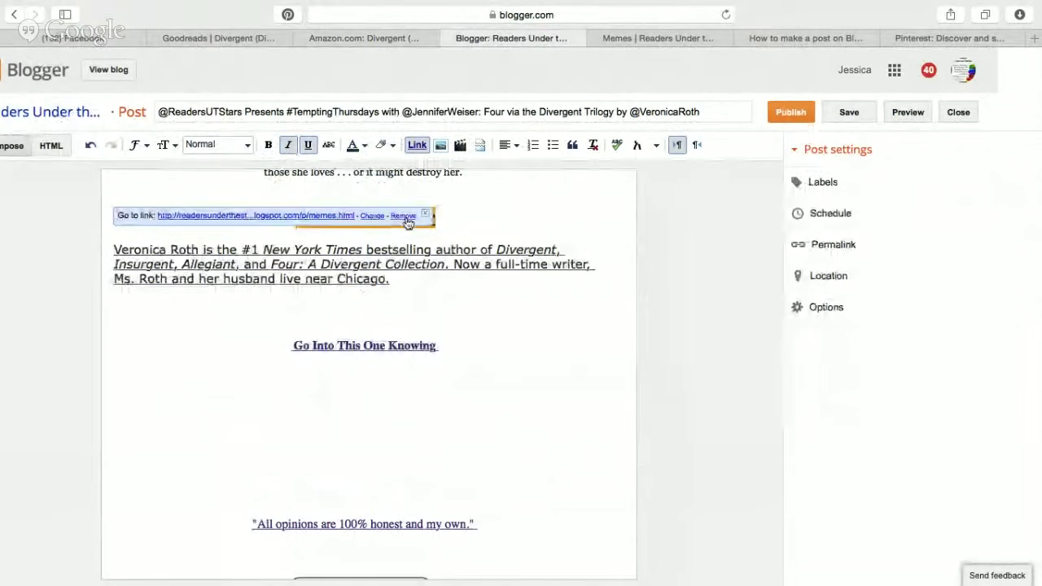
pyautogui.click(403, 216)
# Centre the author bio paragraph.
pyautogui.moveTo(389, 279); pyautogui.dragTo(297, 249)
pyautogui.click(506, 149)
pyautogui.click(524, 185)
pyautogui.click(508, 279)
pyautogui.scroll(8, 508, 278)
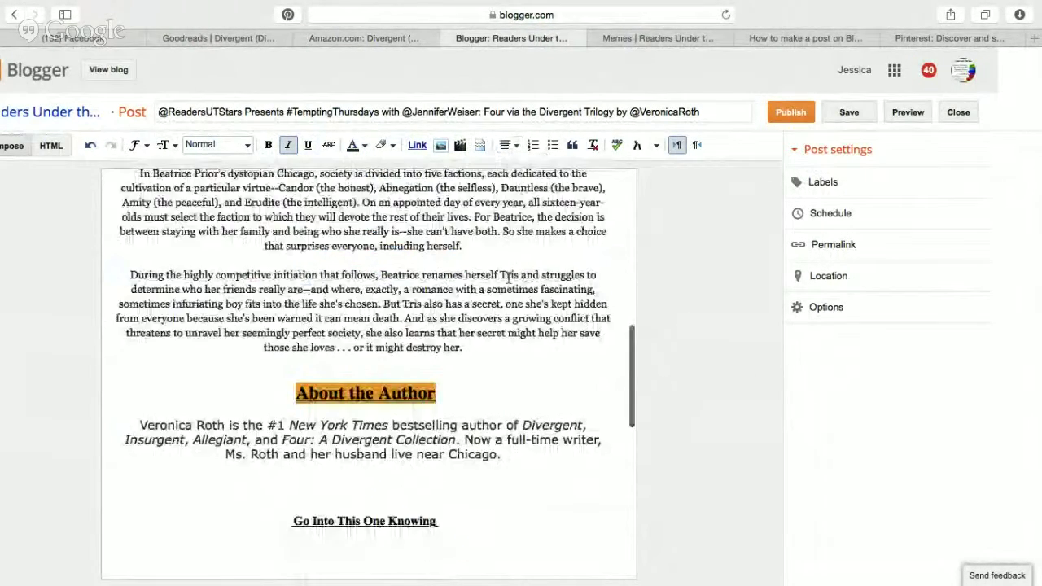
pyautogui.scroll(3, 508, 278)
pyautogui.scroll(-10, 508, 279)
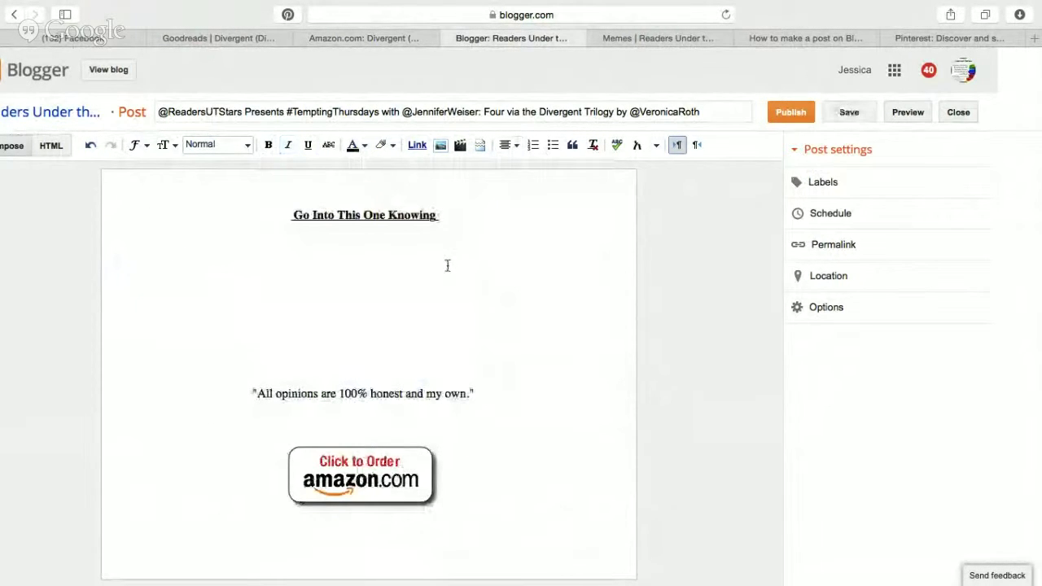
# Check the memes page's button code, then locate 'go into' in the post's HTML view.
pyautogui.click(655, 38)
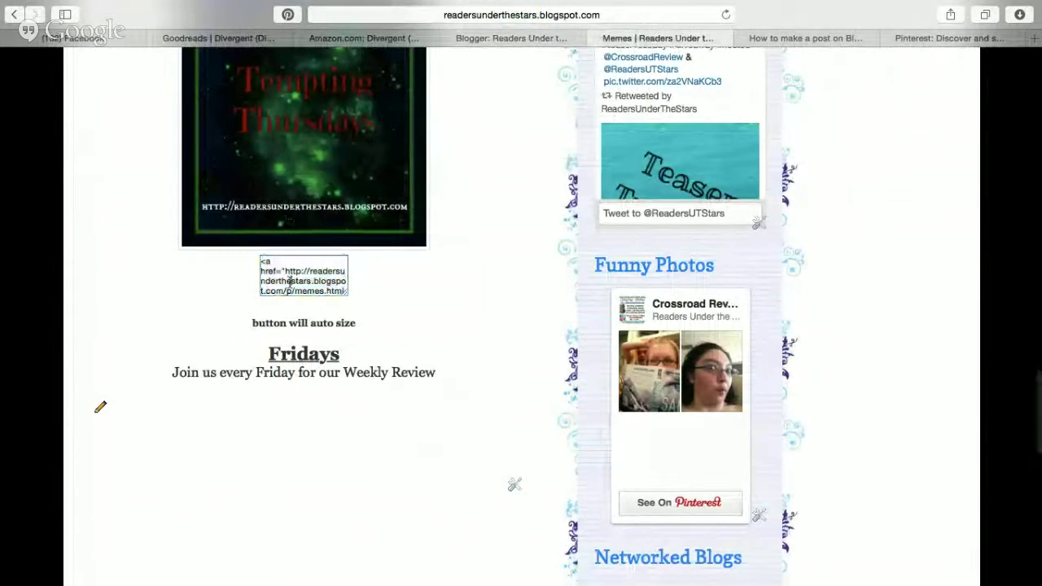
pyautogui.click(515, 38)
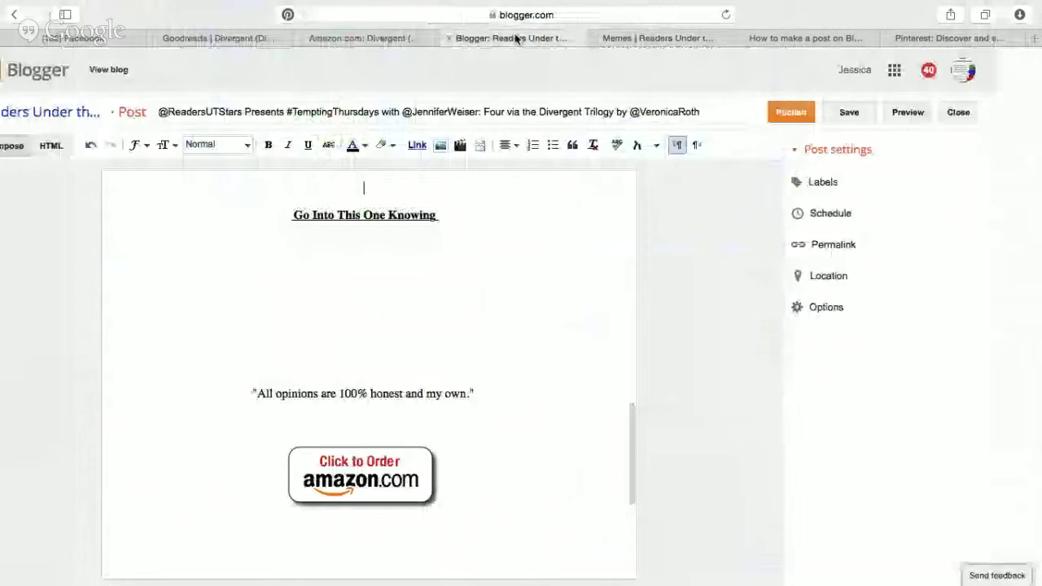
pyautogui.click(57, 146)
pyautogui.scroll(-10, 352, 353)
pyautogui.scroll(-2, 351, 353)
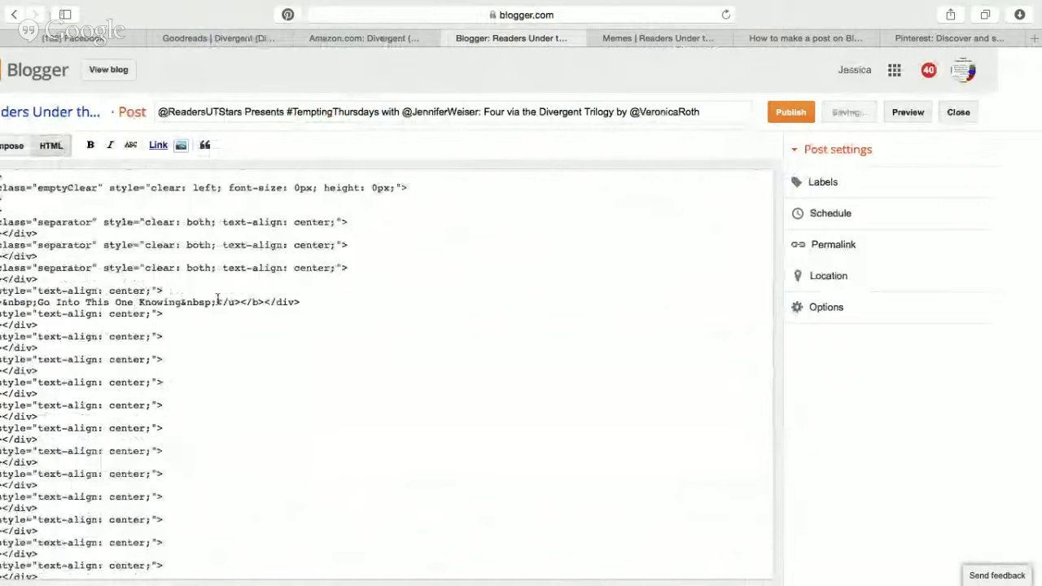
pyautogui.click(417, 266)
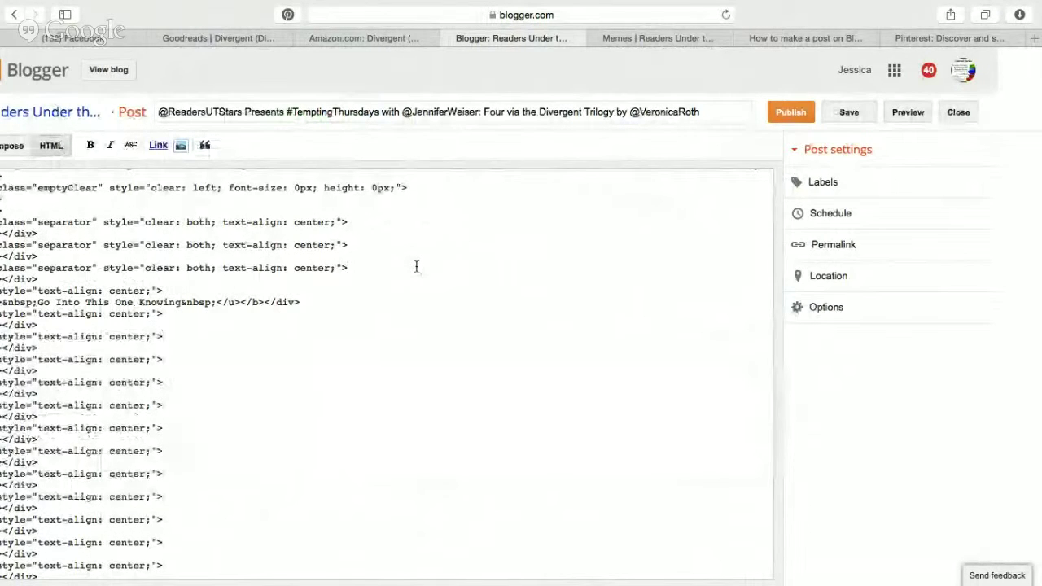
pyautogui.press('super+f')
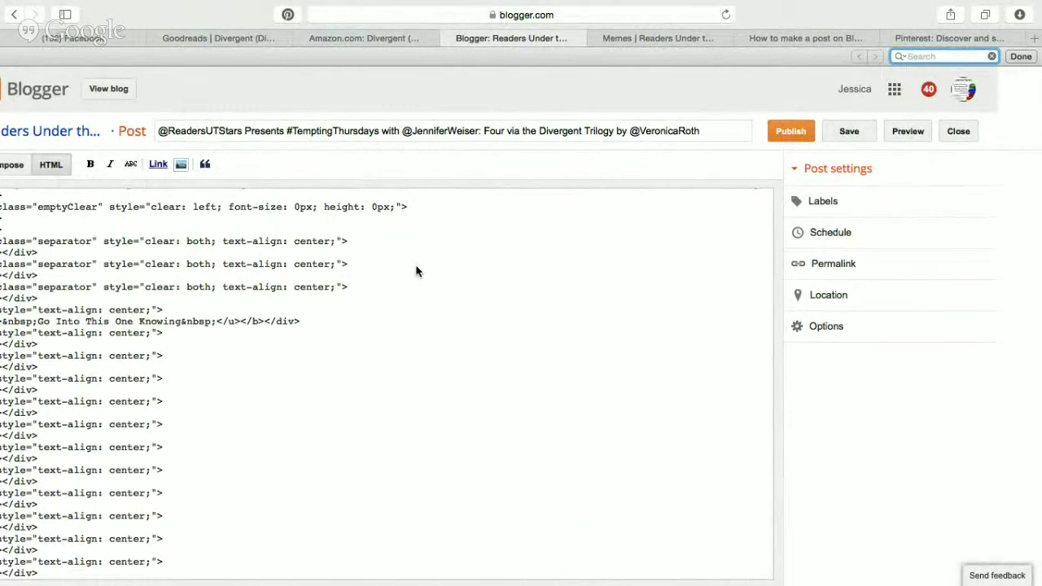
pyautogui.write('go into')
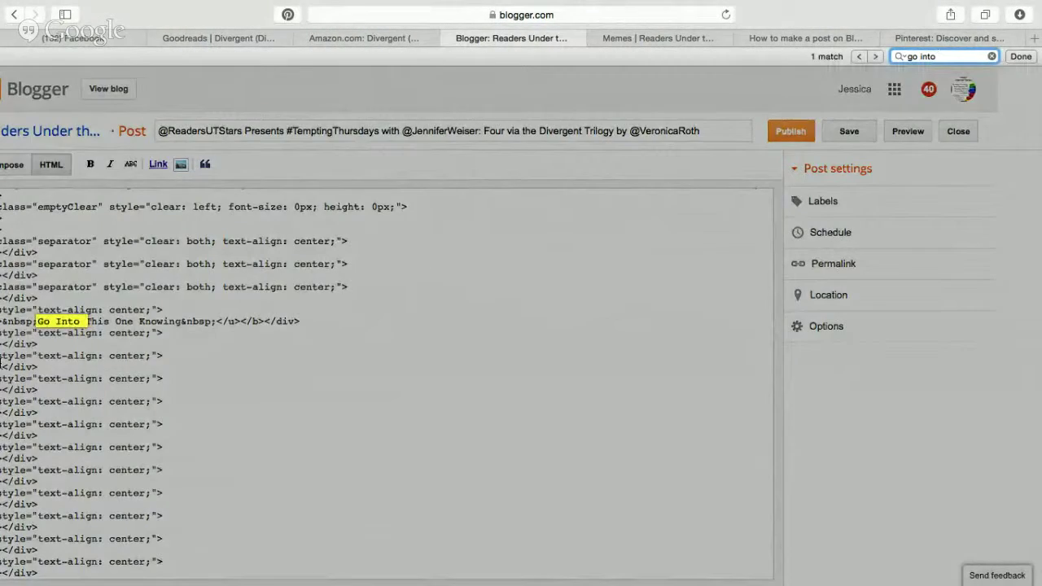
pyautogui.click(84, 320)
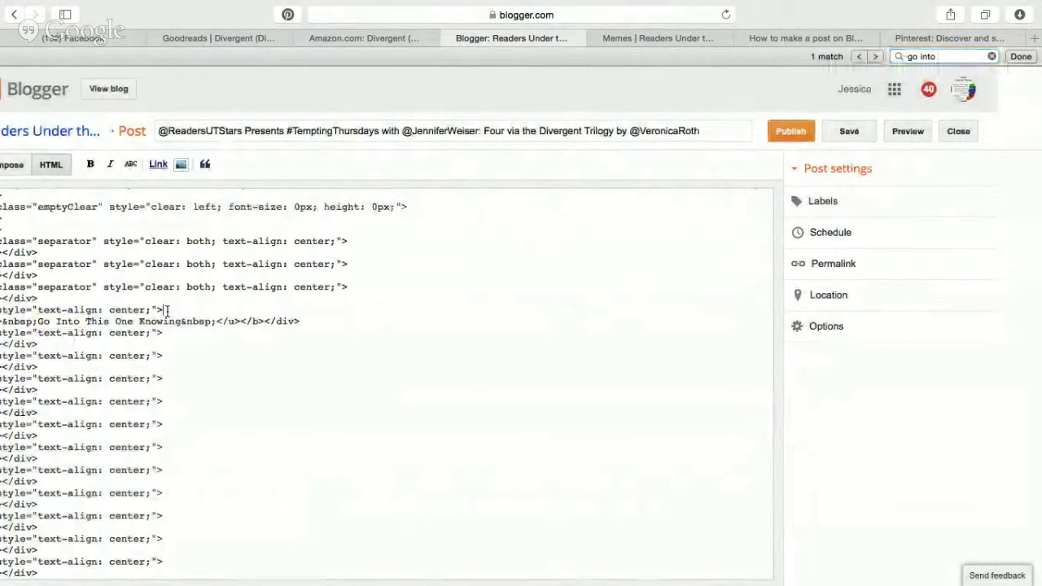
pyautogui.click(43, 299)
# Paste the linked image snippet just above Go Into This One Knowing, then return to Amazon.
pyautogui.scroll(1, 25, 302)
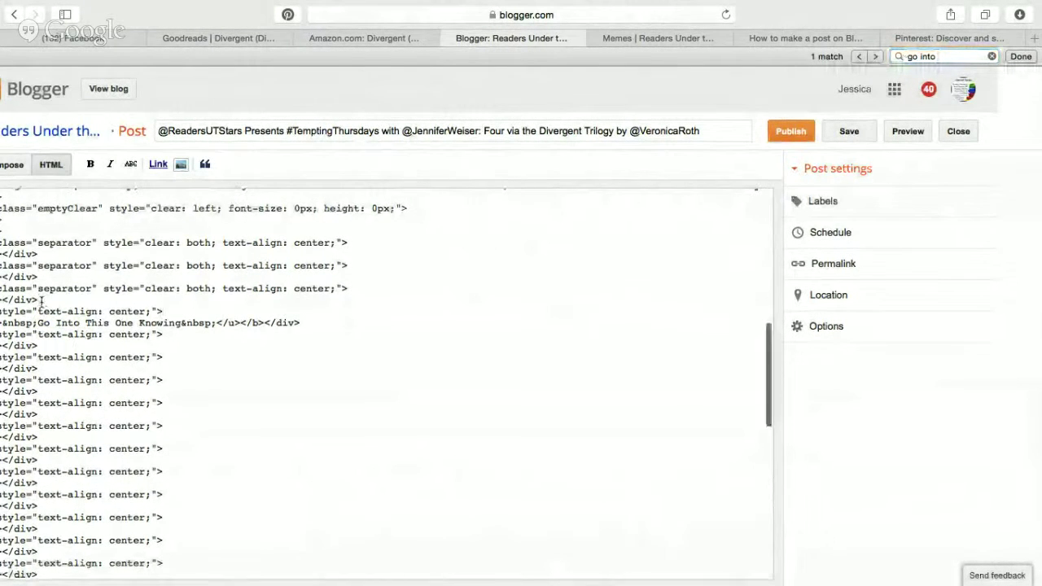
pyautogui.keyDown('ctrl'); pyautogui.scroll(5, 15, 300); pyautogui.keyUp('ctrl')
pyautogui.hscroll(-3, 14, 299)
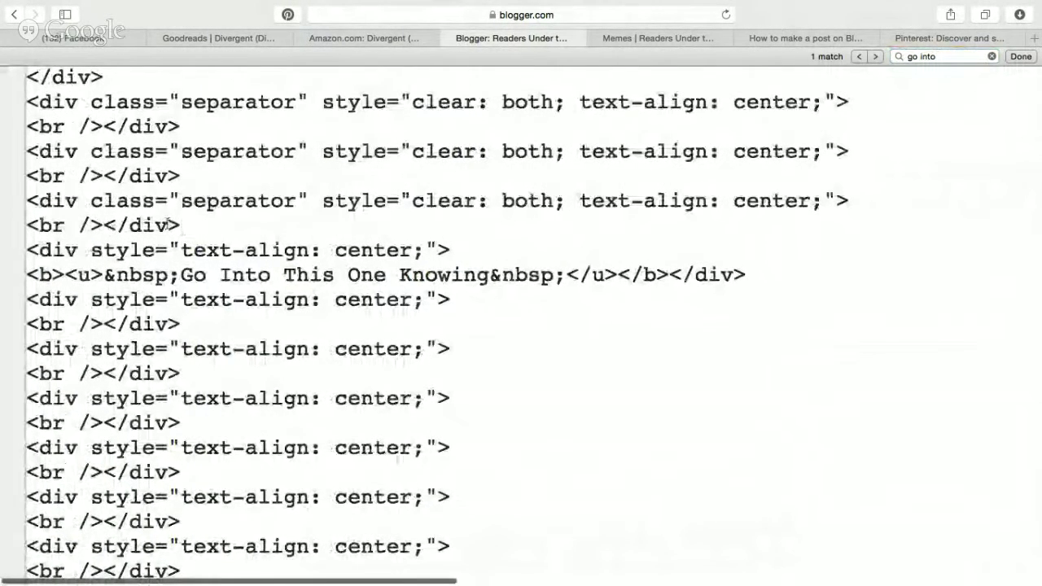
pyautogui.click(208, 226)
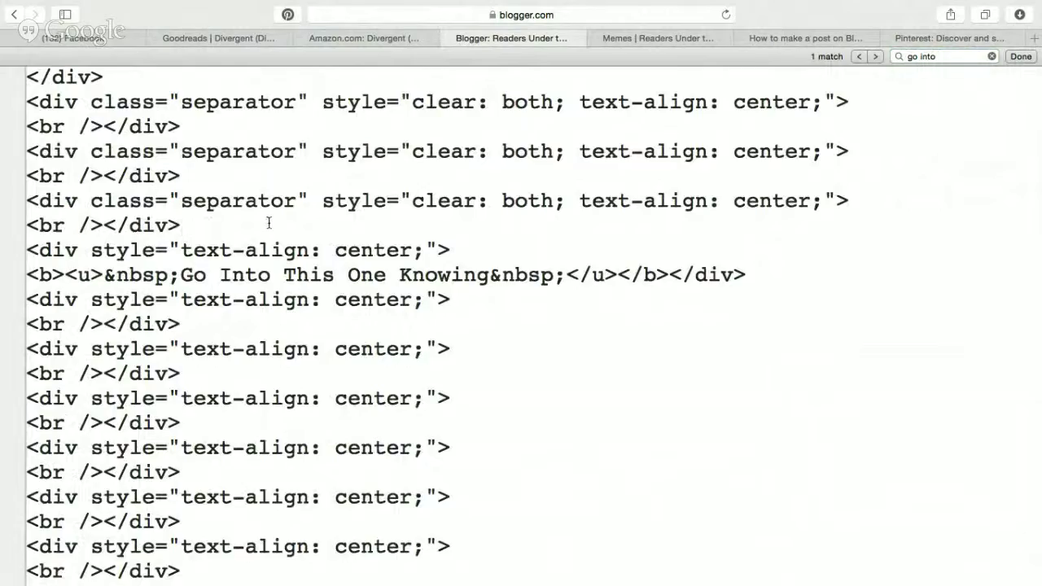
pyautogui.press('super+v')
pyautogui.scroll(-5, 226, 218)
pyautogui.scroll(-3, 462, 164)
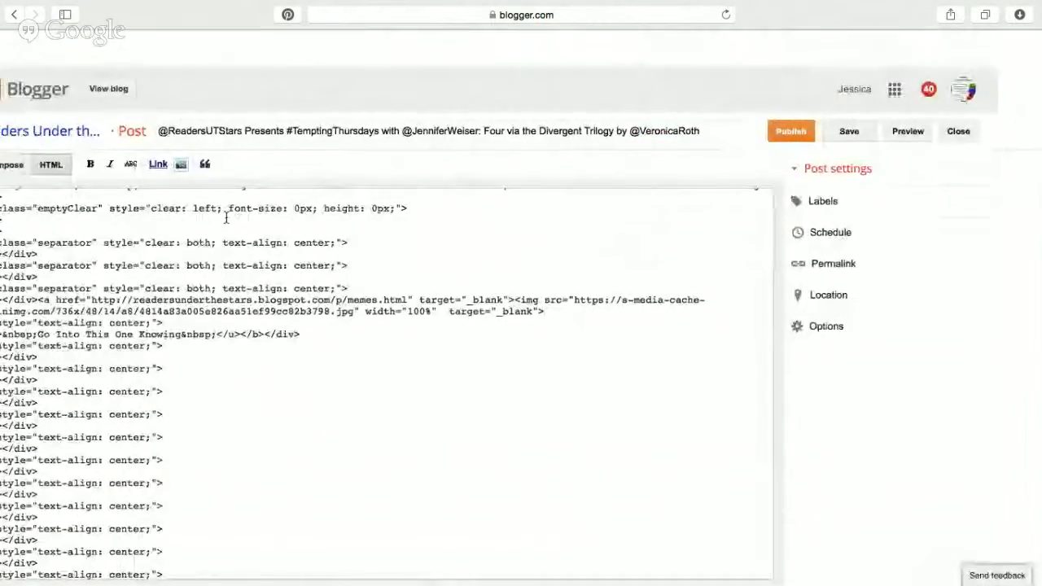
pyautogui.click(673, 168)
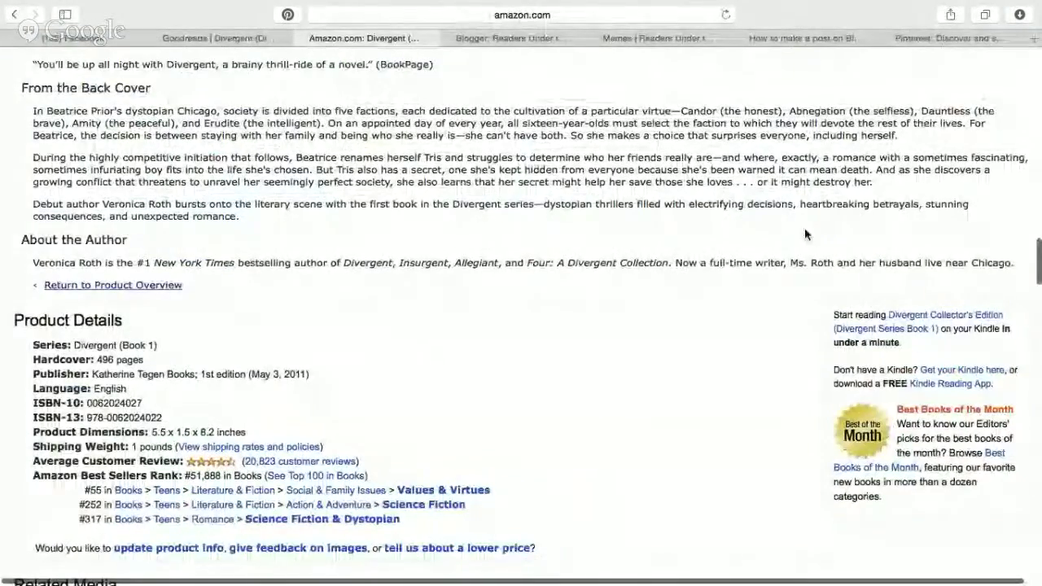
# Copy the Tobias Eaton pin's image address and paste it over the img src URL.
pyautogui.click(511, 37)
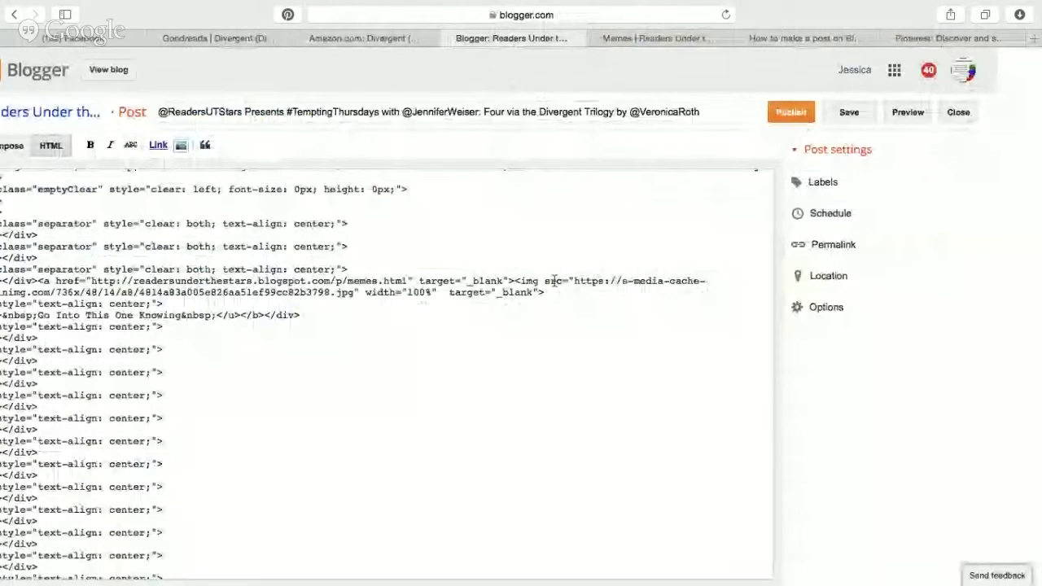
pyautogui.click(551, 267)
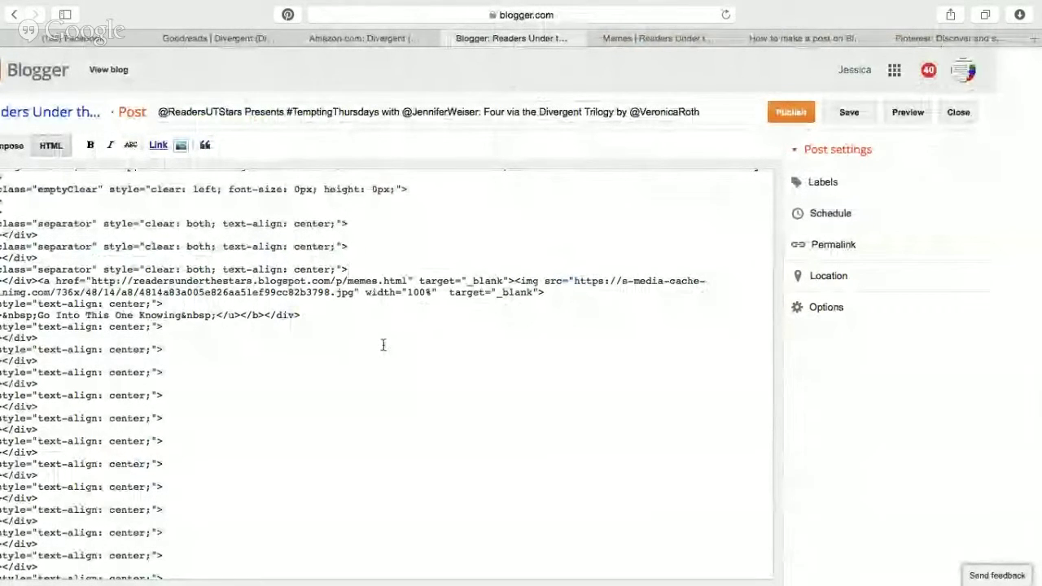
pyautogui.click(930, 34)
pyautogui.rightClick(410, 283)
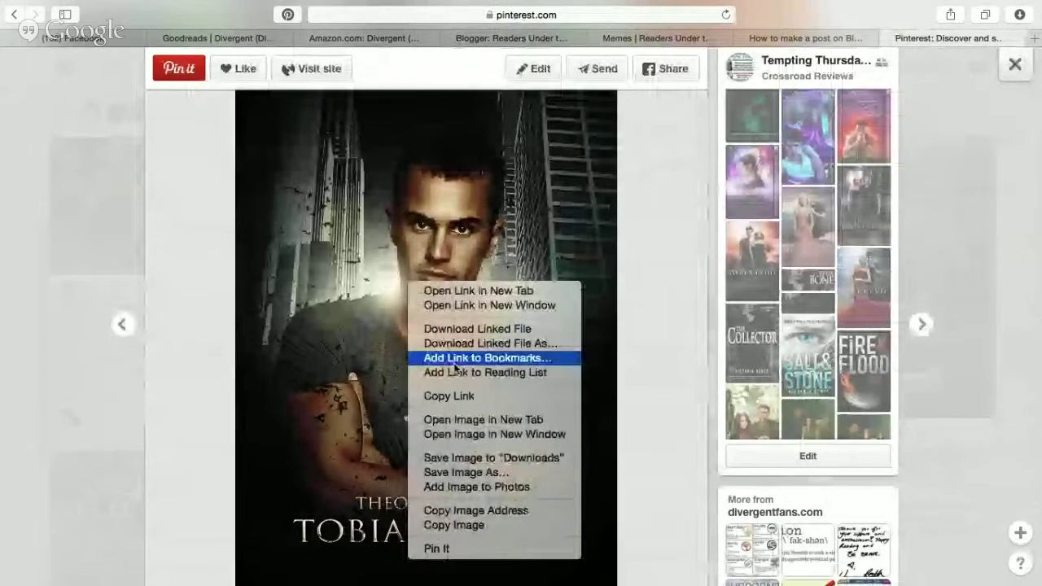
pyautogui.click(484, 512)
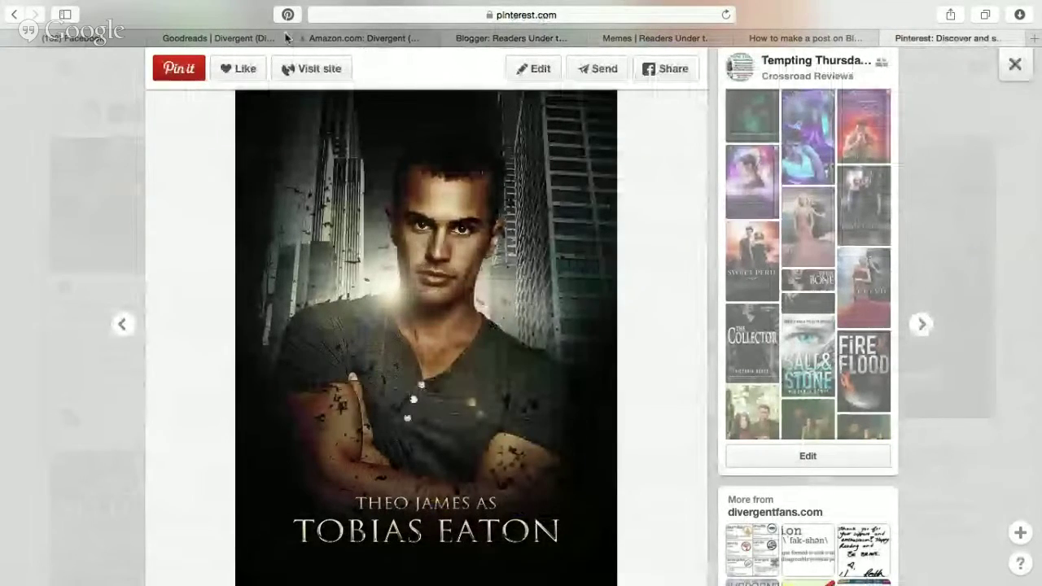
pyautogui.click(495, 38)
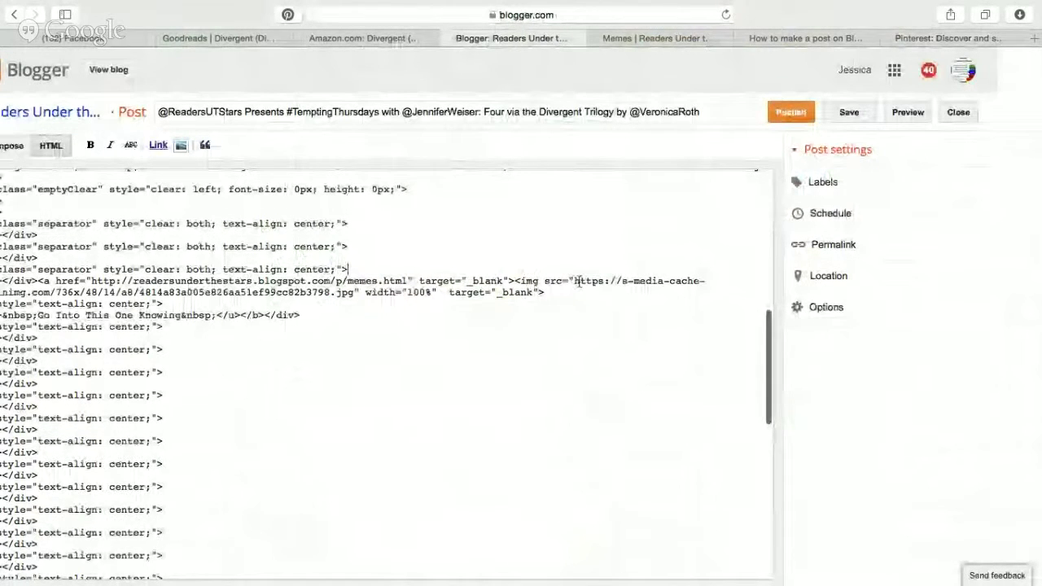
pyautogui.moveTo(575, 281); pyautogui.dragTo(359, 291)
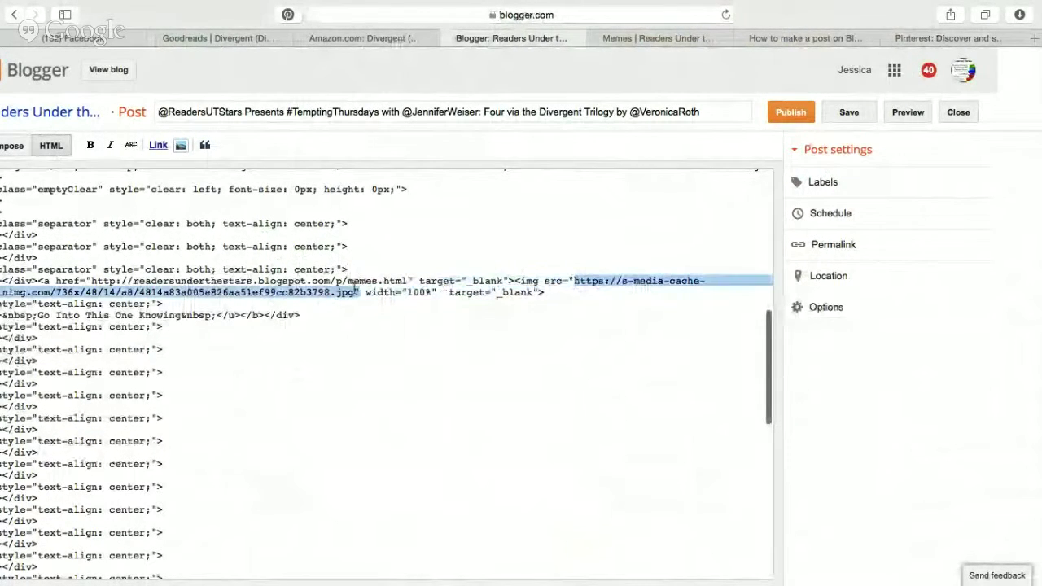
pyautogui.press('super+v')
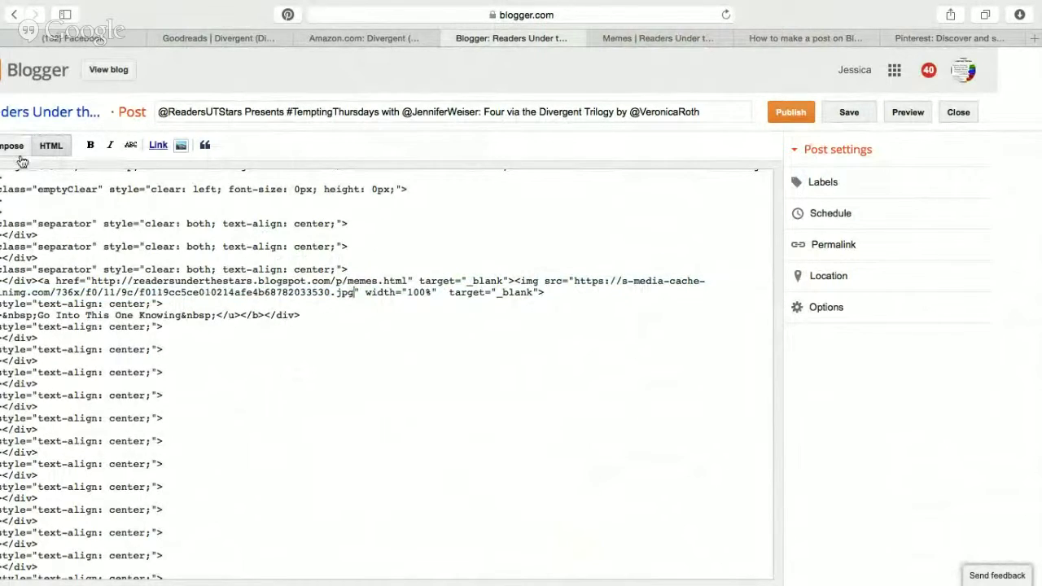
pyautogui.click(21, 156)
# Shrink the Tobias Eaton image to a smaller size and add an empty line below it.
pyautogui.scroll(-10, 386, 348)
pyautogui.scroll(-4, 386, 347)
pyautogui.click(379, 374)
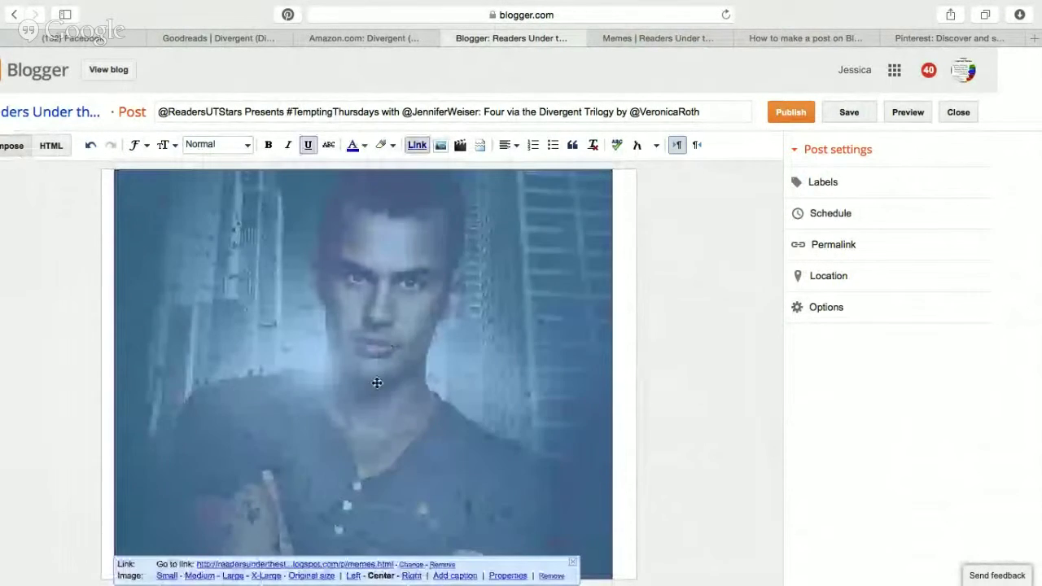
pyautogui.click(233, 579)
pyautogui.click(347, 363)
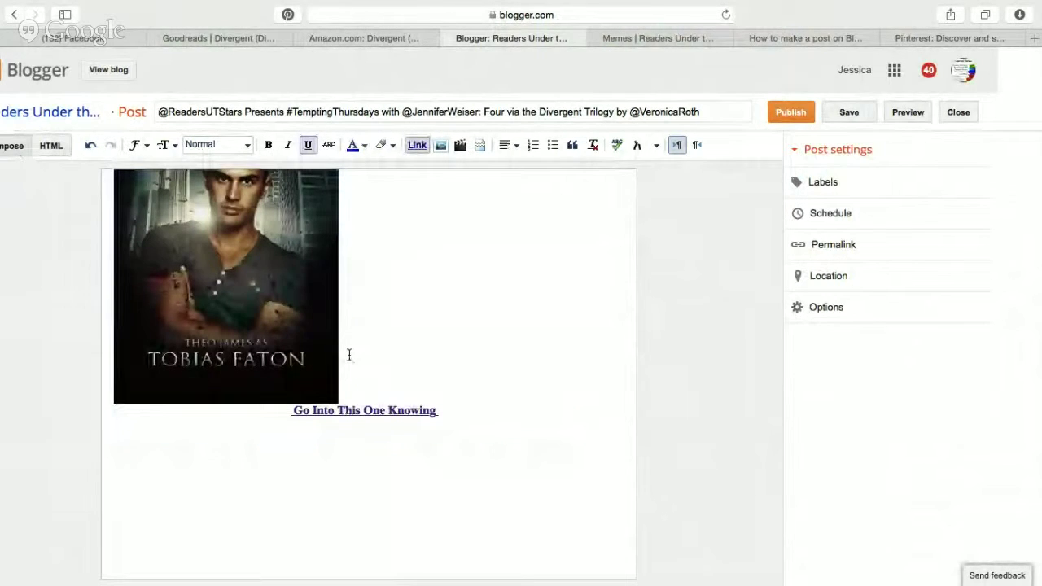
pyautogui.press('Return')
# Centre the Tobias Eaton image in the post.
pyautogui.click(274, 331)
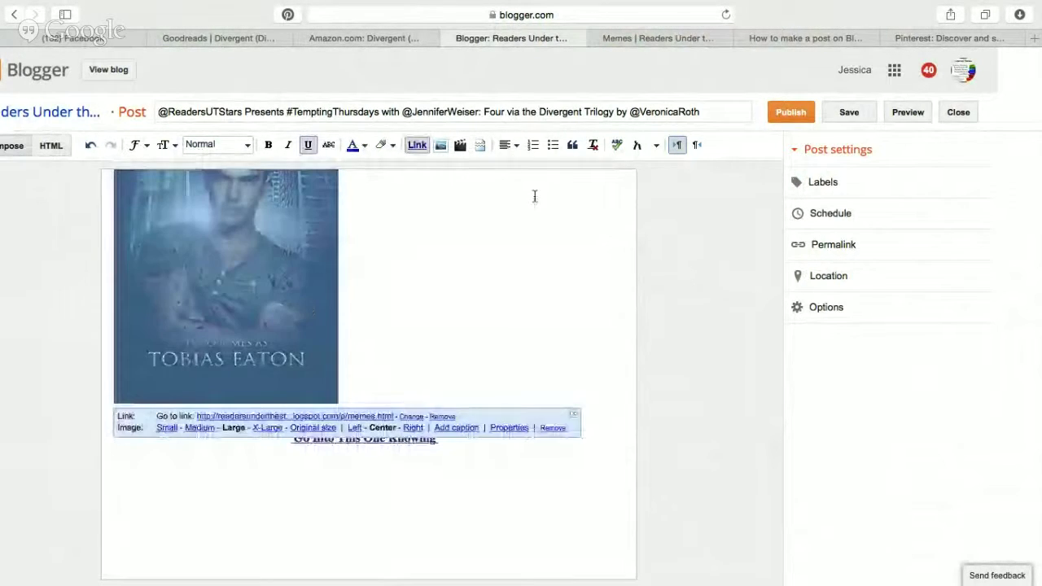
pyautogui.click(510, 148)
pyautogui.click(528, 184)
pyautogui.click(535, 255)
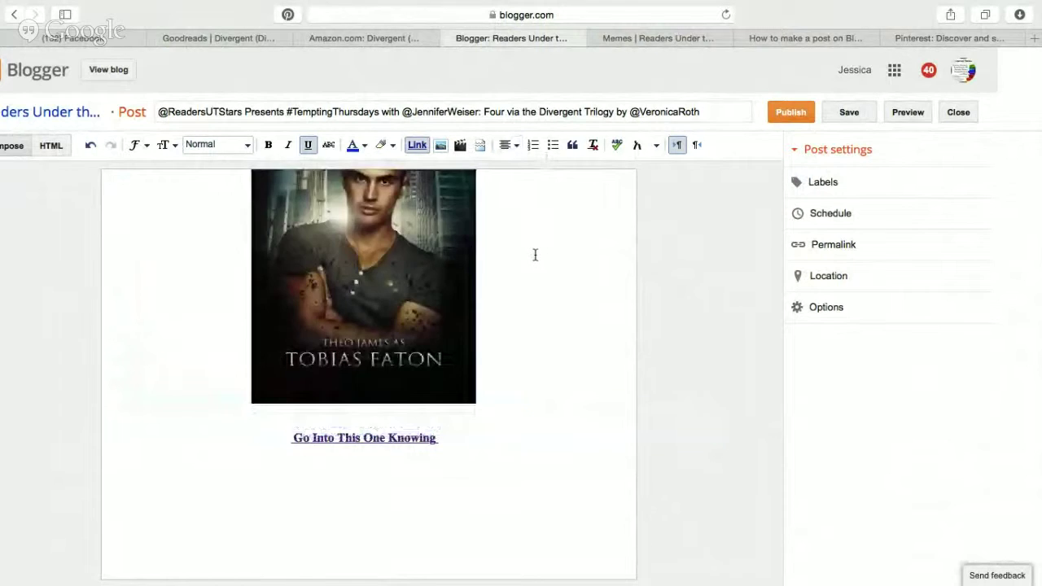
pyautogui.scroll(10, 531, 369)
pyautogui.scroll(-8, 531, 370)
pyautogui.scroll(3, 532, 358)
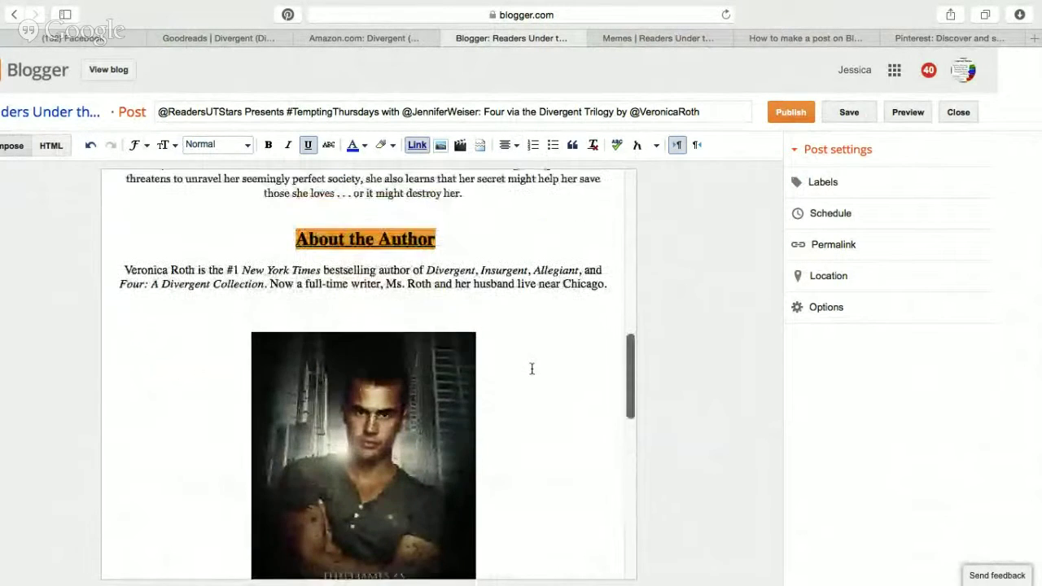
pyautogui.scroll(-1, 531, 335)
# Insert an empty centred line above the image, trying and removing 'This week its all about Four'.
pyautogui.click(386, 303)
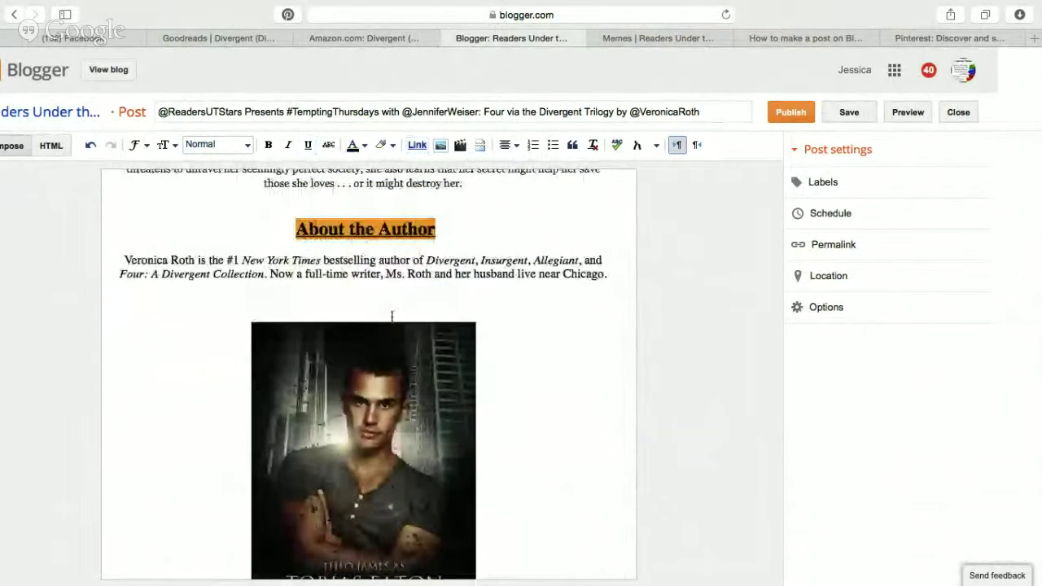
pyautogui.press('Return')
pyautogui.write('This week its all about Four')
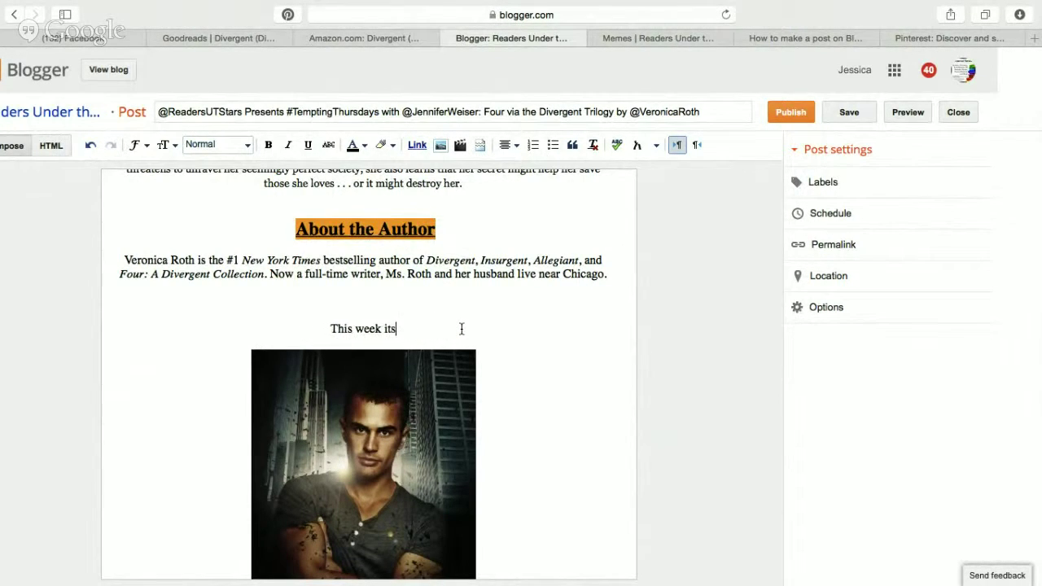
pyautogui.press('BackSpace')
pyautogui.press('BackSpace')
pyautogui.press('BackSpace')
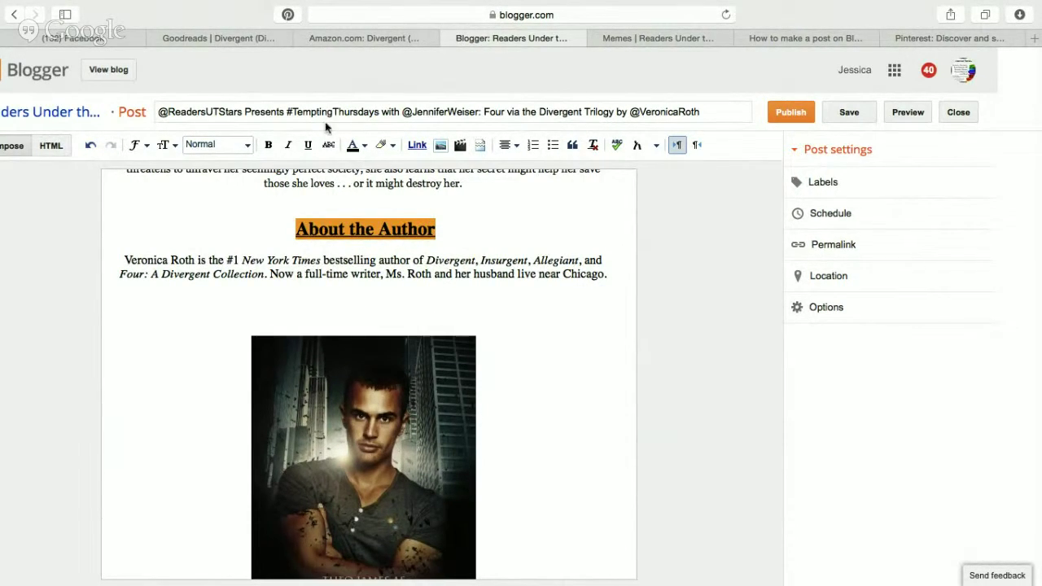
# Remove the links from the Go Into This One Knowing heading and the line below it.
pyautogui.scroll(-10, 575, 431)
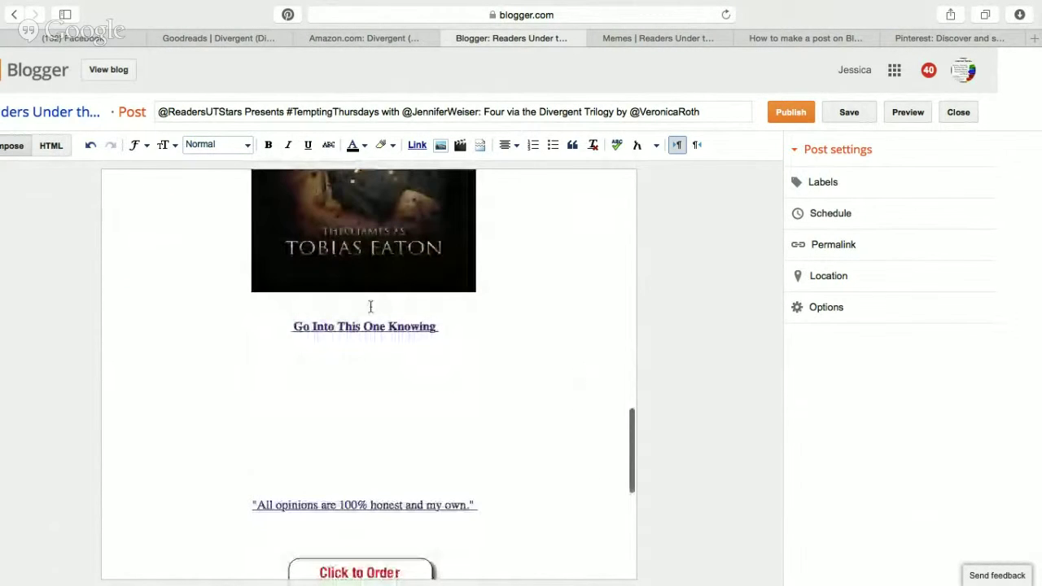
pyautogui.click(365, 326)
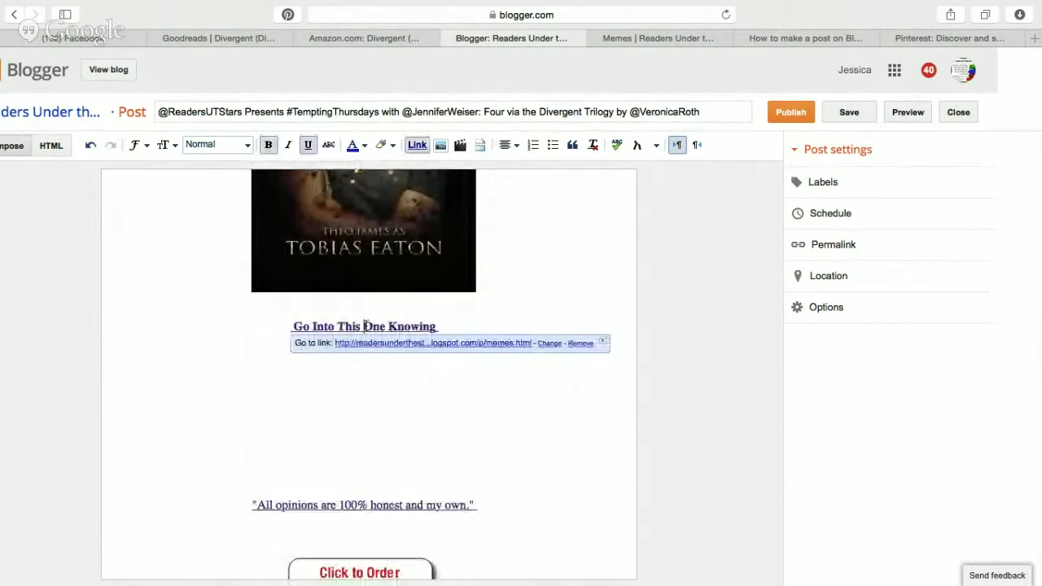
pyautogui.click(585, 343)
pyautogui.press('super+z')
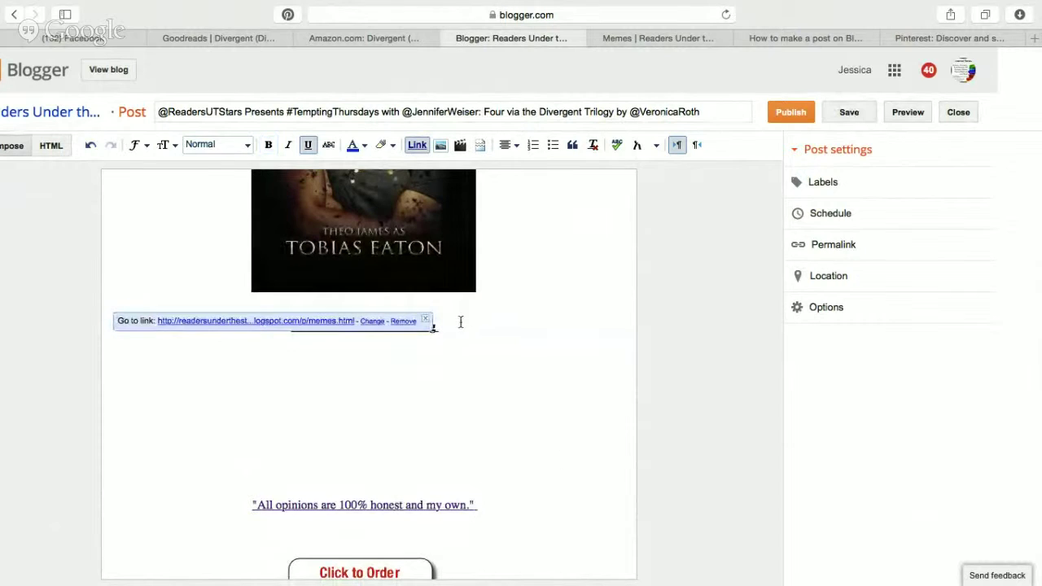
pyautogui.click(404, 322)
# Delete the giveaway placeholder line and banner, then go to the Amazon Divergent page.
pyautogui.scroll(-10, 388, 383)
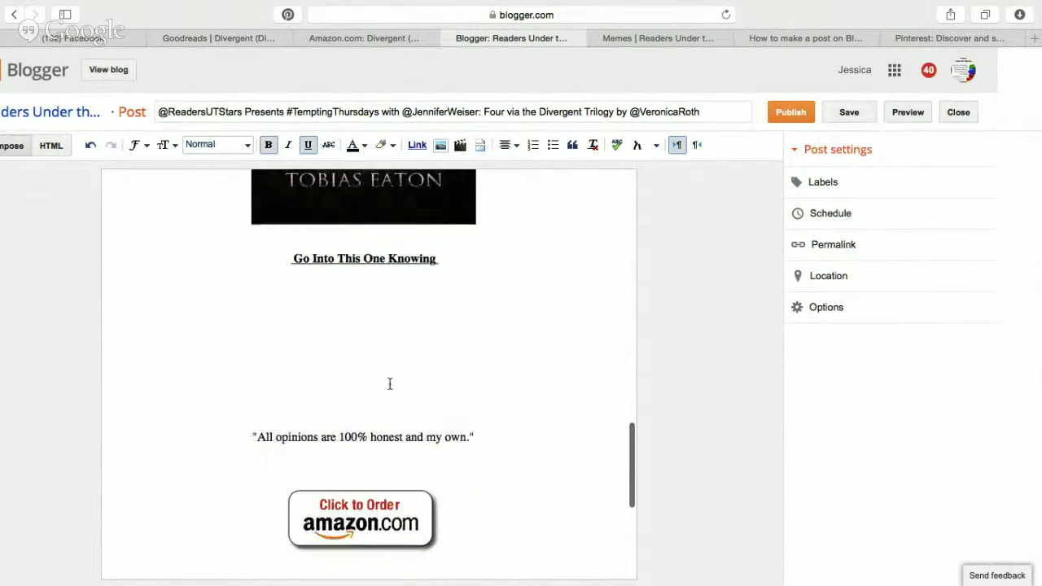
pyautogui.moveTo(258, 440); pyautogui.dragTo(233, 284)
pyautogui.press('BackSpace')
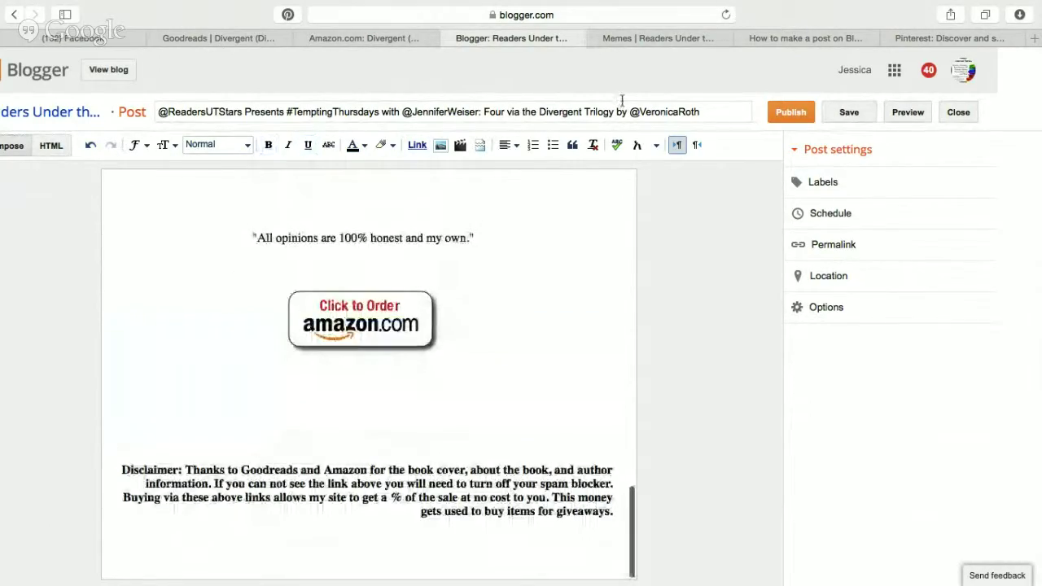
pyautogui.click(359, 37)
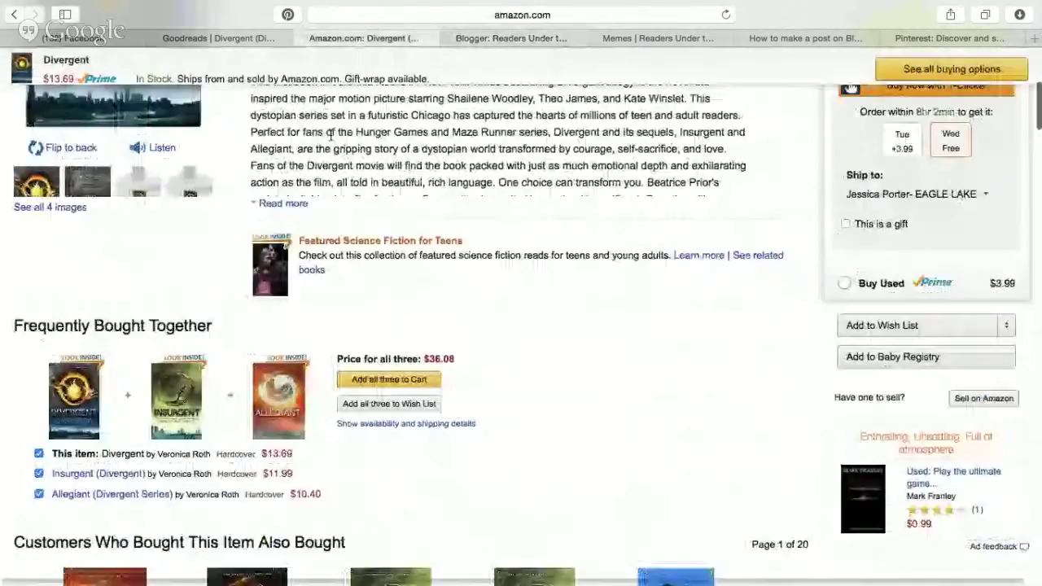
# Make an Amazon short link for Divergent and paste it as the Click to Order button's link.
pyautogui.scroll(5, 330, 135)
pyautogui.click(169, 52)
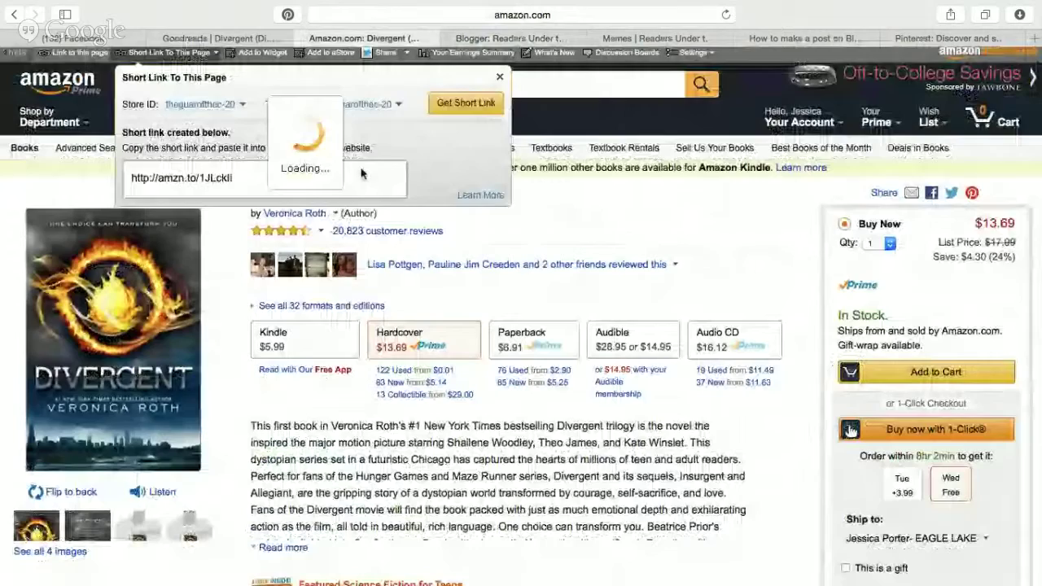
pyautogui.click(706, 272)
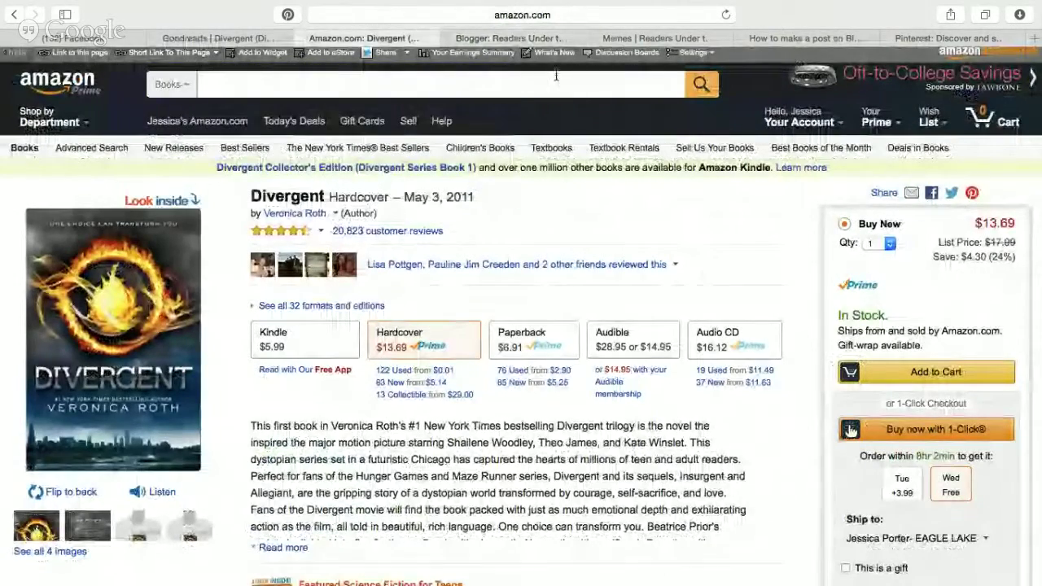
pyautogui.click(515, 37)
pyautogui.click(329, 306)
pyautogui.click(423, 144)
pyautogui.press('super+v')
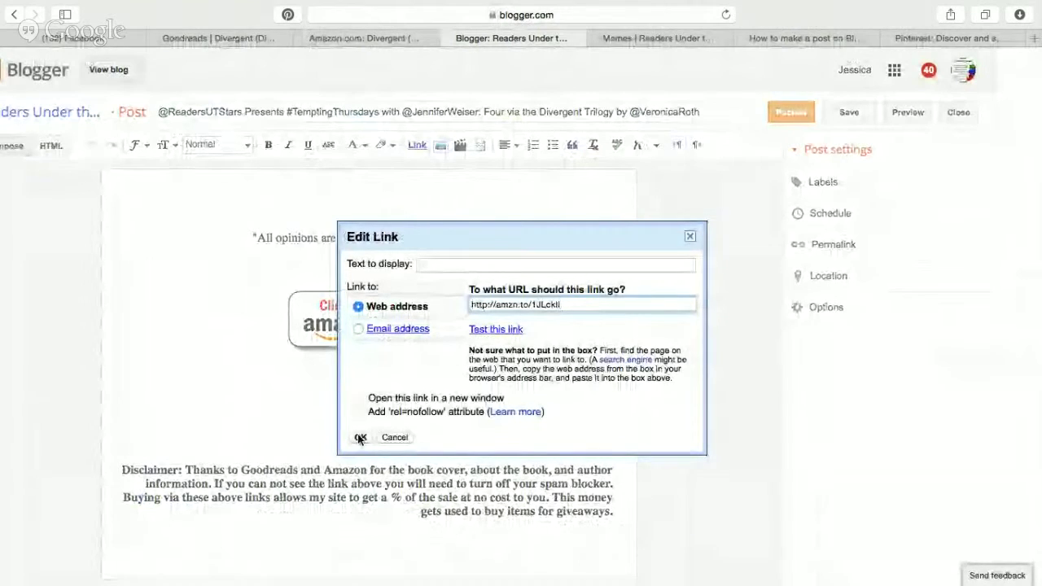
# Save the button link, add the Thursday label, and choose Set date and time for scheduling.
pyautogui.click(359, 438)
pyautogui.scroll(15, 538, 370)
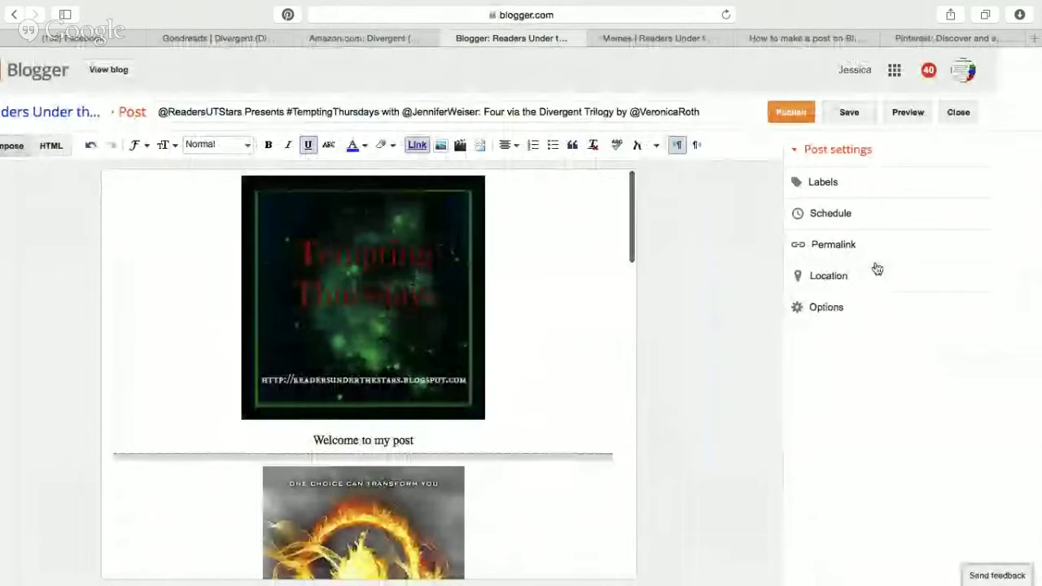
pyautogui.click(861, 193)
pyautogui.write('Th')
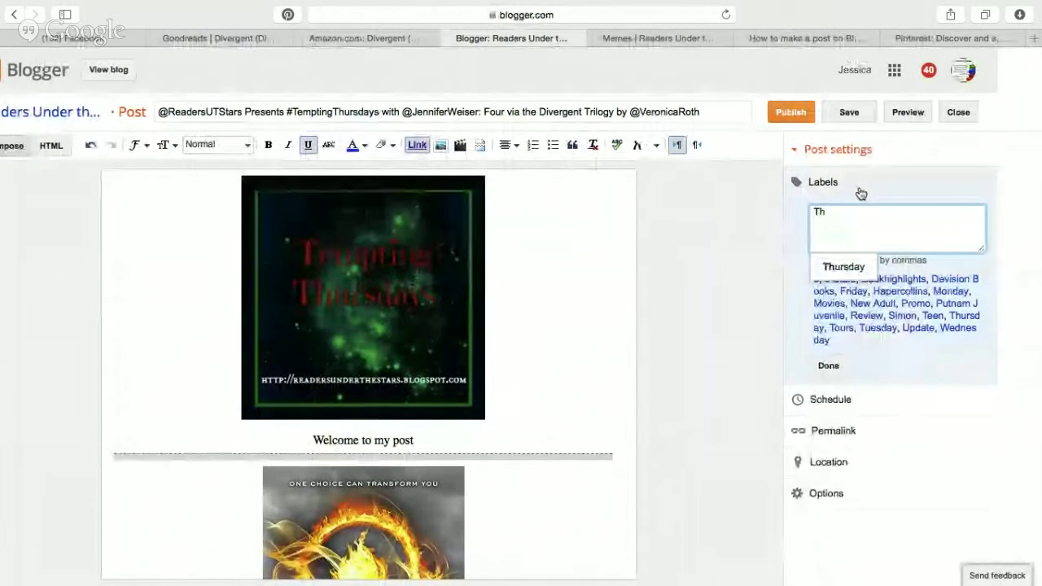
pyautogui.click(844, 266)
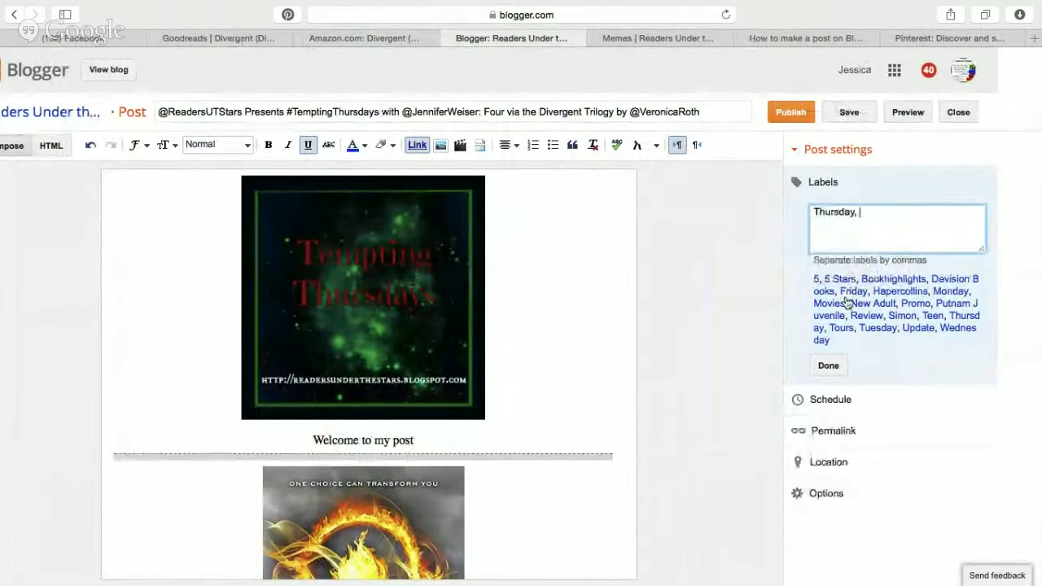
pyautogui.click(840, 366)
pyautogui.click(814, 241)
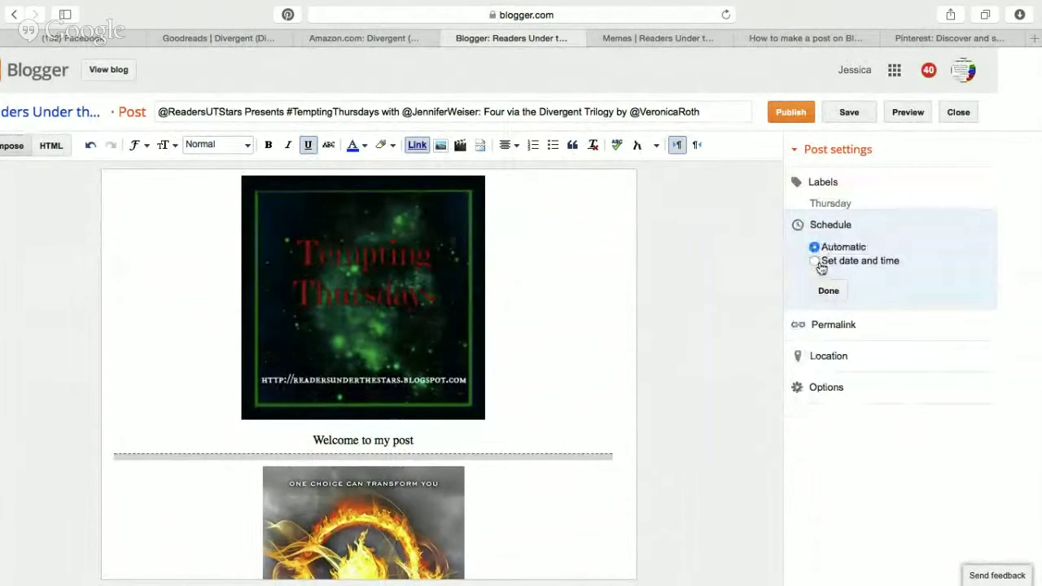
pyautogui.click(815, 261)
# Add a Traveling Teasers event on Aug 4 in Calendar.
pyautogui.hotkey('ctrl', 'Left')
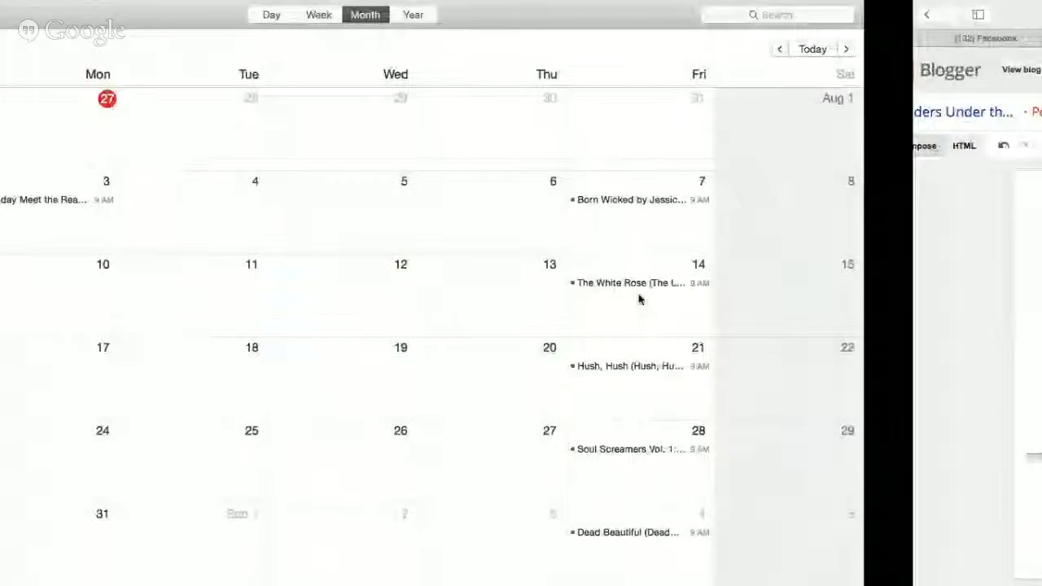
pyautogui.scroll(1, 660, 190)
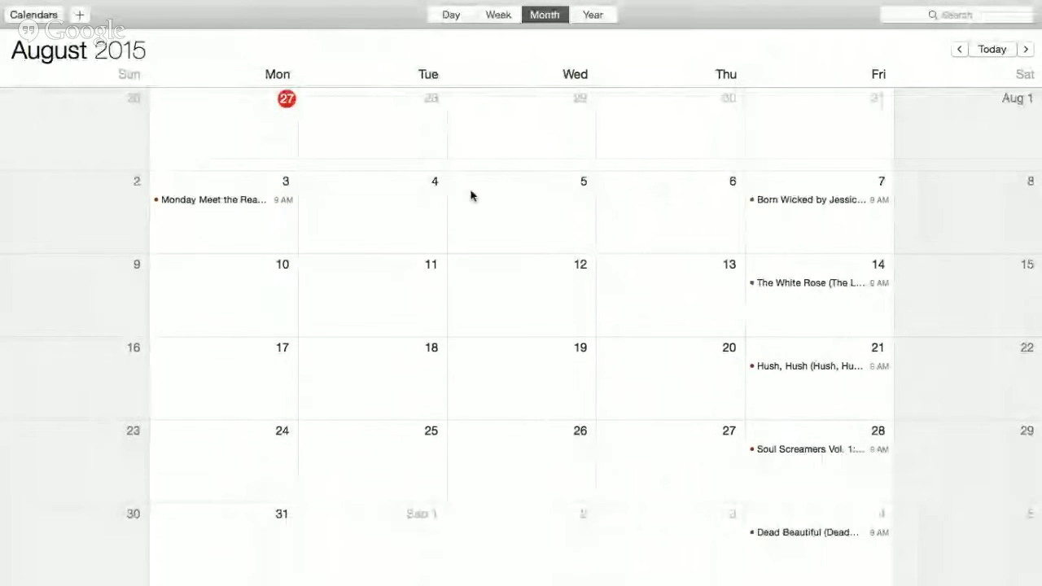
pyautogui.doubleClick(394, 208)
pyautogui.write('T')
pyautogui.write('easer')
pyautogui.press('BackSpace')
pyautogui.press('BackSpace')
pyautogui.press('BackSpace')
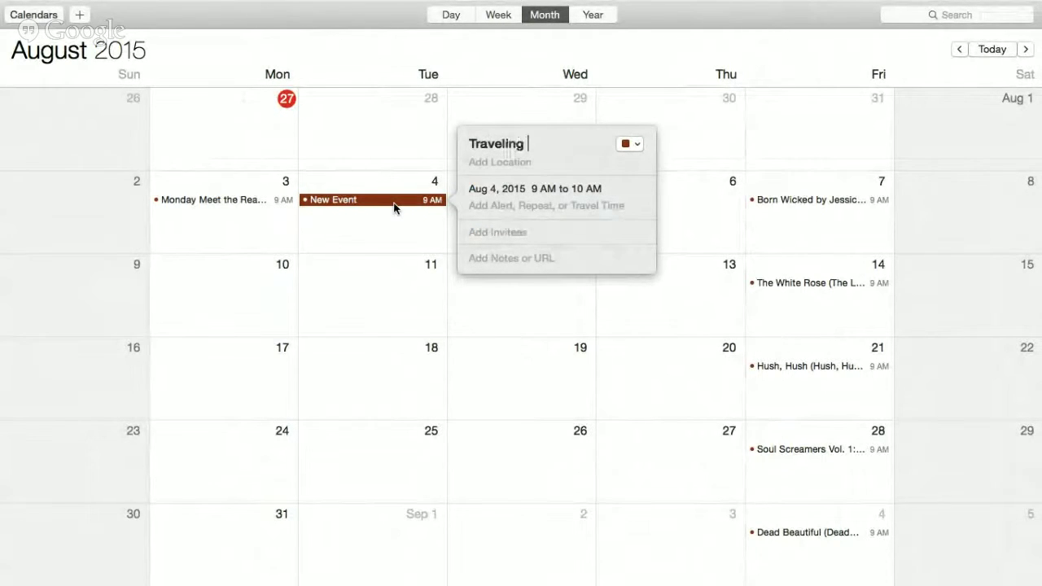
pyautogui.click(674, 221)
# Add a Tempting Thursday event on Aug 6.
pyautogui.doubleClick(668, 214)
pyautogui.write('Tempting Thu')
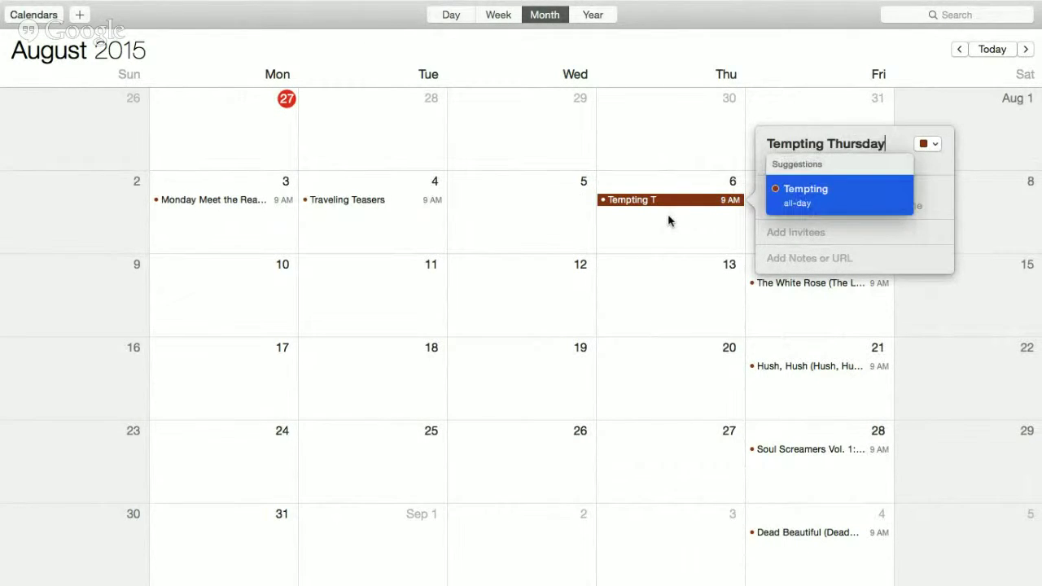
pyautogui.write('rsday')
pyautogui.press('Return')
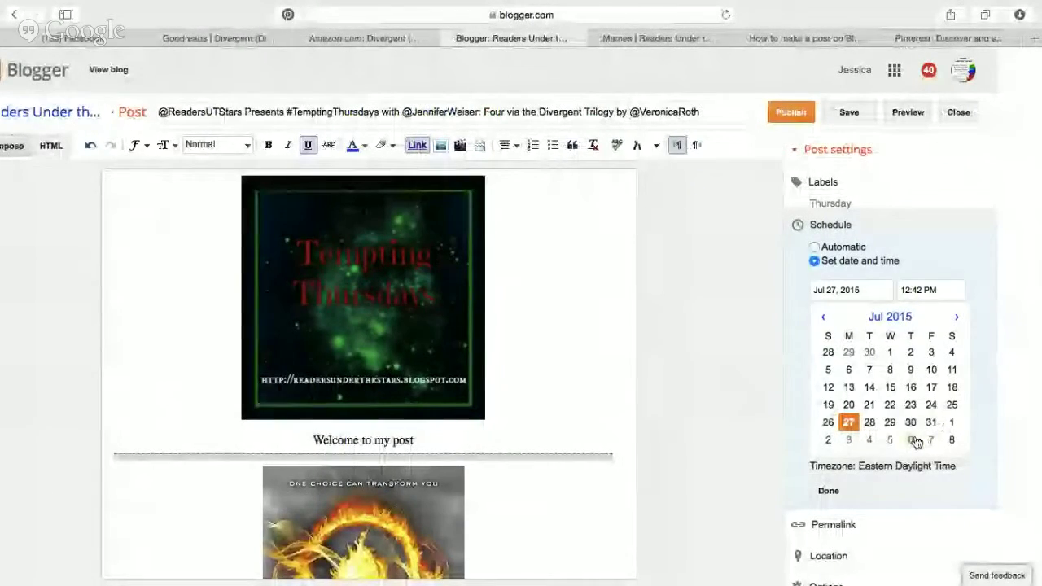
# Schedule the post for August 6, 2015 at 3:00 AM and save it.
pyautogui.click(924, 440)
pyautogui.click(928, 290)
pyautogui.click(935, 471)
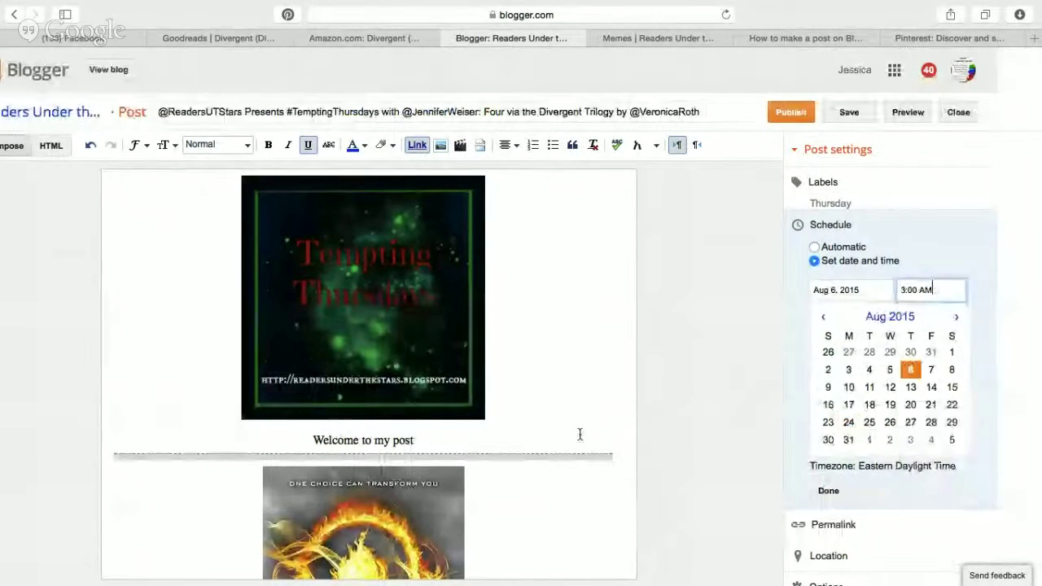
pyautogui.scroll(-3, 580, 434)
pyautogui.click(829, 491)
pyautogui.scroll(-10, 558, 349)
pyautogui.scroll(-3, 557, 349)
pyautogui.scroll(20, 557, 349)
pyautogui.click(861, 111)
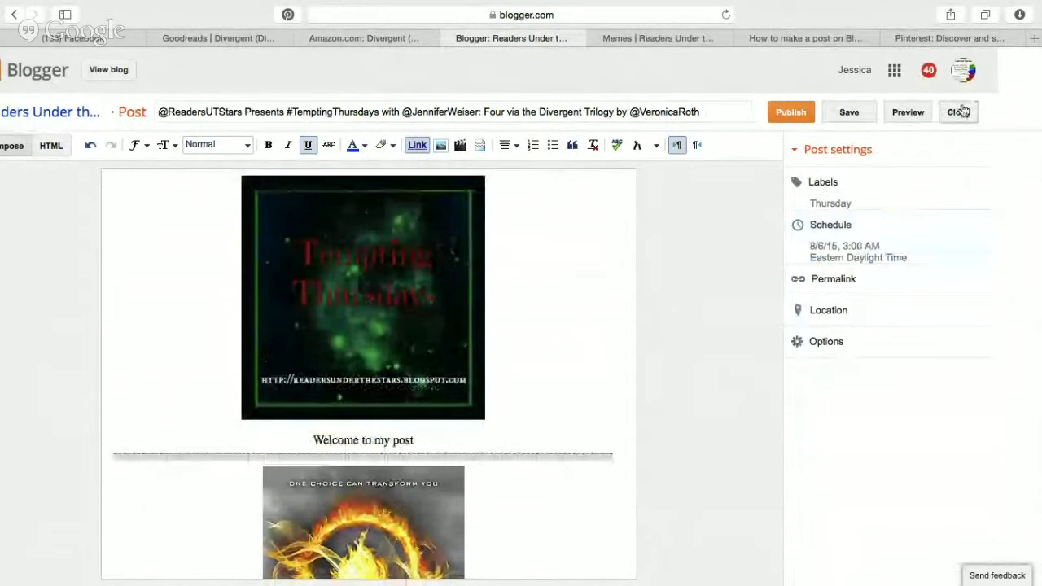